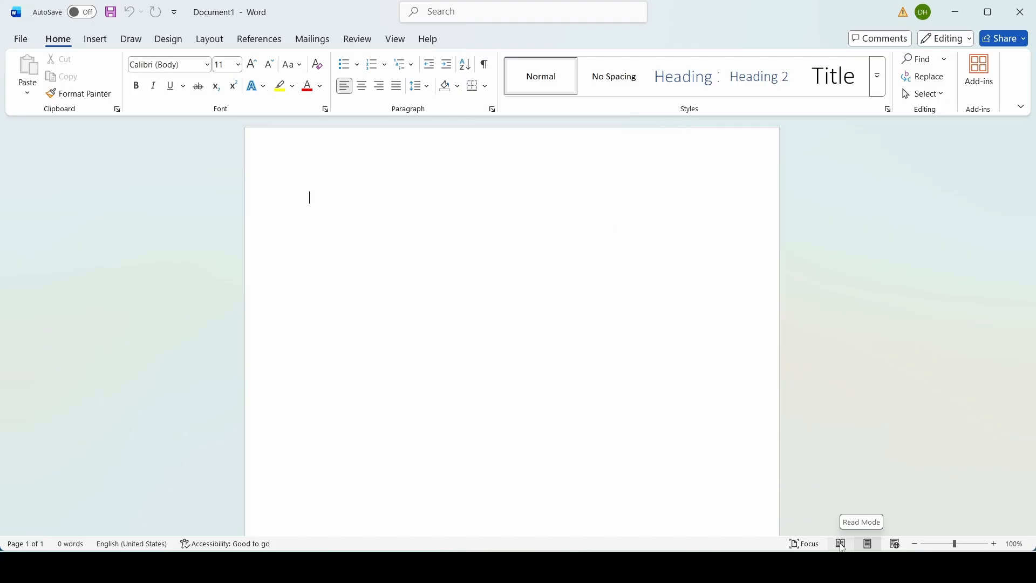
View the blank document in Read Mode and in Web Layout, ending back in Print Layout
click(842, 545)
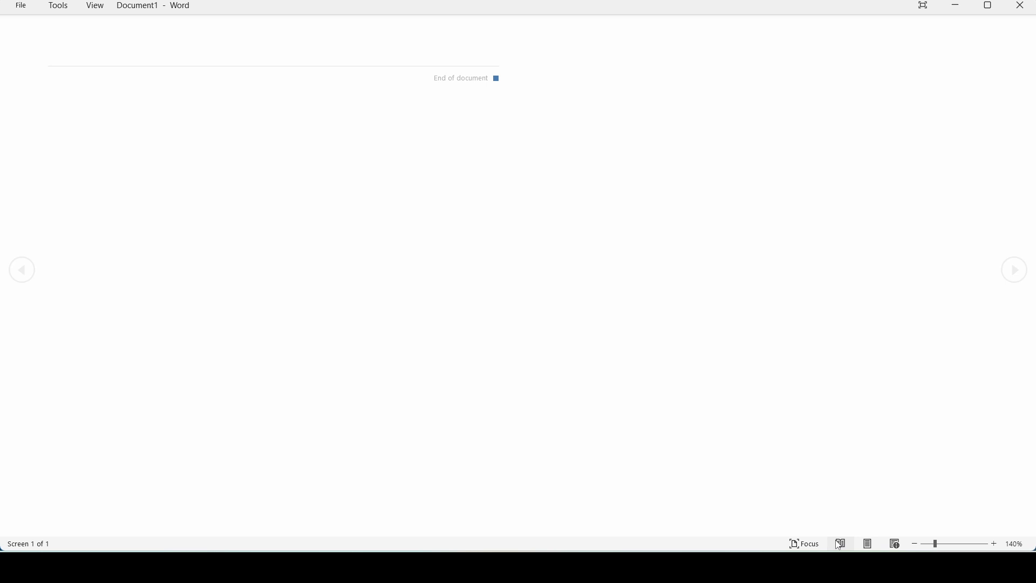
click(897, 545)
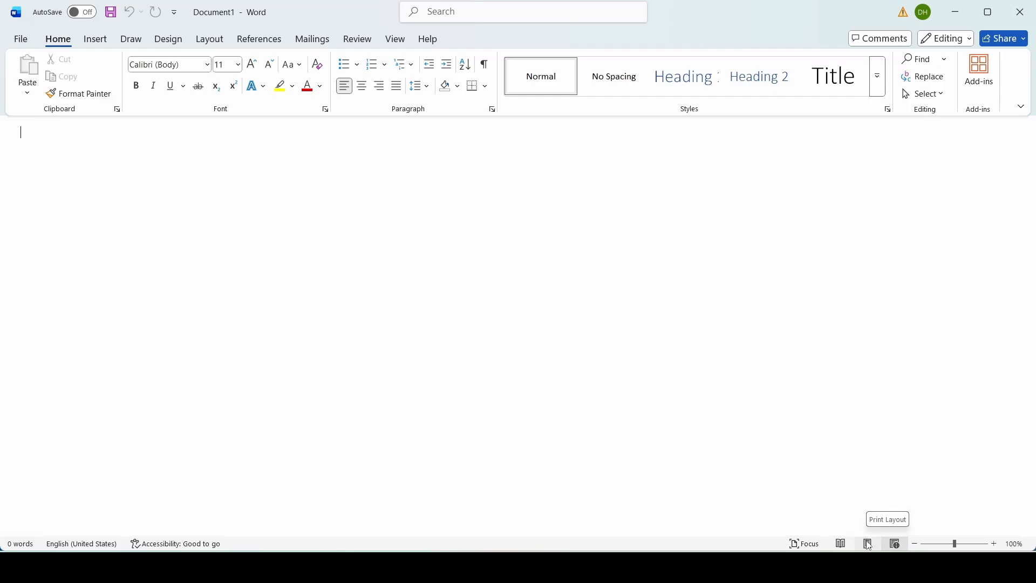
click(869, 545)
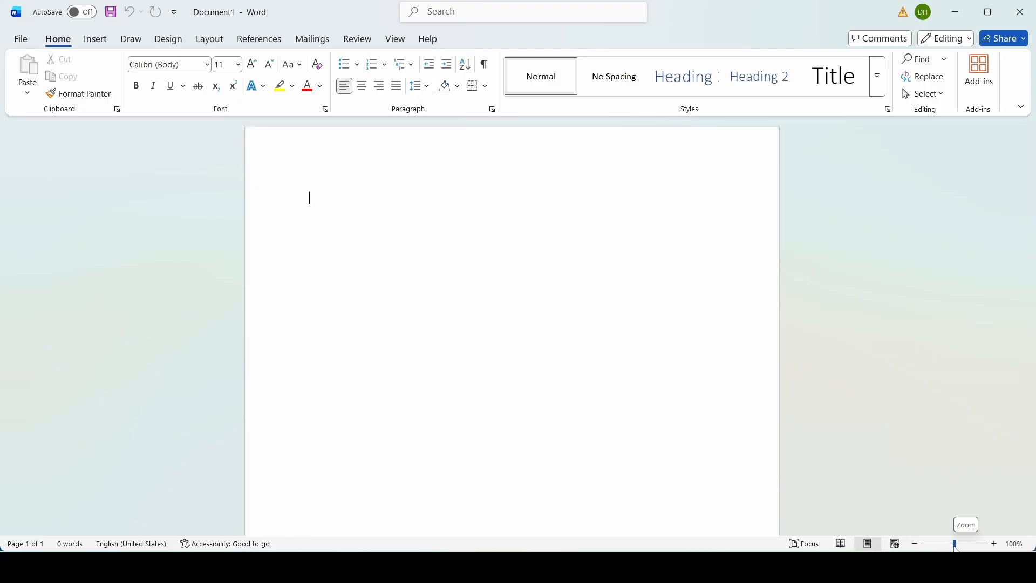
mouse_move(956, 548)
mouse_down()
mouse_move(997, 549)
mouse_move(917, 549)
mouse_move(956, 549)
mouse_up()
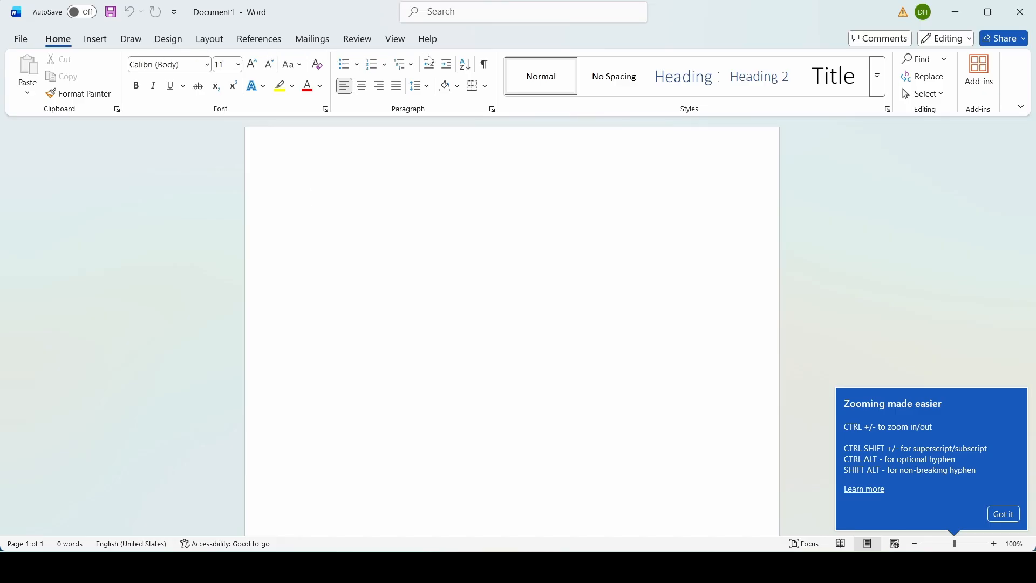
Look at the file commands for opening and saving a document, and return to the blank page
click(21, 39)
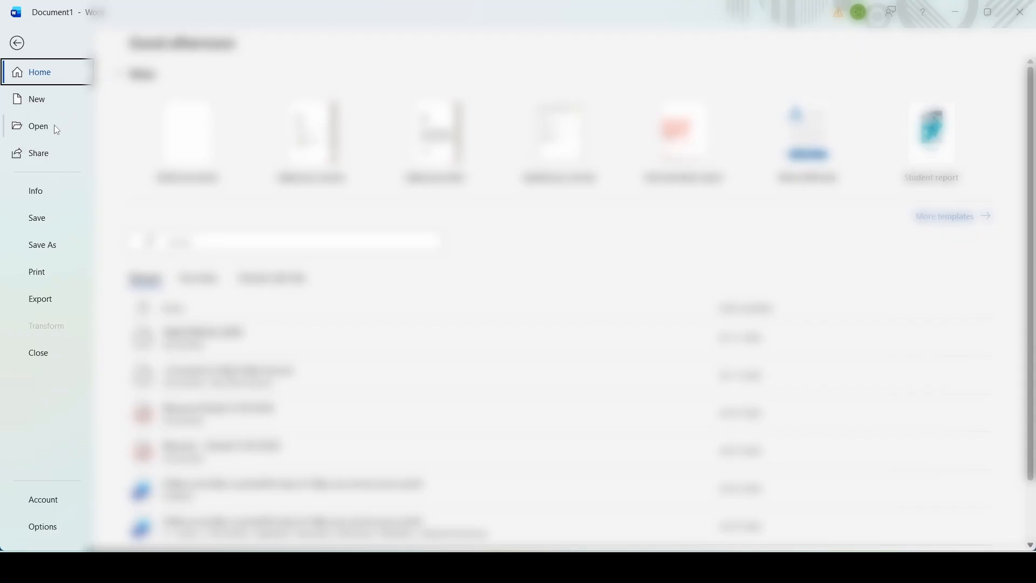
click(34, 129)
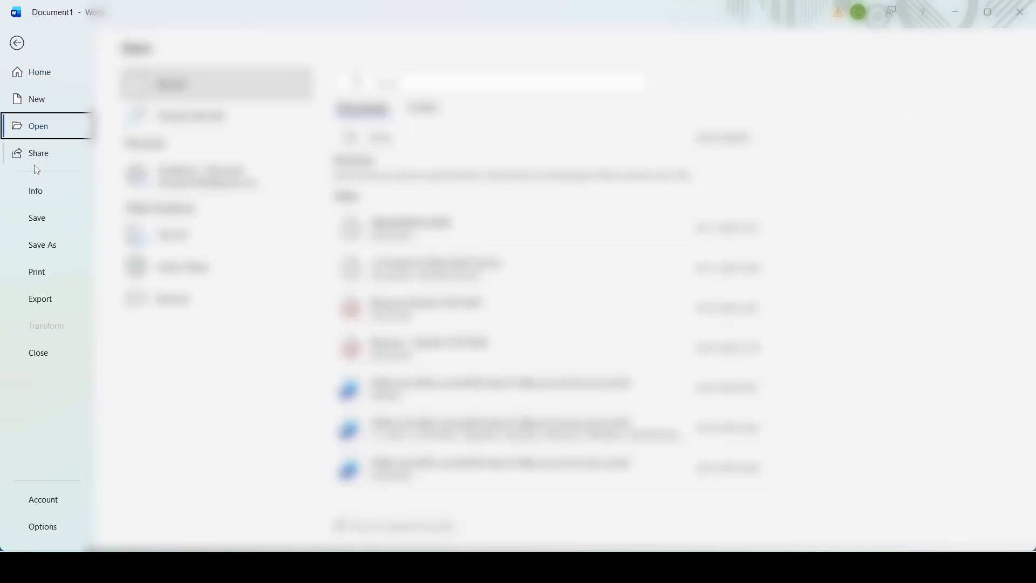
click(35, 217)
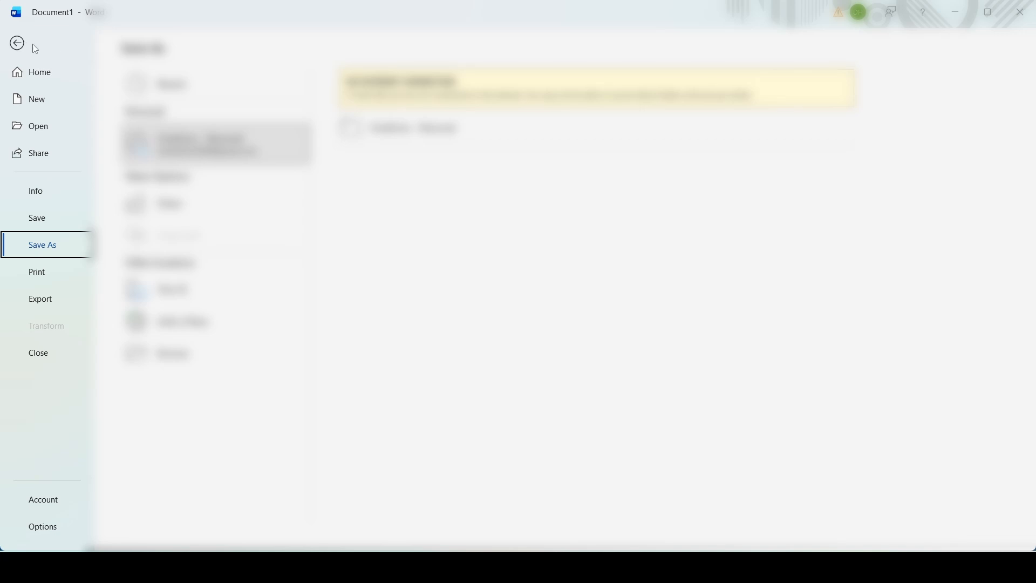
click(13, 47)
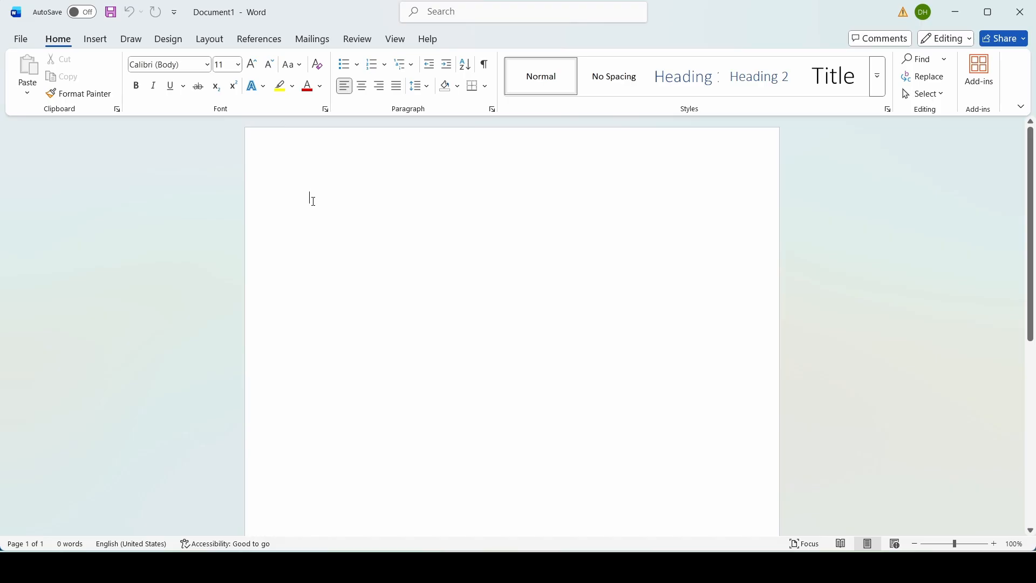
Enter the text "Tech in D World" on the first line of the page
key(Caps_Lock)
text(T)
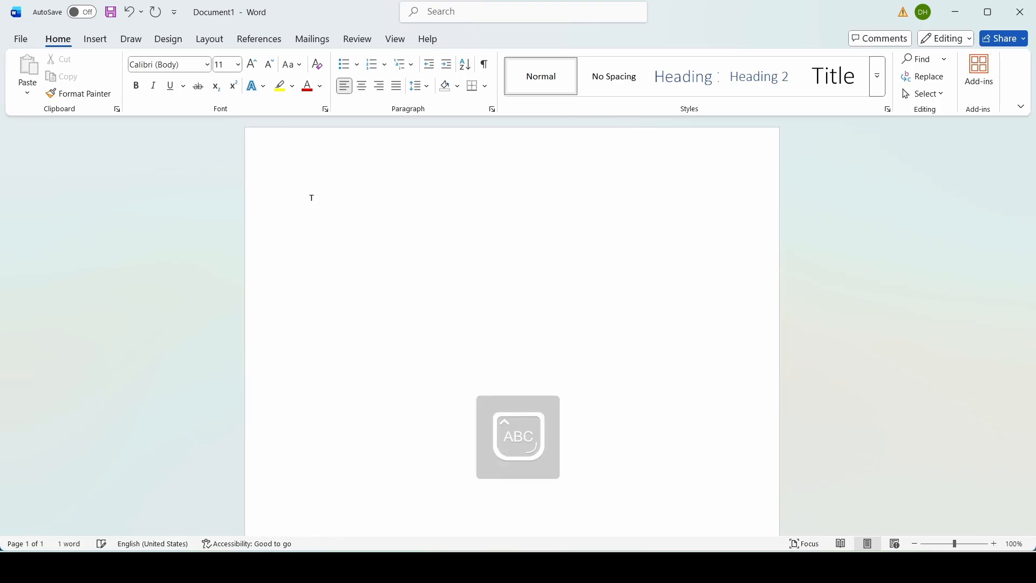
key(Caps_Lock)
text(ech in D)
key(Caps_Lock)
text(WO)
key(Caps_Lock)
text(orld)
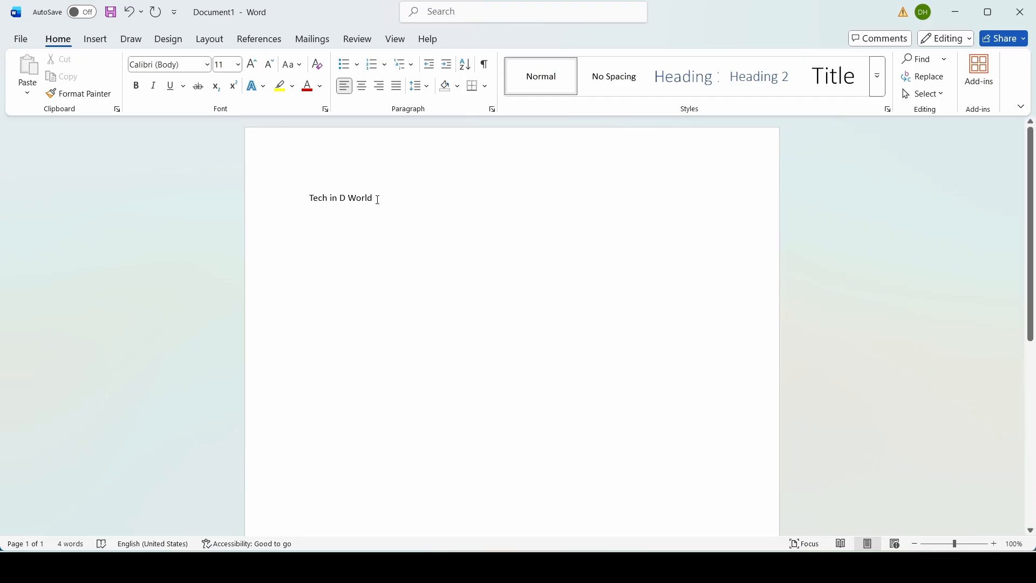
Cut the line "Tech in D World" and paste it further down, near the middle of the visible page
drag(378, 199, 316, 205)
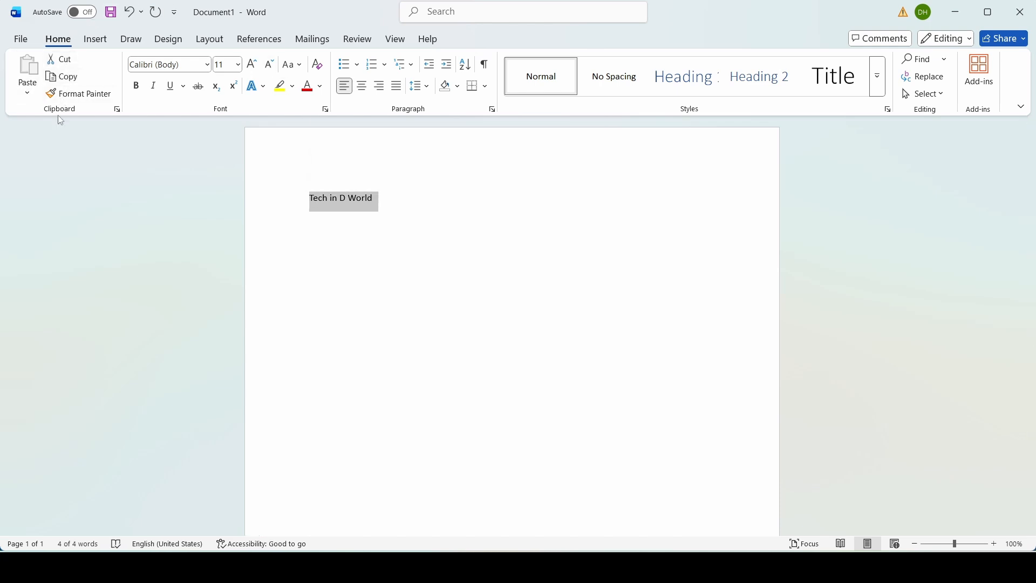
click(65, 60)
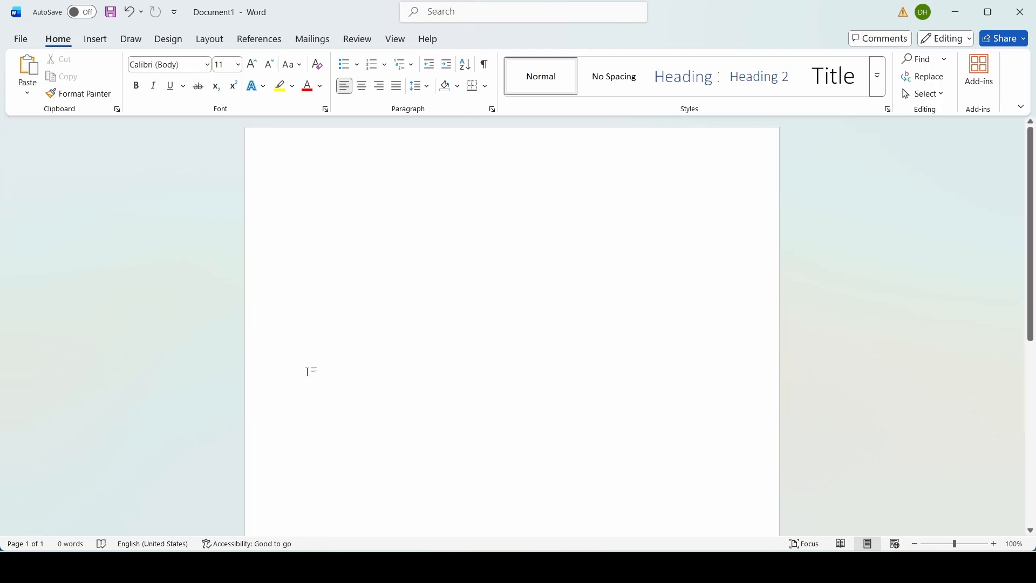
key(ctrl+z)
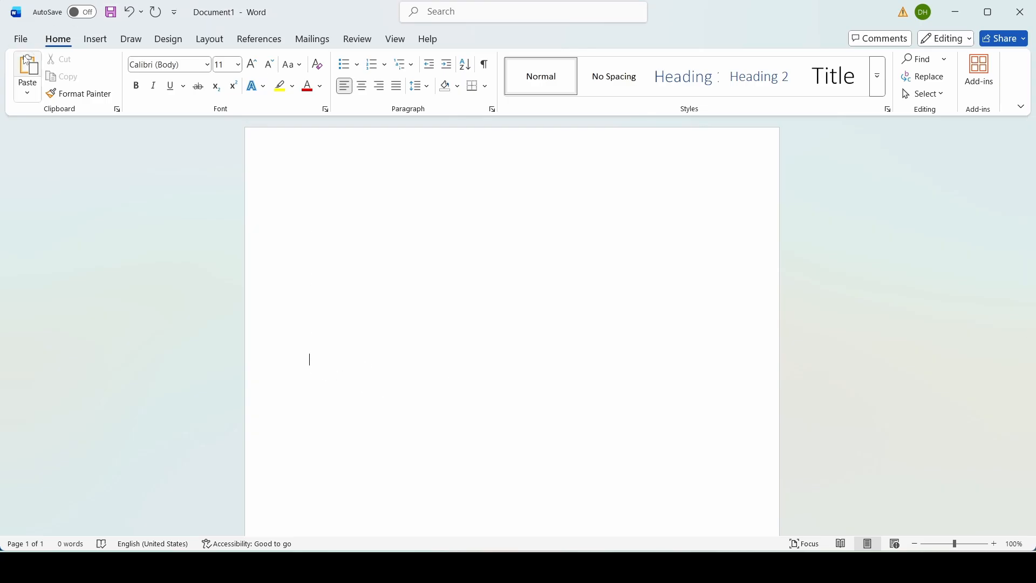
click(31, 70)
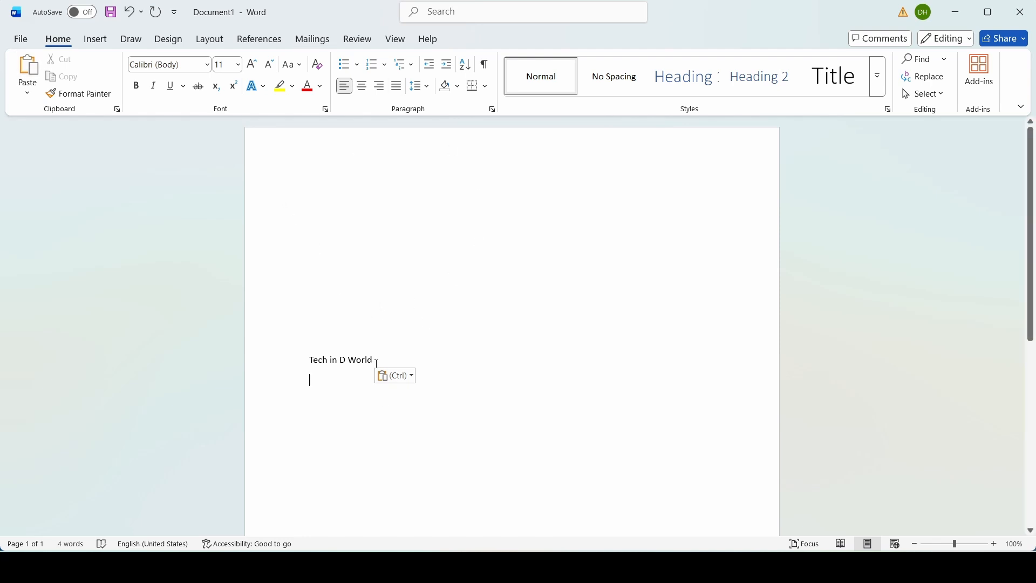
Paste a copy of "Tech in D World" on the first line of the page and delete that copy
drag(376, 362, 300, 361)
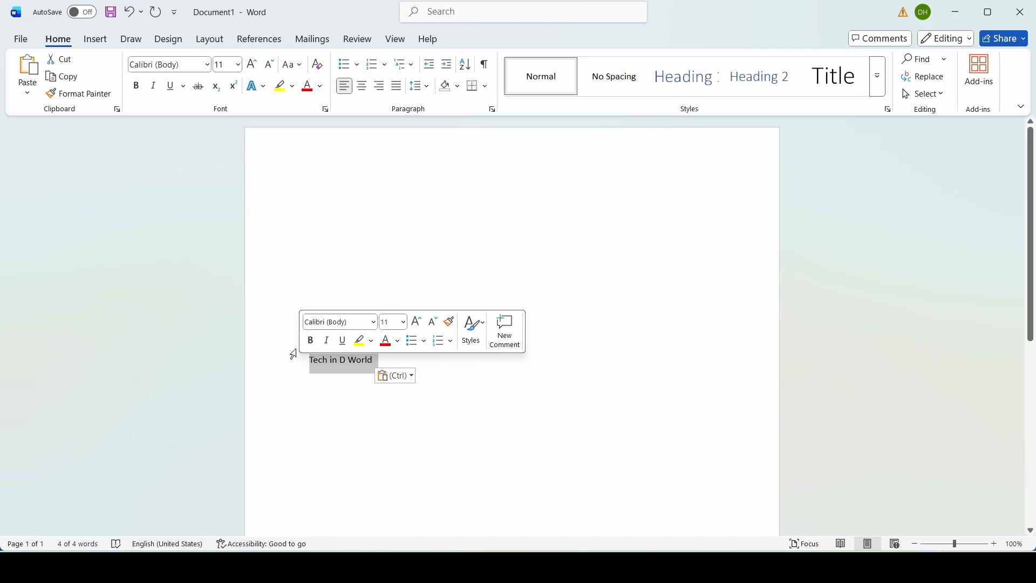
click(62, 81)
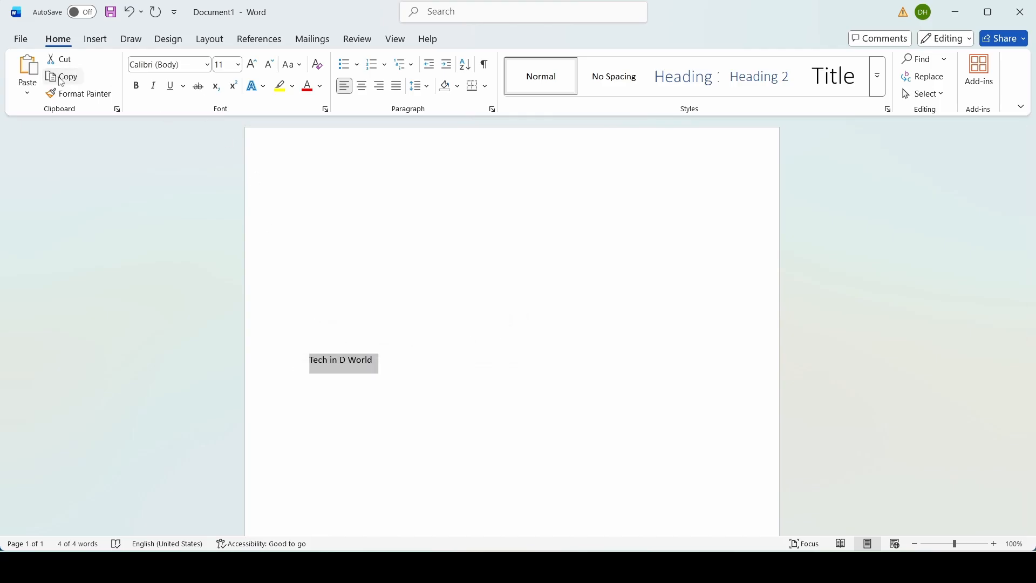
click(311, 192)
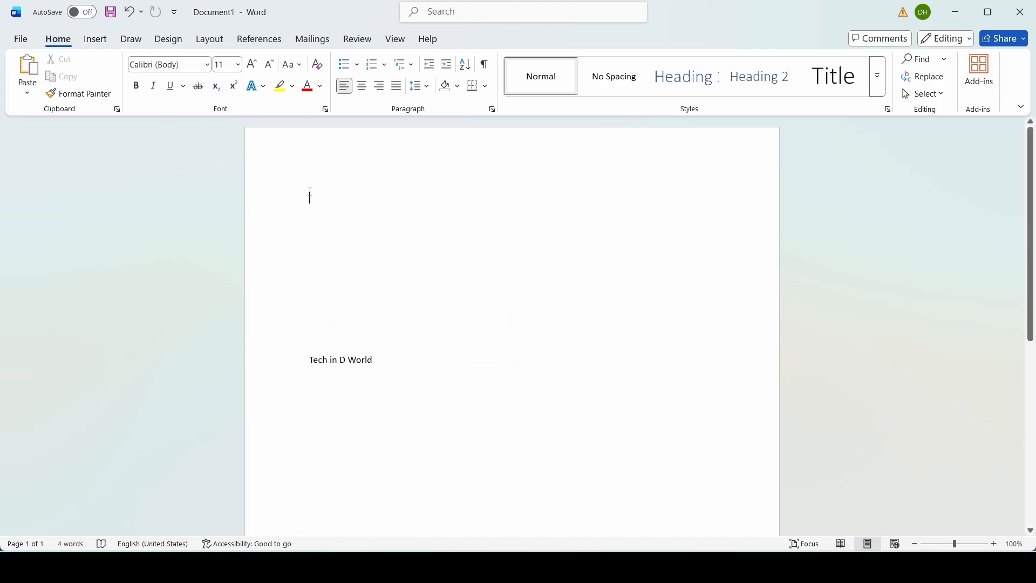
click(29, 70)
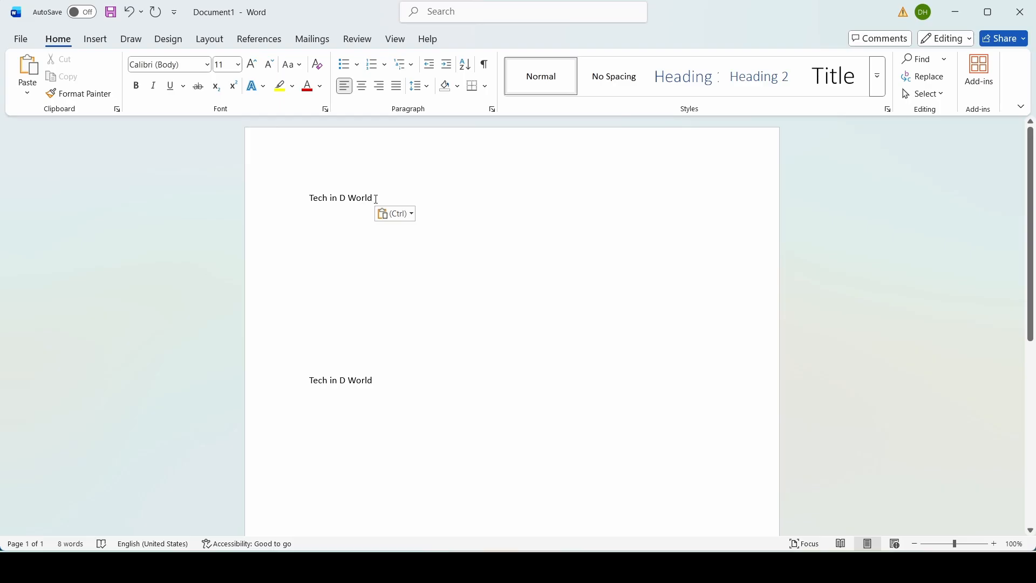
drag(376, 200, 296, 202)
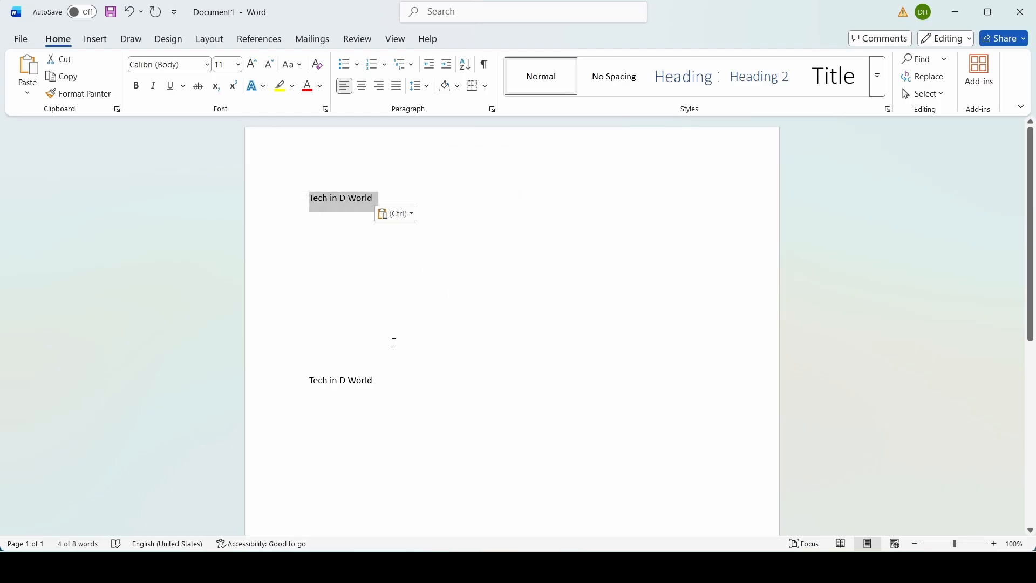
key(Delete)
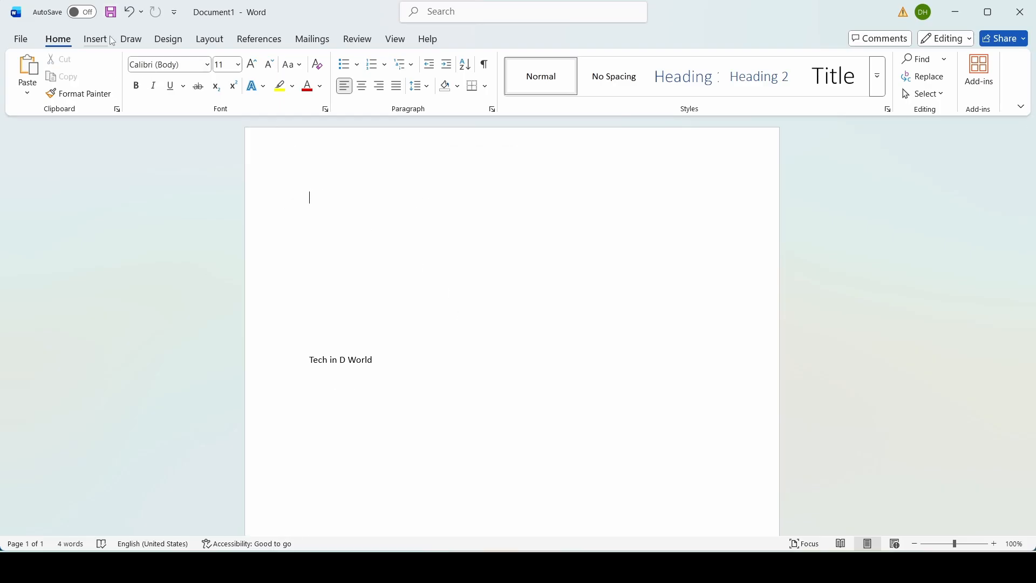
Look through the fonts available for the line "Tech in D World" without choosing one
click(208, 65)
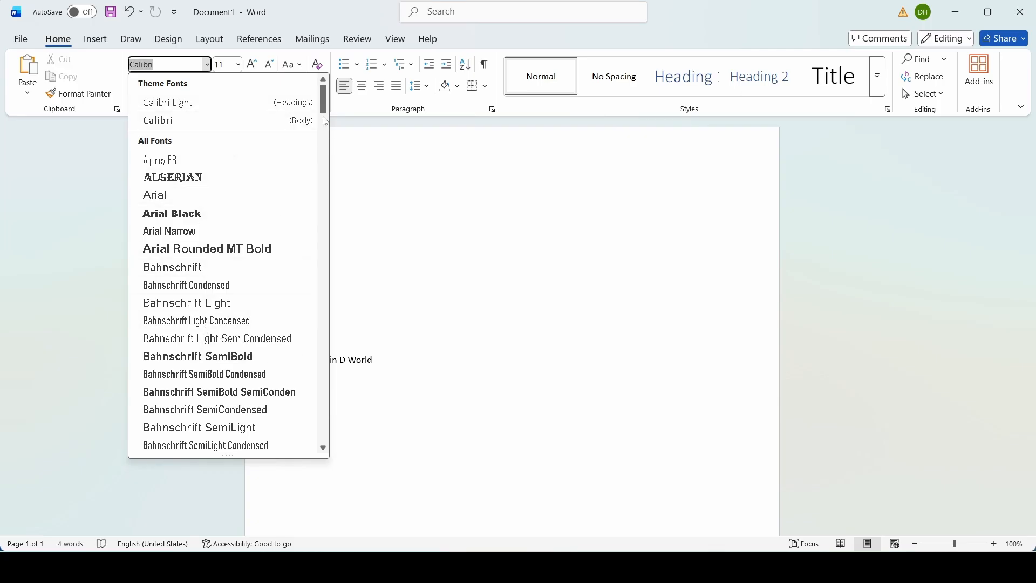
click(375, 213)
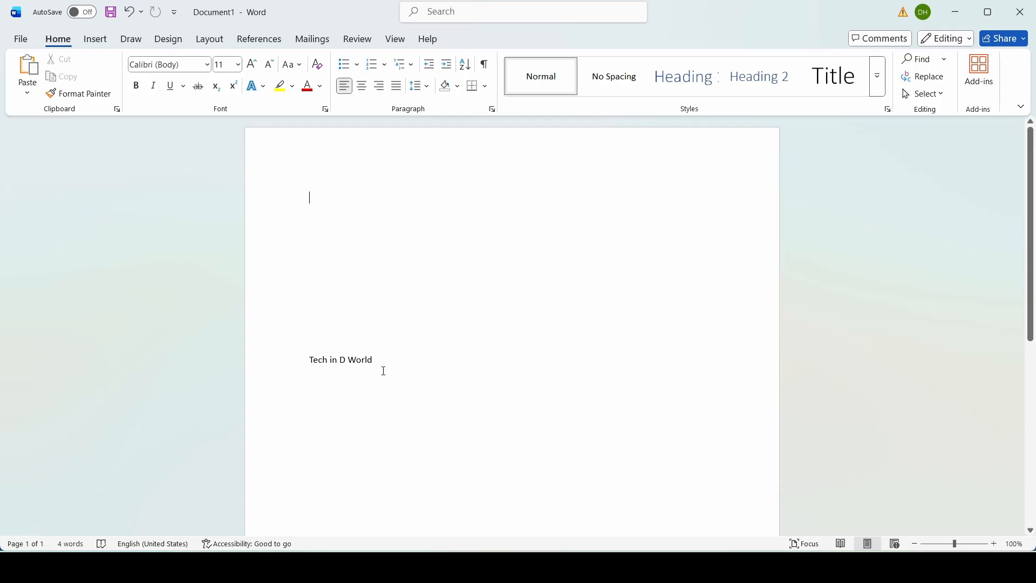
drag(376, 362, 309, 361)
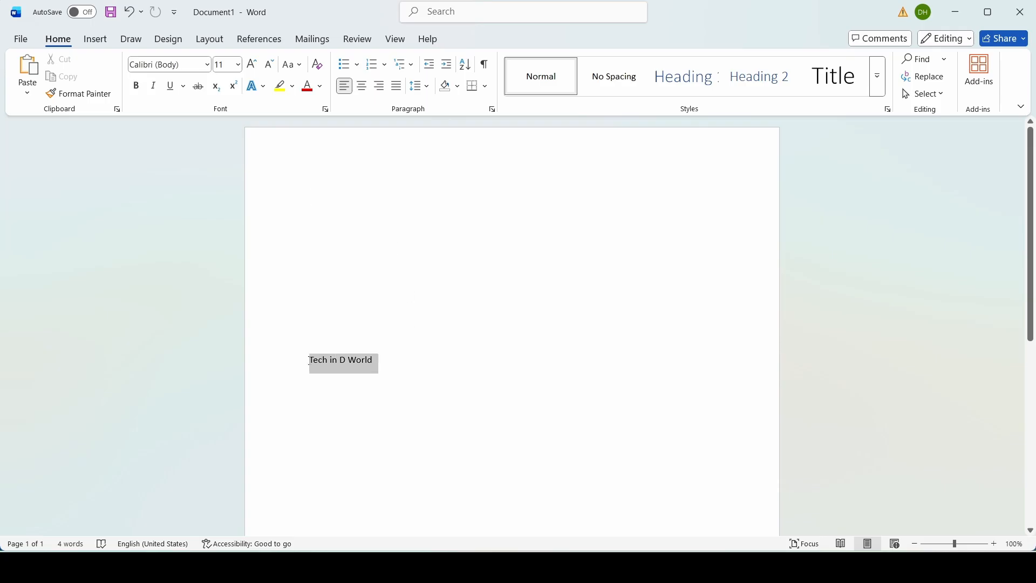
click(208, 66)
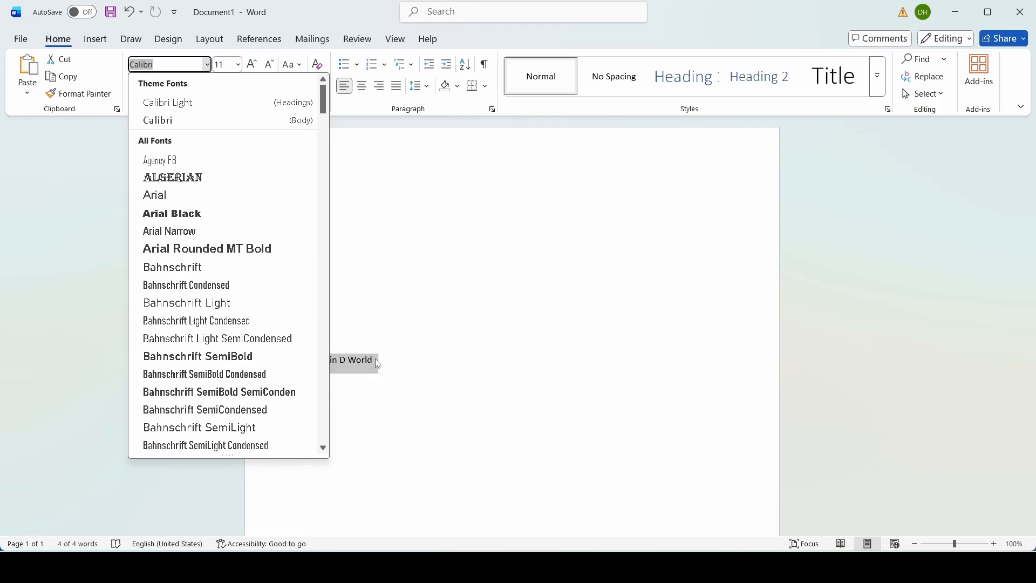
click(380, 376)
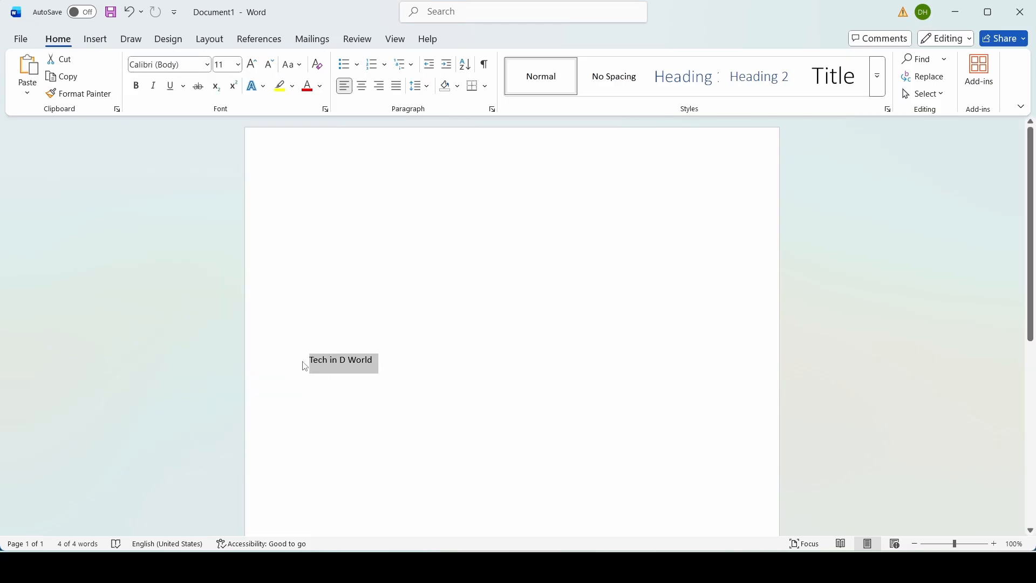
Shift "Tech in D World" toward the page's centre with leading spaces and preview other fonts on it without applying any
click(310, 361)
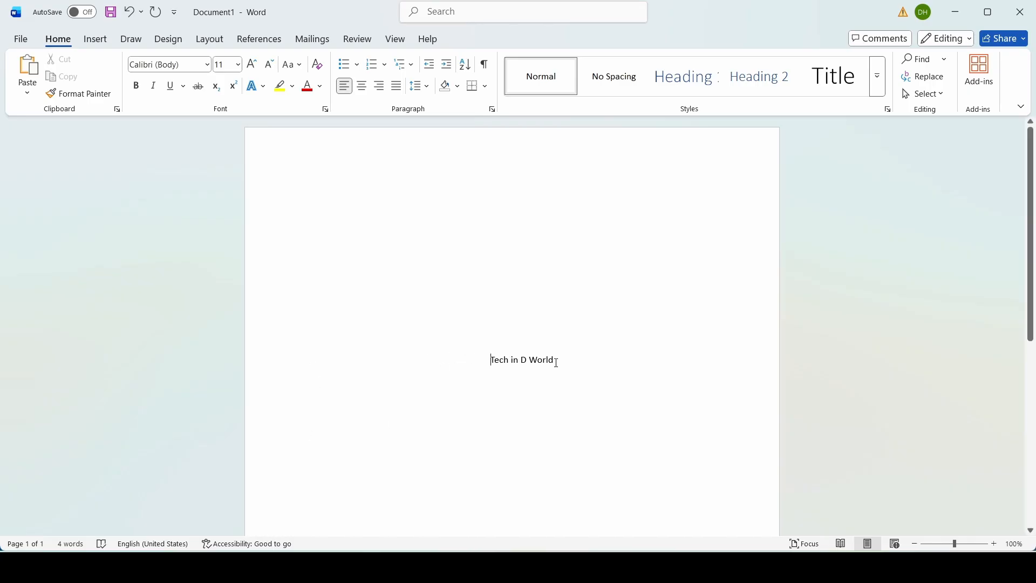
drag(559, 362, 416, 360)
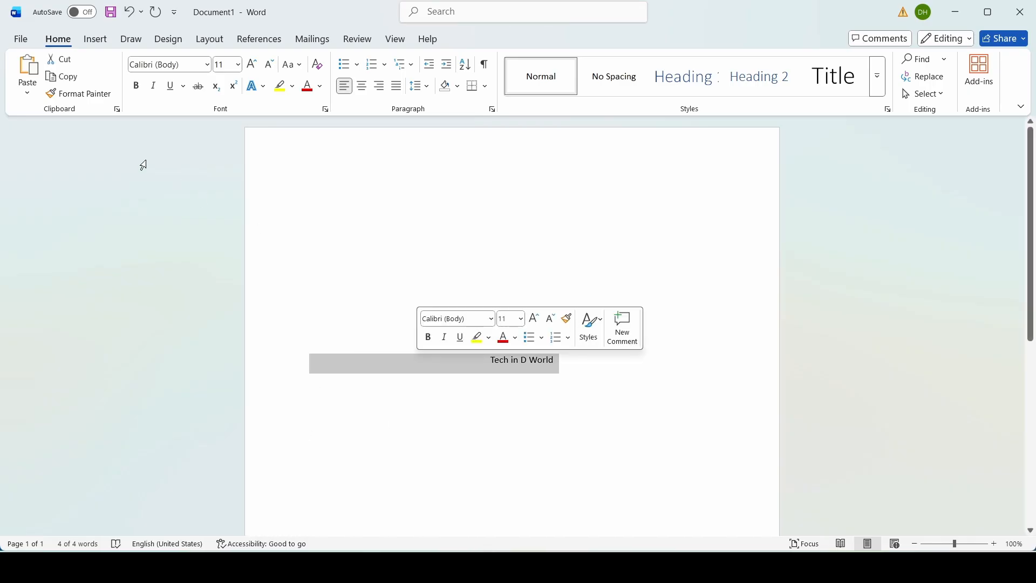
click(209, 65)
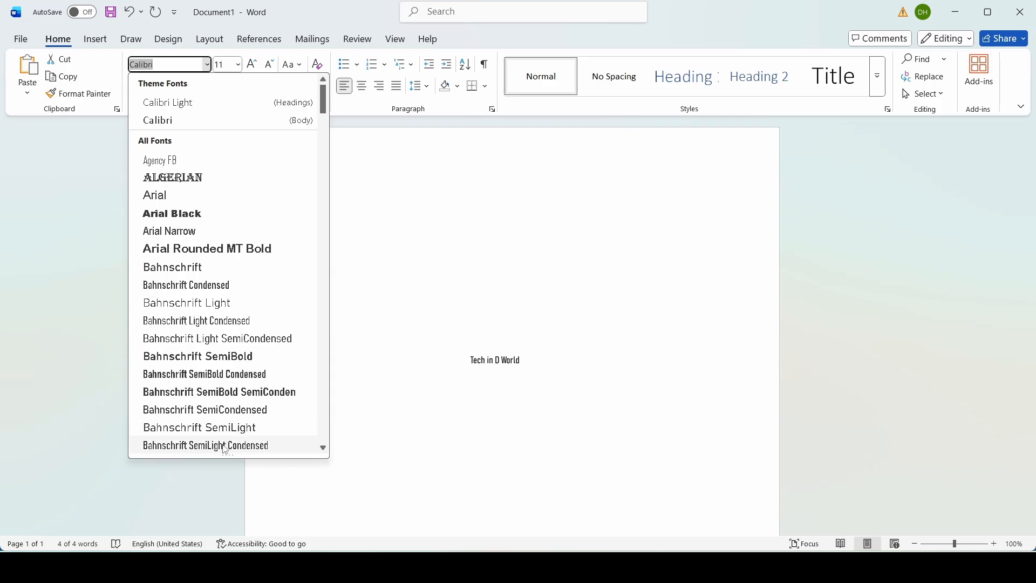
click(362, 212)
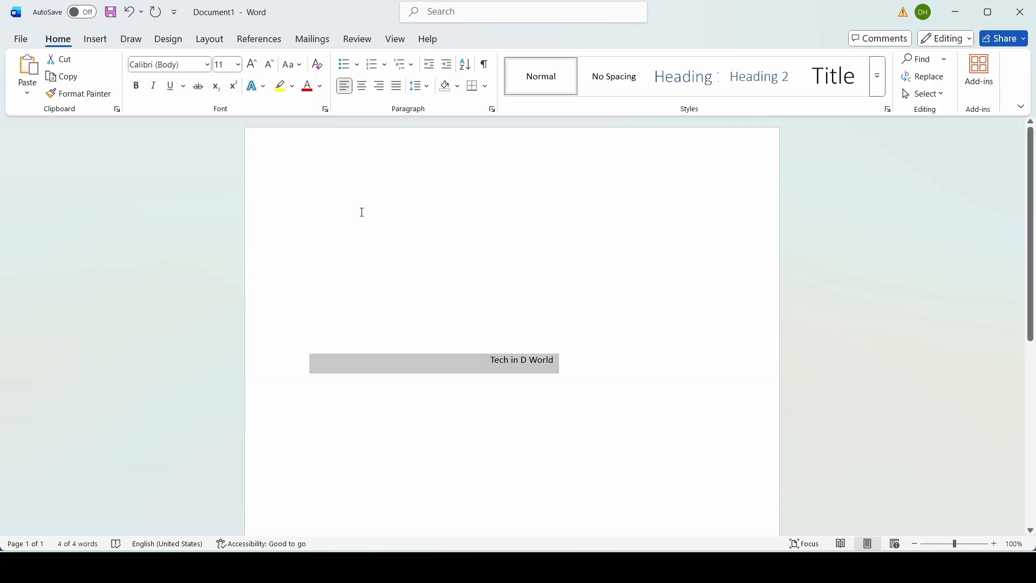
Look over the preset font sizes and enlarge the selected "Tech in D World" line to size 22
click(239, 65)
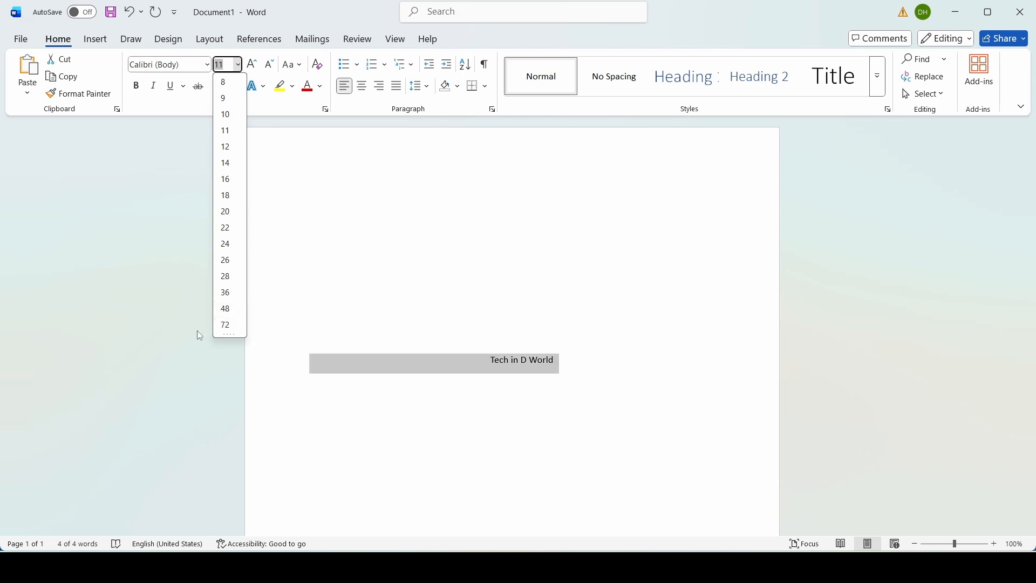
click(180, 188)
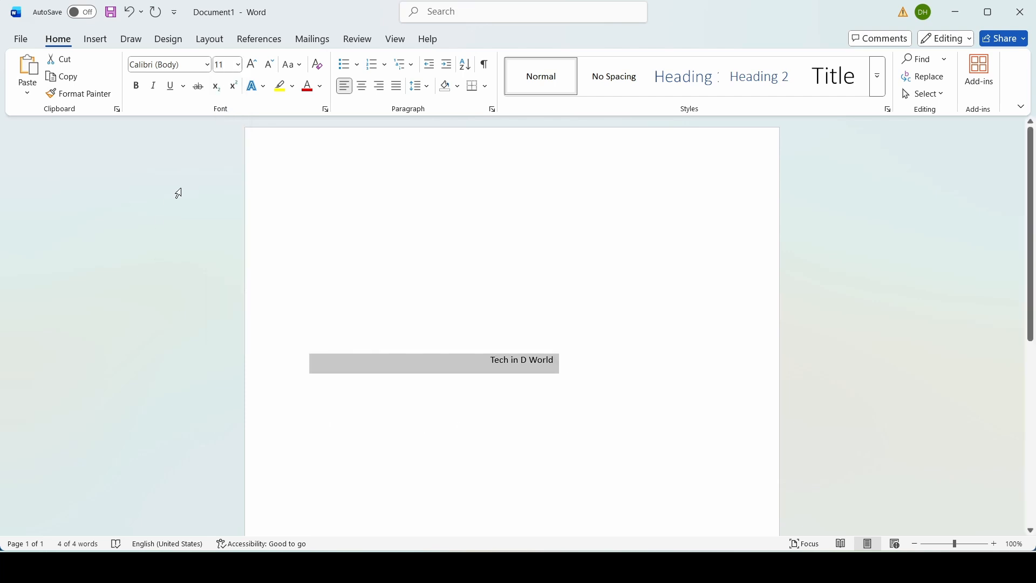
click(258, 66)
click(258, 66)
click(259, 66)
click(259, 66)
click(258, 66)
click(258, 66)
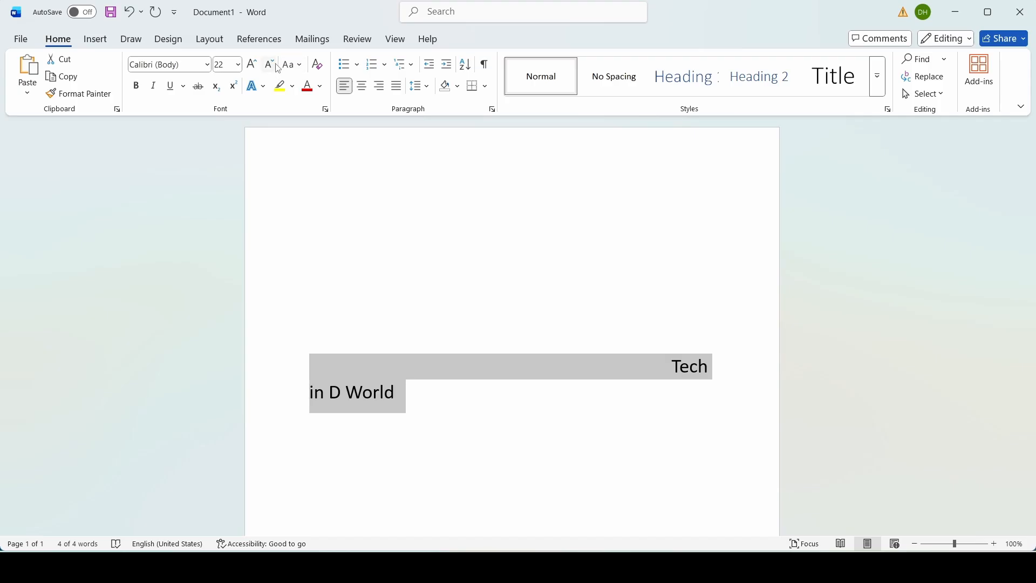
Shrink the font of the selected "Tech in D World" line stepwise to size 9
click(275, 66)
click(275, 66)
click(275, 67)
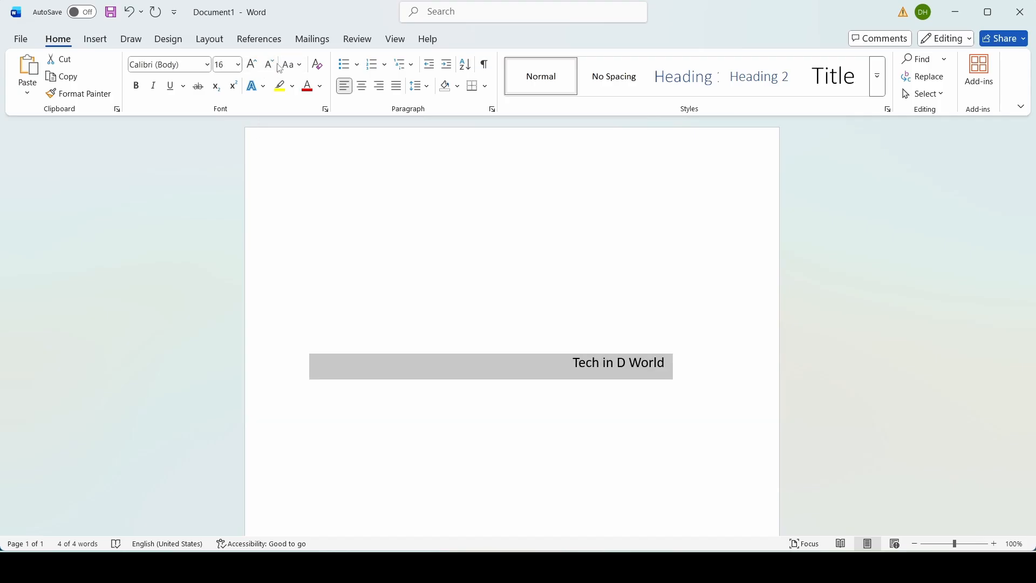
click(274, 66)
click(275, 66)
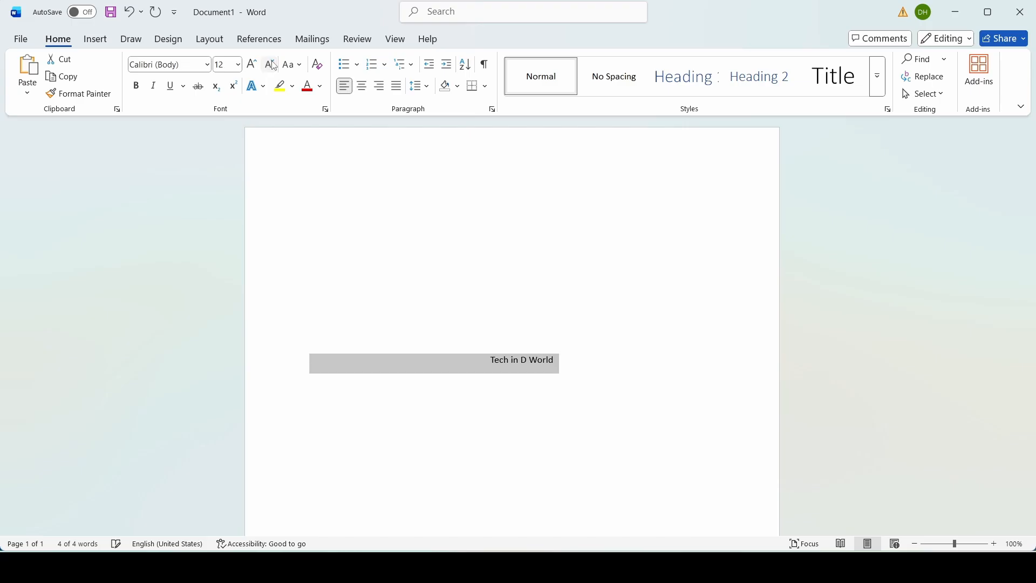
click(274, 66)
click(275, 67)
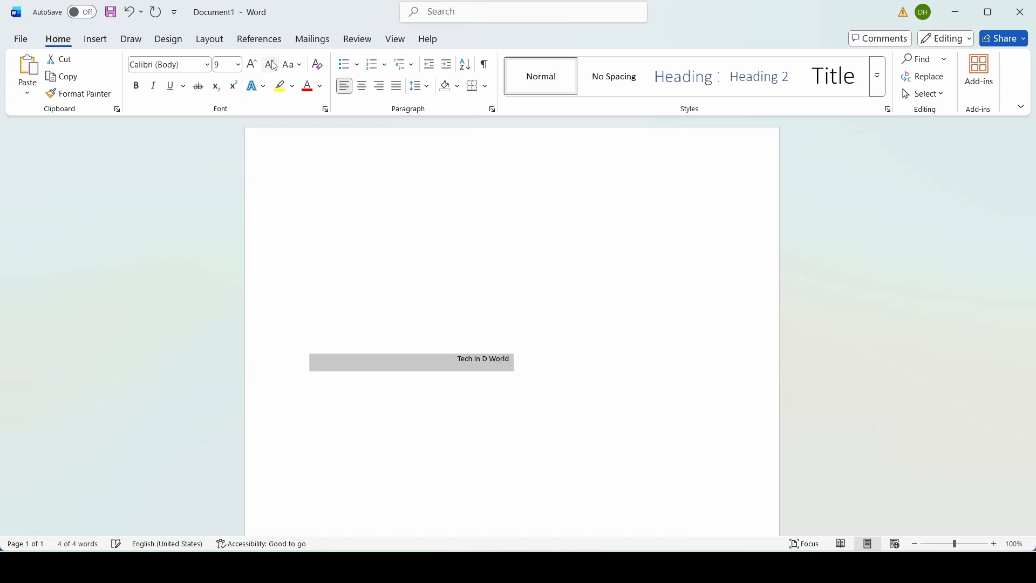
Shrink the selected "Tech in D World" line to size 8 and enlarge it stepwise to size 11
click(267, 64)
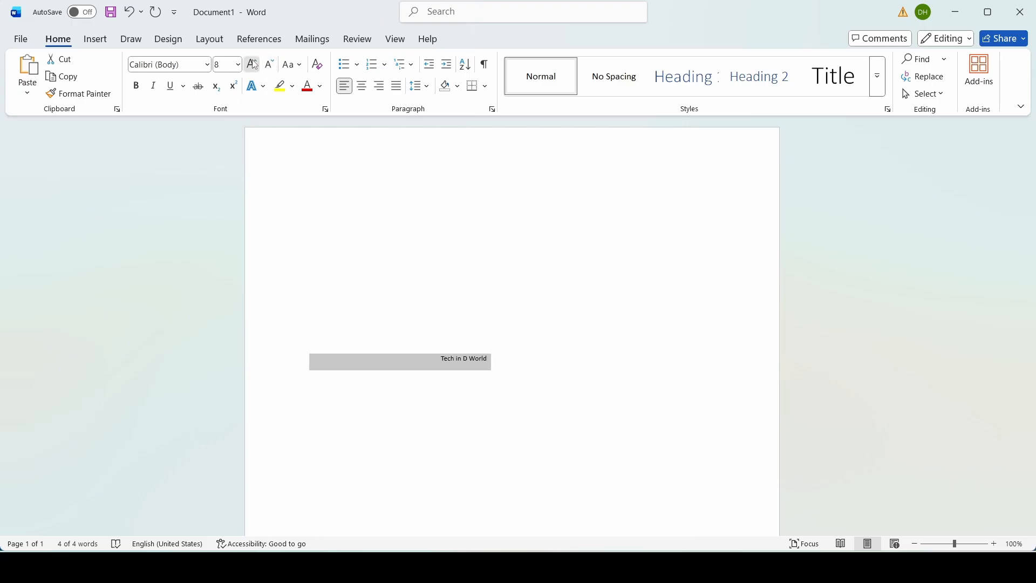
click(253, 64)
click(253, 64)
click(254, 65)
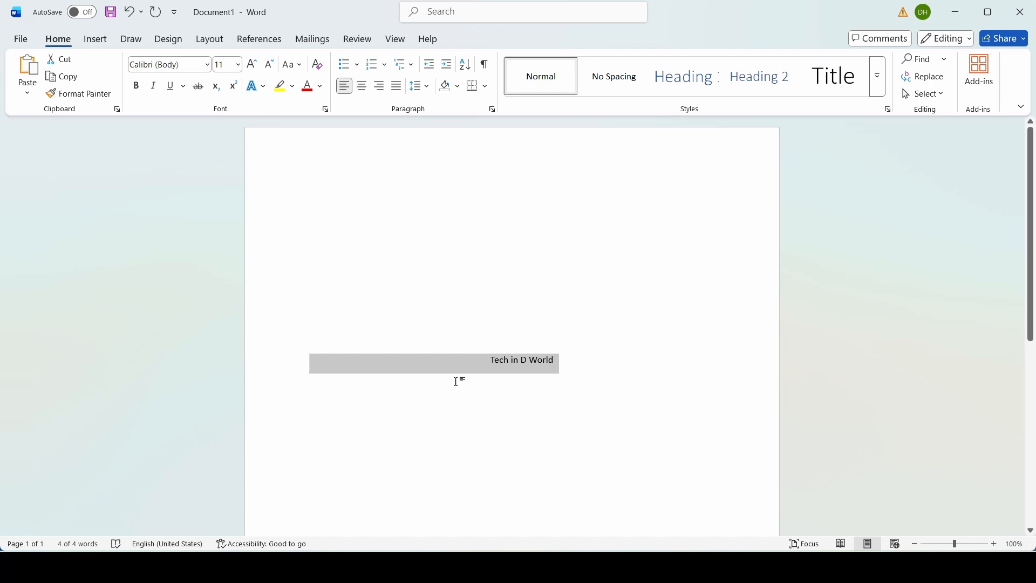
Make the selected "Tech in D World" line bold, italic and underlined
click(137, 86)
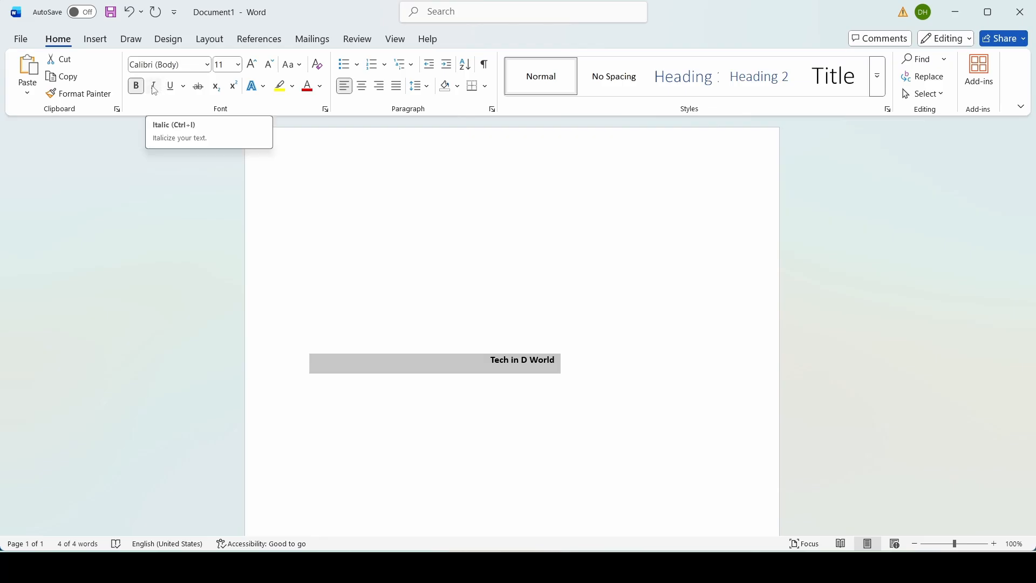
click(155, 89)
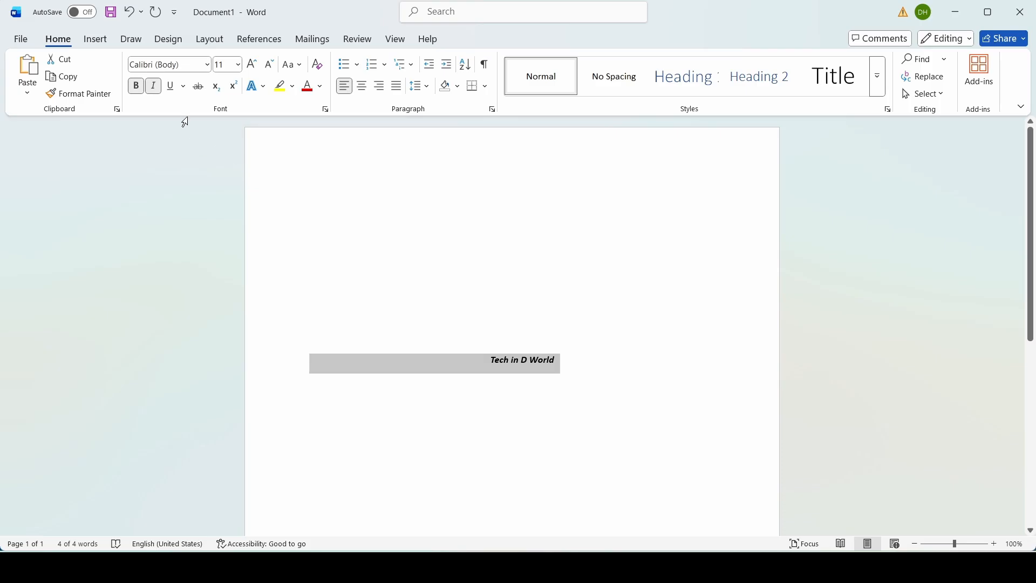
click(173, 89)
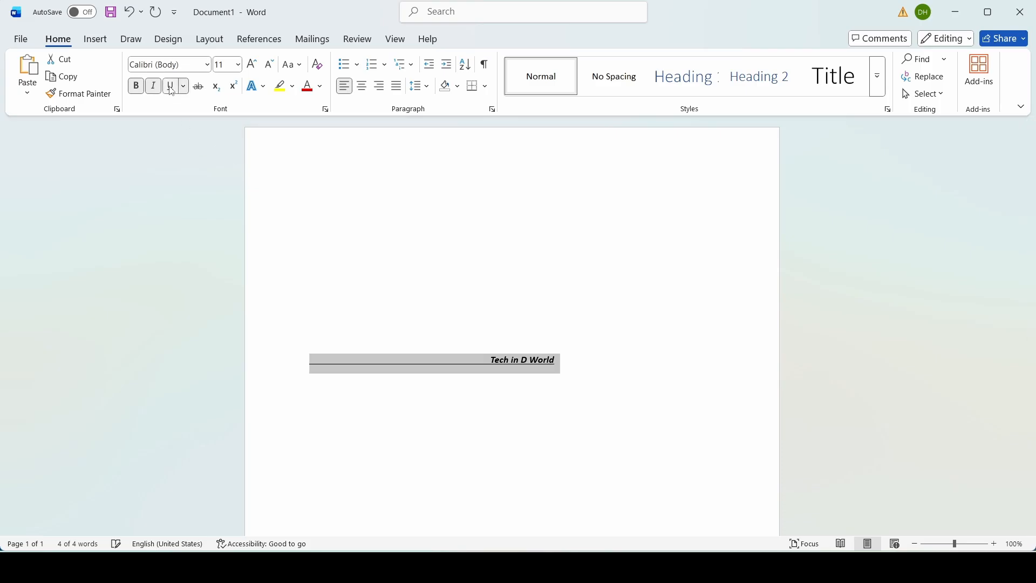
Look over the underline styles and colours without choosing one, and clear all formatting from the selected line
click(184, 86)
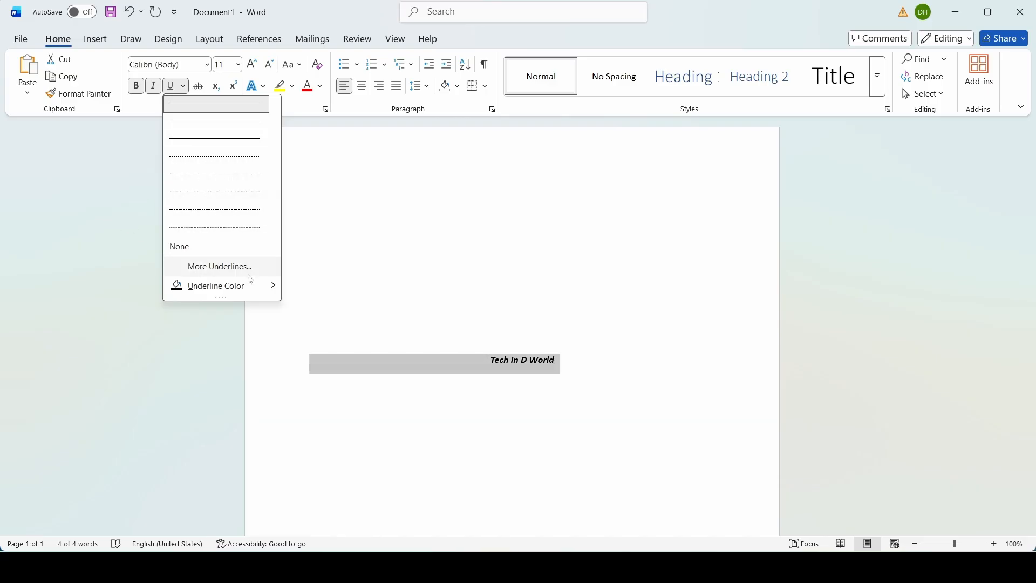
mouse_move(269, 295)
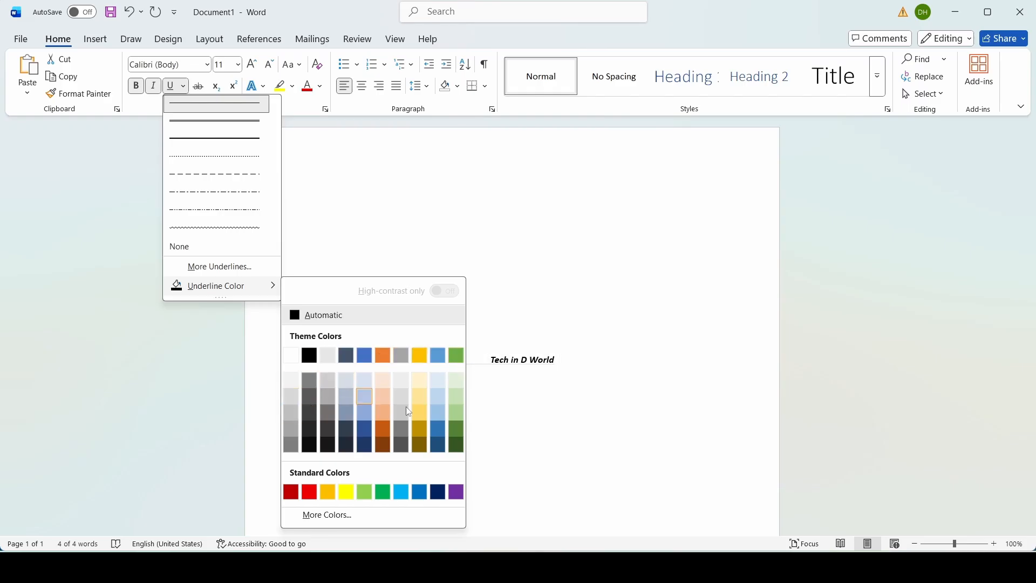
click(226, 404)
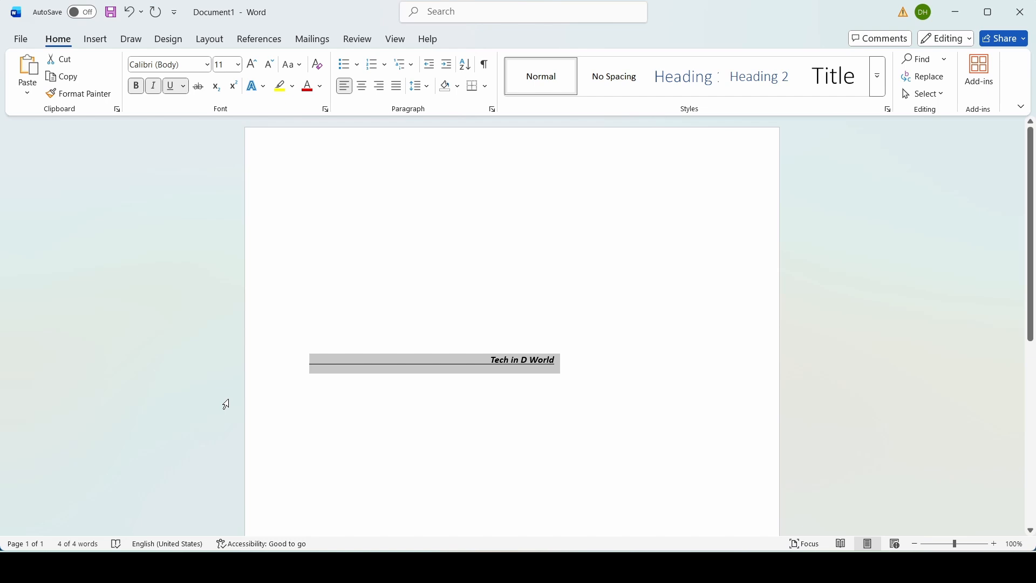
click(320, 67)
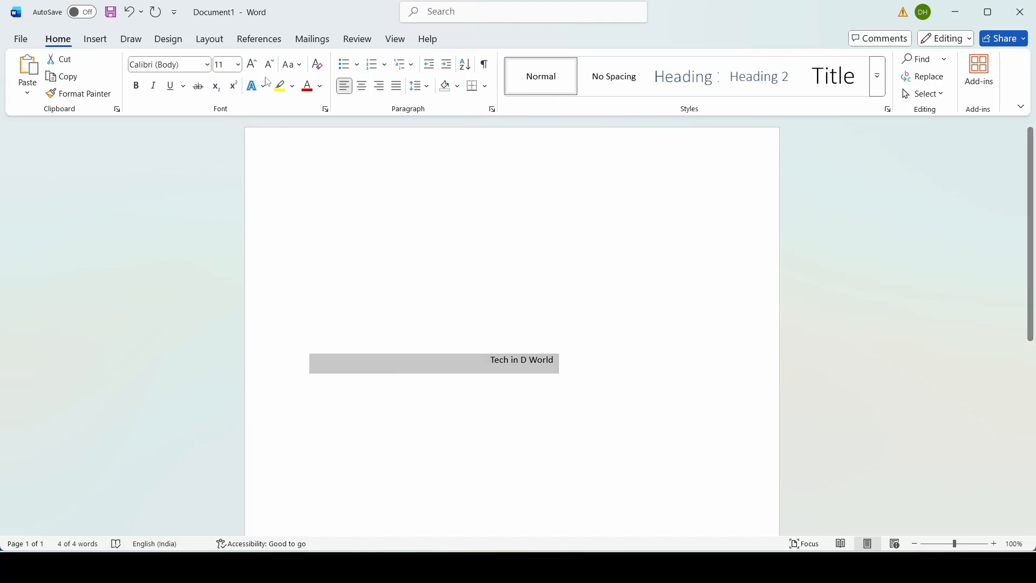
Look over the case options and font colours, and apply Sentence case to the selected line
click(302, 71)
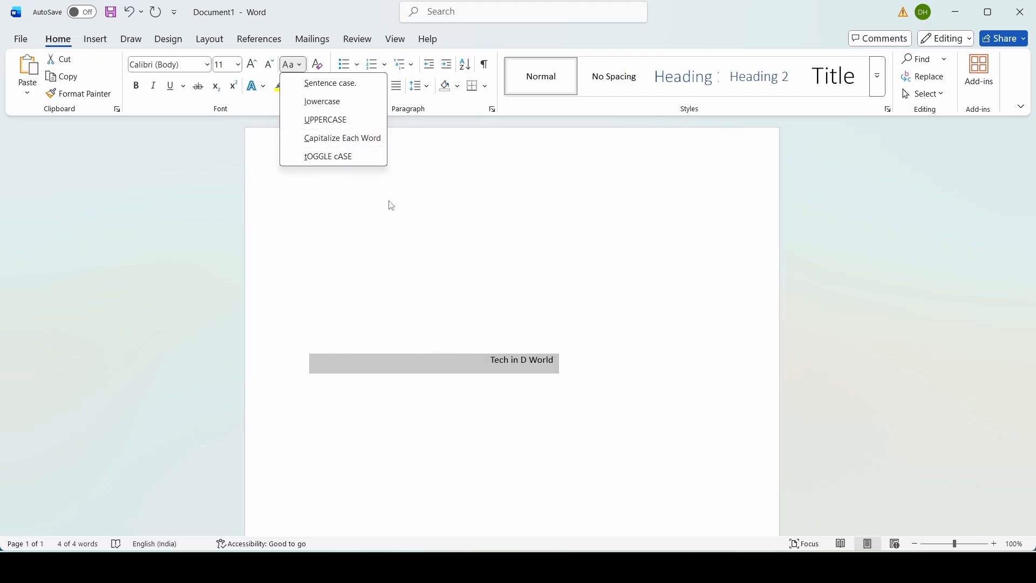
click(322, 93)
click(321, 87)
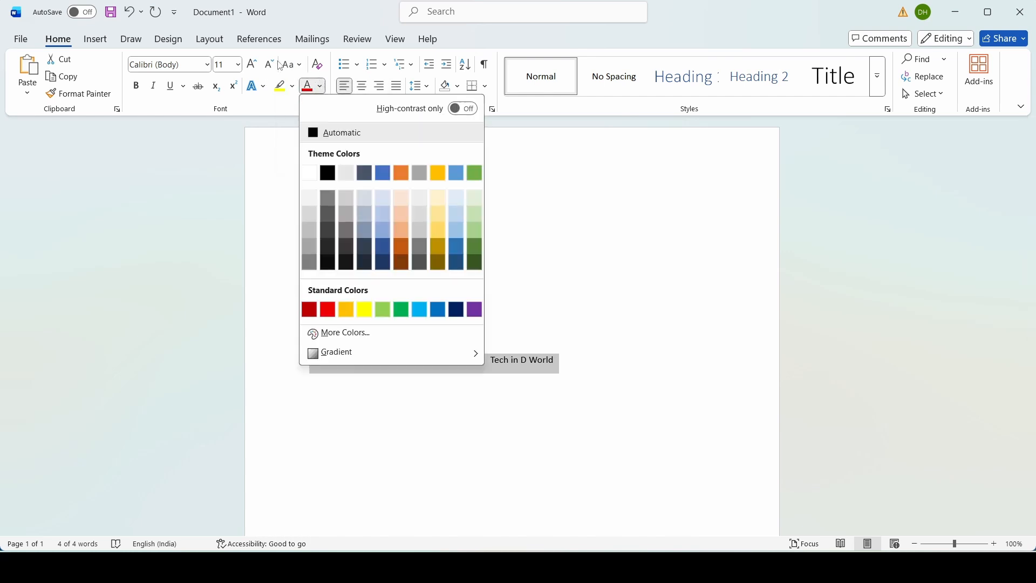
click(300, 65)
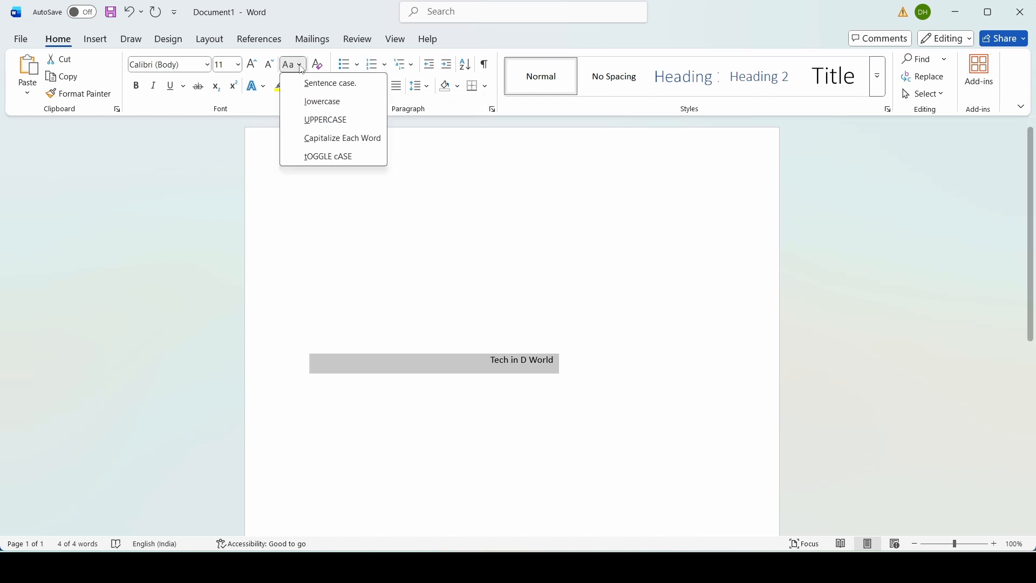
click(310, 84)
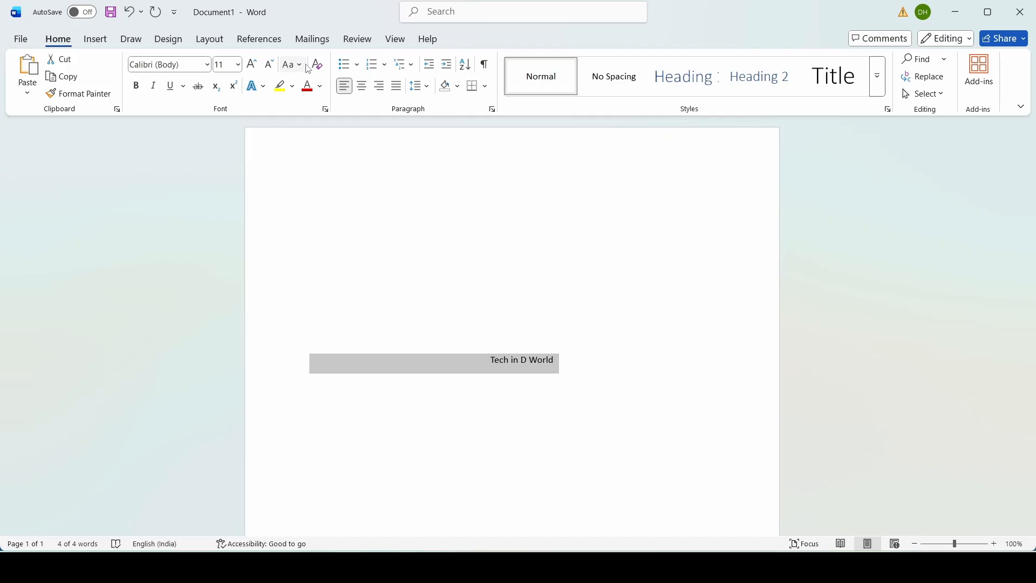
Change the selected line to lowercase and after that to UPPERCASE
click(308, 67)
click(310, 102)
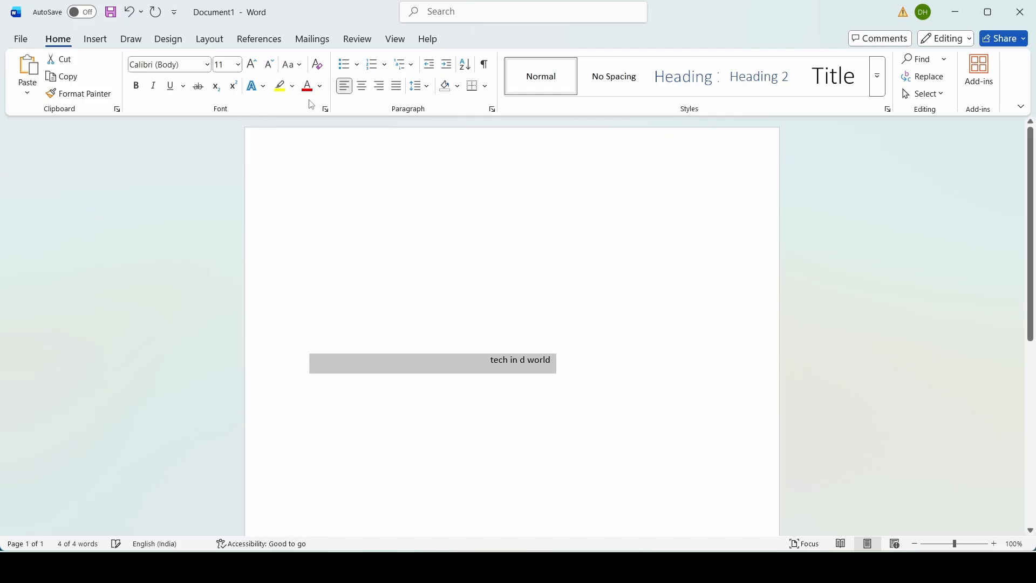
click(298, 65)
click(326, 122)
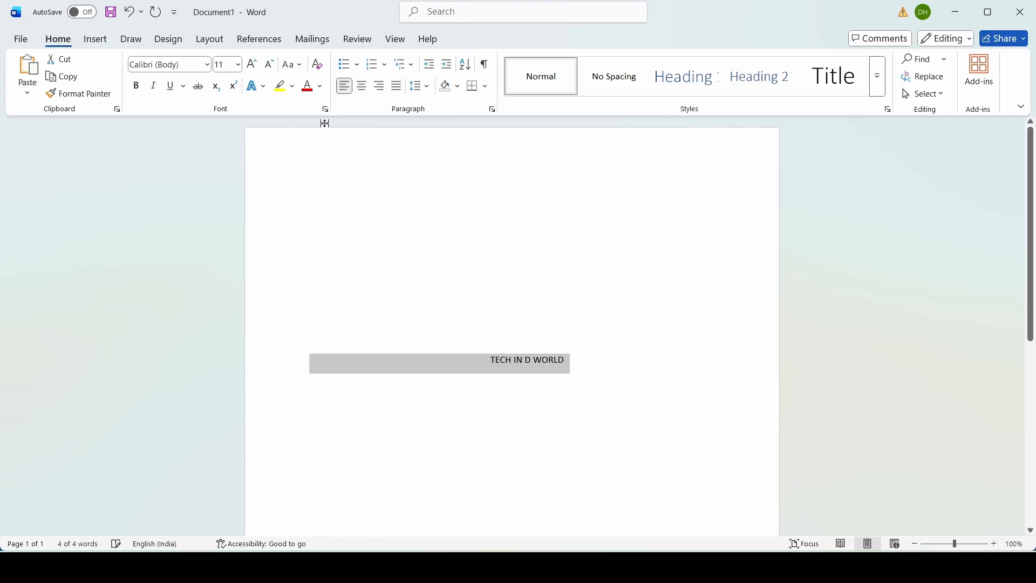
Apply Capitalize Each Word to the selected line, followed by tOGGLE cASE
click(301, 66)
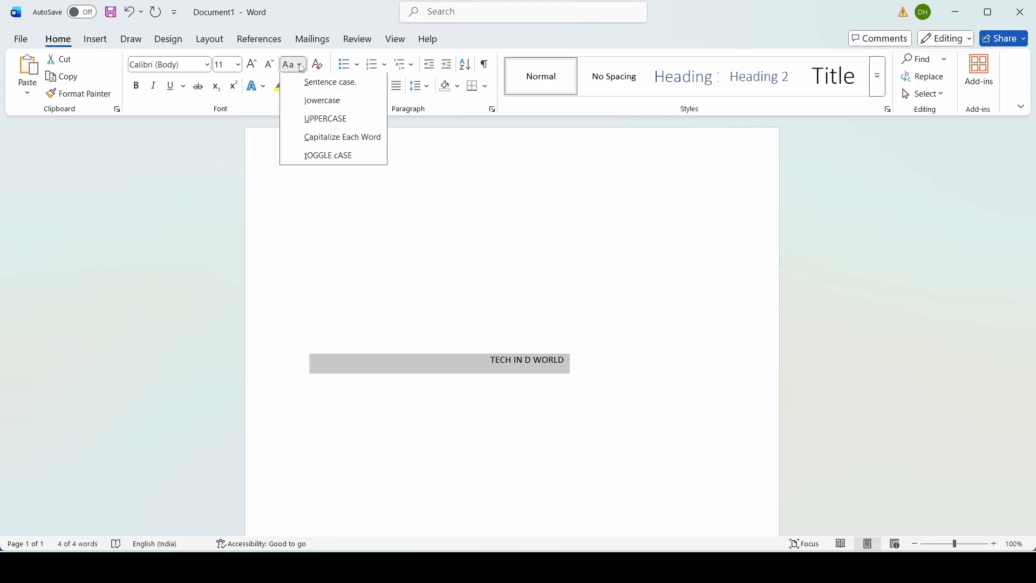
click(310, 139)
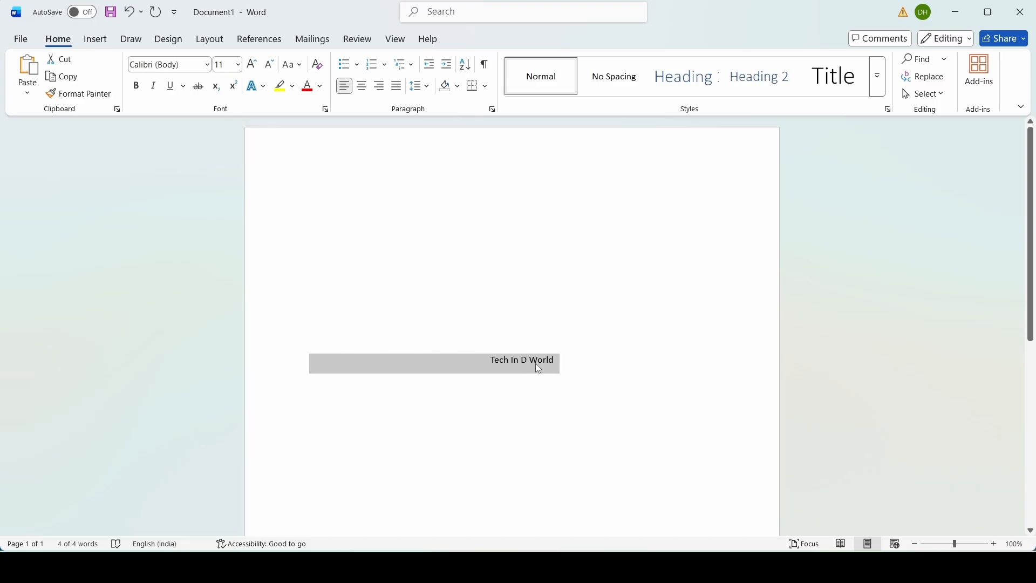
click(293, 64)
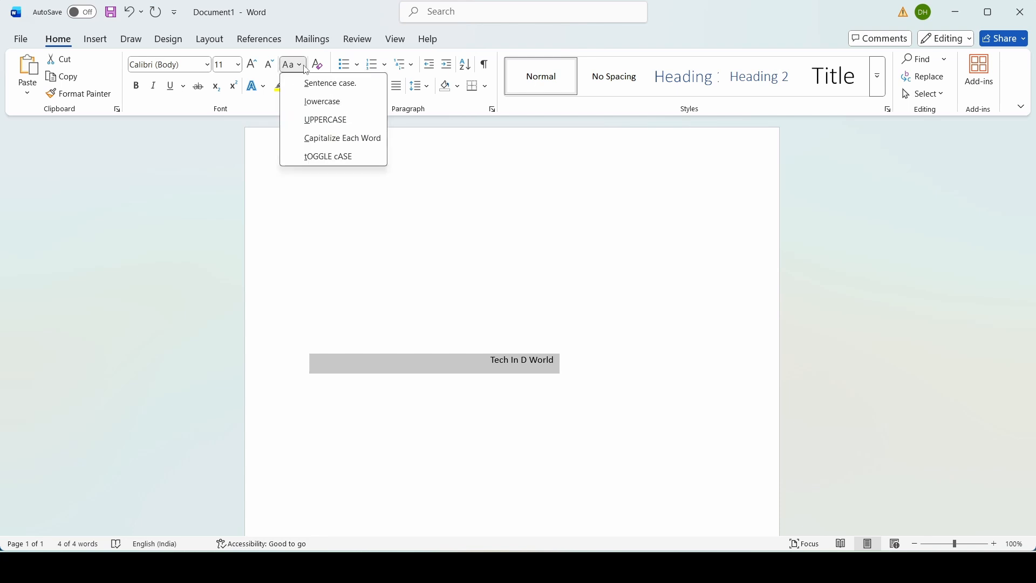
click(308, 156)
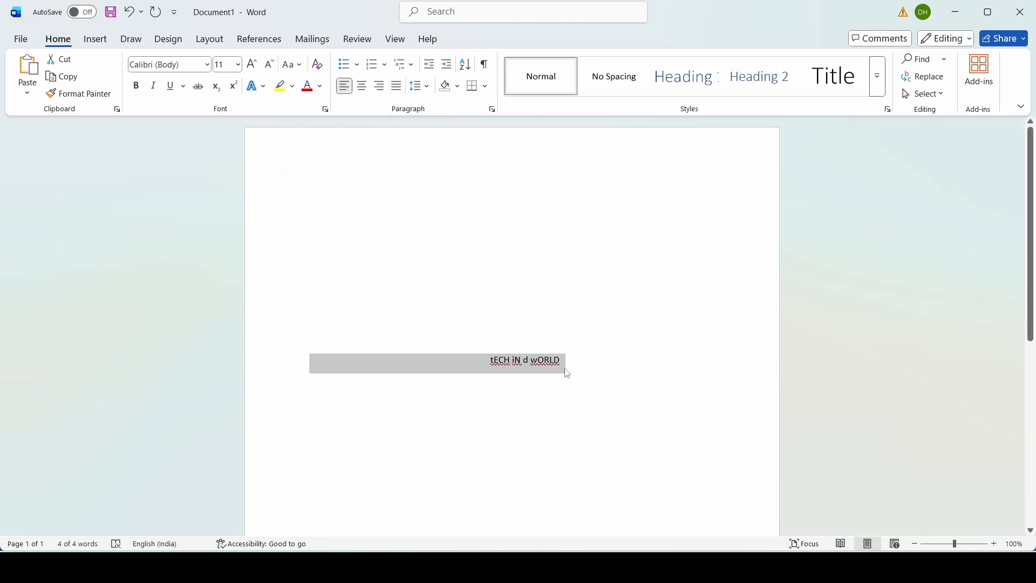
Select the whole red "Tech in d world" line and clear its formatting
right_click(501, 364)
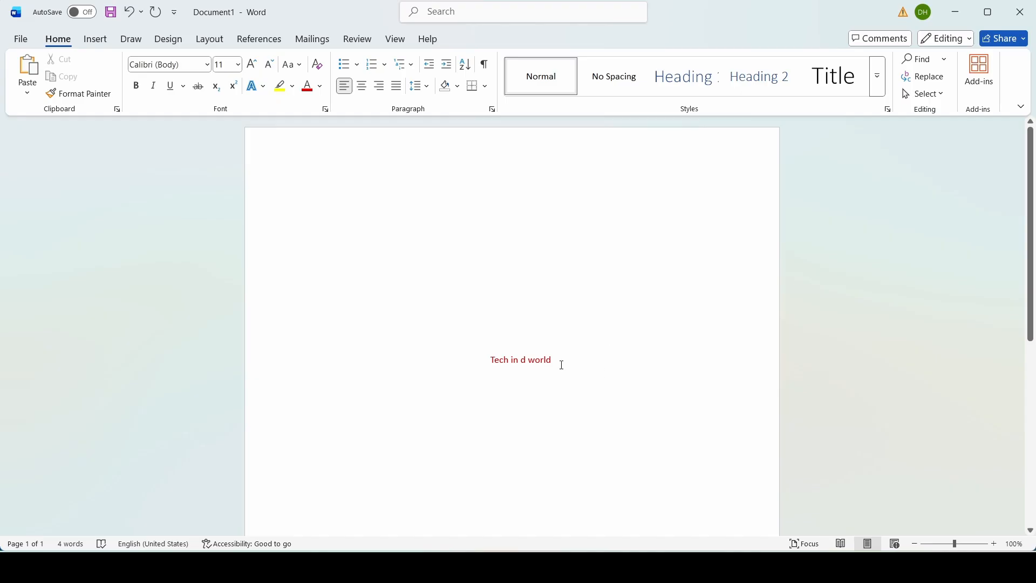
drag(562, 366, 311, 363)
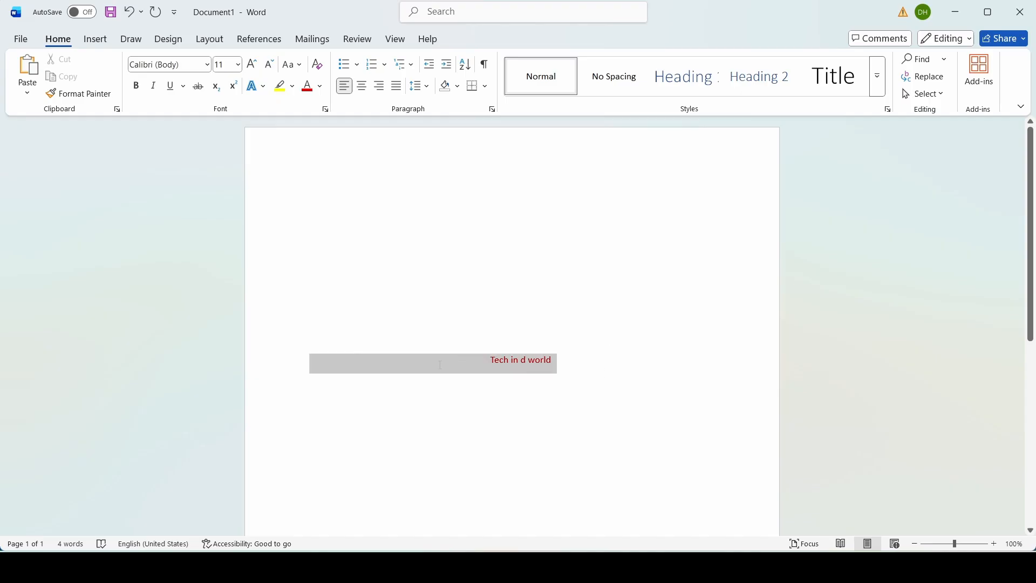
click(318, 62)
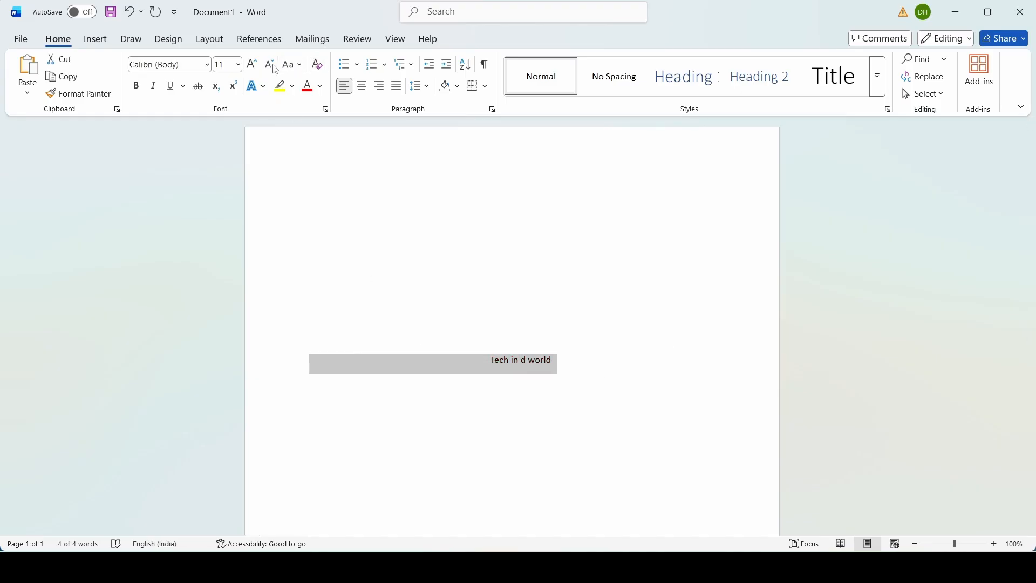
Enlarge the font of the selected "Tech in d world" line stepwise to size 20
click(256, 63)
click(256, 64)
click(257, 63)
click(257, 63)
click(256, 64)
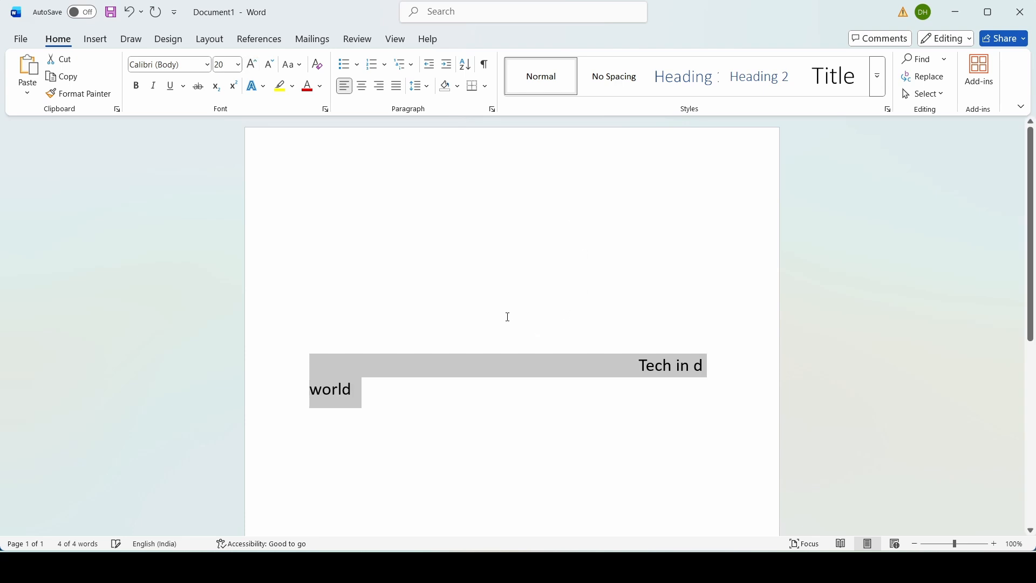
Delete the selected line and write "Tech in D World" afresh on the first line of the page
key(BackSpace)
key(BackSpace)
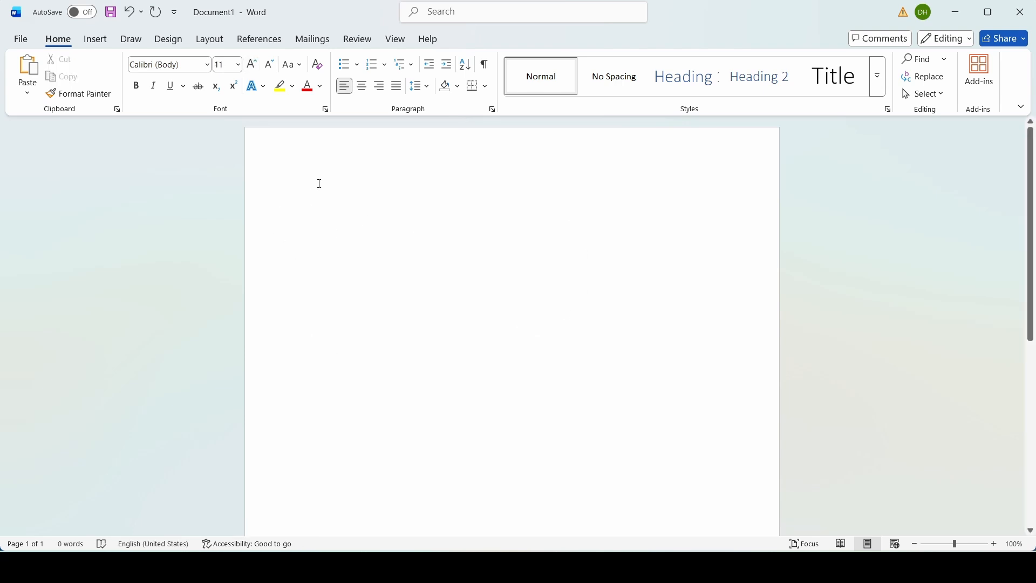
text(Tech)
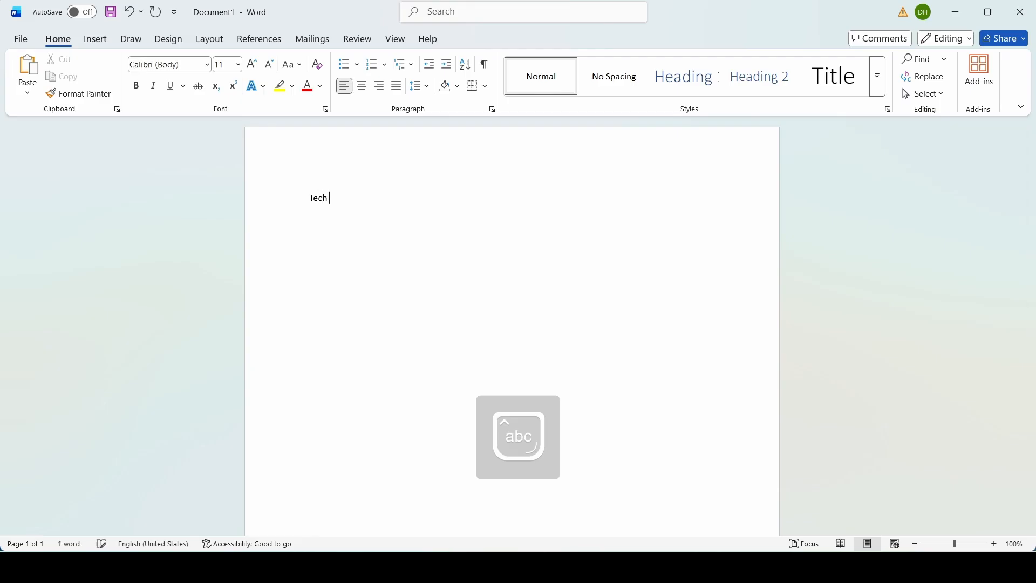
key(Caps_Lock)
key(Caps_Lock)
key(Caps_Lock)
key(Caps_Lock)
key(Caps_Lock)
text(W)
key(Caps_Lock)
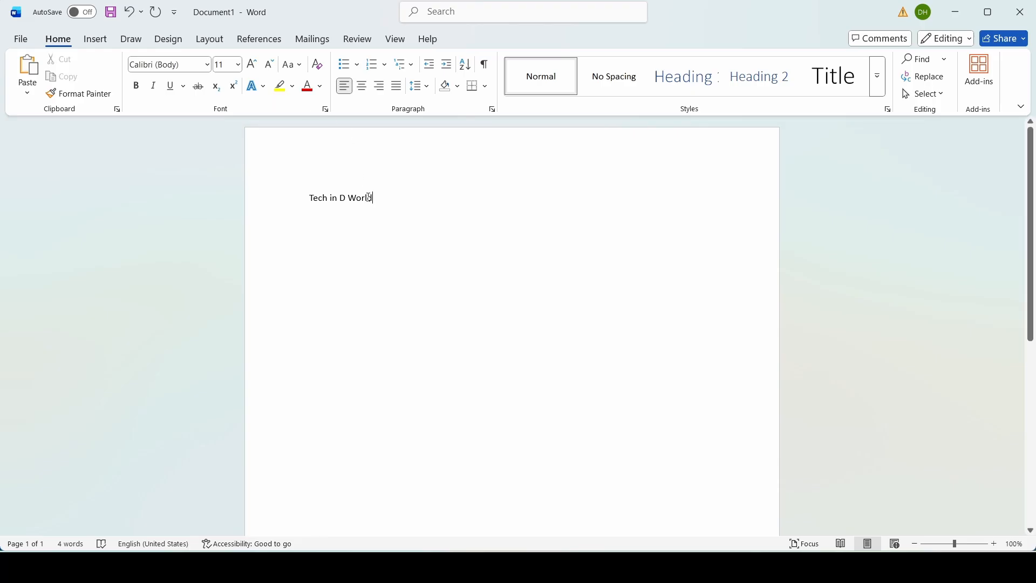
Select the new "Tech in D World" line and enlarge its font stepwise to size 36
drag(378, 202, 280, 203)
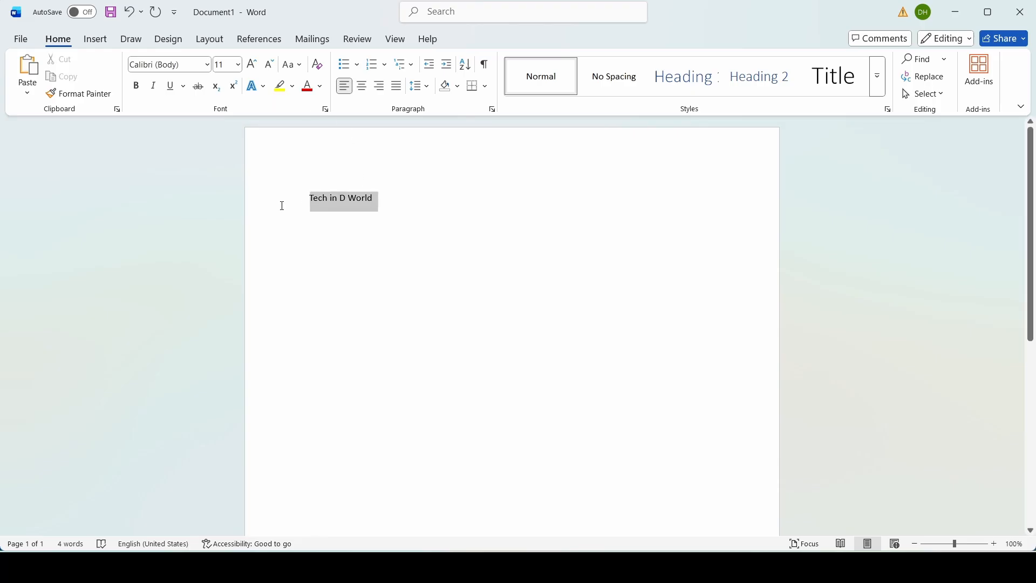
click(252, 64)
click(252, 64)
click(252, 64)
click(252, 64)
click(252, 65)
click(252, 64)
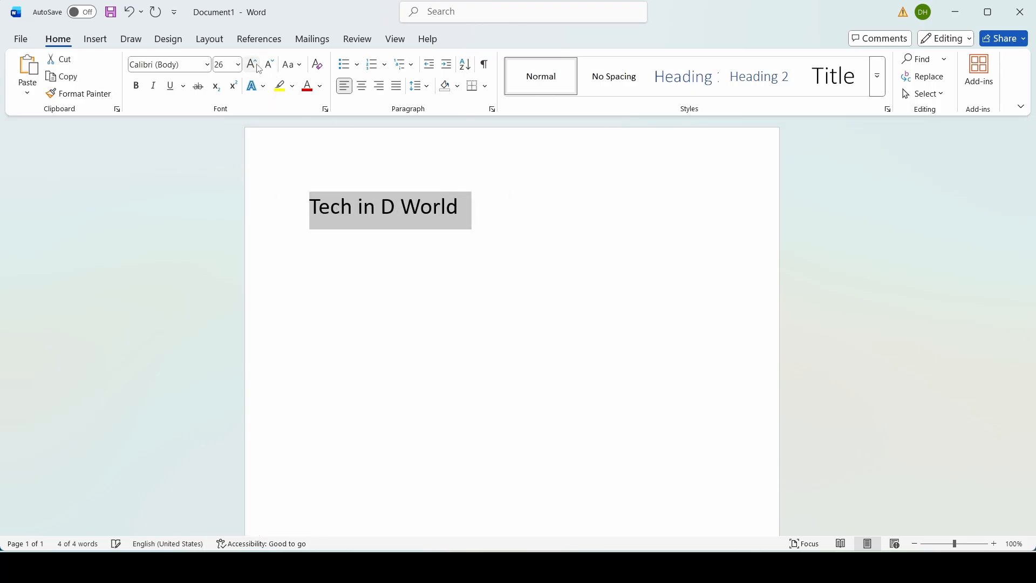
click(252, 64)
click(252, 64)
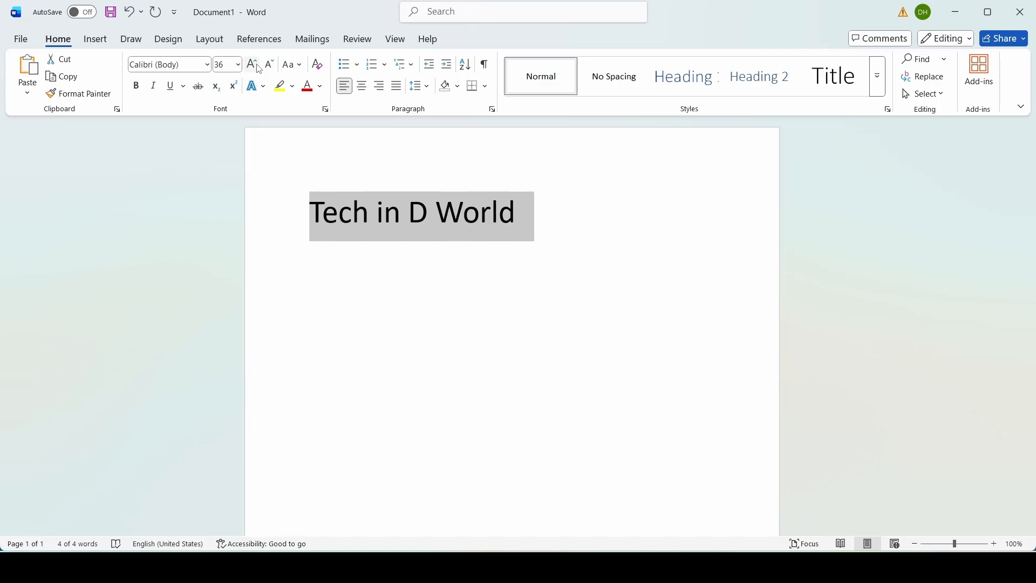
Try strikethrough and subscript on the selected "Tech in D World" line
click(199, 88)
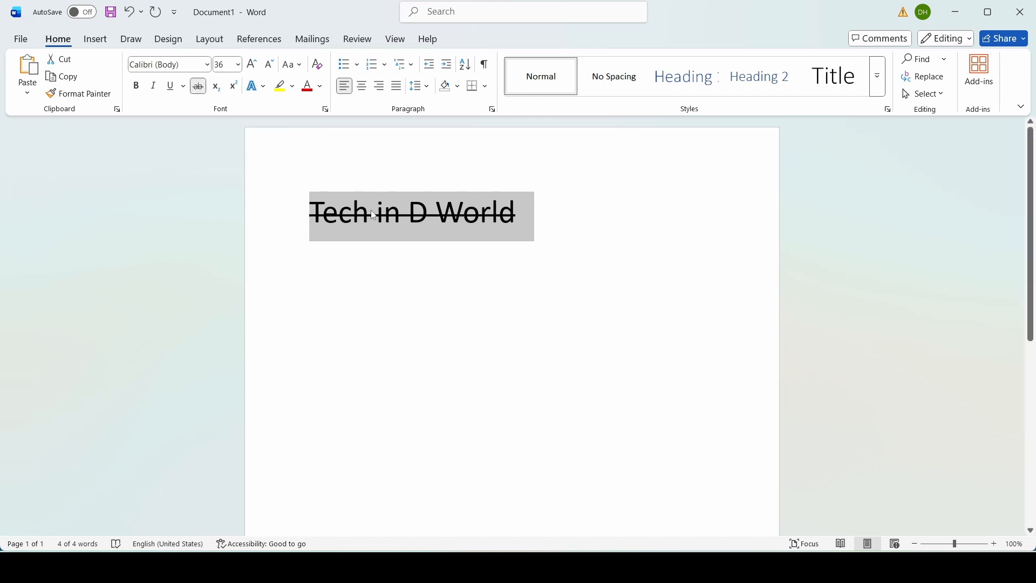
click(217, 89)
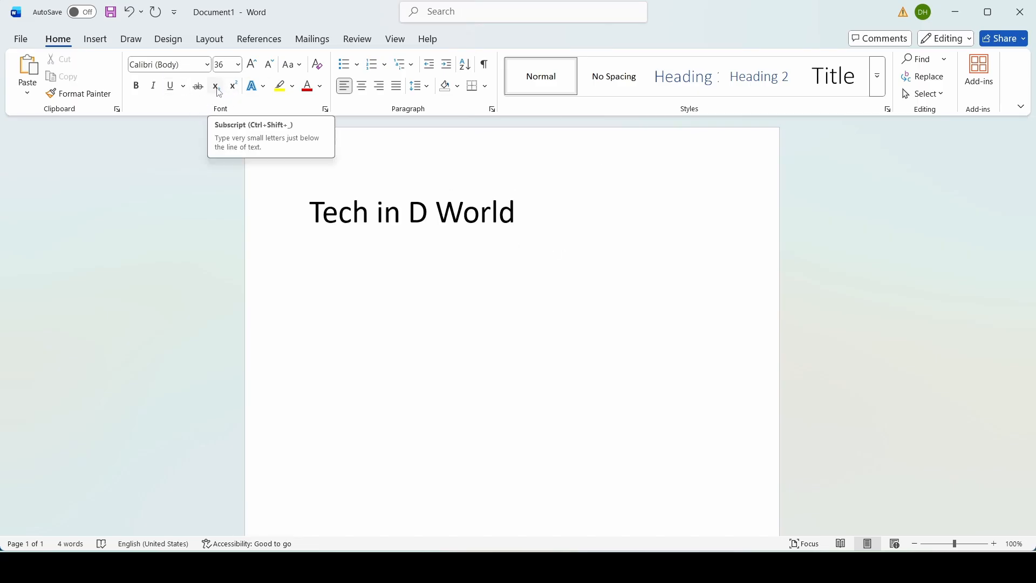
Add "hgjfhdgsm" in subscript directly after "World", followed by "kjgjhdssh" as normal text
click(217, 87)
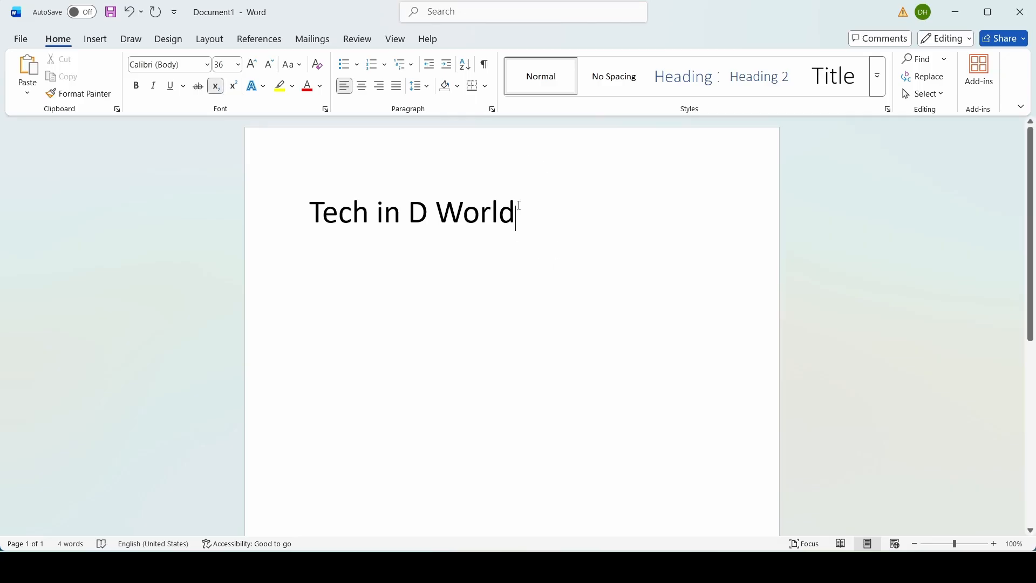
text(hgjfhdgsm)
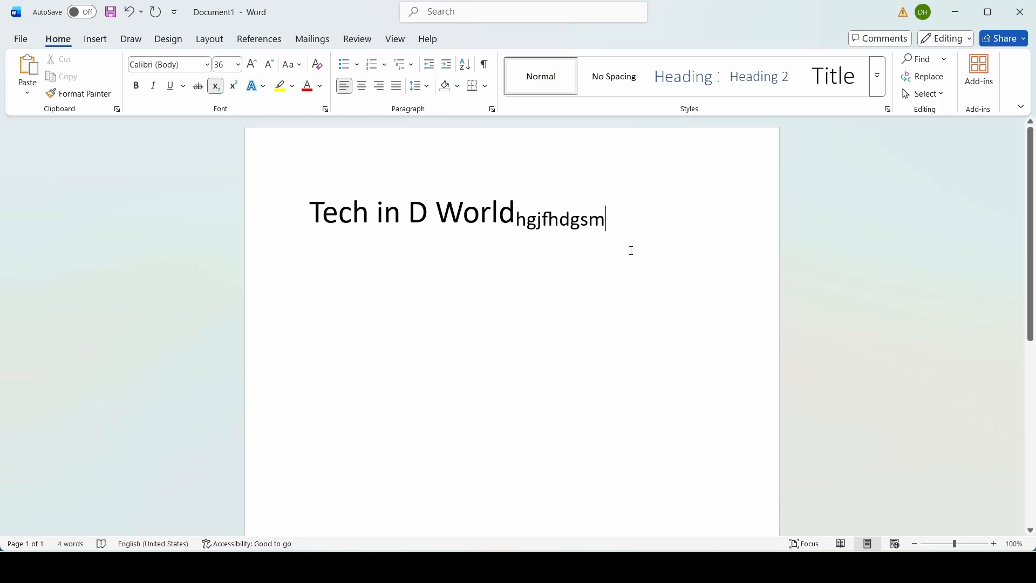
click(216, 87)
text(kjgjhdssh)
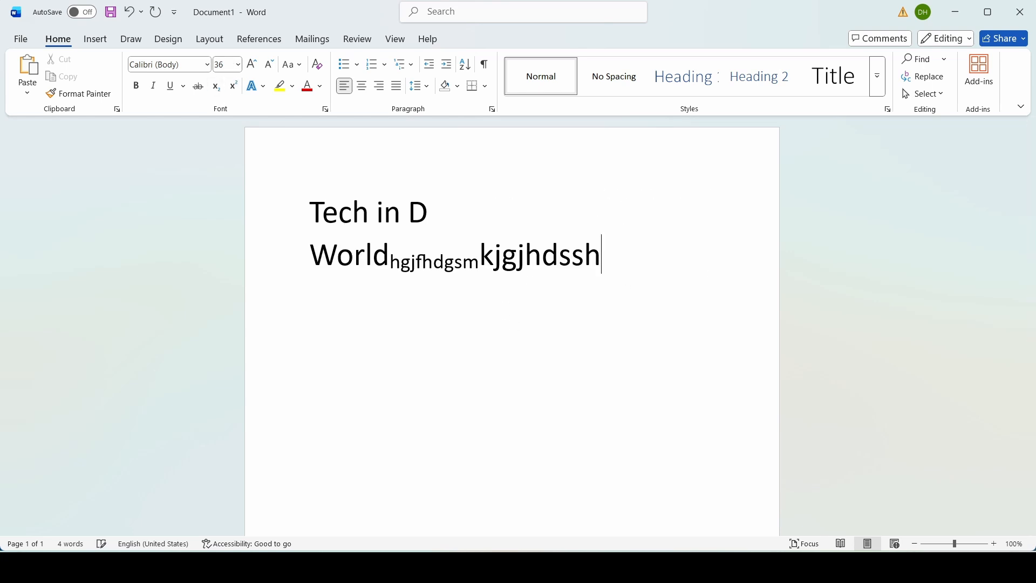
Delete "kjgjhdssh" and the subscript "hgjfhdgsm" after "World", and turn off subscript formatting
key(BackSpace)
key(BackSpace)
key(BackSpace)
key(BackSpace)
key(BackSpace)
key(BackSpace)
key(BackSpace)
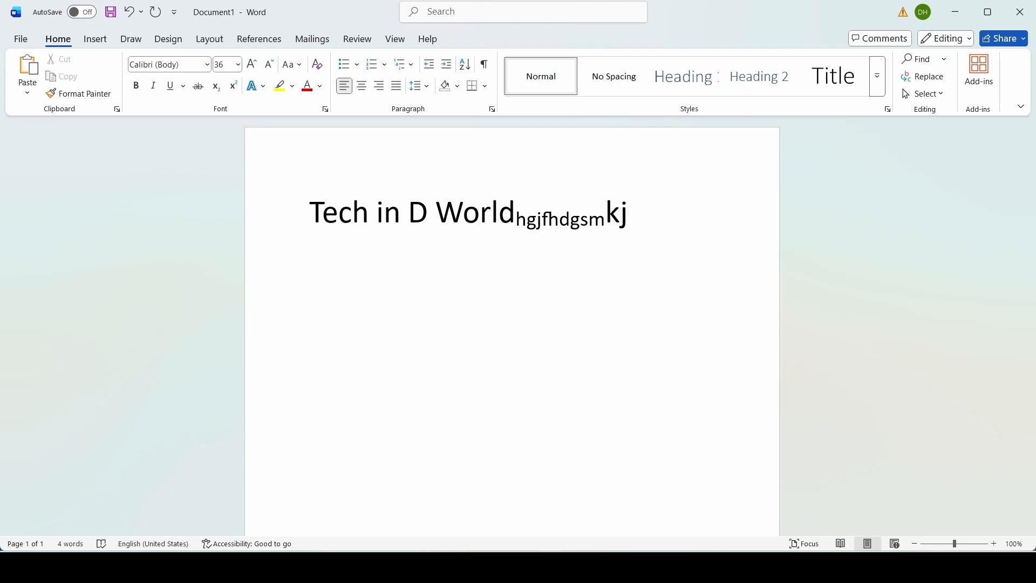
key(BackSpace)
key(BackSpace)
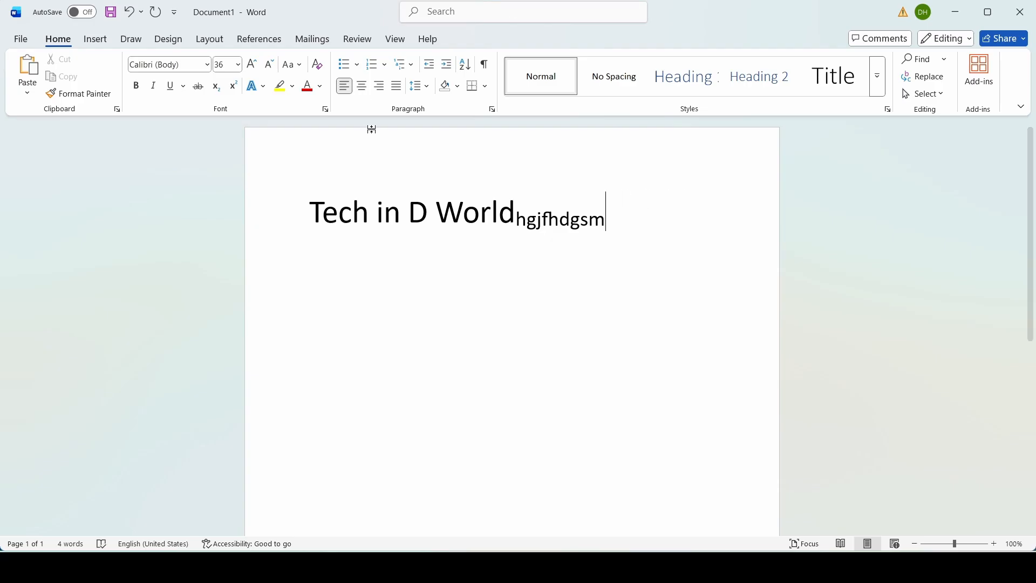
key(BackSpace)
key(BackSpace)
key(BackSpace)
key(BackSpace)
key(BackSpace)
key(BackSpace)
key(BackSpace)
key(BackSpace)
key(BackSpace)
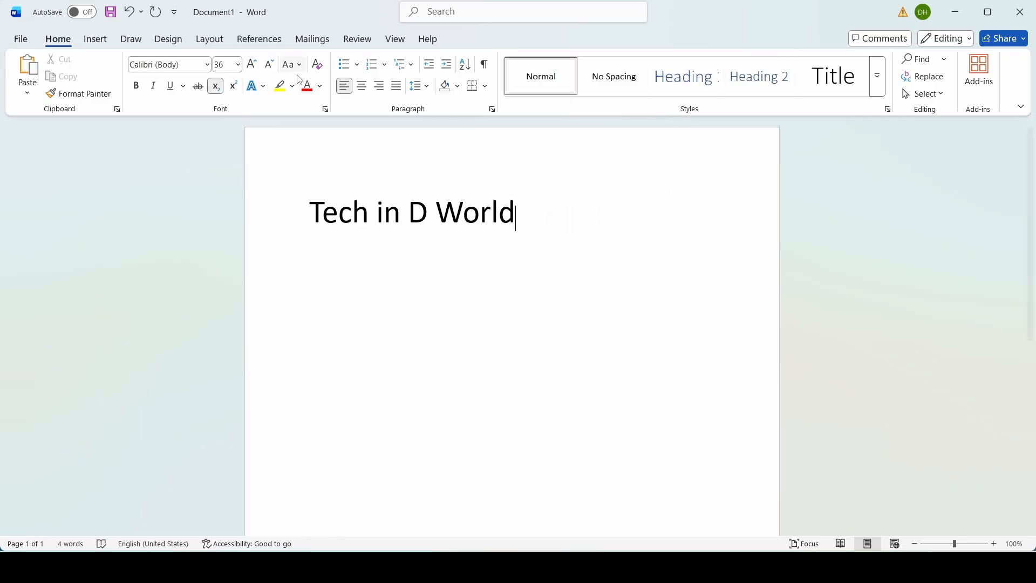
click(216, 86)
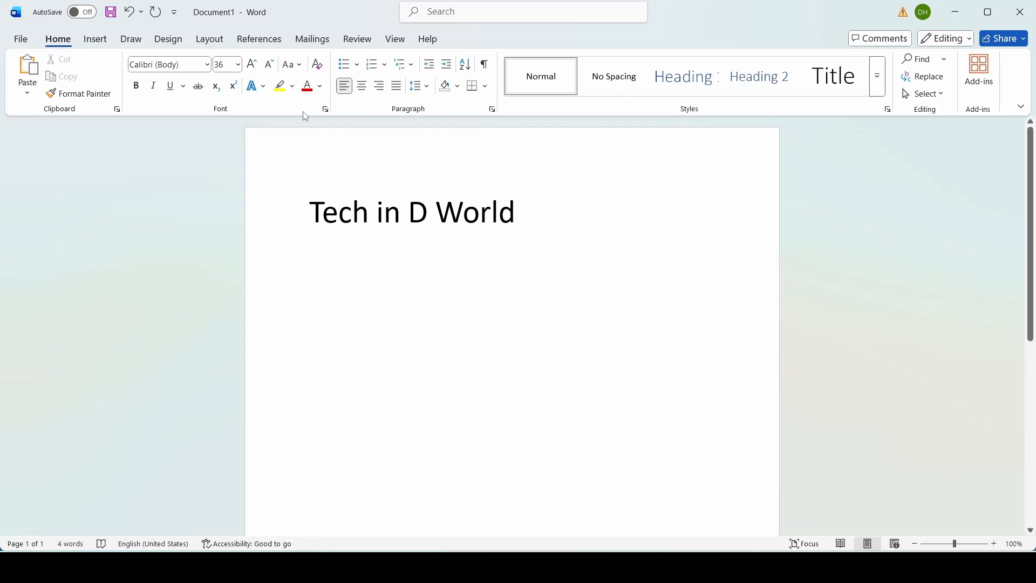
Add "jhjfhdssgfds" in superscript directly after "World", followed by "kjhgjfhd" as normal text
click(234, 89)
text(jhjfhdss)
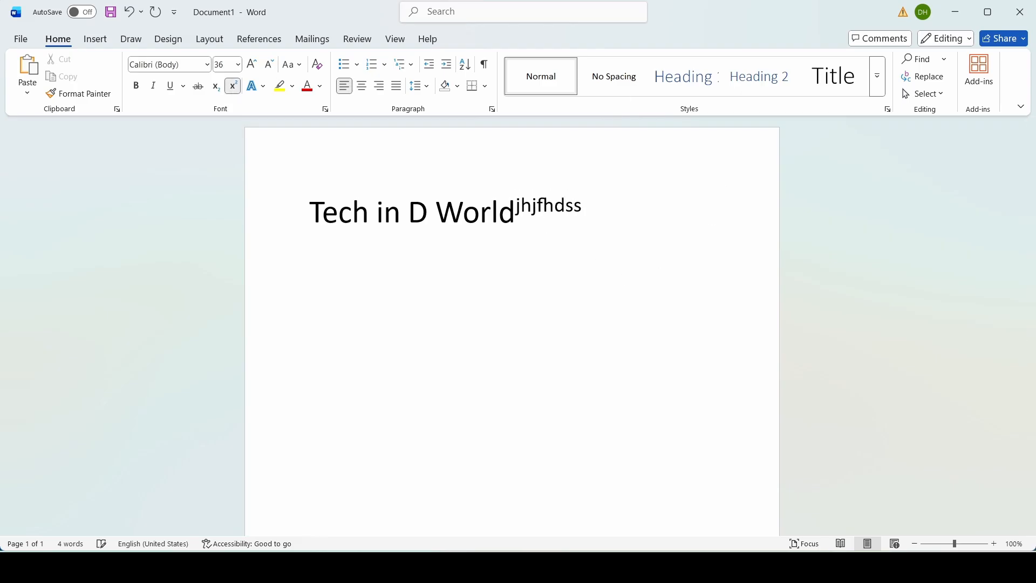
text(gfds)
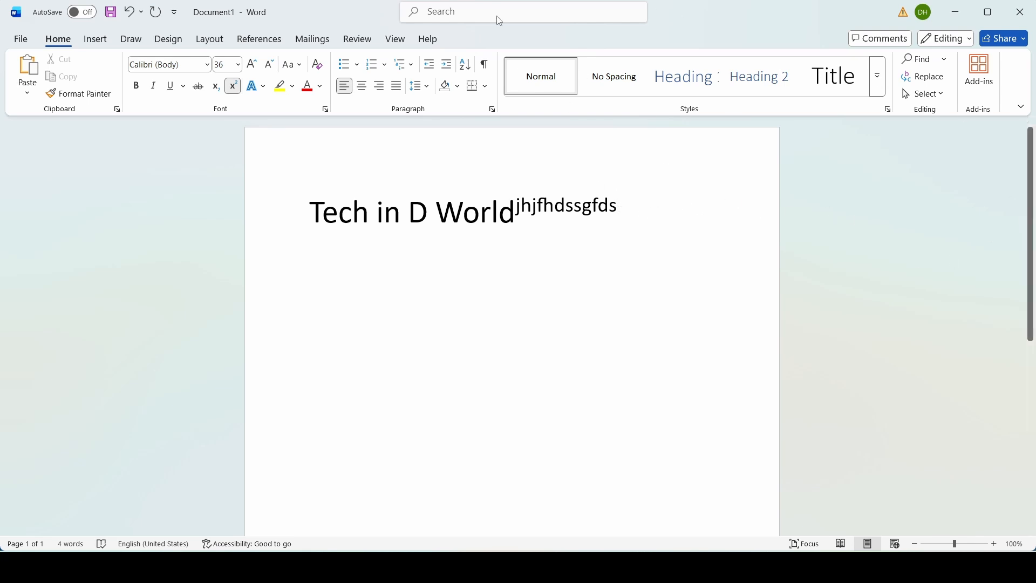
click(233, 87)
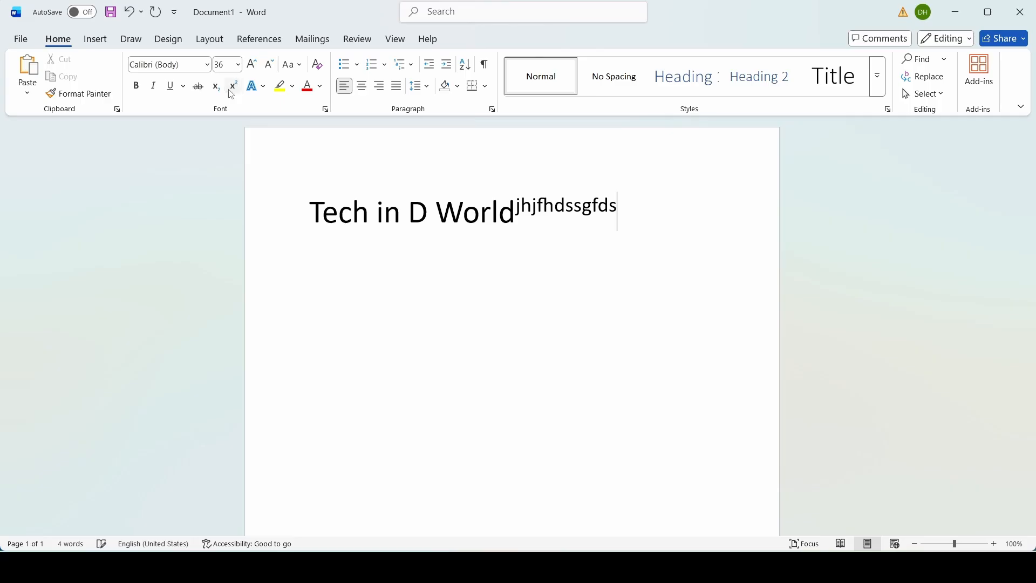
text(kjhgjfhd)
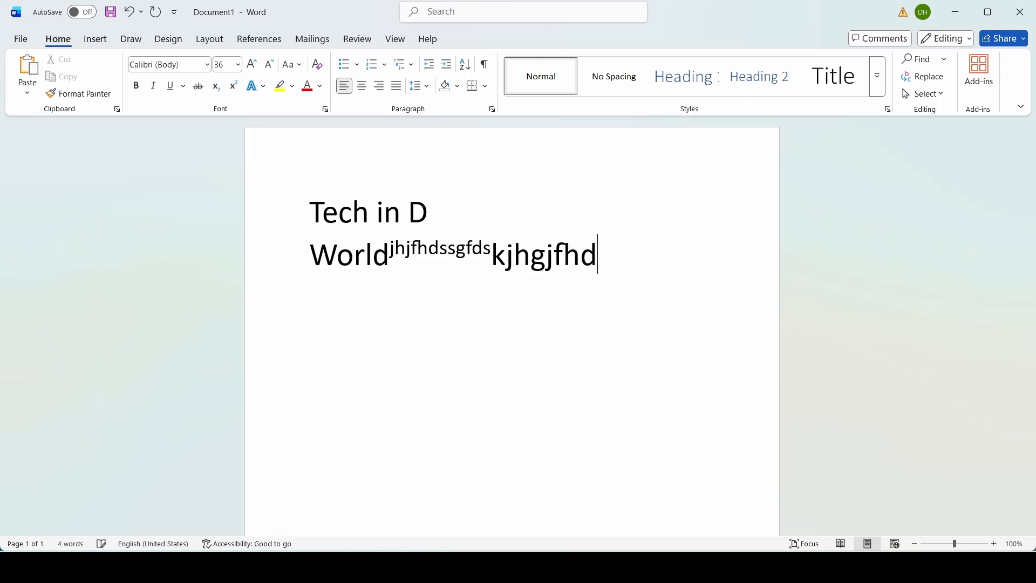
Delete the superscript and normal sample text after "World", leaving the line reading "Tech in D World"
key(BackSpace)
key(BackSpace)
key(BackSpace)
key(BackSpace)
key(BackSpace)
key(BackSpace)
key(BackSpace)
key(BackSpace)
key(BackSpace)
key(BackSpace)
key(BackSpace)
key(BackSpace)
key(BackSpace)
key(BackSpace)
key(BackSpace)
key(BackSpace)
key(BackSpace)
key(BackSpace)
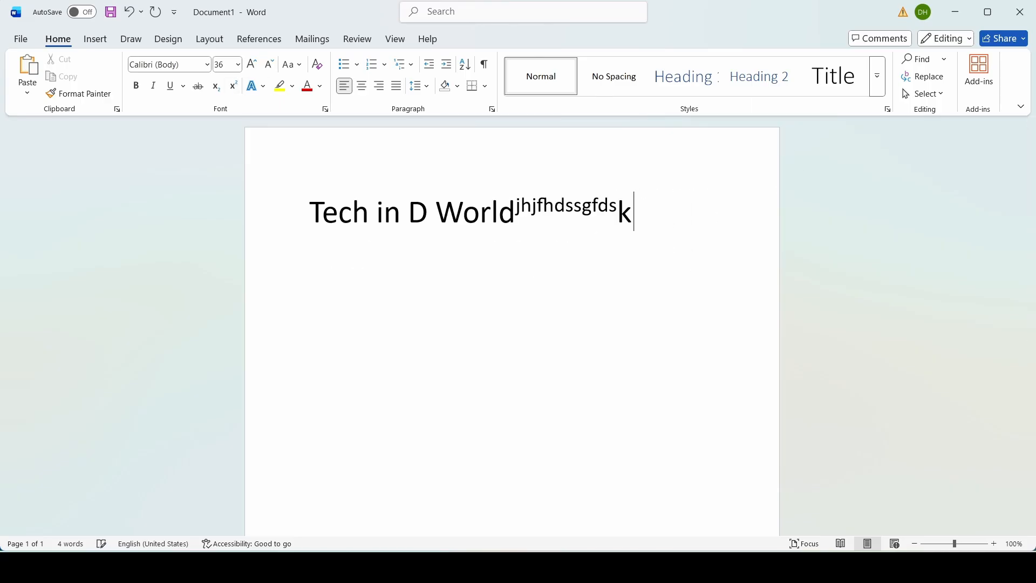
key(BackSpace)
key(BackSpace)
key(BackSpace)
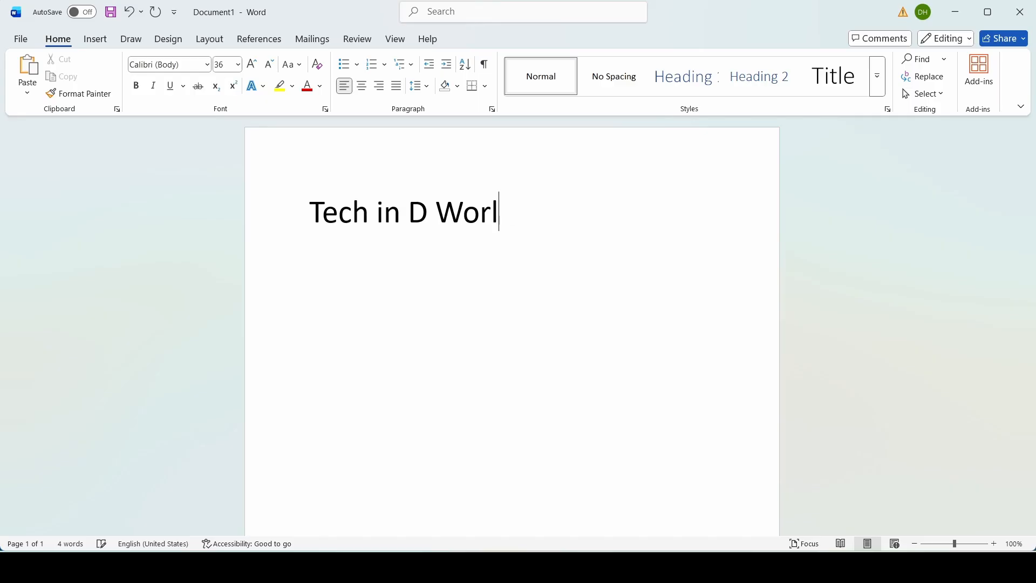
text(d)
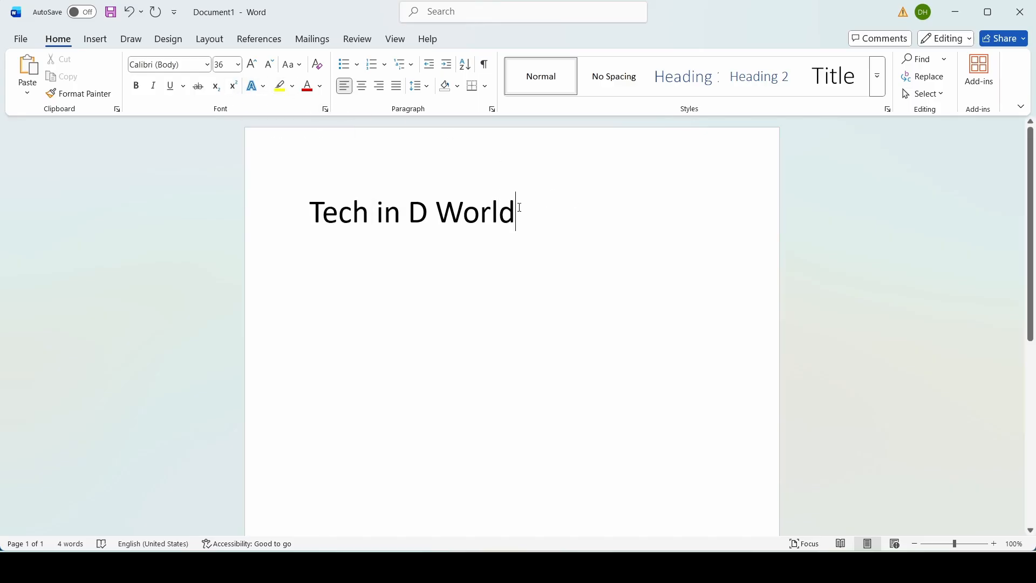
Select the "Tech in D World" line and look through its text effects, including outline, number style and ligature options
drag(518, 208, 304, 213)
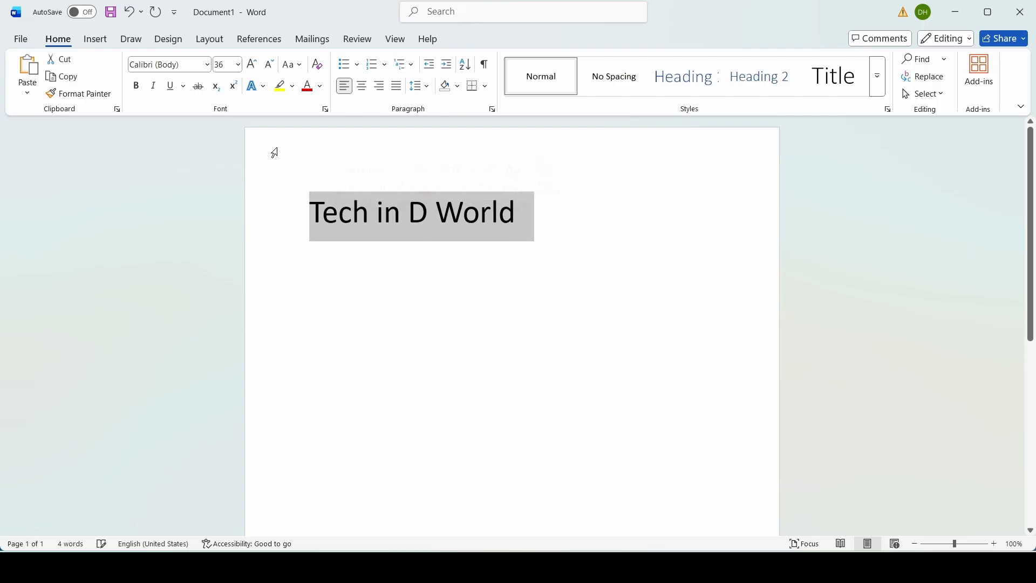
click(259, 88)
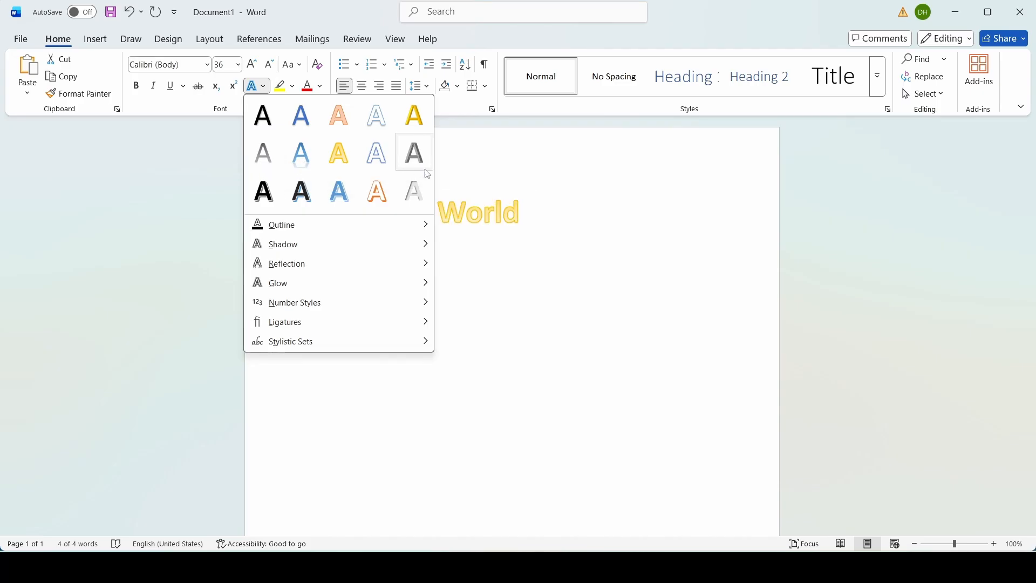
mouse_move(298, 226)
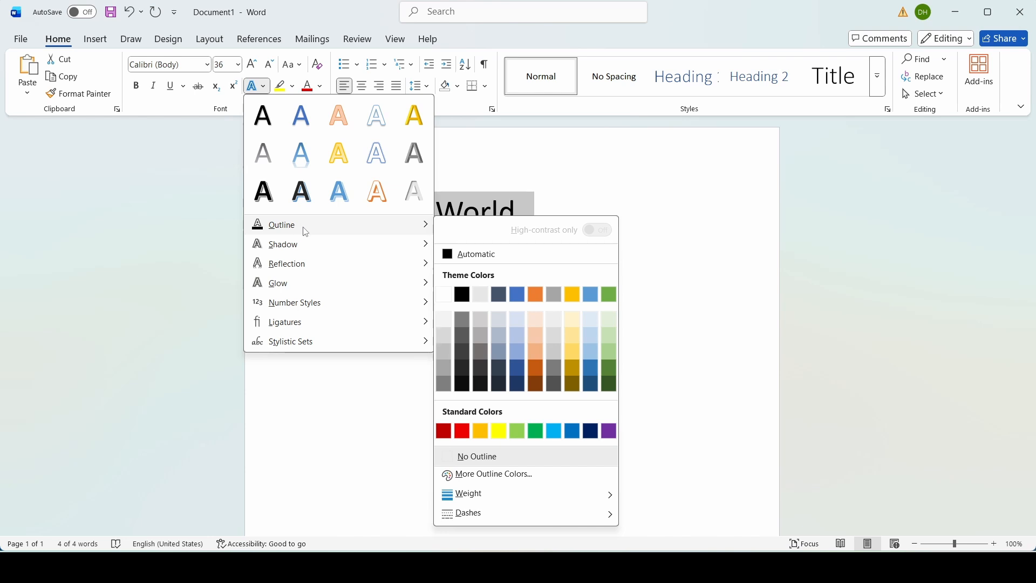
mouse_move(296, 253)
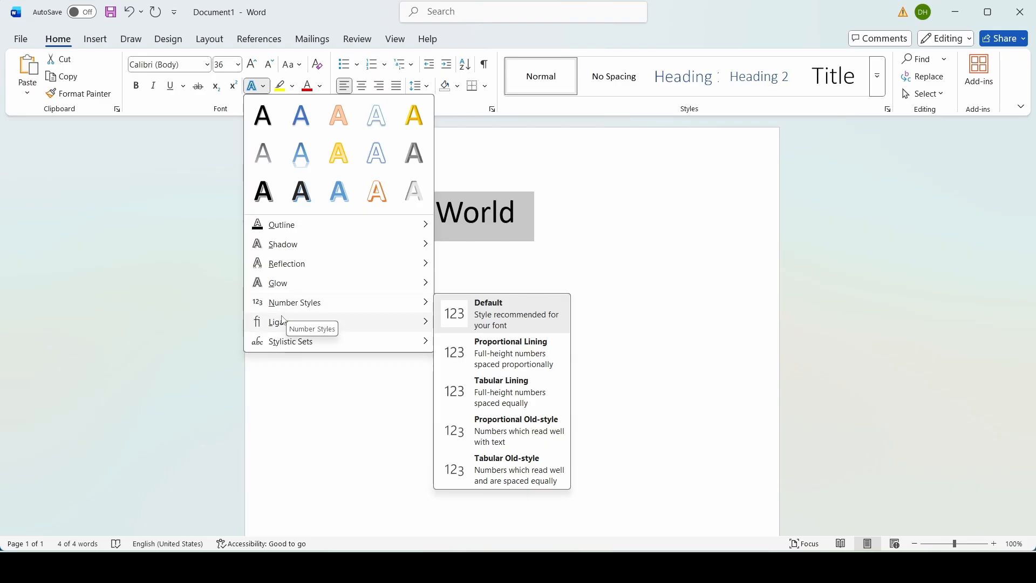
mouse_move(266, 330)
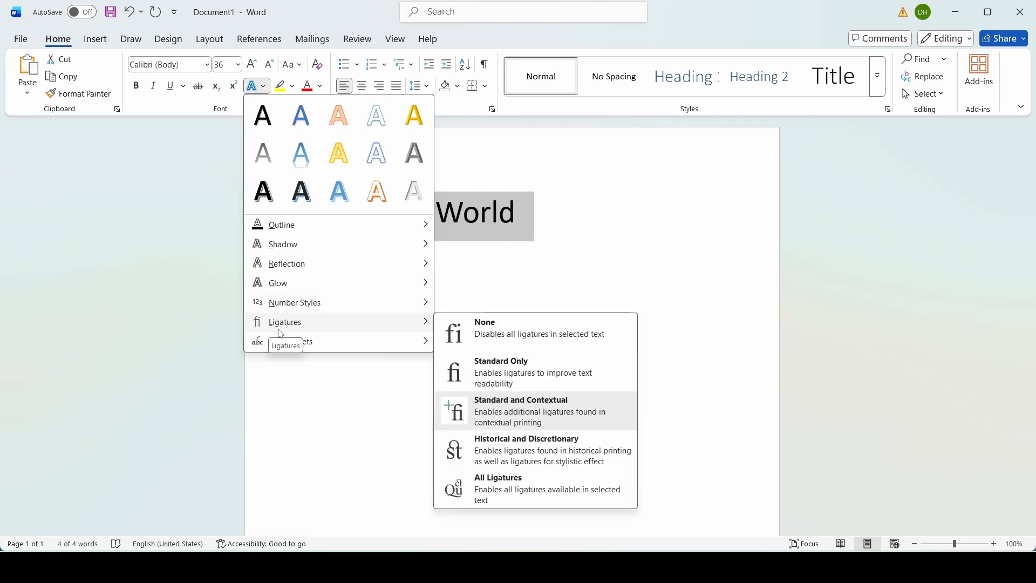
click(266, 419)
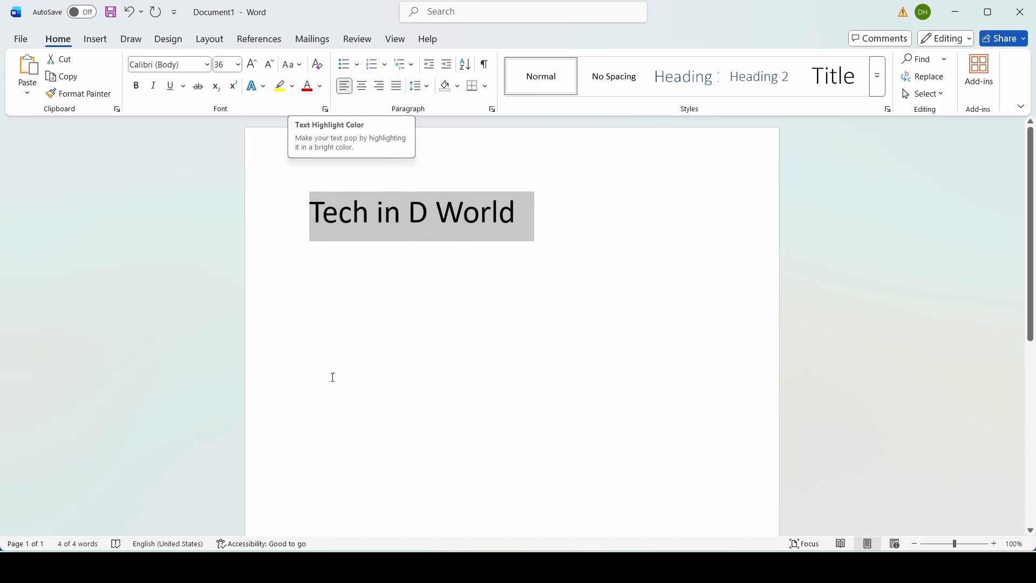
Set the text highlight color of the "Tech in D World" line to No Color
click(294, 89)
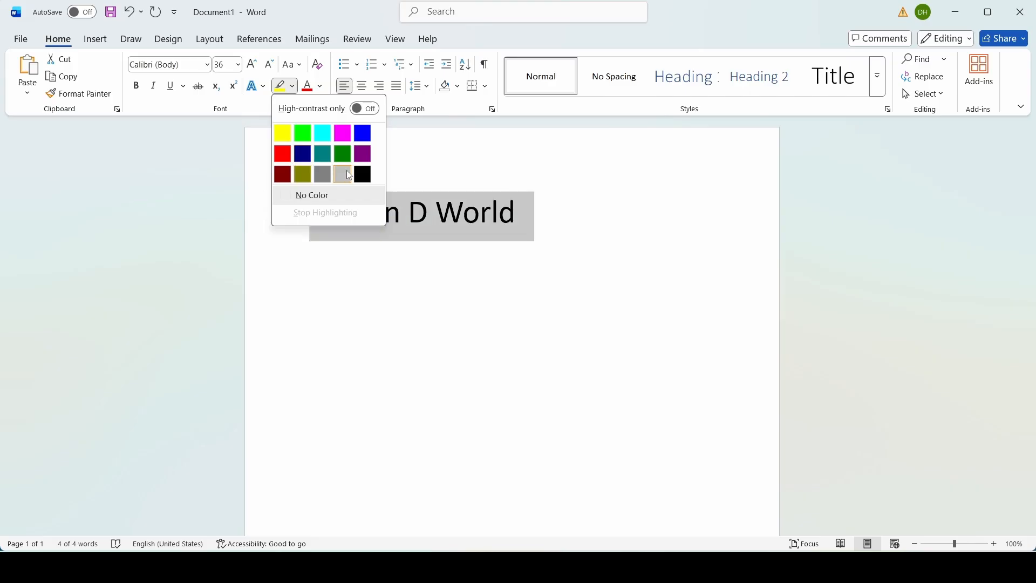
click(312, 195)
click(311, 193)
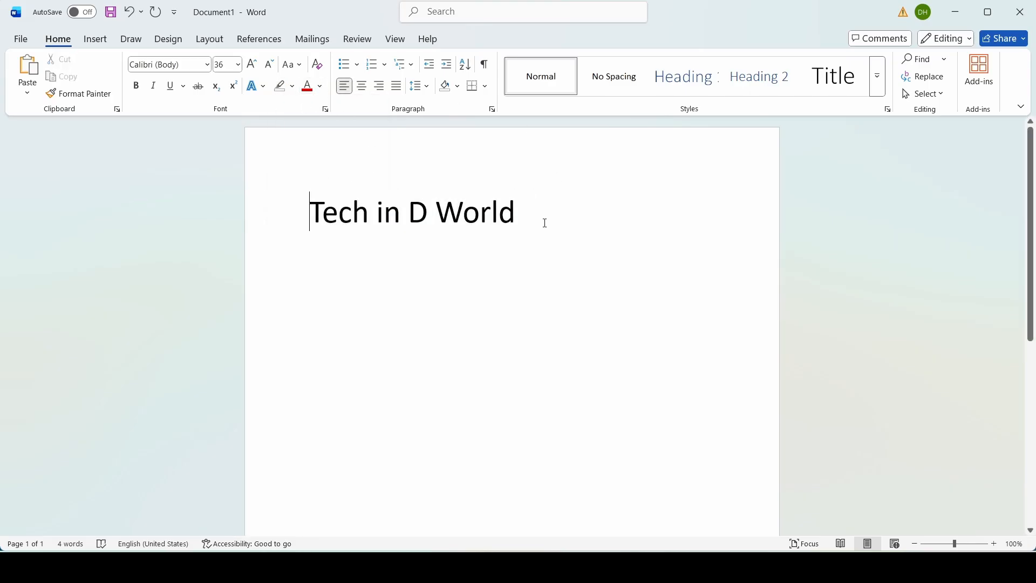
Reselect the "Tech in D World" line and view the available font colors and bullet styles without applying any
drag(520, 224, 309, 218)
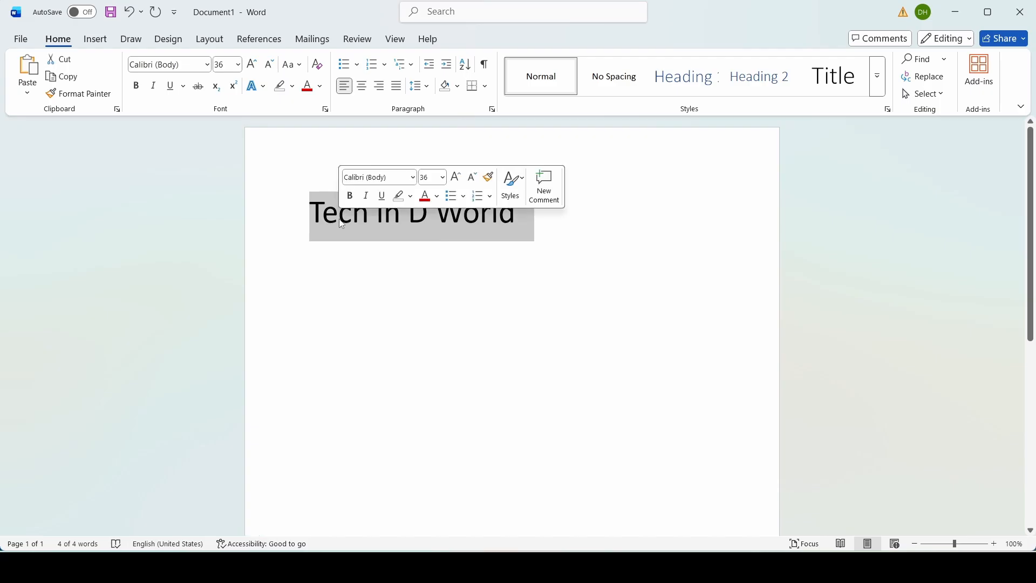
click(321, 87)
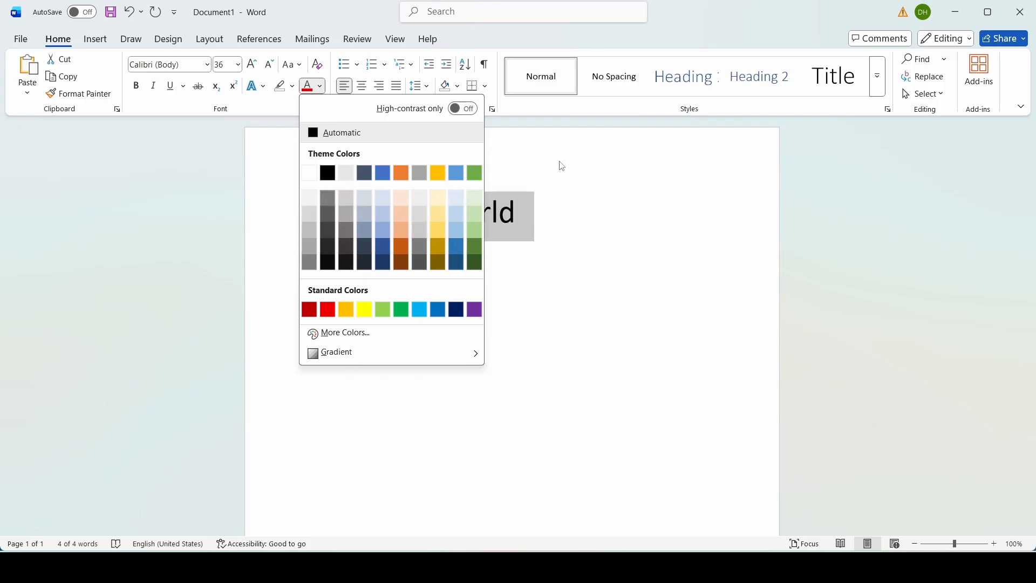
key(Escape)
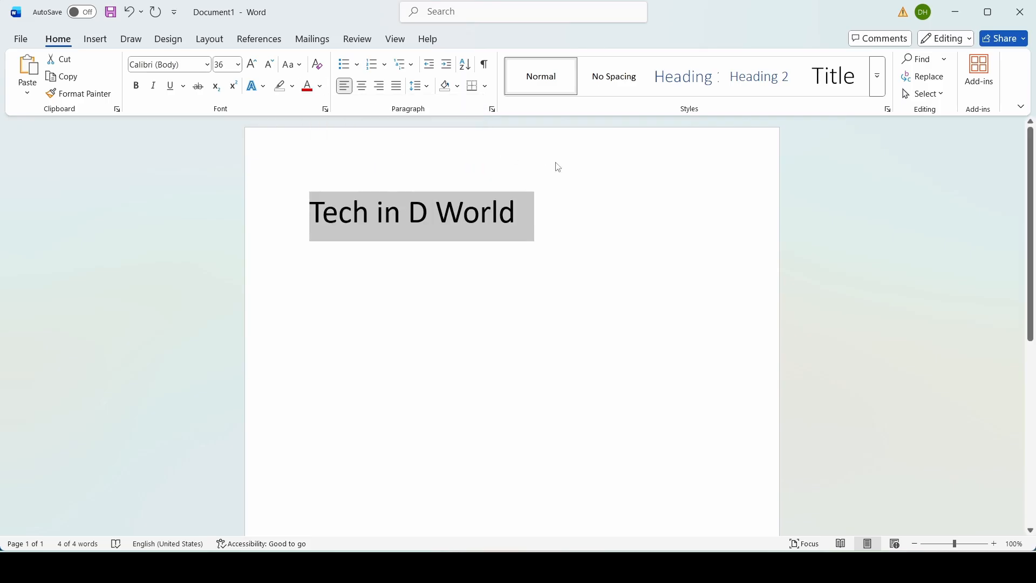
click(358, 67)
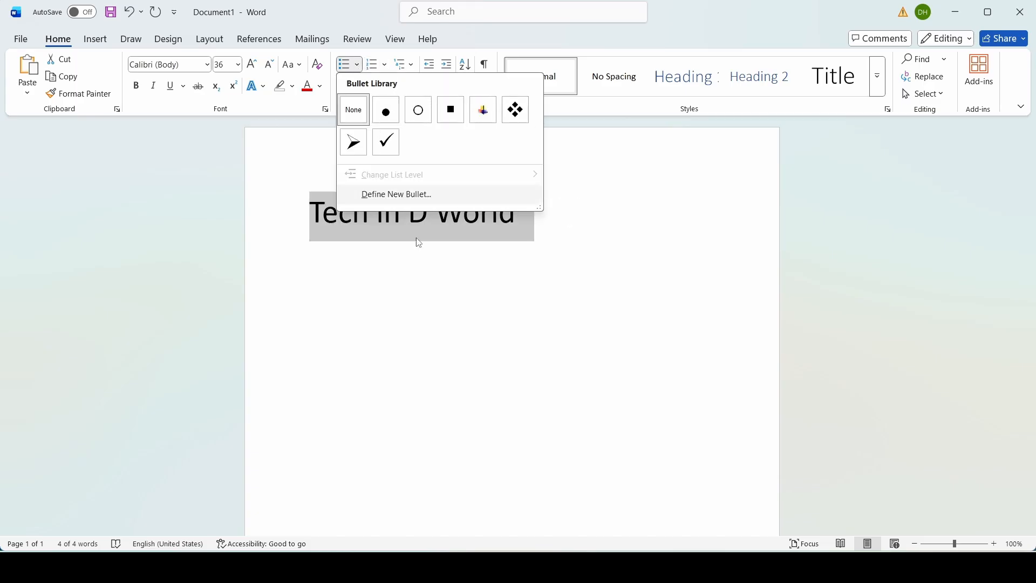
click(377, 286)
Write the capital letters A, B and C on separate lines below "Tech in D World"
click(377, 282)
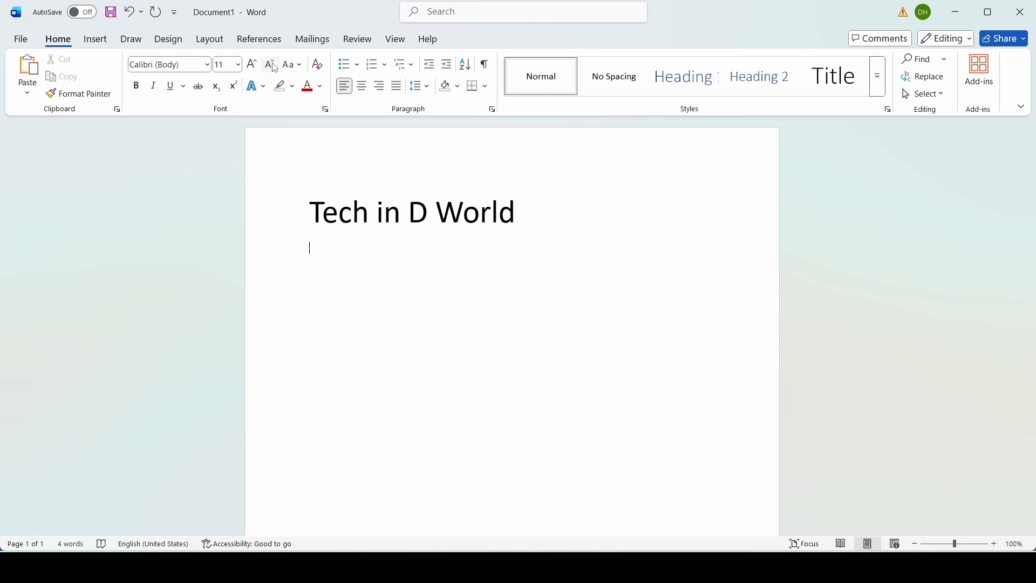
key(Caps_Lock)
text(A)
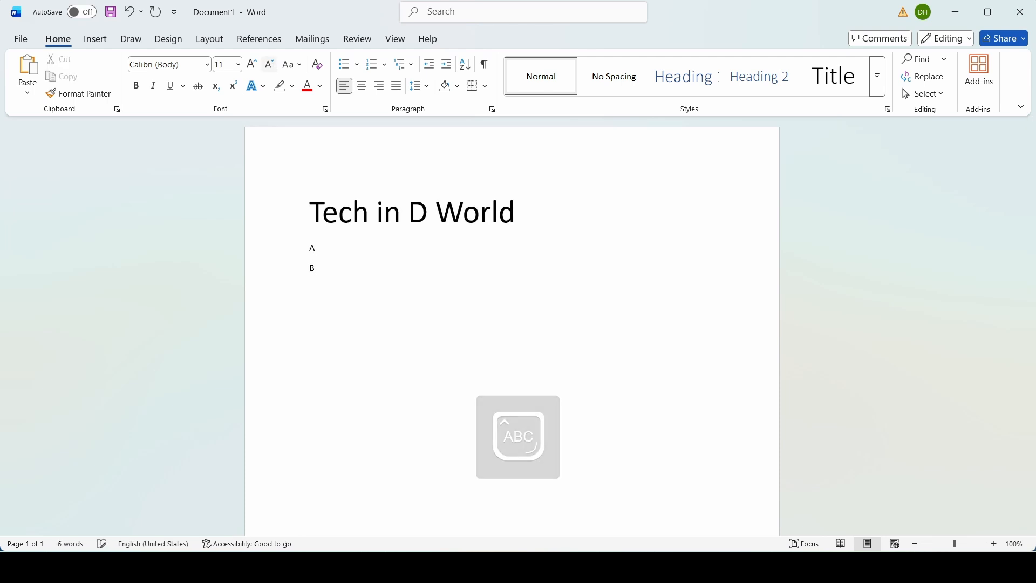
key(Return)
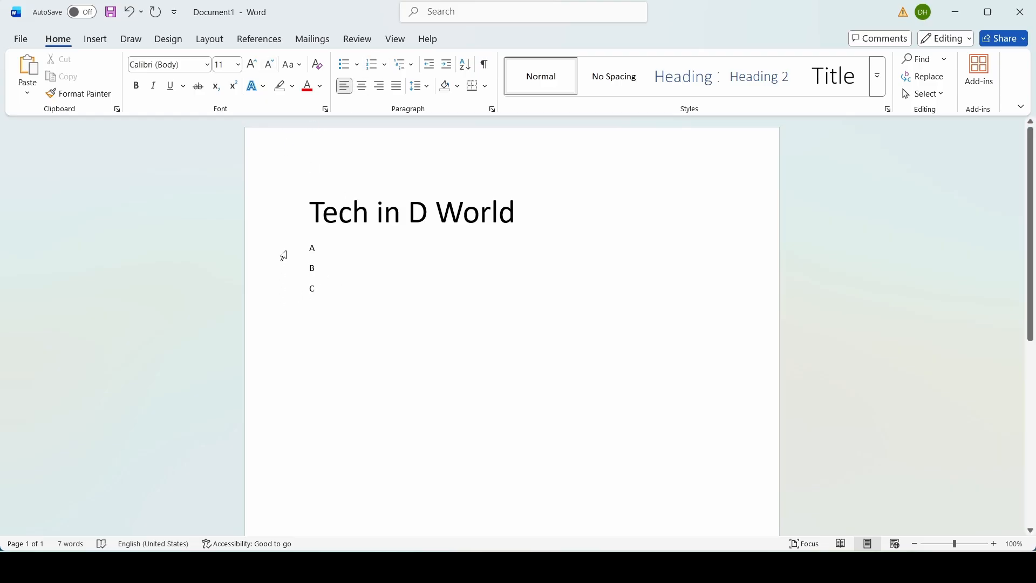
Format the A, B and C lines as a round-bulleted list and change the bullets to check marks
drag(286, 253, 294, 291)
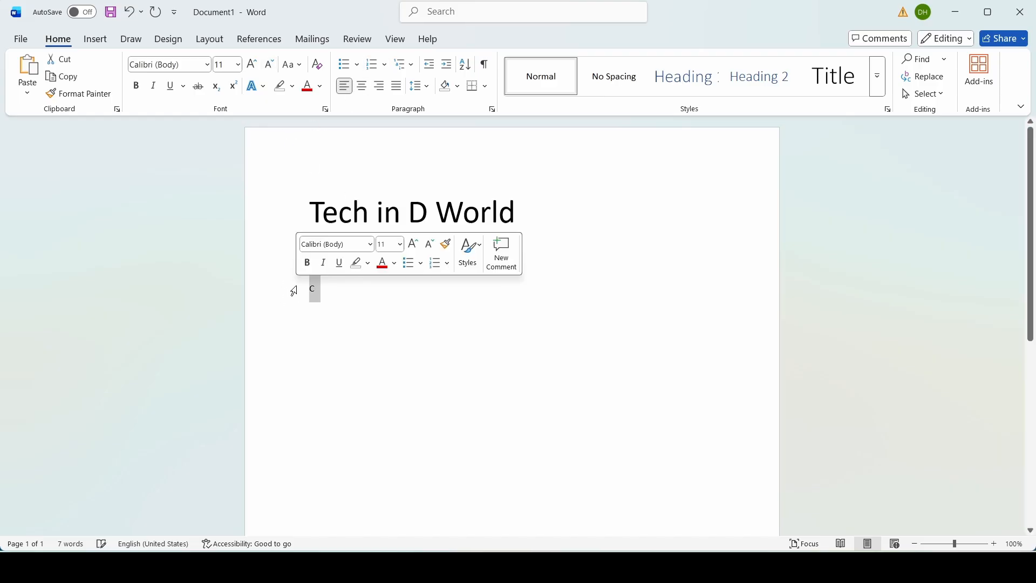
click(357, 67)
click(388, 109)
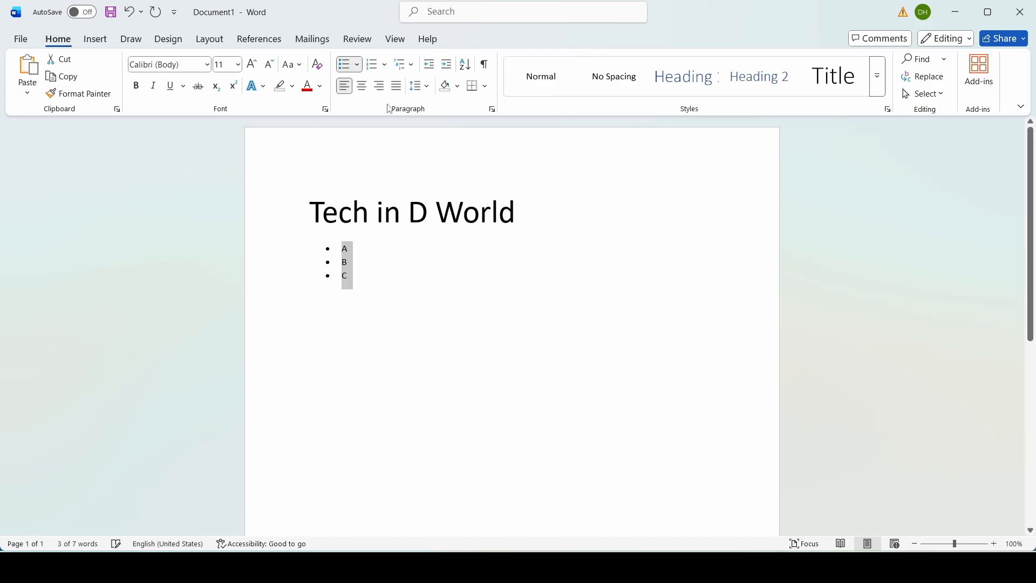
click(358, 69)
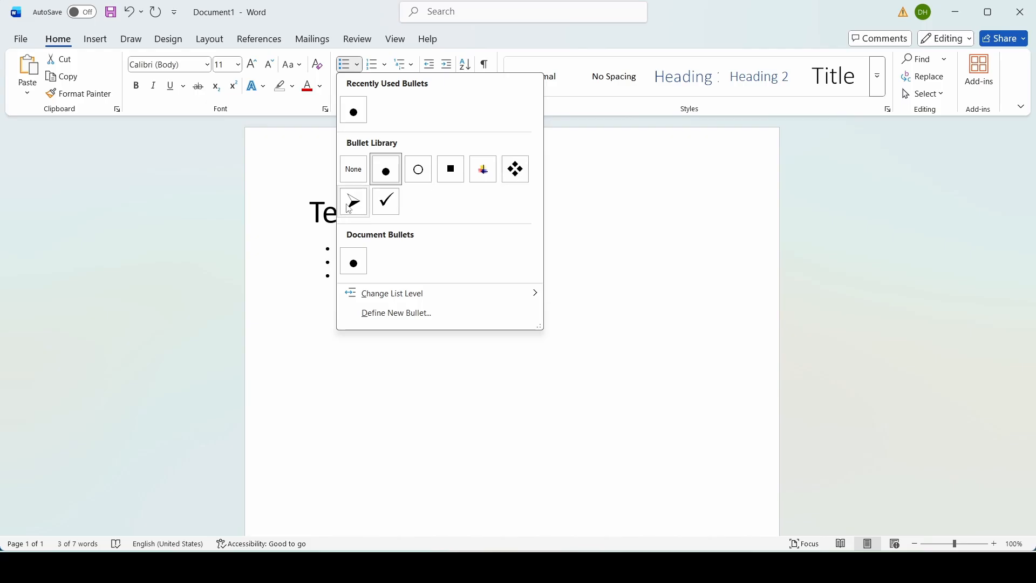
click(386, 202)
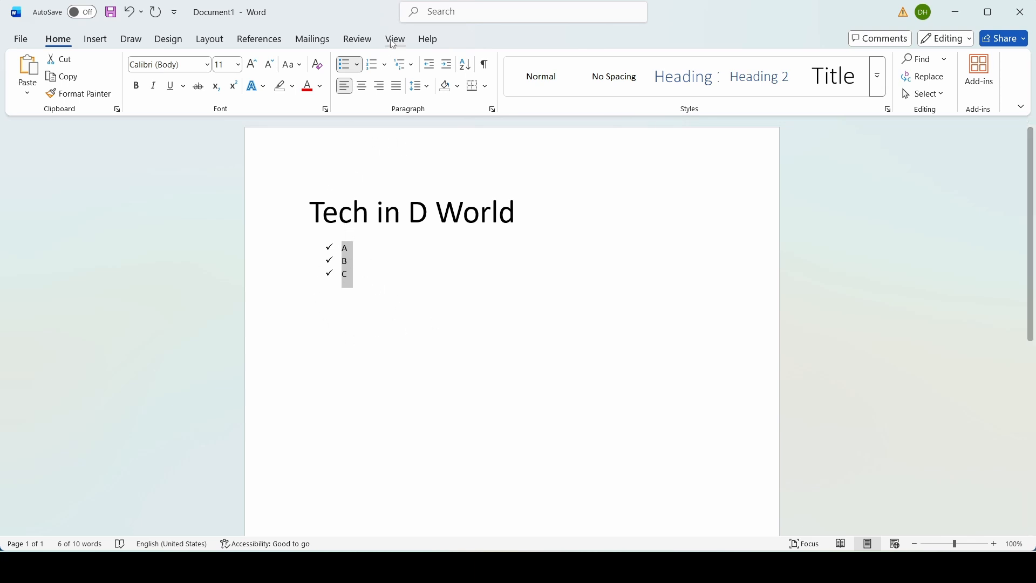
View the numbering library and the multilevel list library for the selected A, B and C list
click(386, 64)
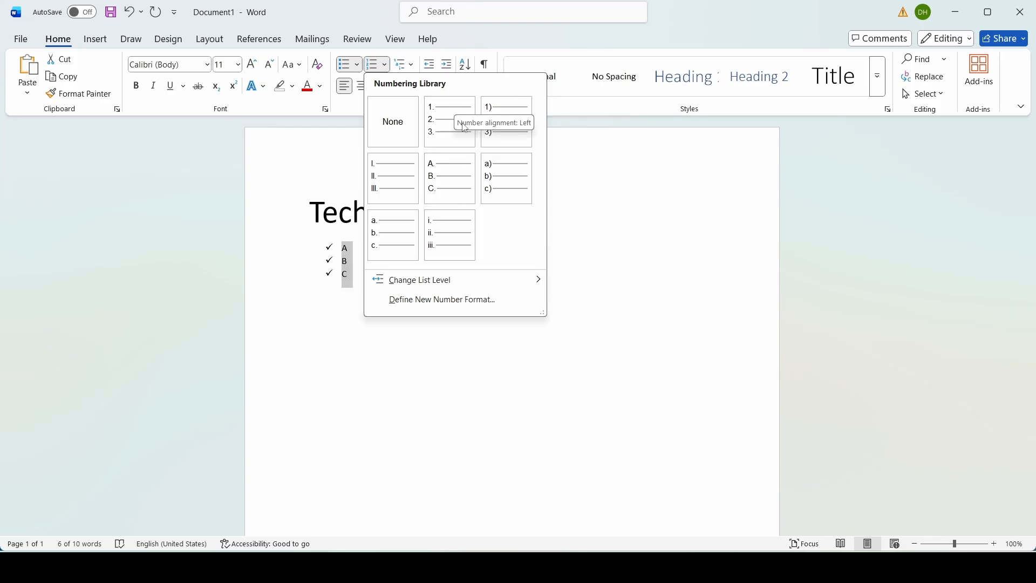
click(589, 190)
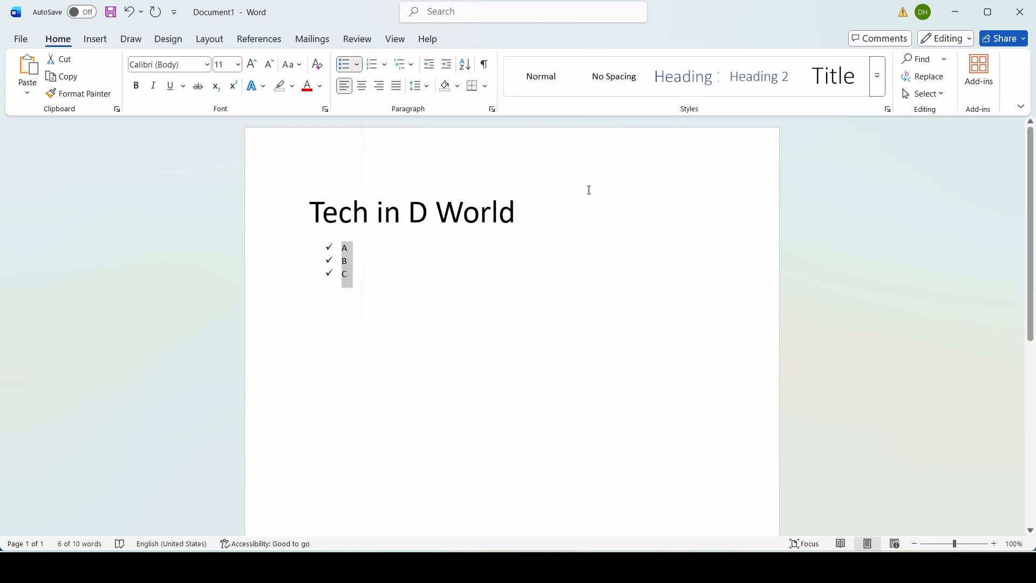
click(418, 74)
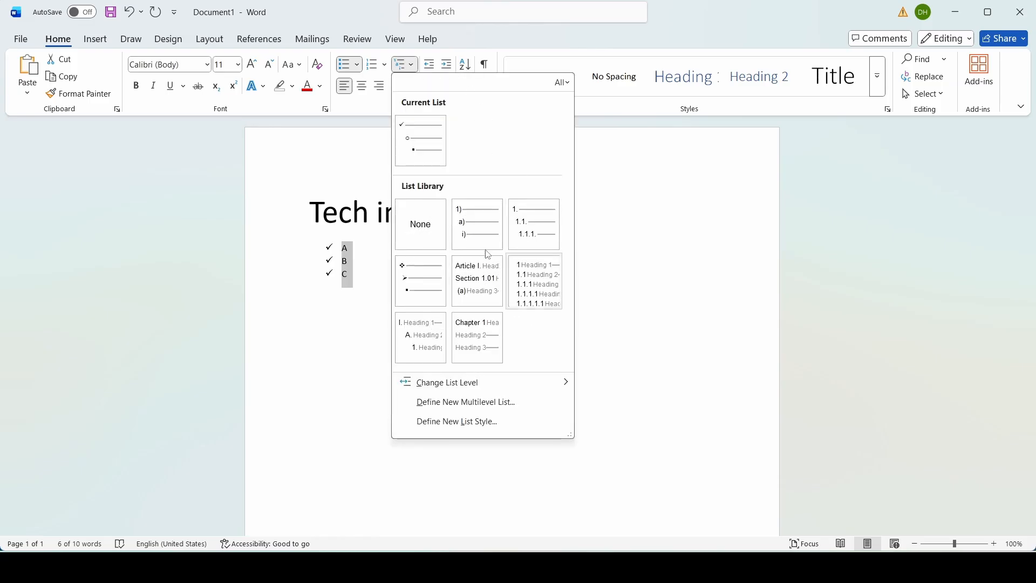
mouse_move(484, 217)
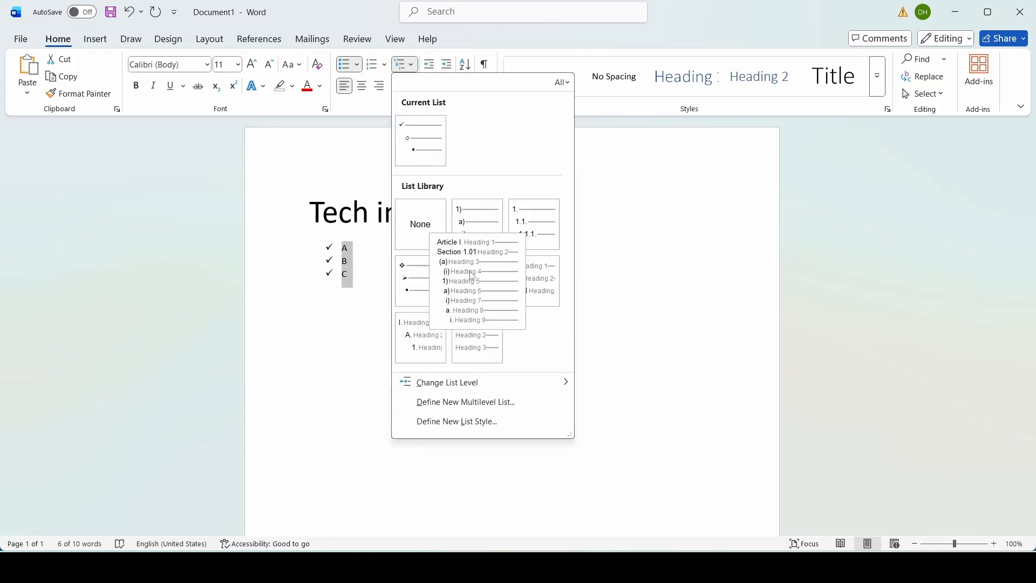
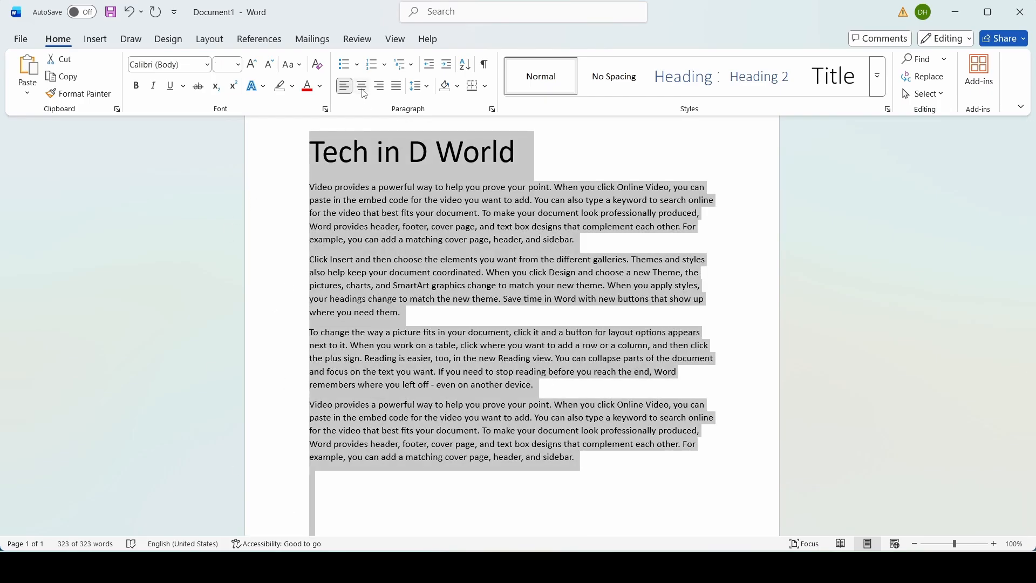
Center and right-align the selected document text, finally setting its alignment to Justify
click(363, 90)
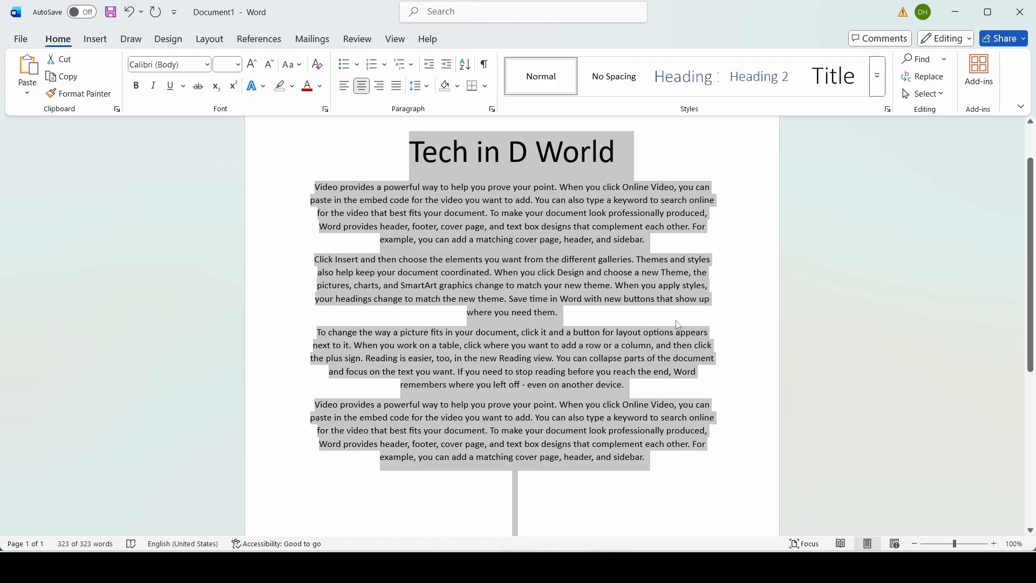
click(379, 86)
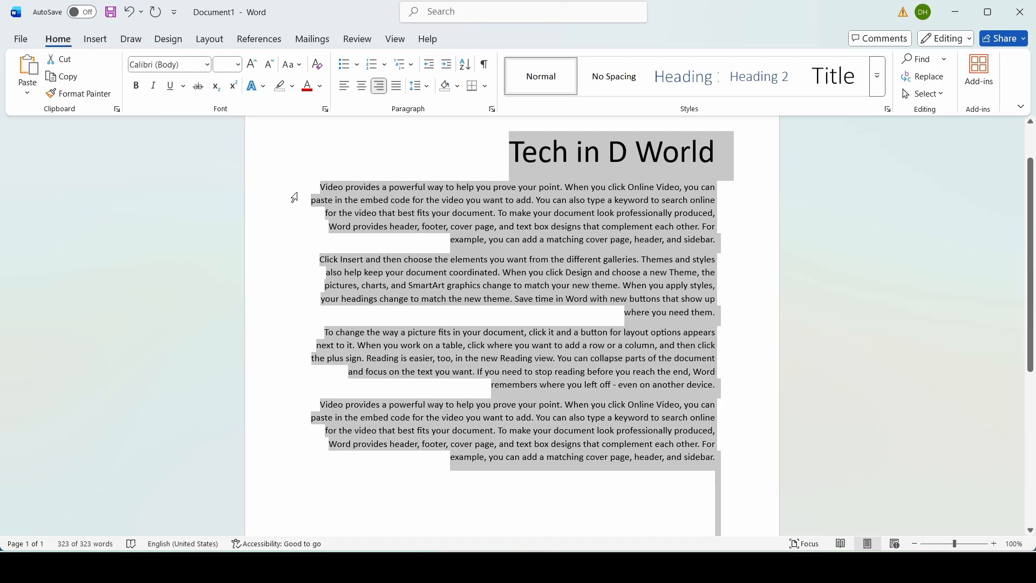
click(397, 88)
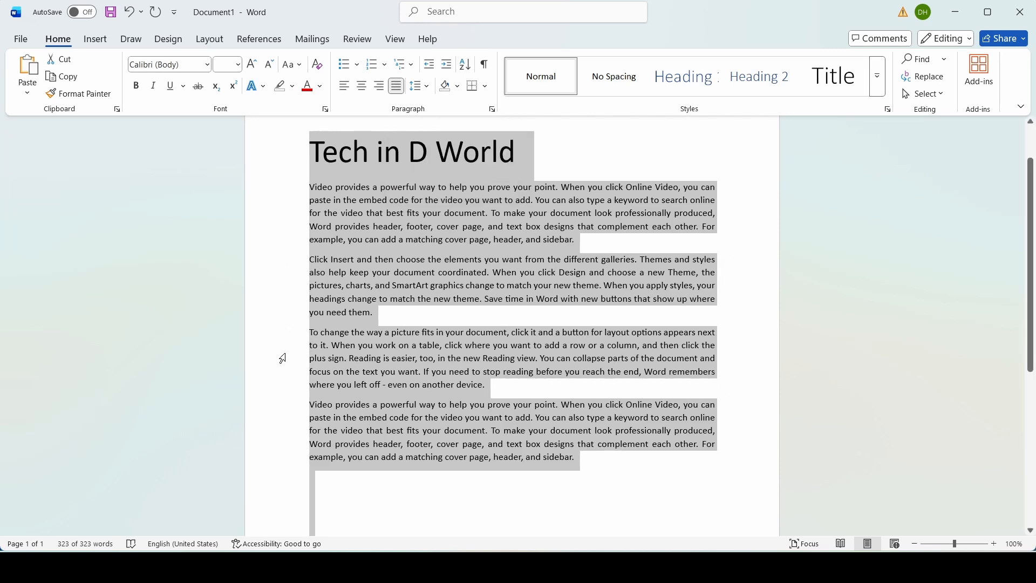
Add space before the first body paragraph, and remove and restore the space after it
click(420, 86)
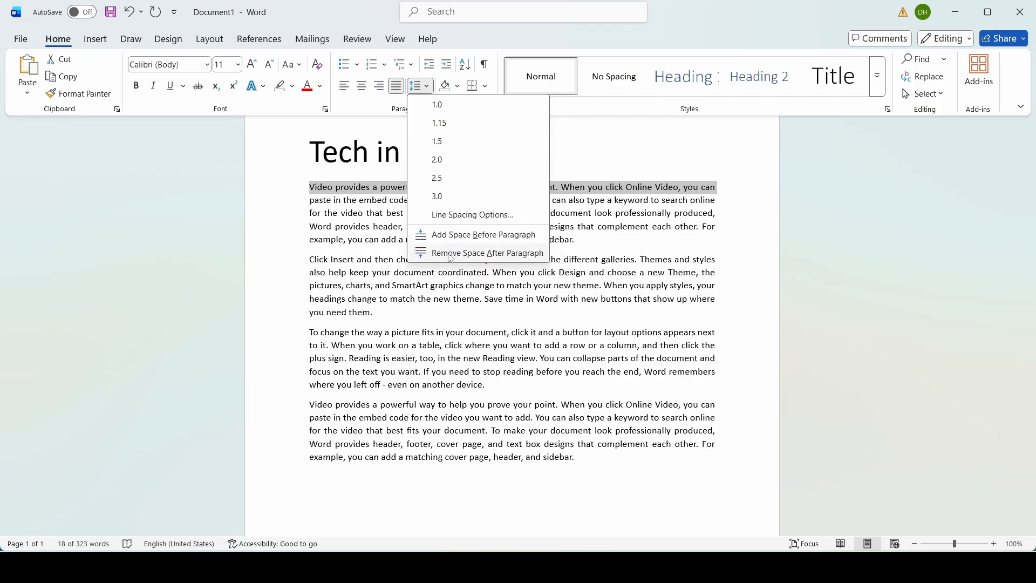
click(498, 253)
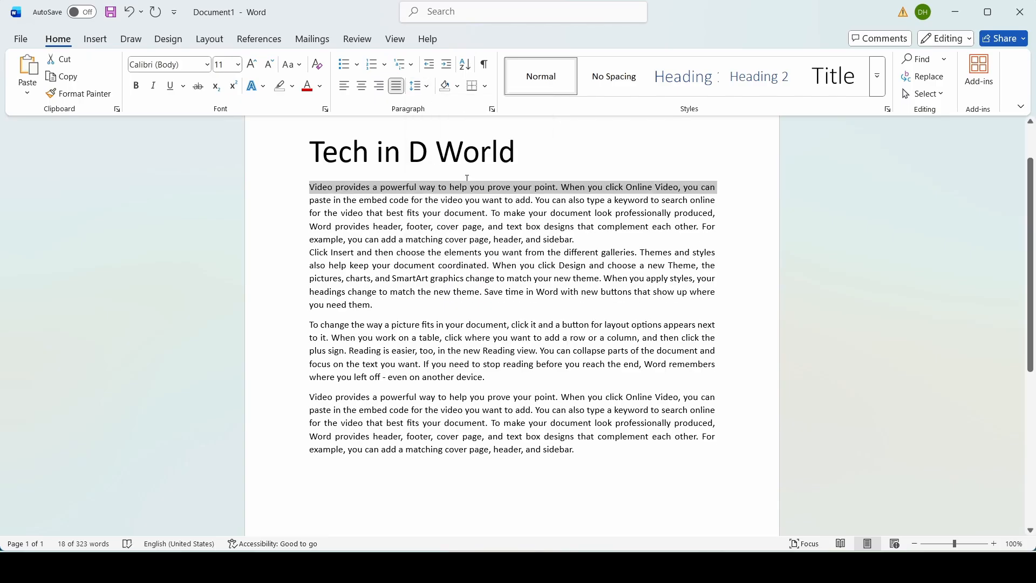
click(427, 88)
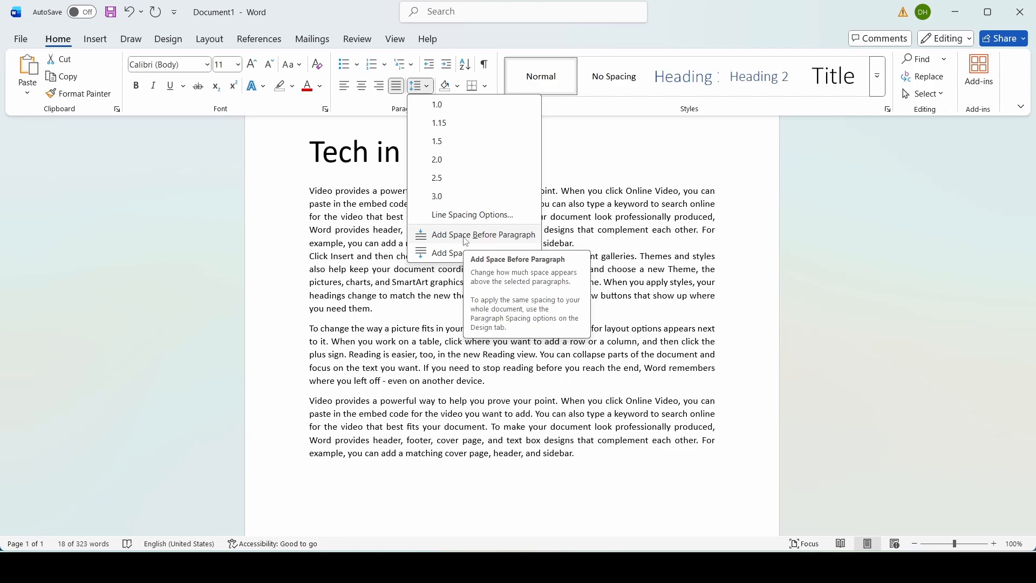
click(467, 235)
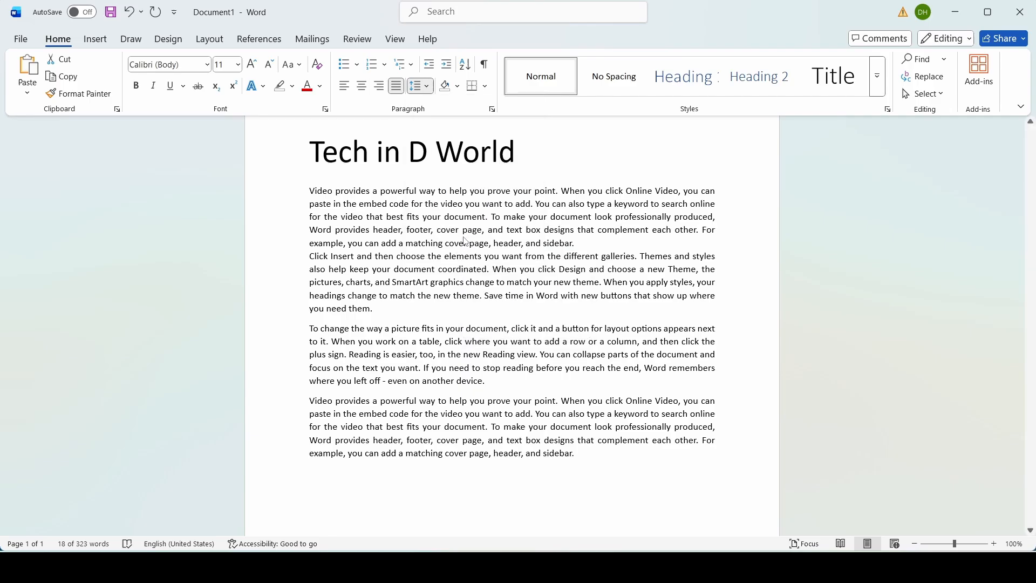
click(427, 87)
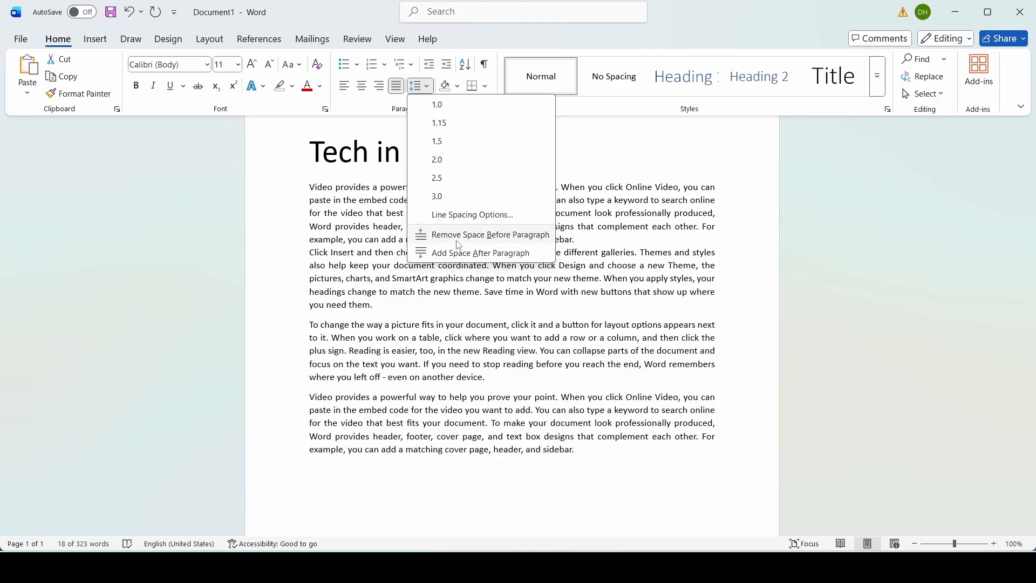
click(455, 253)
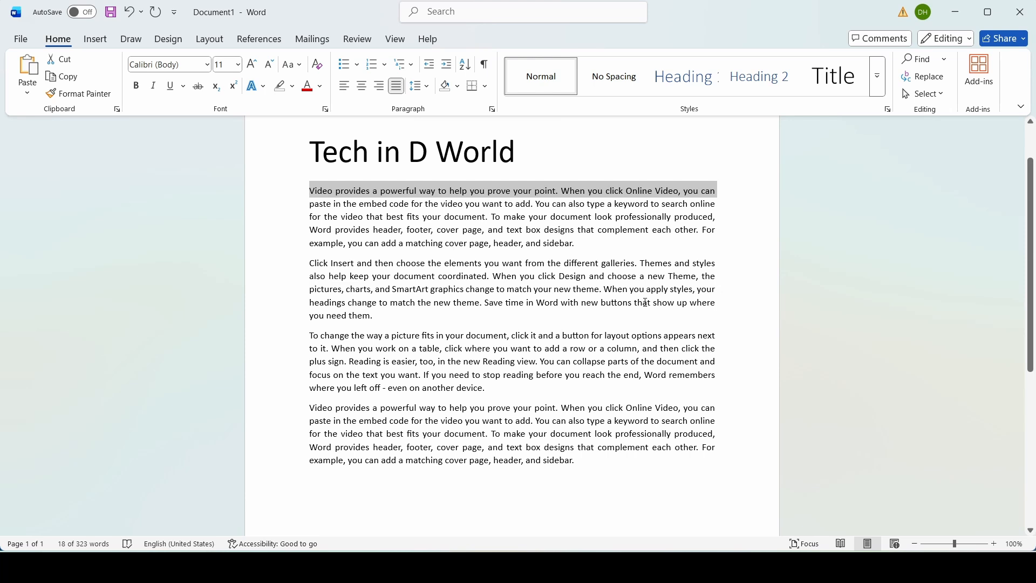
Increase the first body paragraph's indent by two levels and decrease it back by two levels
click(452, 65)
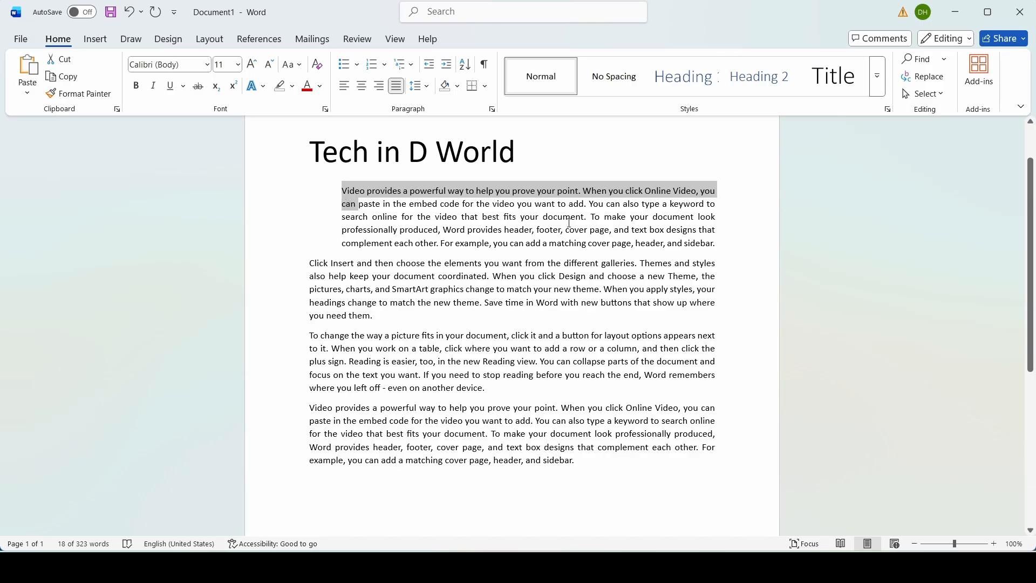
click(453, 68)
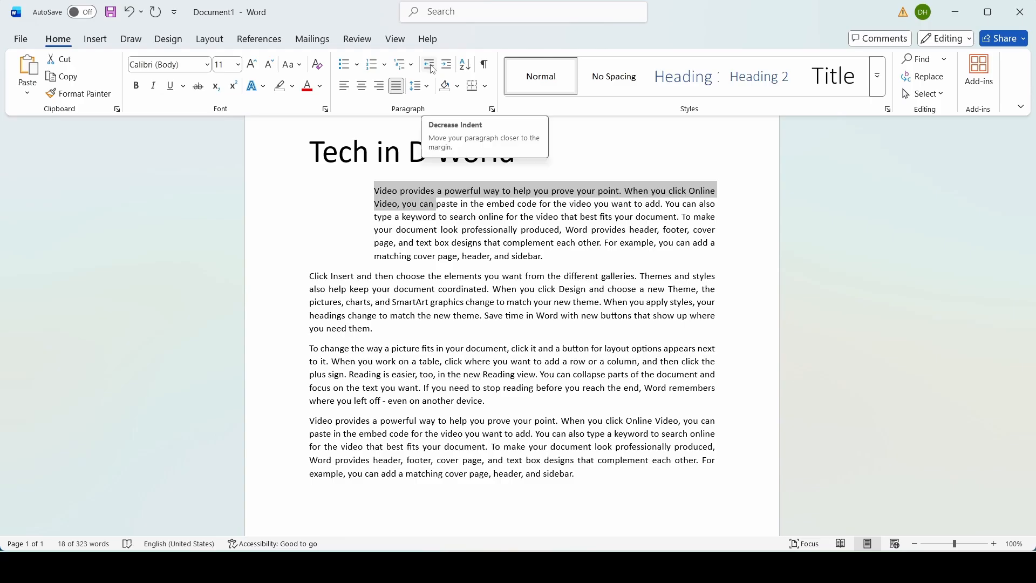
click(434, 68)
click(433, 69)
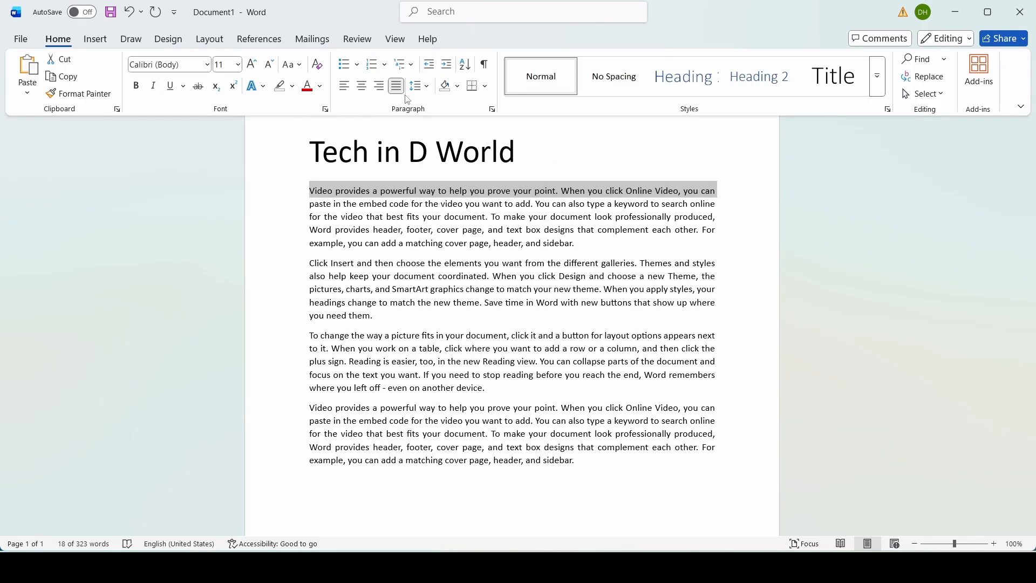
View the shading colors and border options for the selected line of the first body paragraph, choosing No Border
click(458, 86)
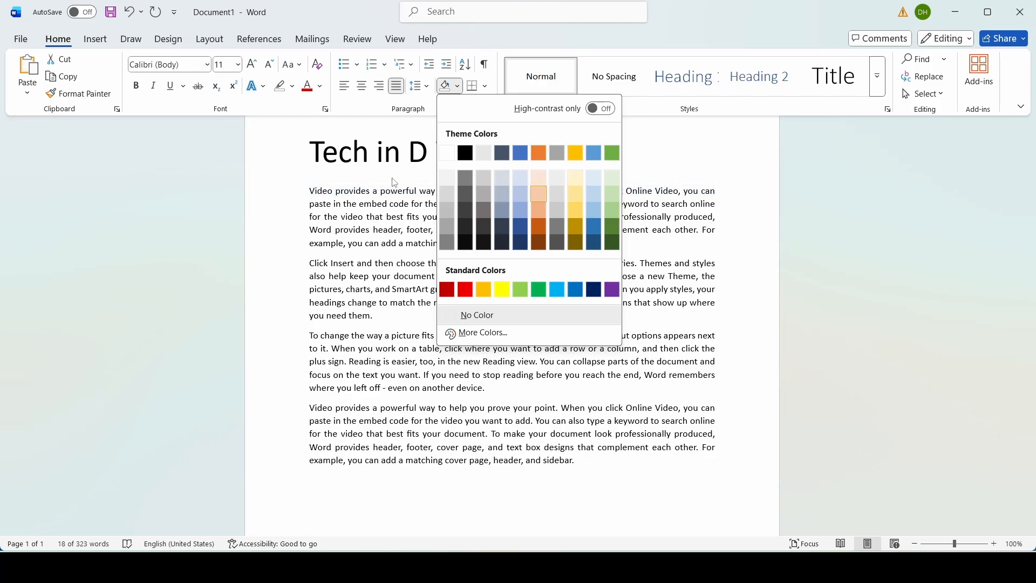
click(682, 144)
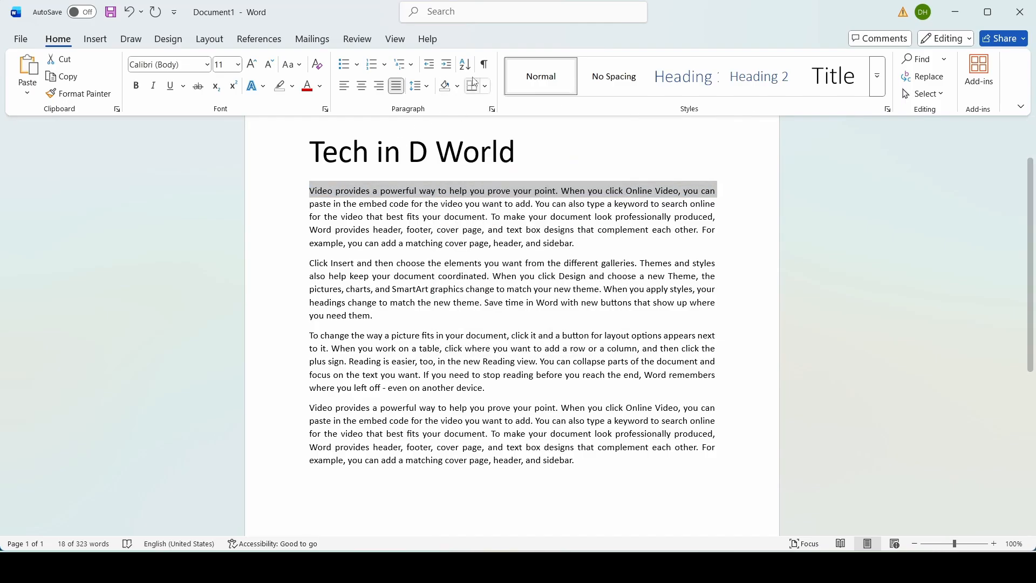
click(486, 87)
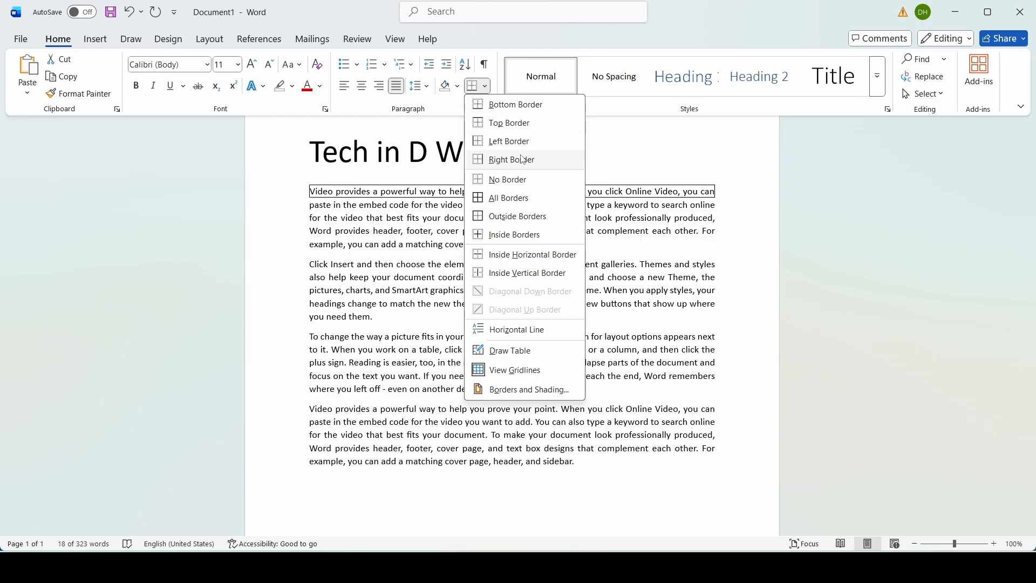
click(499, 179)
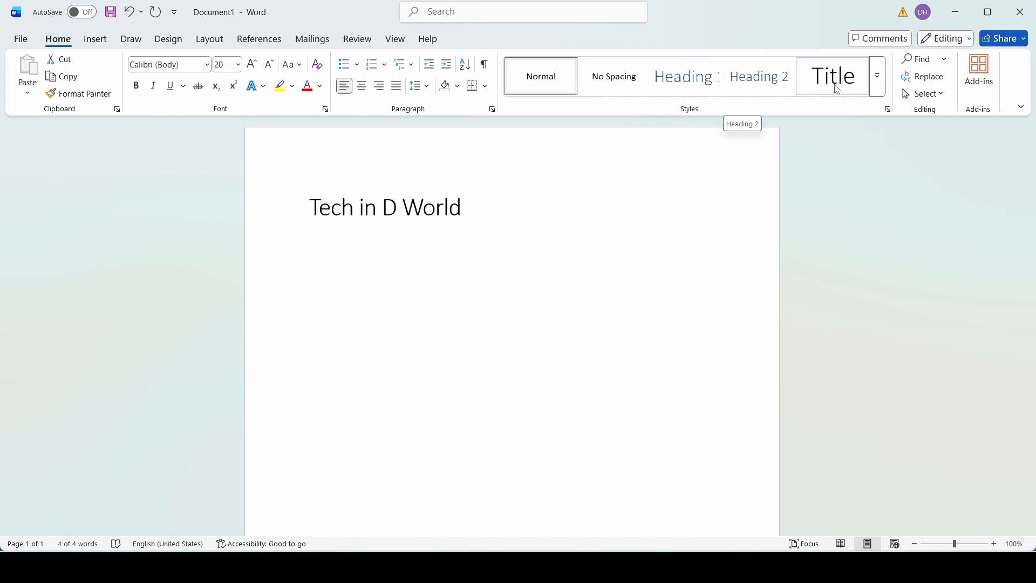
View the full style gallery and the options for creating a new style from the "Tech in D World" formatting, without creating one
click(882, 89)
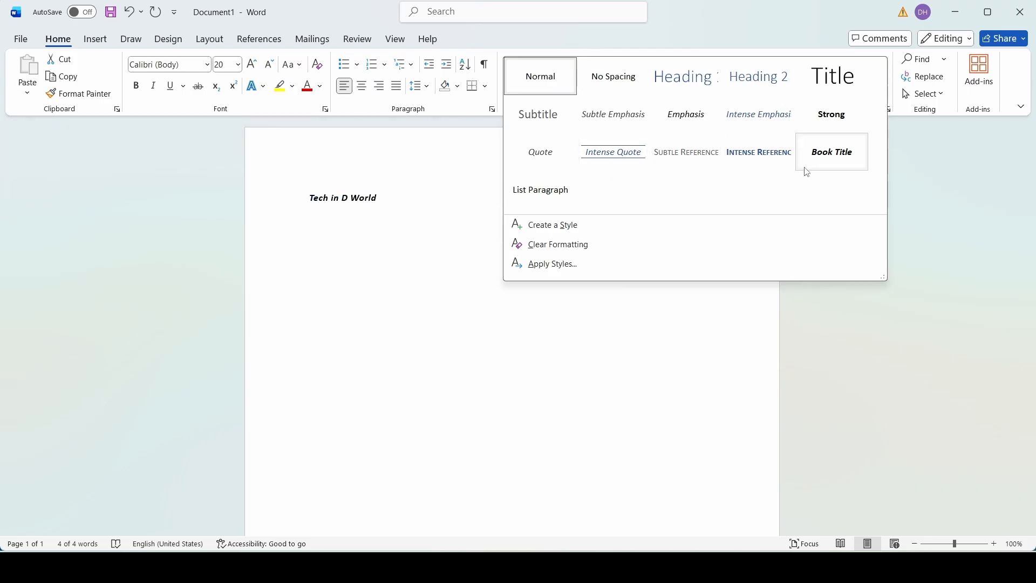
click(551, 226)
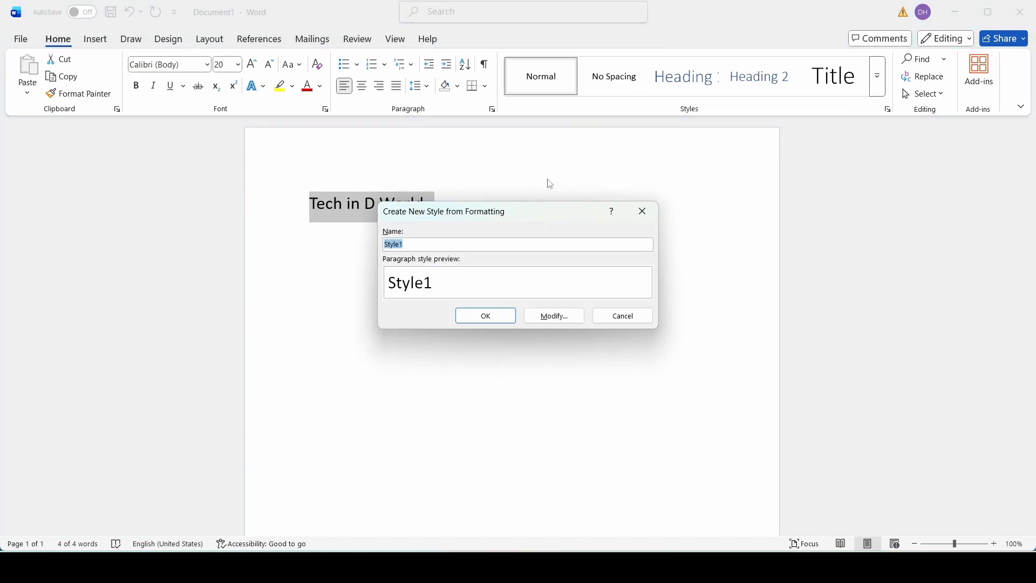
click(654, 214)
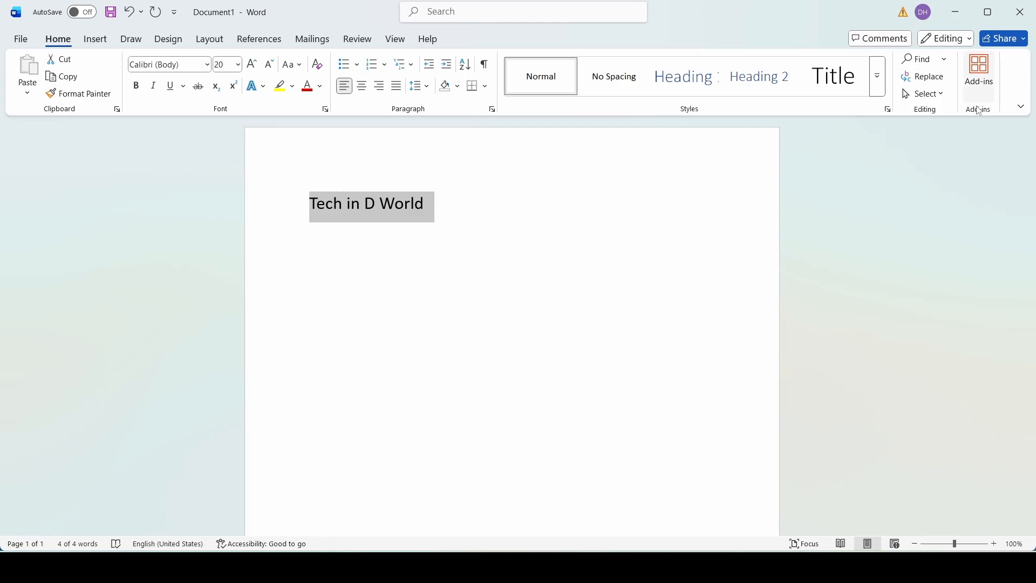
Insert the built-in Austin cover page and remove it from the document
click(96, 46)
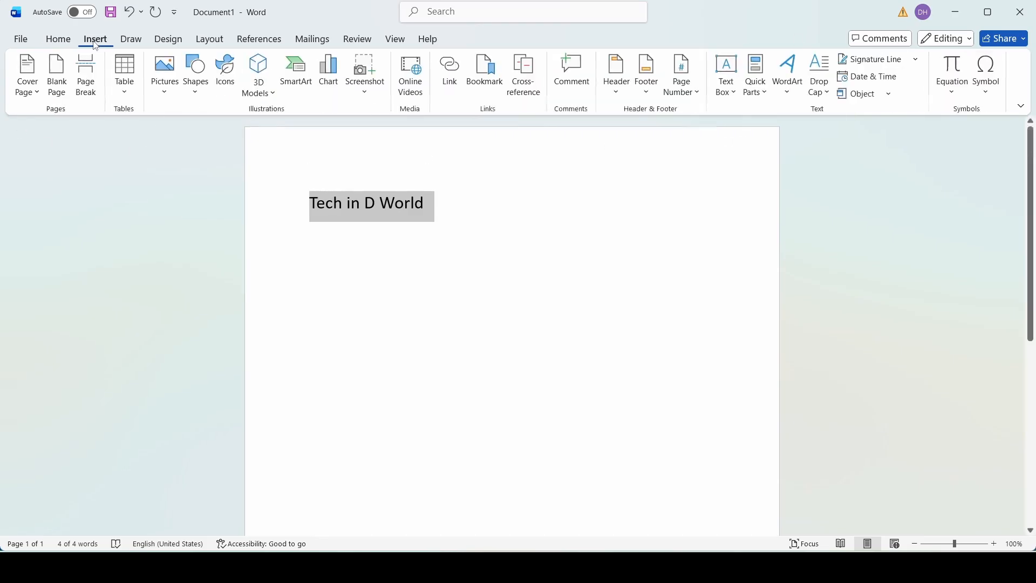
click(39, 89)
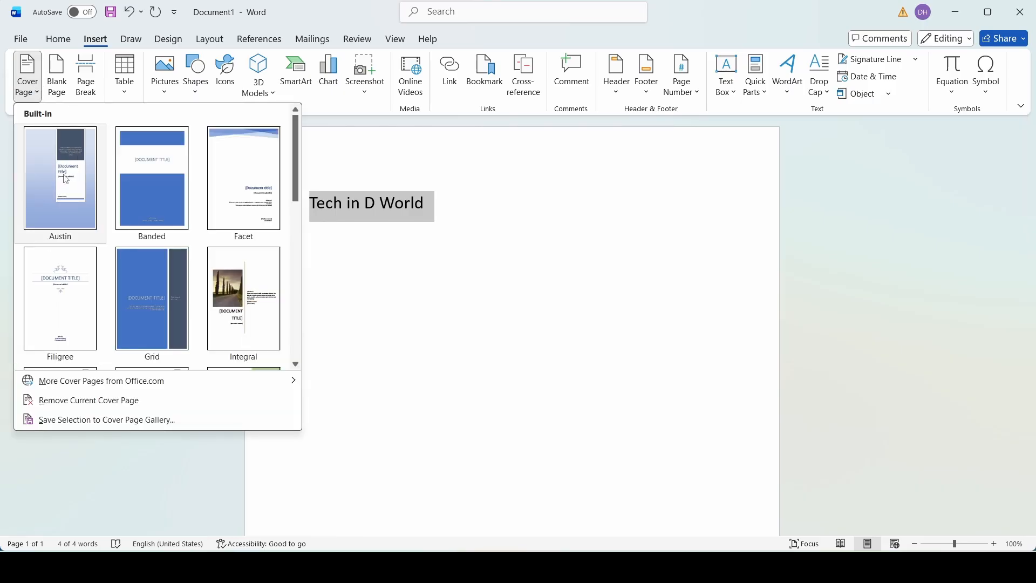
click(65, 179)
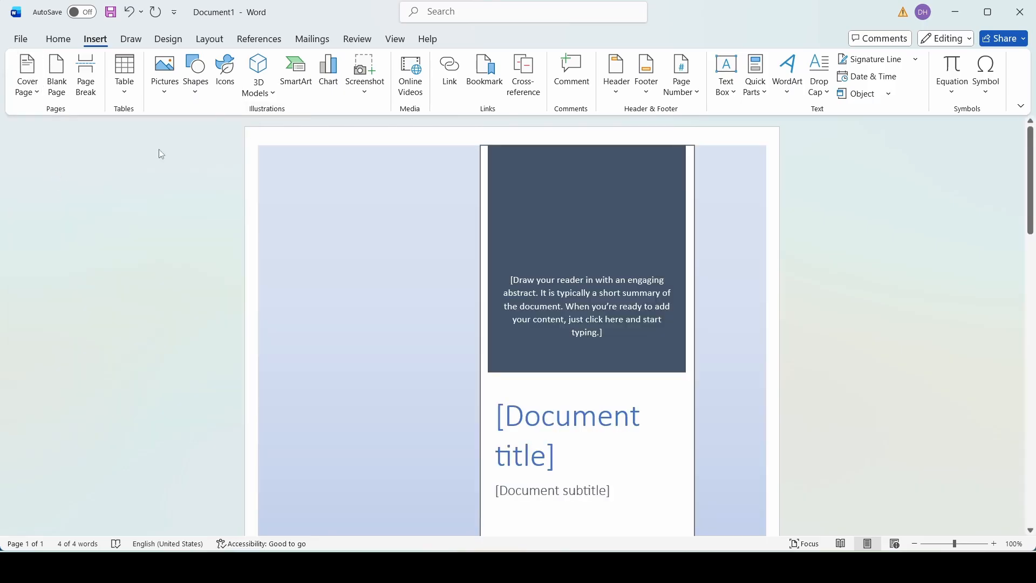
click(41, 90)
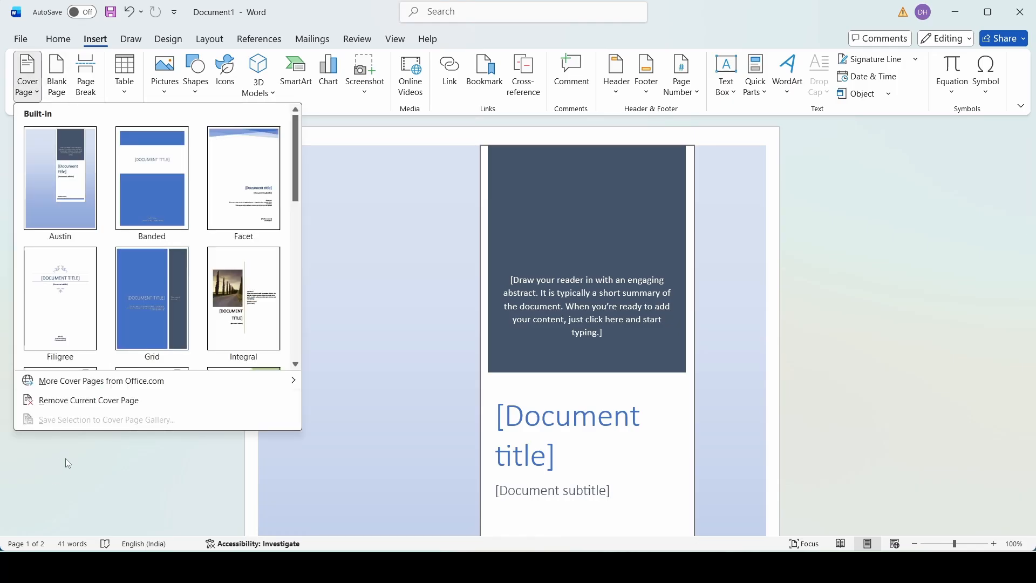
click(76, 401)
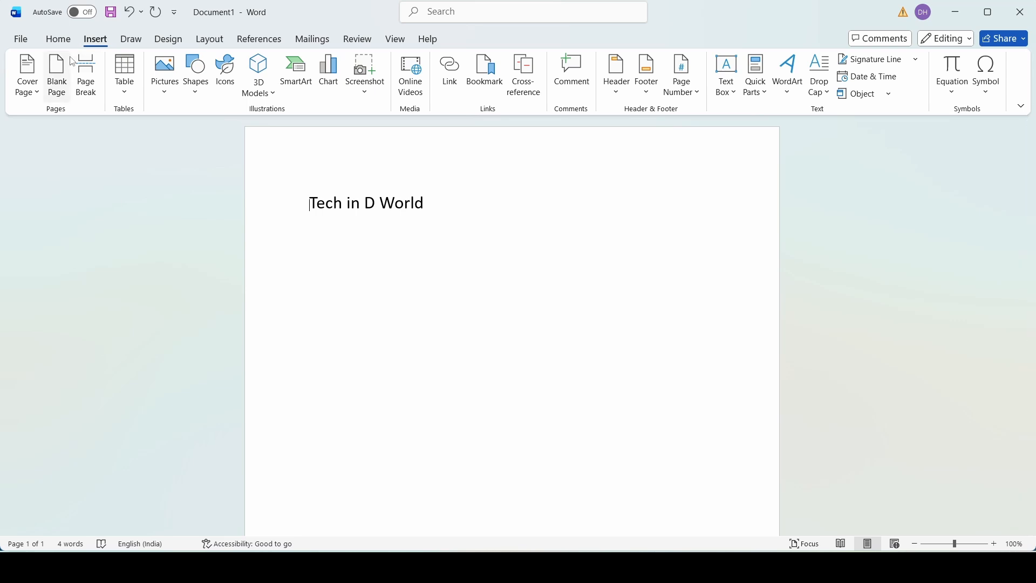
Insert a blank page before the "Tech in D World" line and look through the resulting pages
click(58, 68)
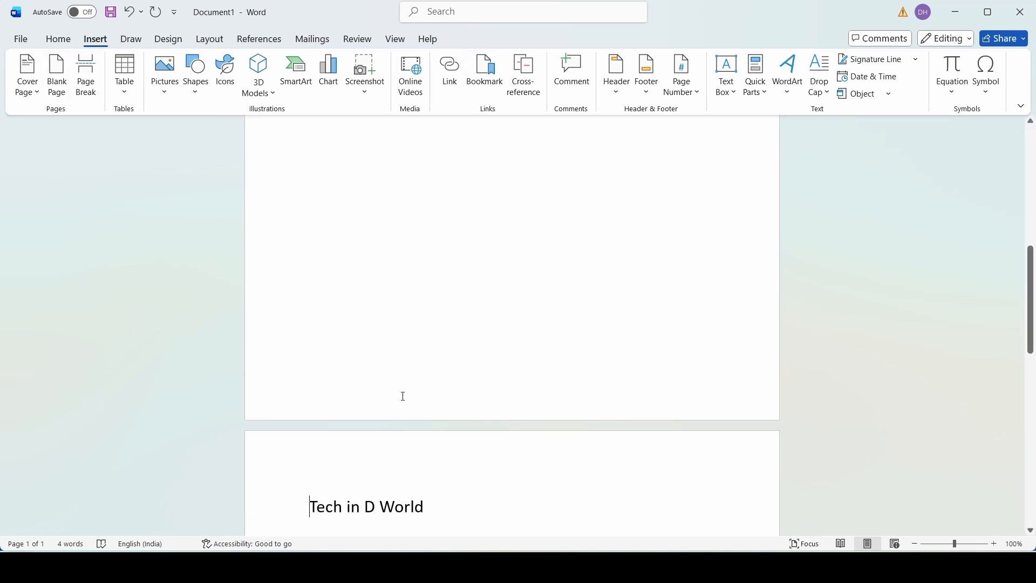
scroll(407, 433, down, 8)
scroll(407, 434, up, 4)
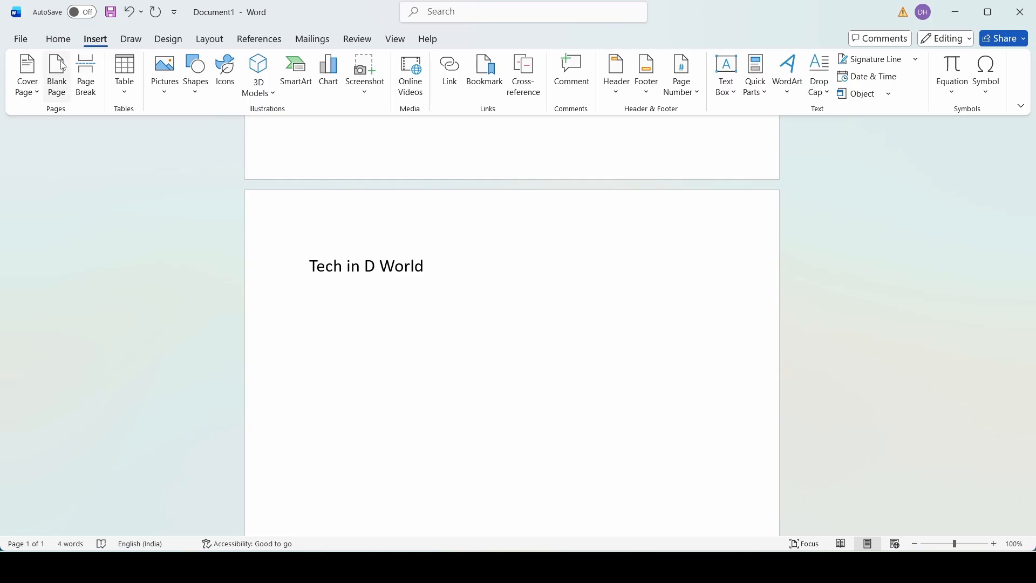
Insert a page break before the "Tech in D World" line and review the document's pages
click(87, 80)
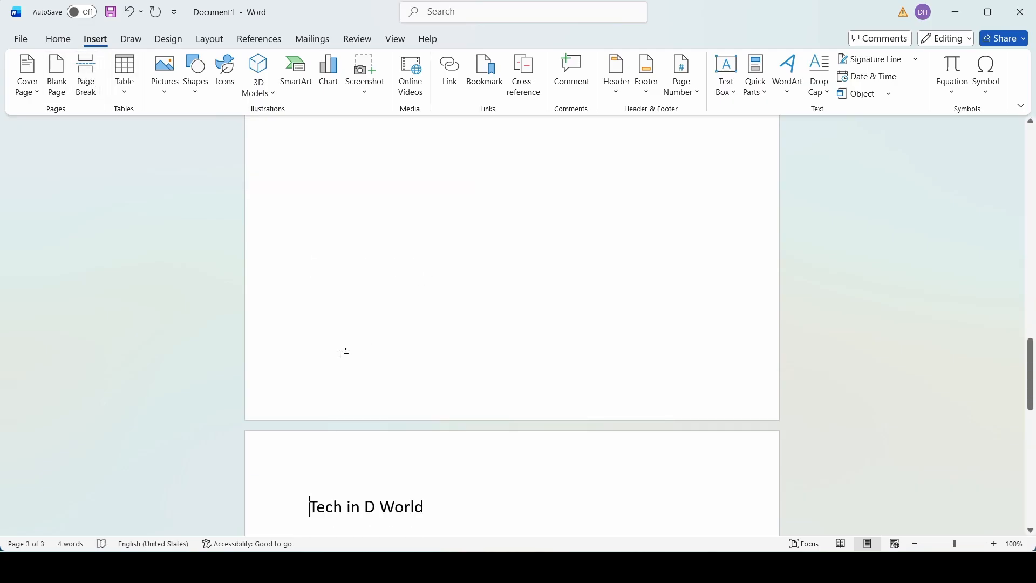
scroll(369, 374, down, 2)
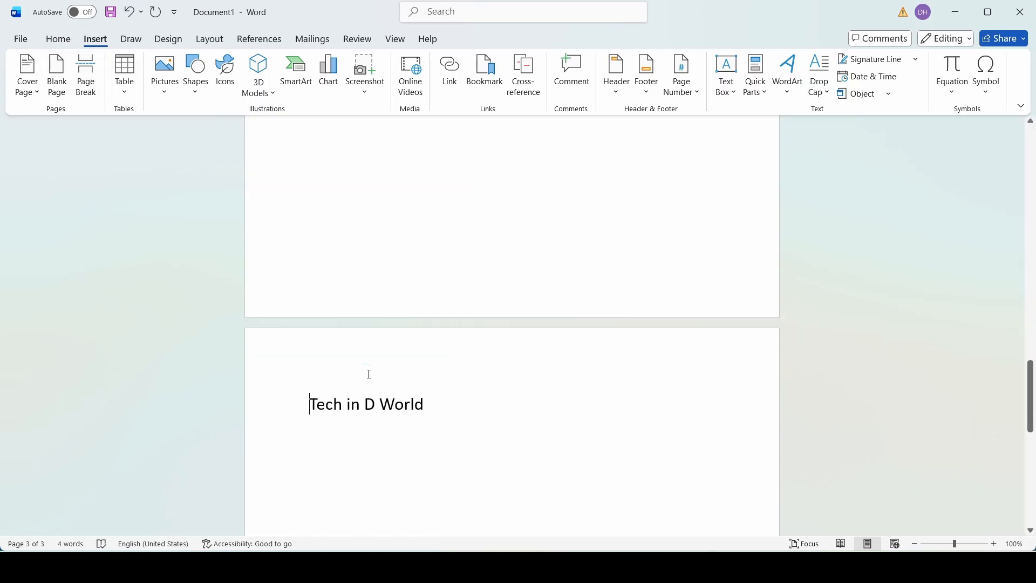
scroll(369, 374, up, 20)
scroll(369, 374, down, 20)
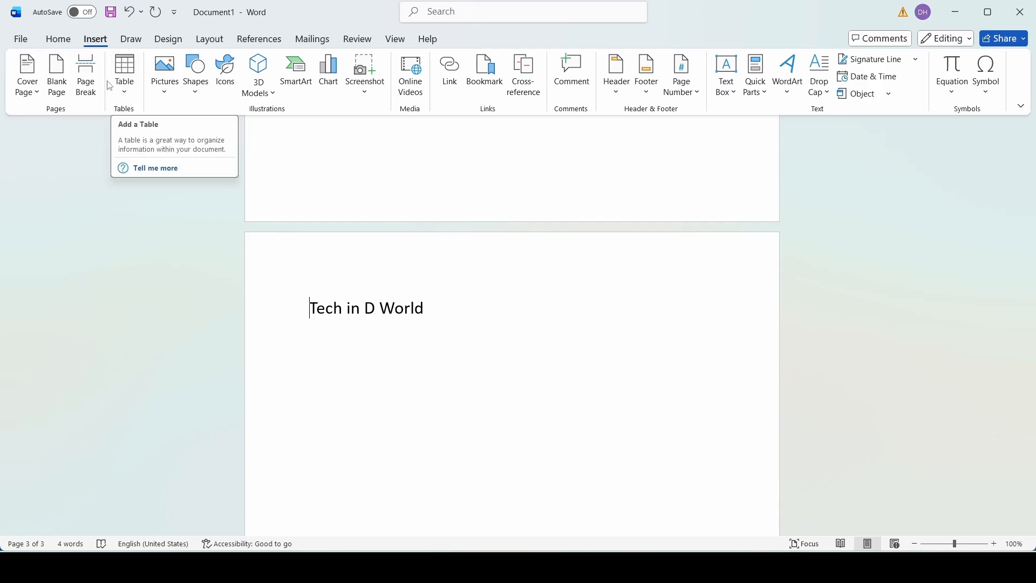
Insert a table with three columns and one row above "Tech in D World" and delete the whole table
click(126, 91)
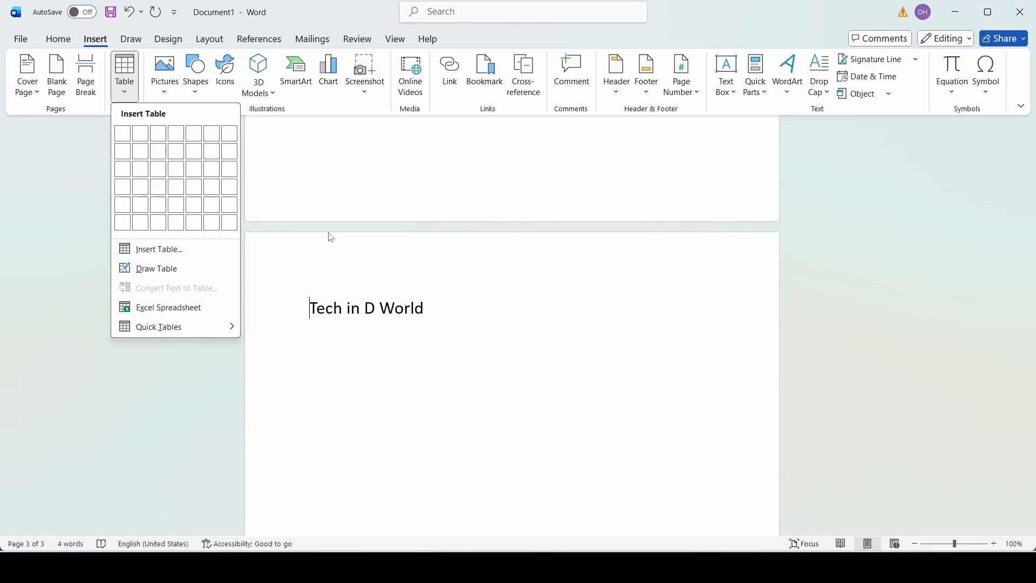
click(162, 139)
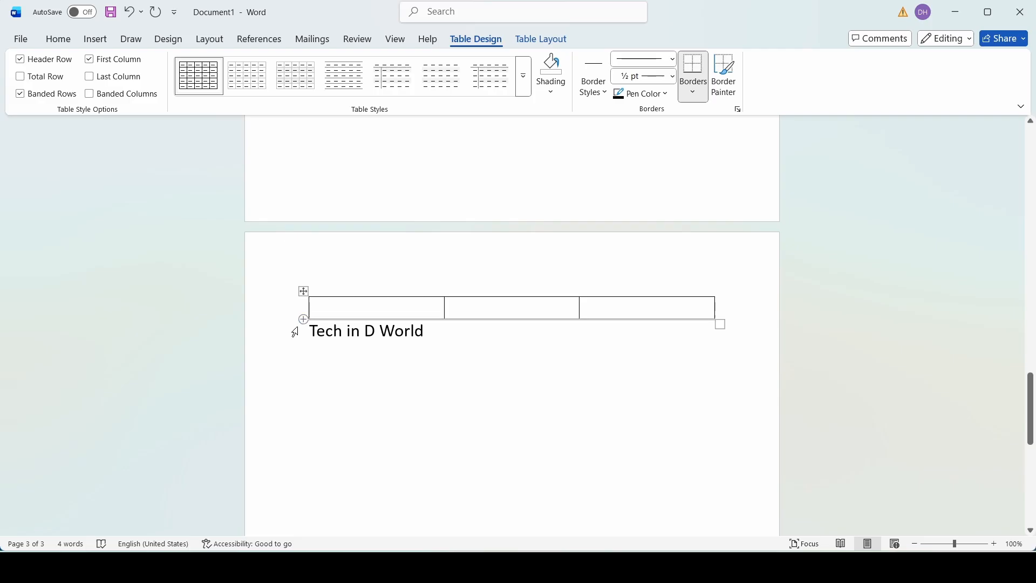
click(305, 293)
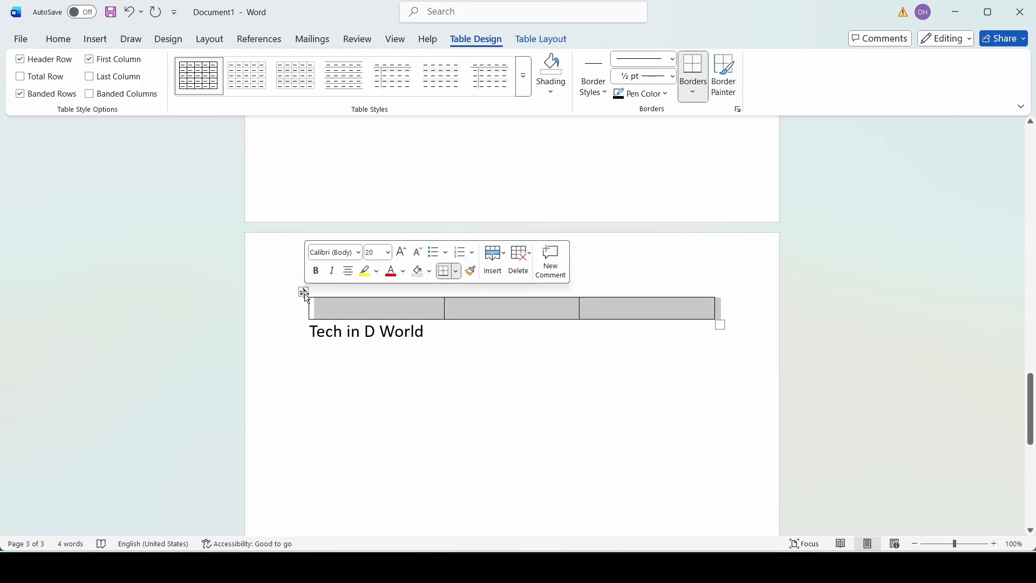
key(BackSpace)
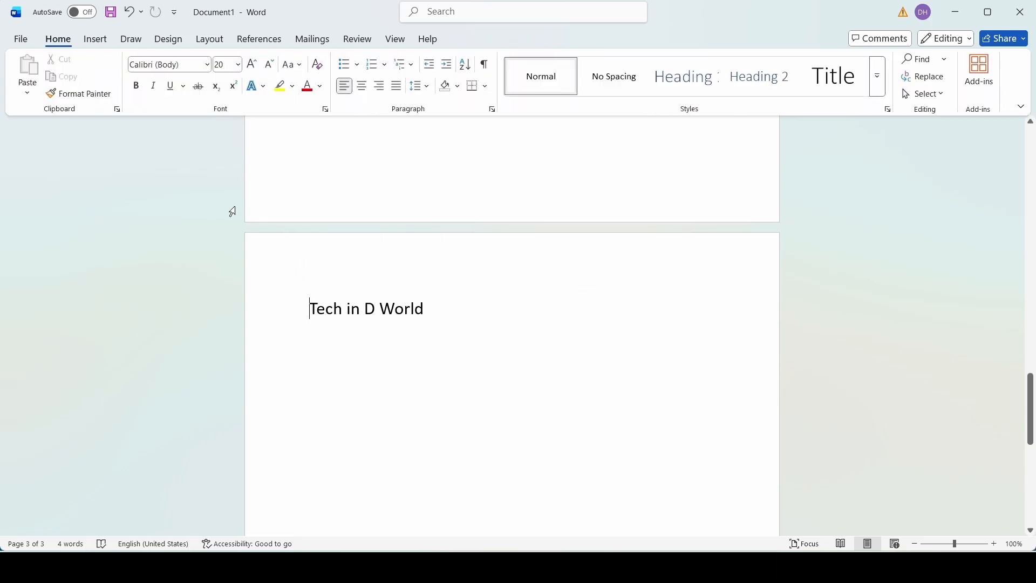
Look at the available sources for inserting a picture, leaving the document without one
click(95, 47)
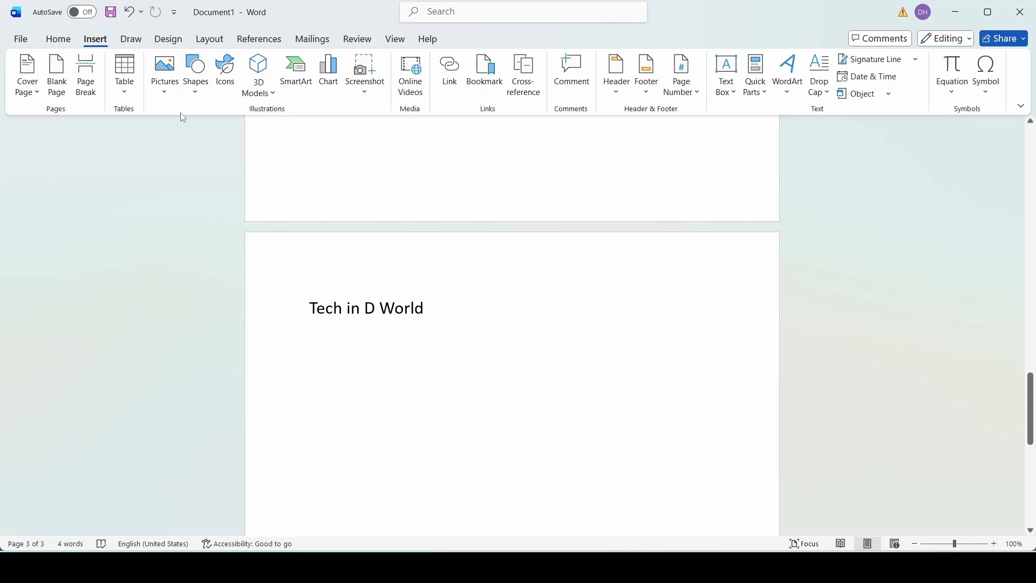
click(165, 94)
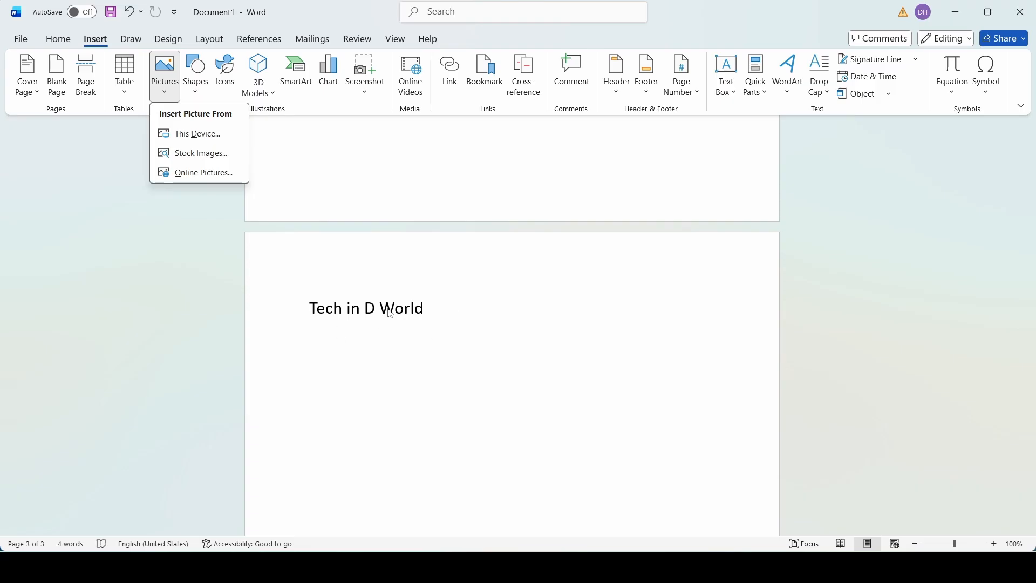
click(144, 212)
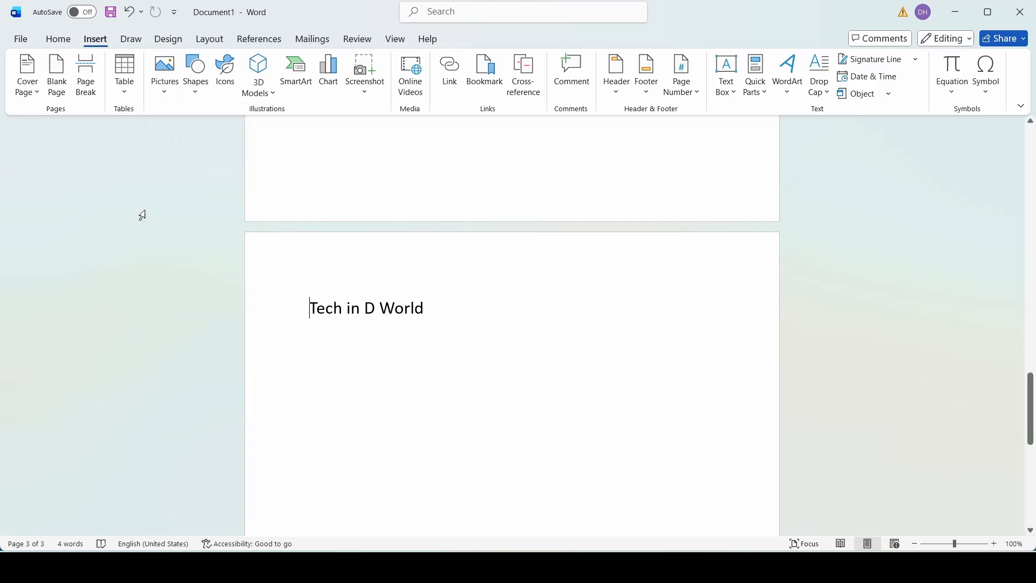
Draw a rectangle about 13.2 cm wide and 4.8 cm high below "Tech in D World" and delete it
click(198, 95)
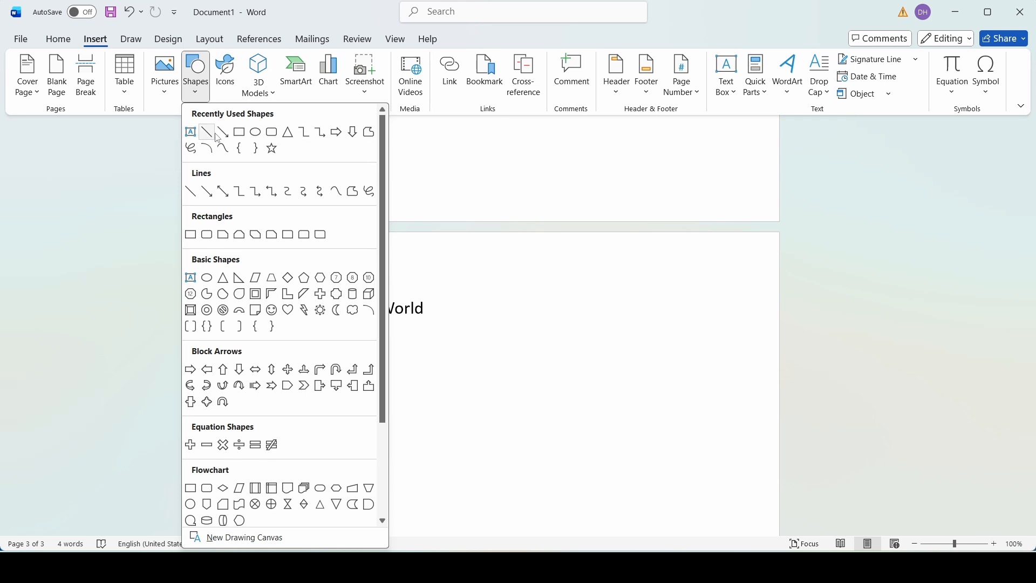
click(240, 135)
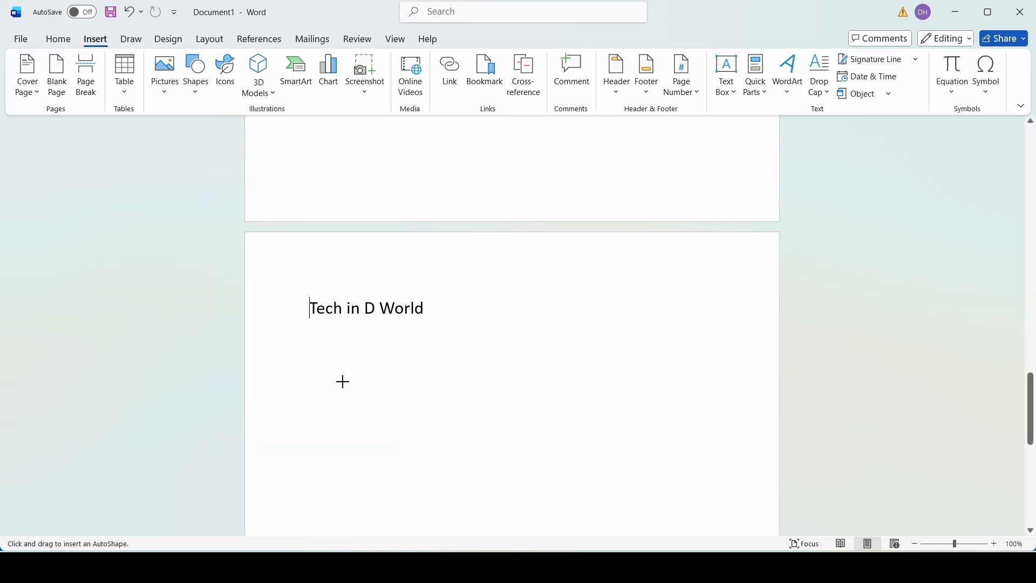
drag(300, 351, 639, 473)
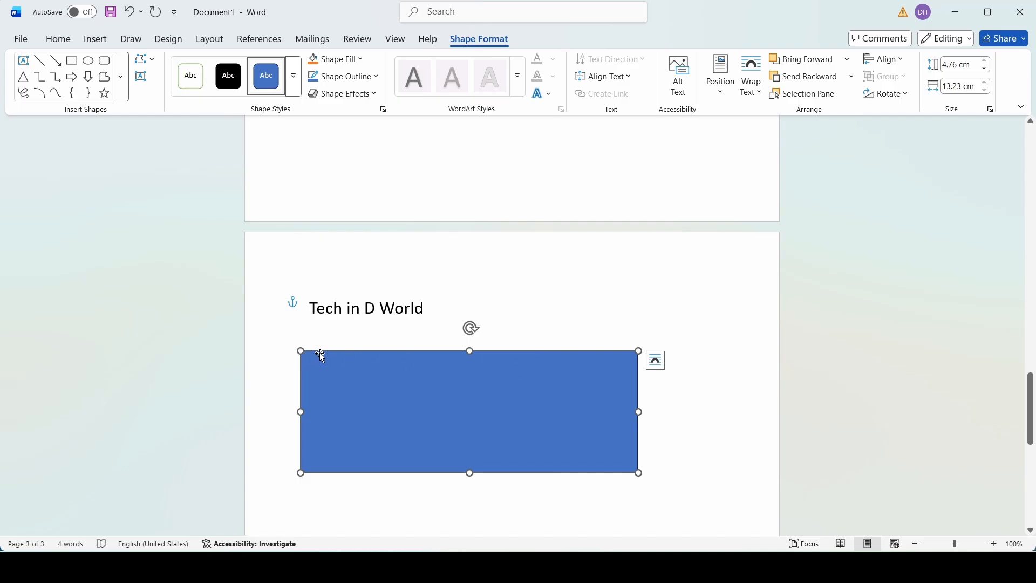
key(Delete)
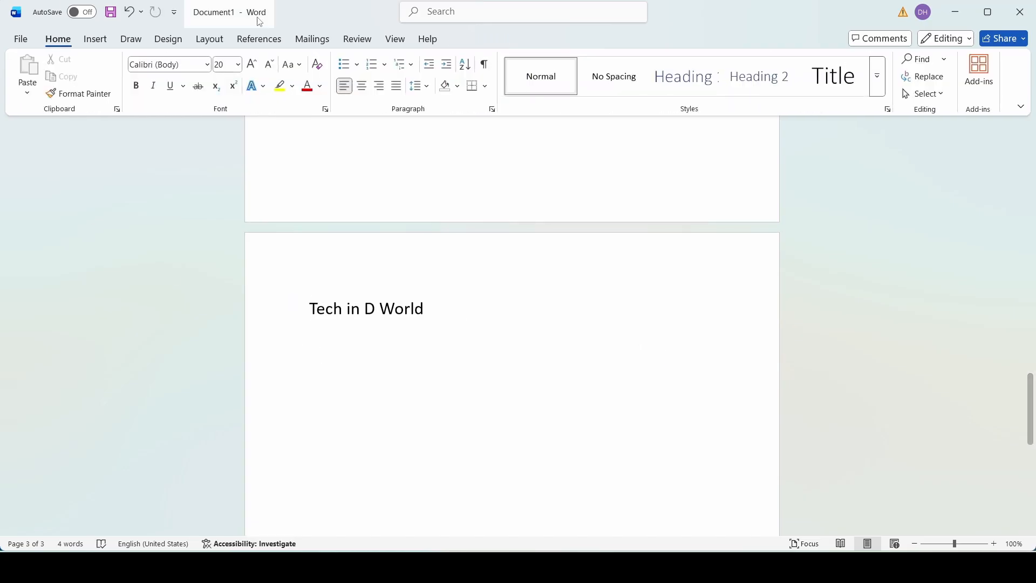
Open and close the icon library and look at the sources for inserting 3D models
click(99, 42)
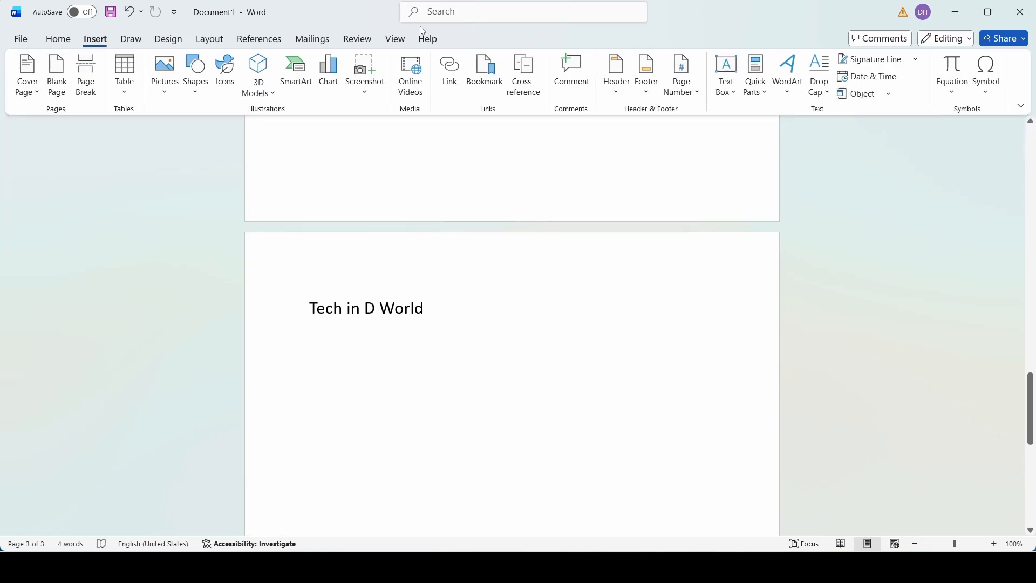
click(232, 72)
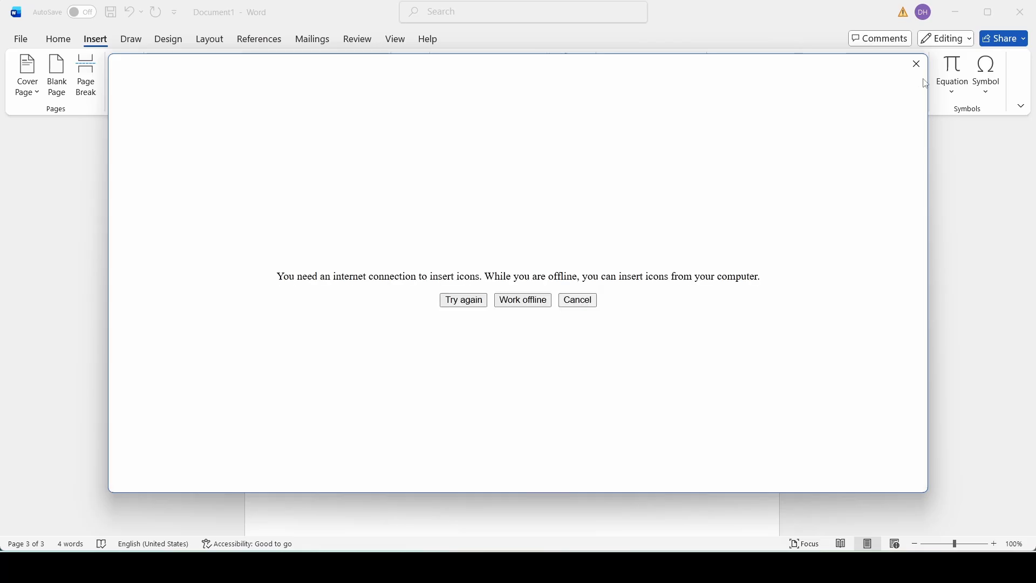
click(917, 64)
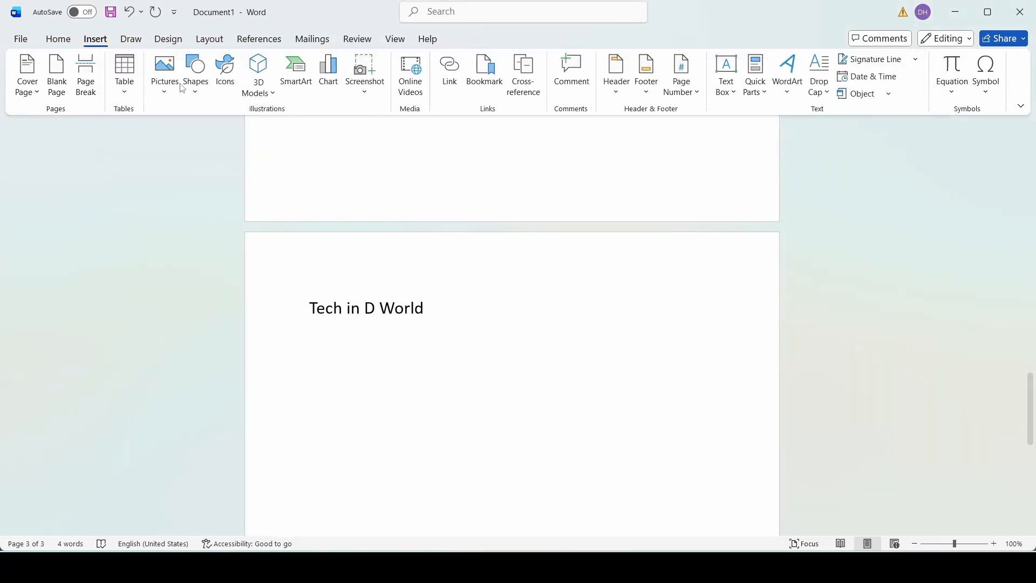
click(276, 98)
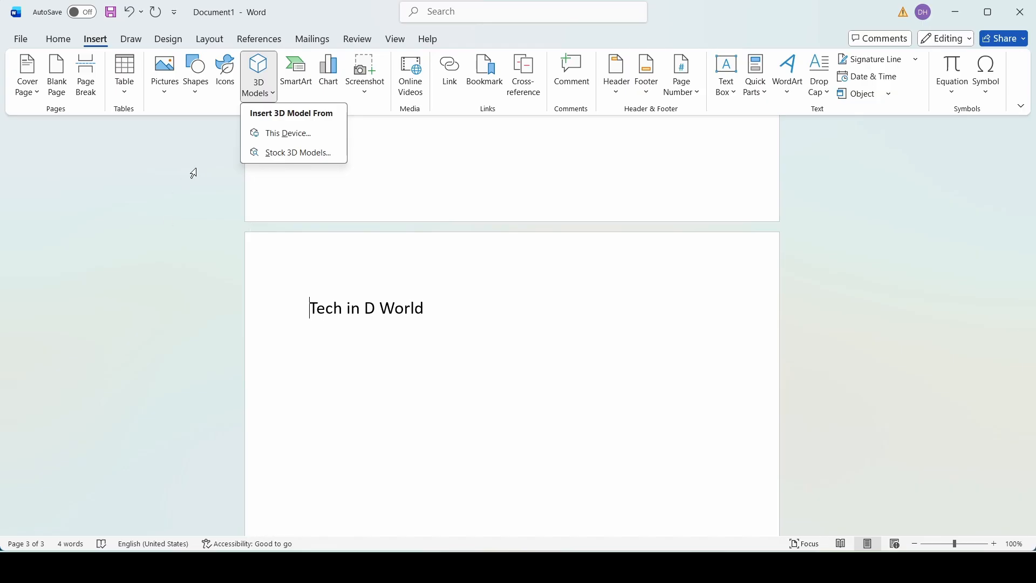
click(195, 173)
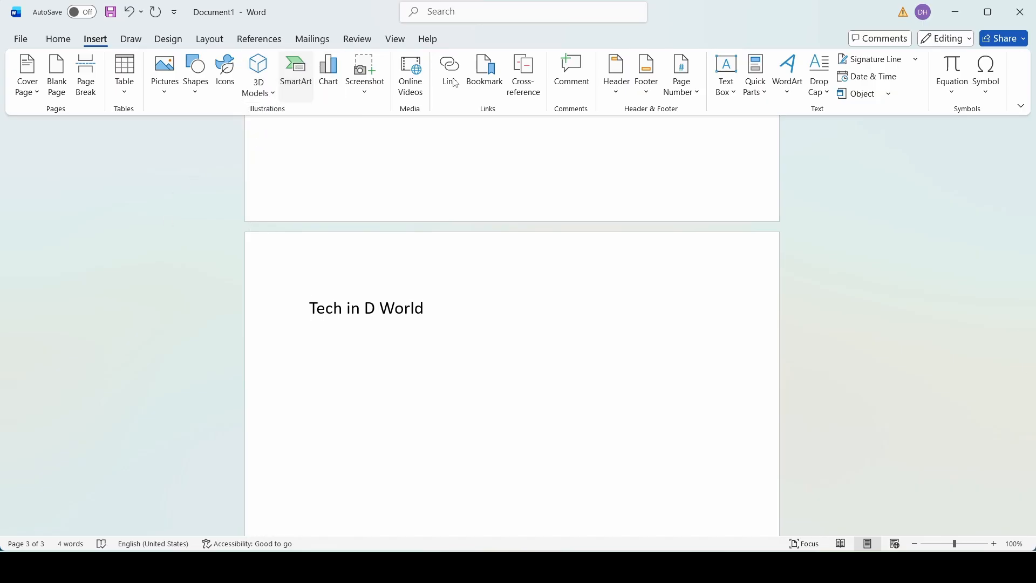
Insert a five-block SmartArt graphic above "Tech in D World" and select its first block
click(296, 78)
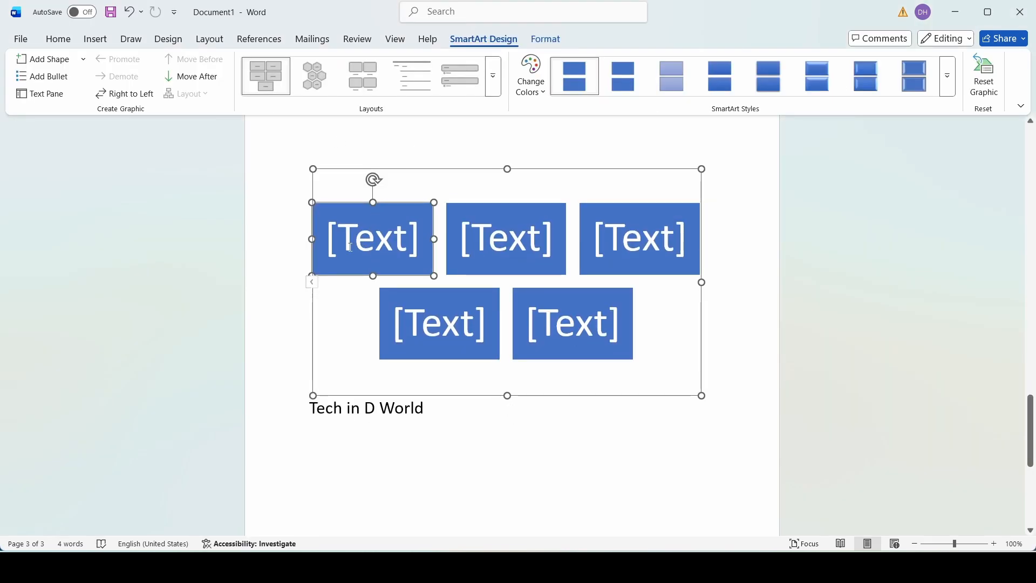
click(344, 244)
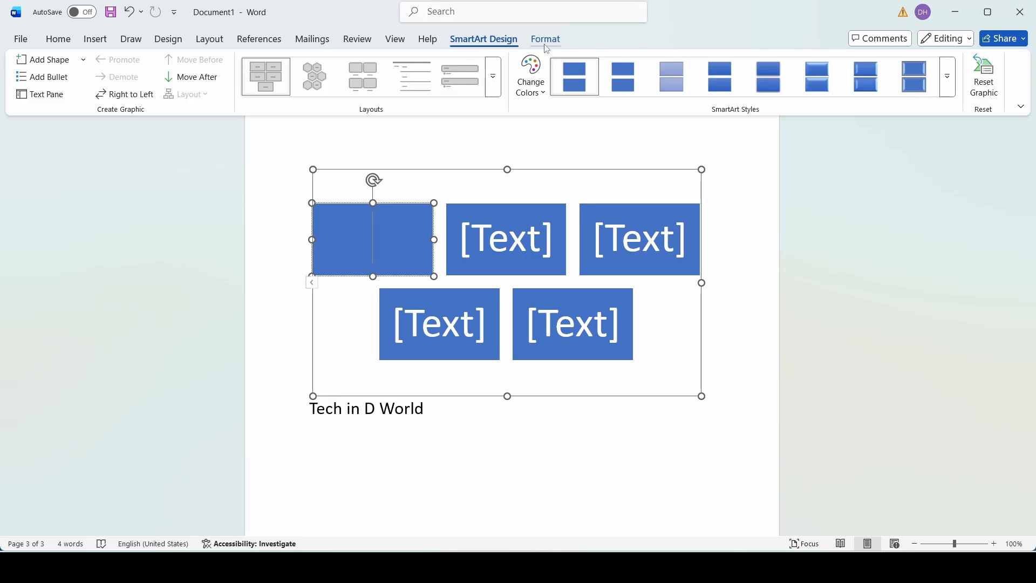
click(331, 484)
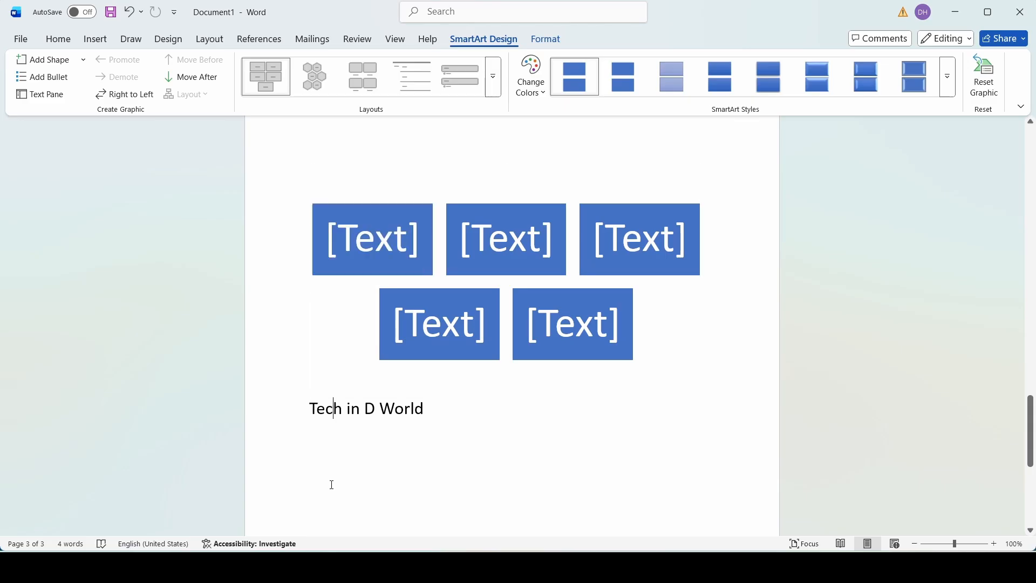
click(384, 212)
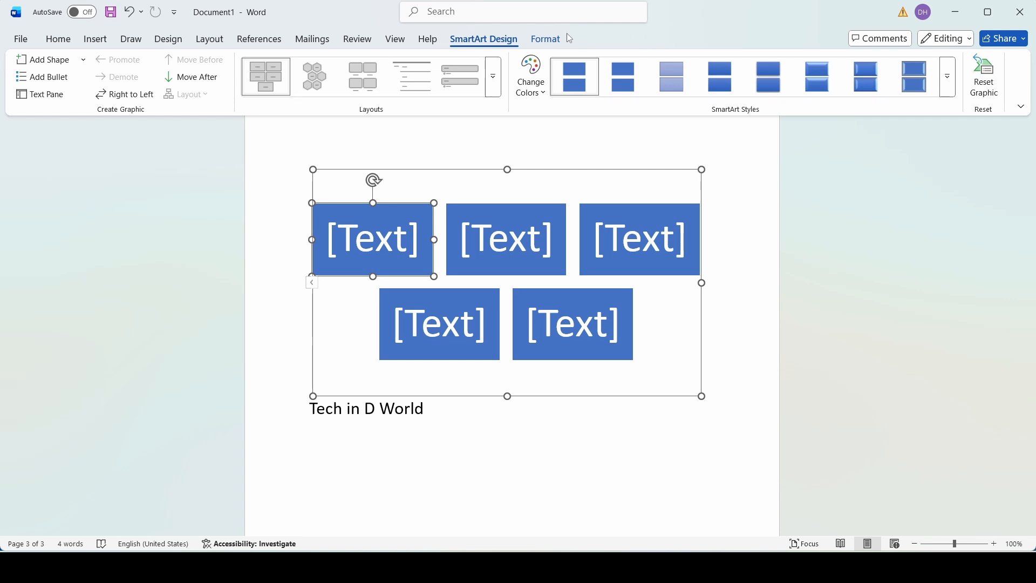
Browse the SmartArt graphic's color variations and its 2-D and 3-D styles without applying any
click(535, 86)
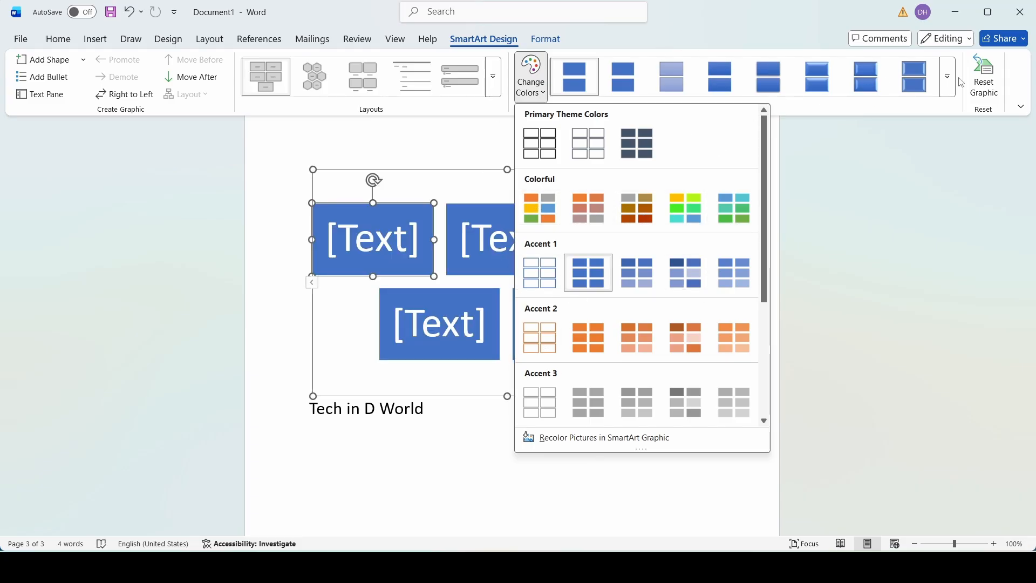
click(863, 184)
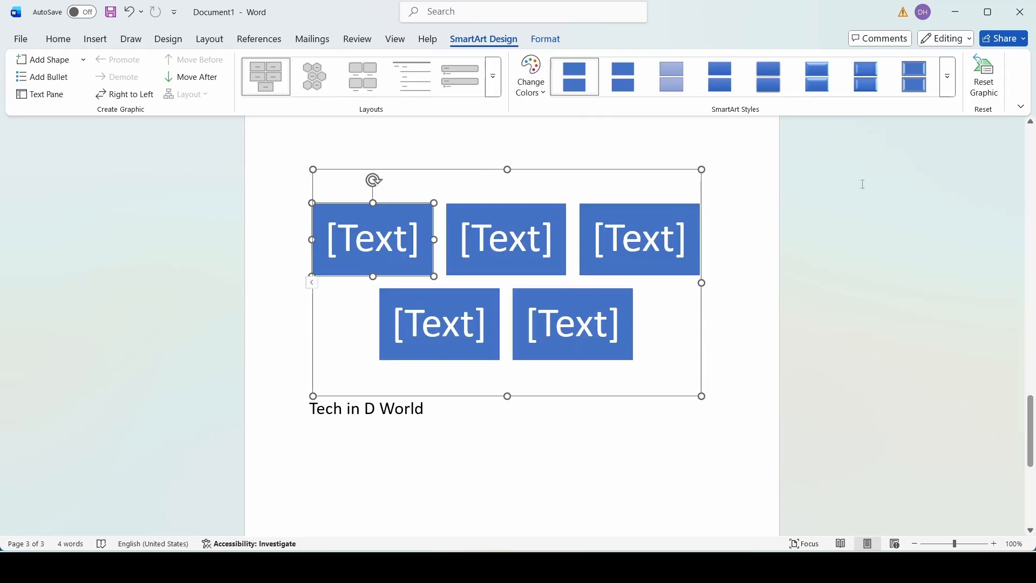
click(948, 76)
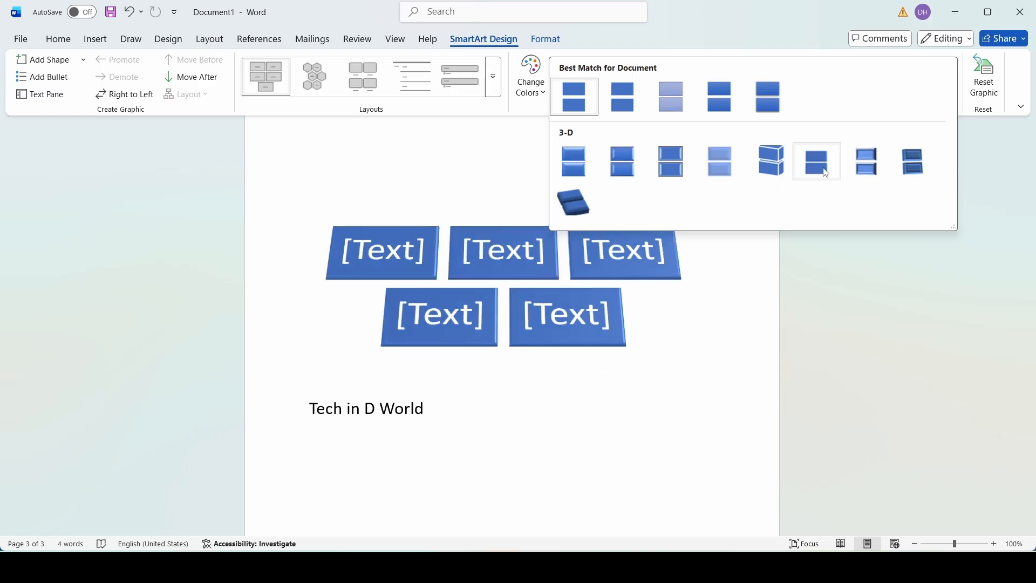
click(735, 265)
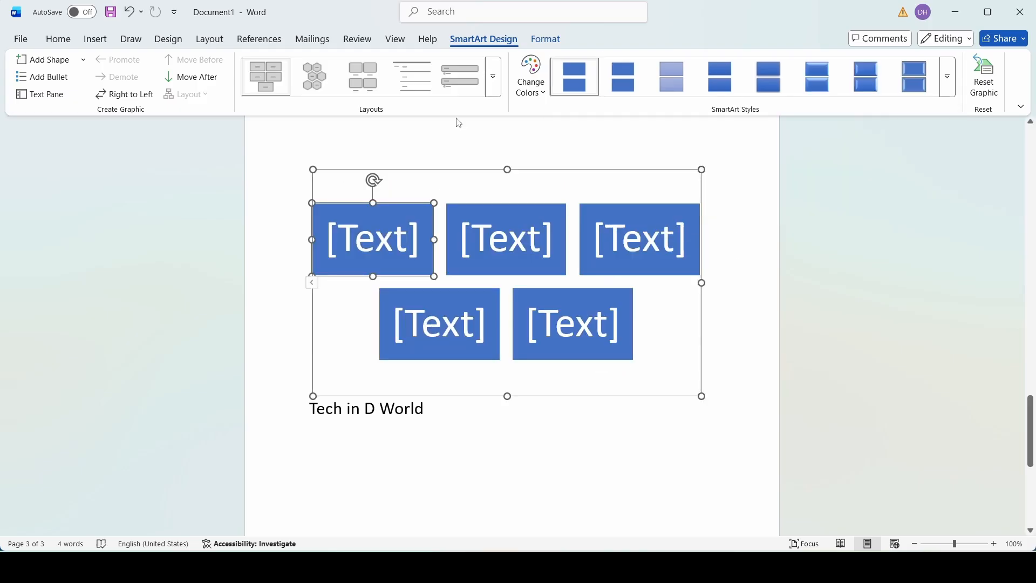
Change the first SmartArt block's shape to a Right Triangle
click(545, 39)
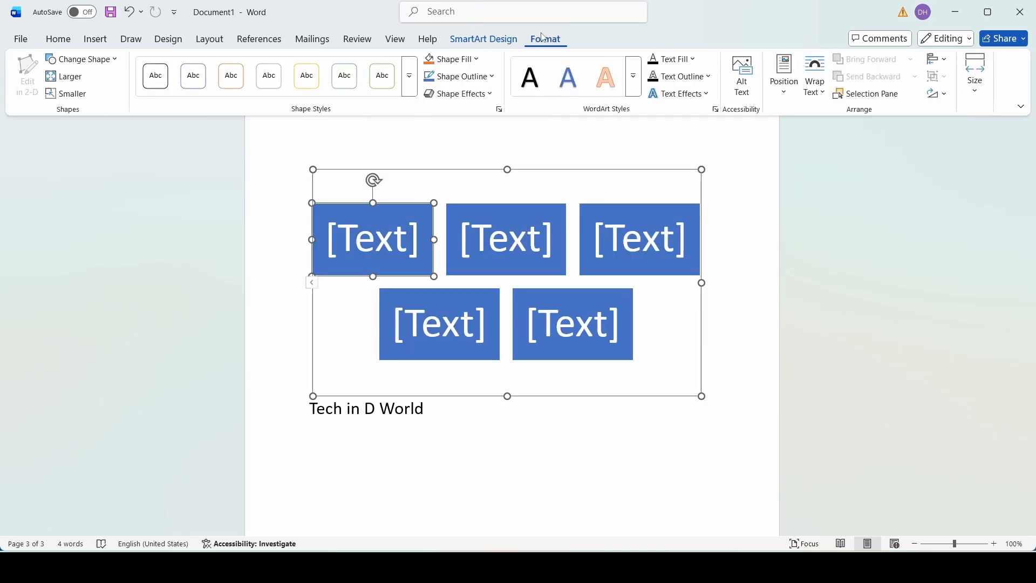
click(118, 64)
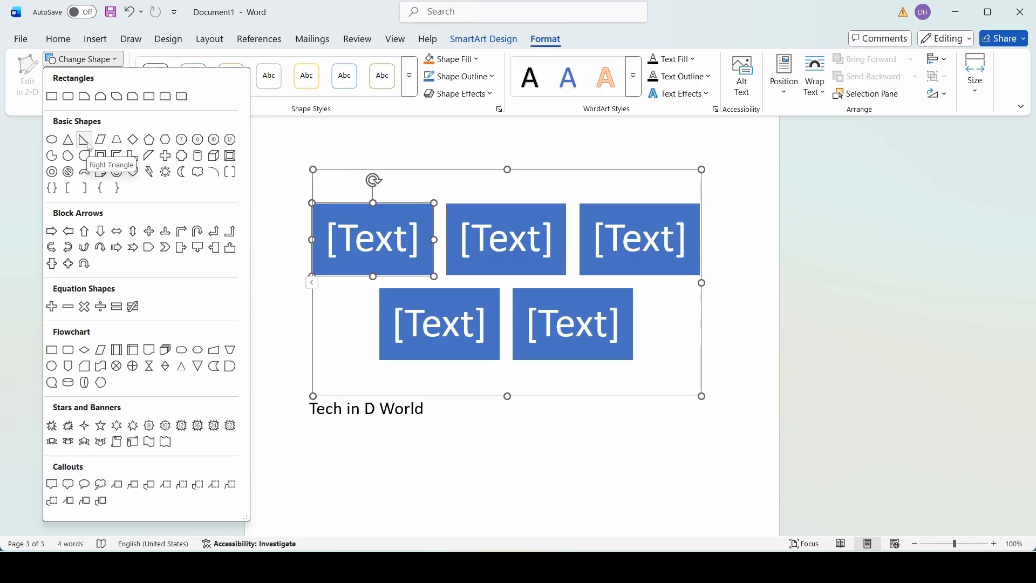
click(85, 141)
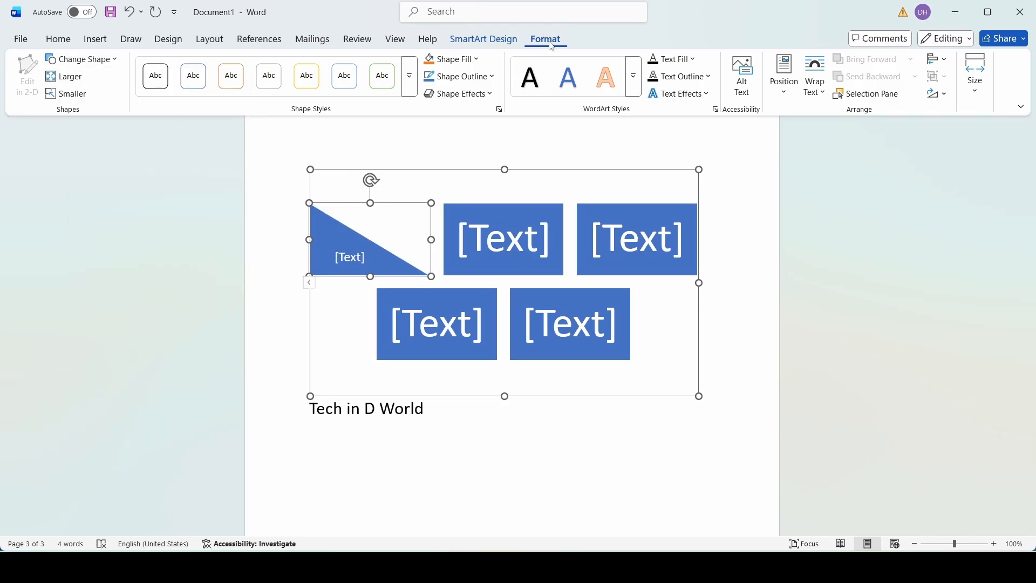
Look through the fill and outline color options for the SmartArt triangle
click(477, 60)
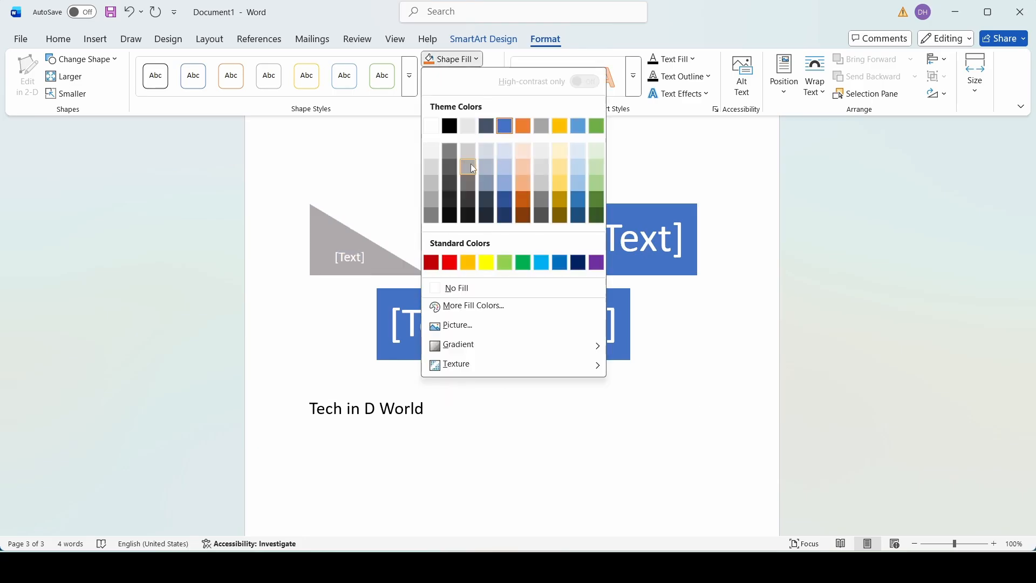
click(396, 148)
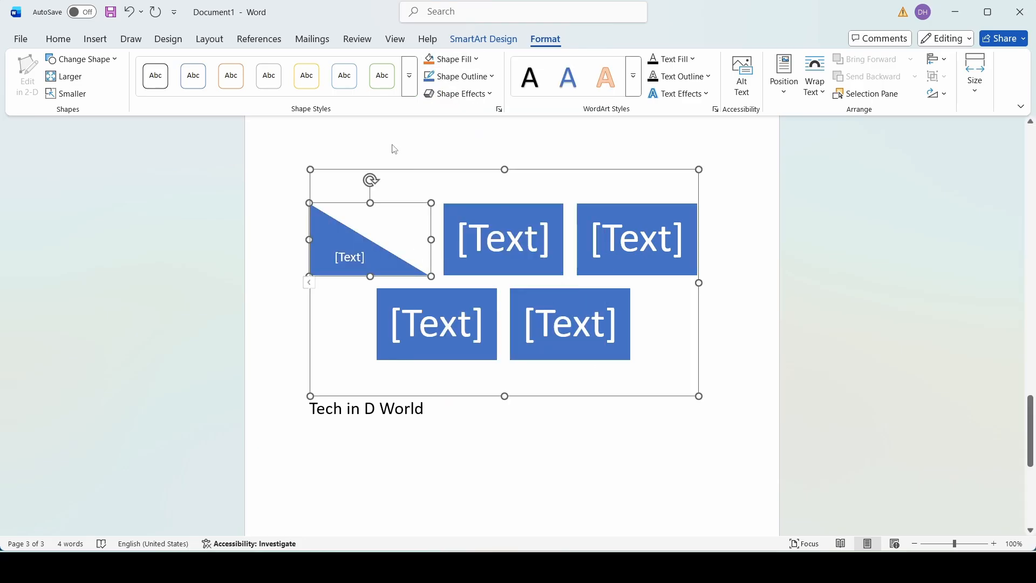
click(477, 76)
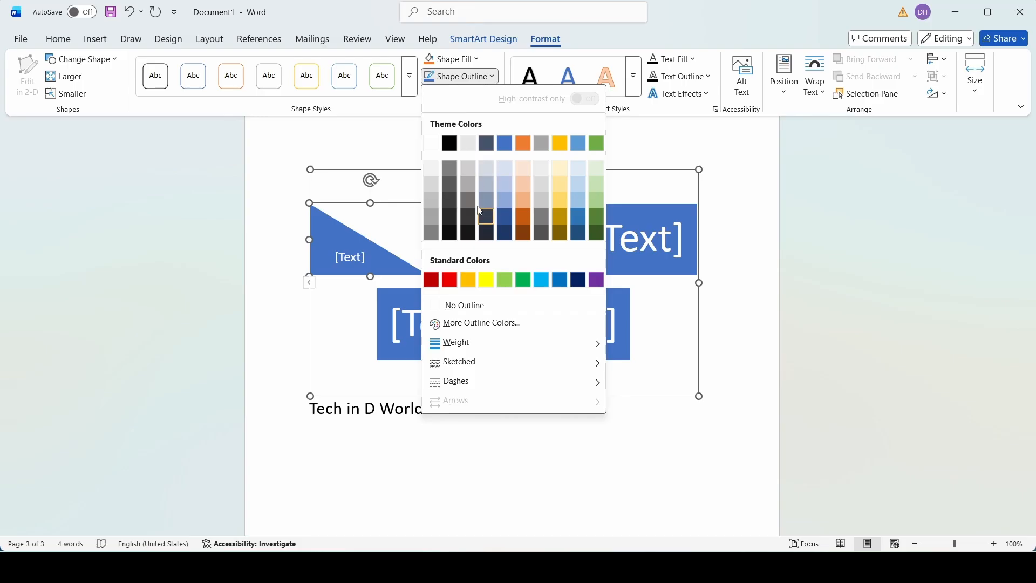
click(365, 162)
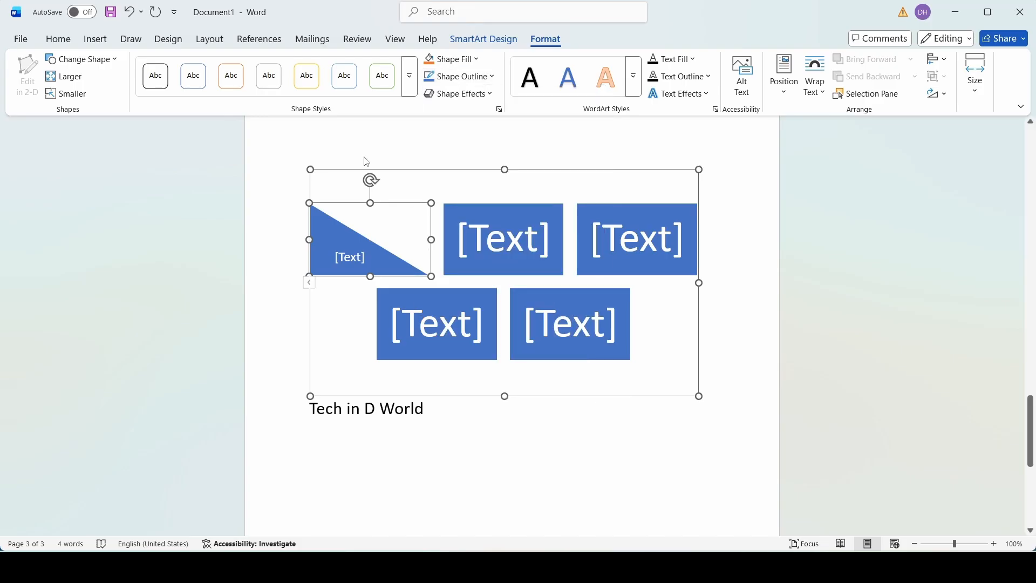
Apply the gold gradient theme style to the triangle and delete the whole SmartArt graphic
click(413, 86)
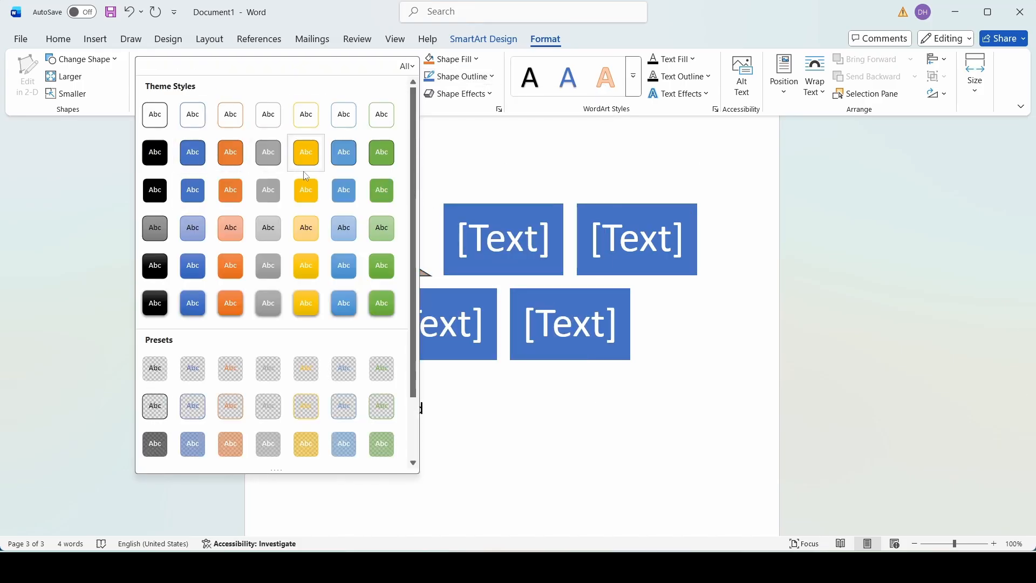
click(304, 272)
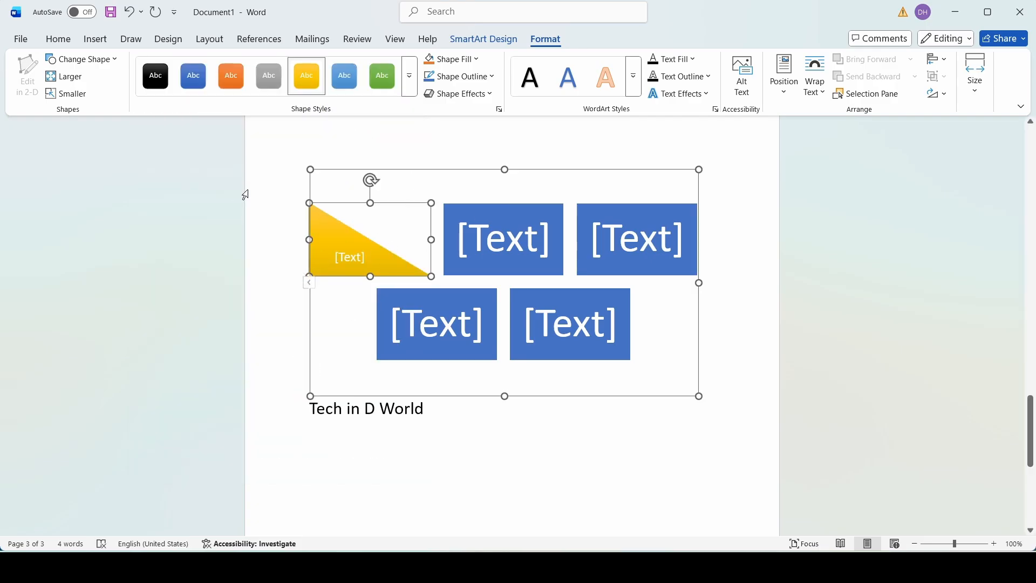
click(267, 194)
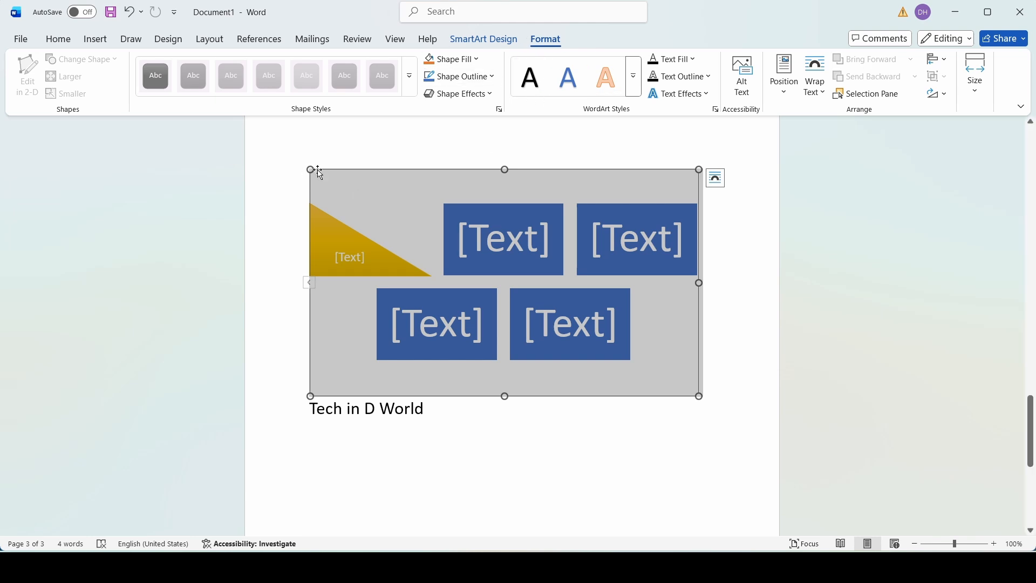
key(Delete)
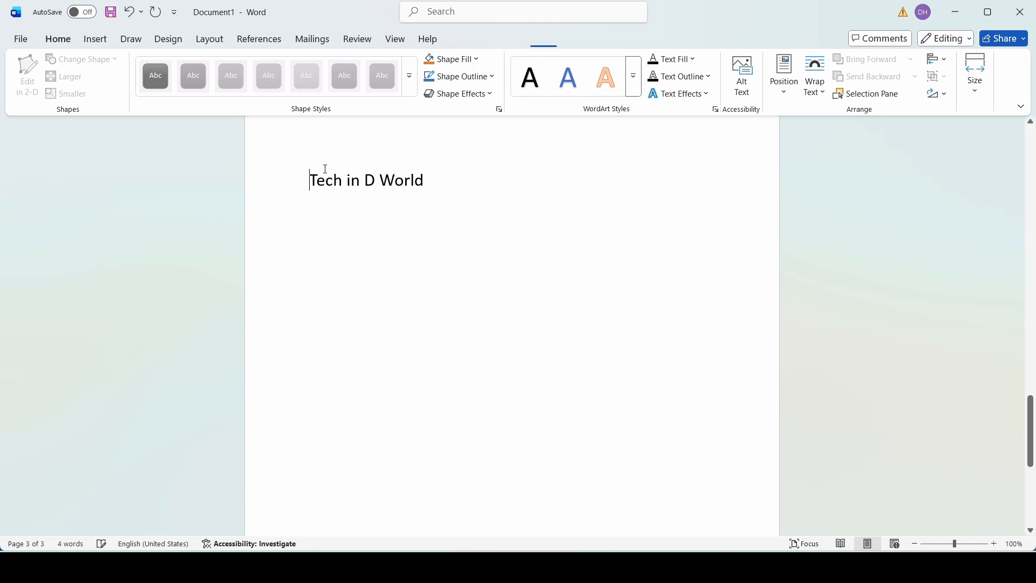
Insert a Clustered Column chart above "Tech in D World" and move its data sheet window clear of the chart
click(96, 39)
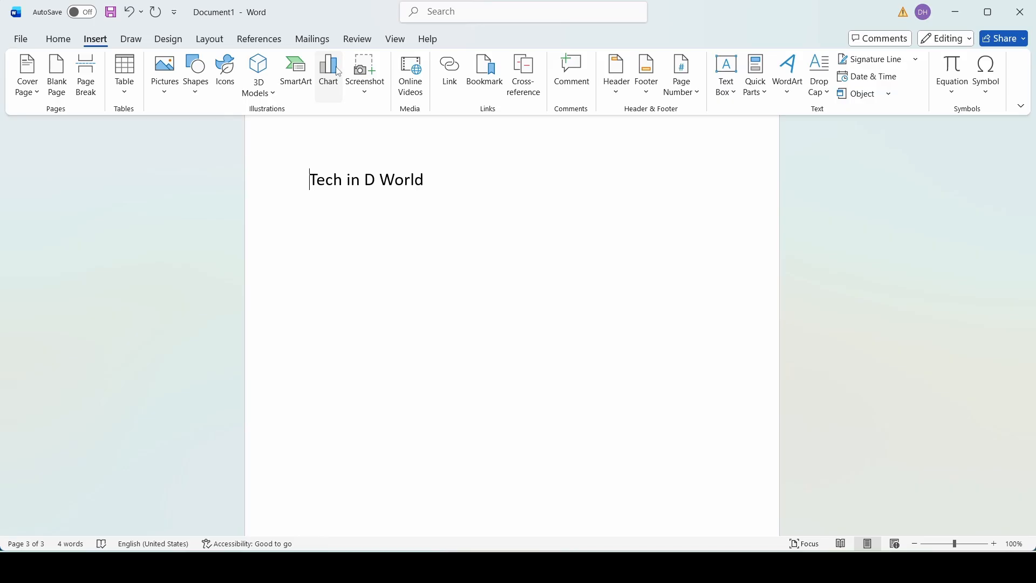
click(329, 73)
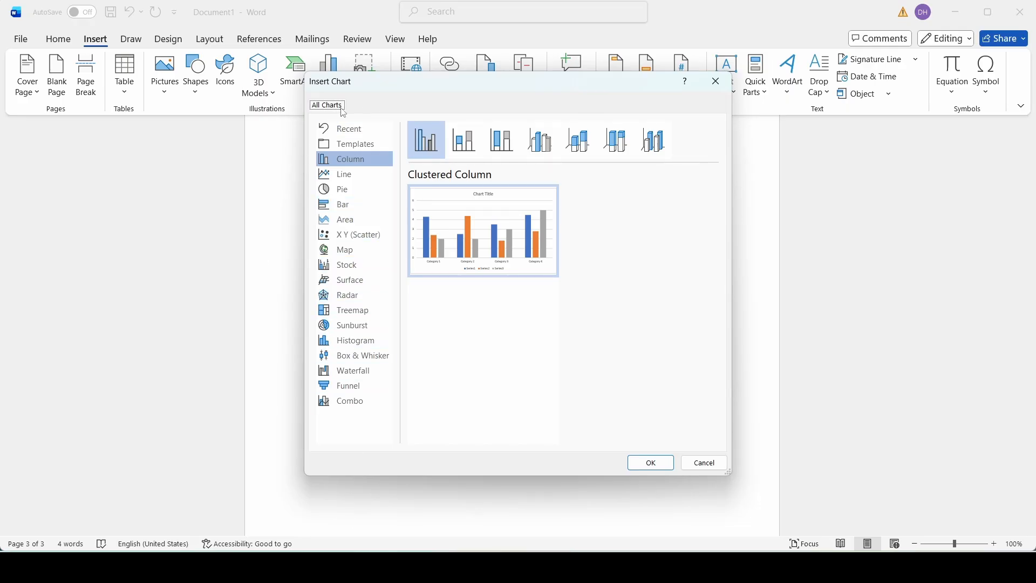
click(350, 163)
click(653, 465)
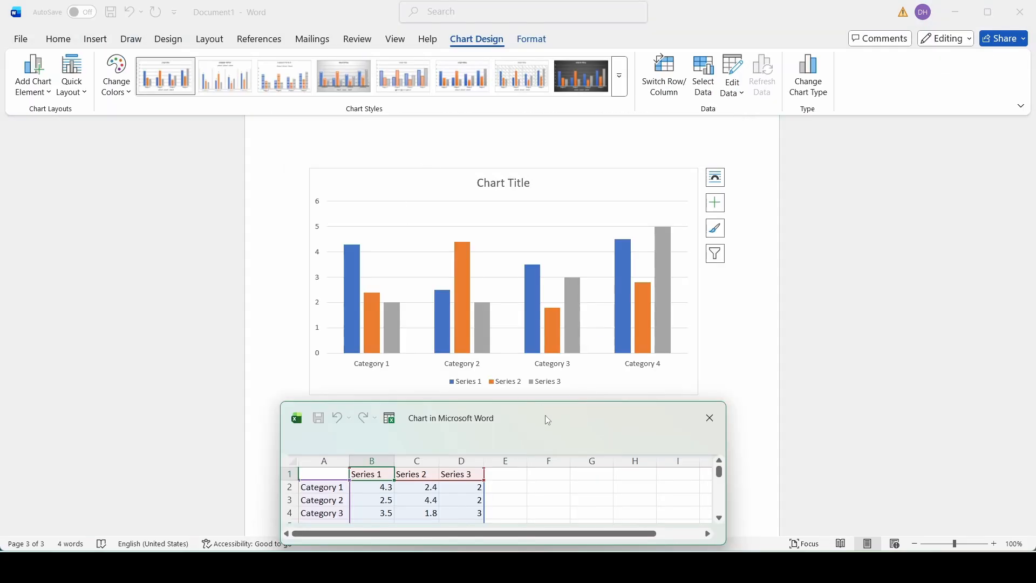
drag(546, 420, 853, 59)
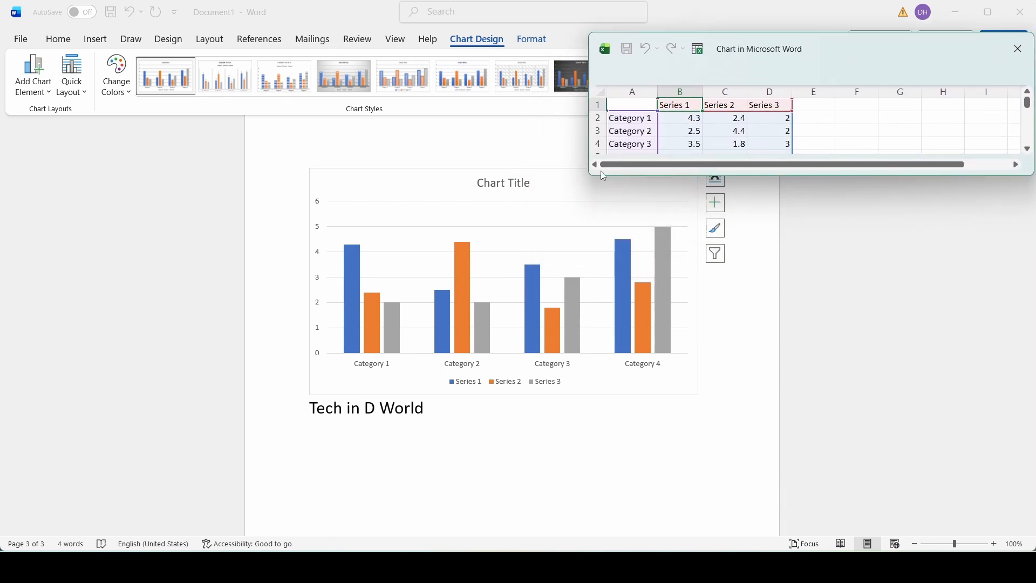
Set the Series 1 values in the chart data to 5.3, 5 and 4 for Categories 1 to 3
click(700, 118)
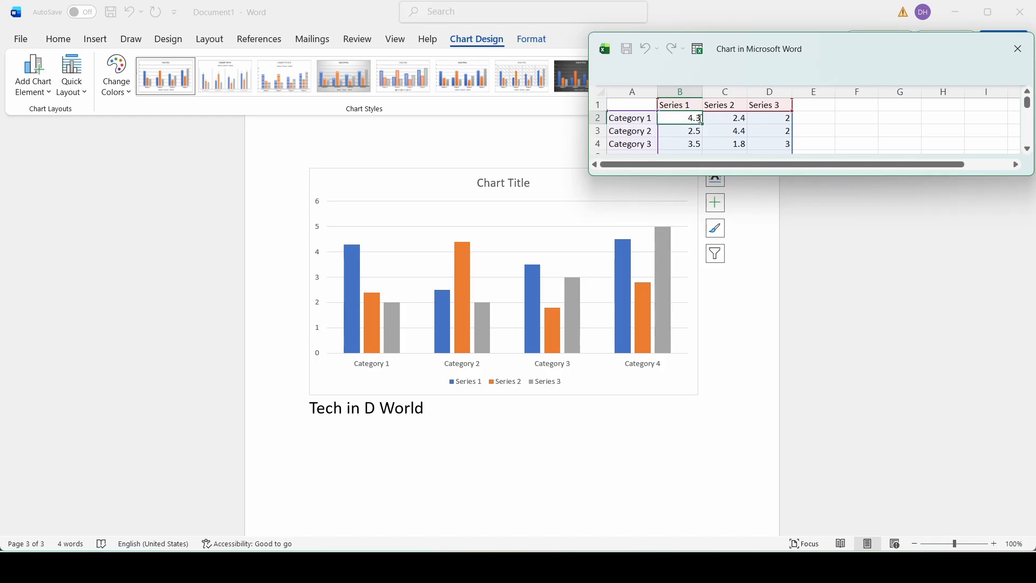
key(Delete)
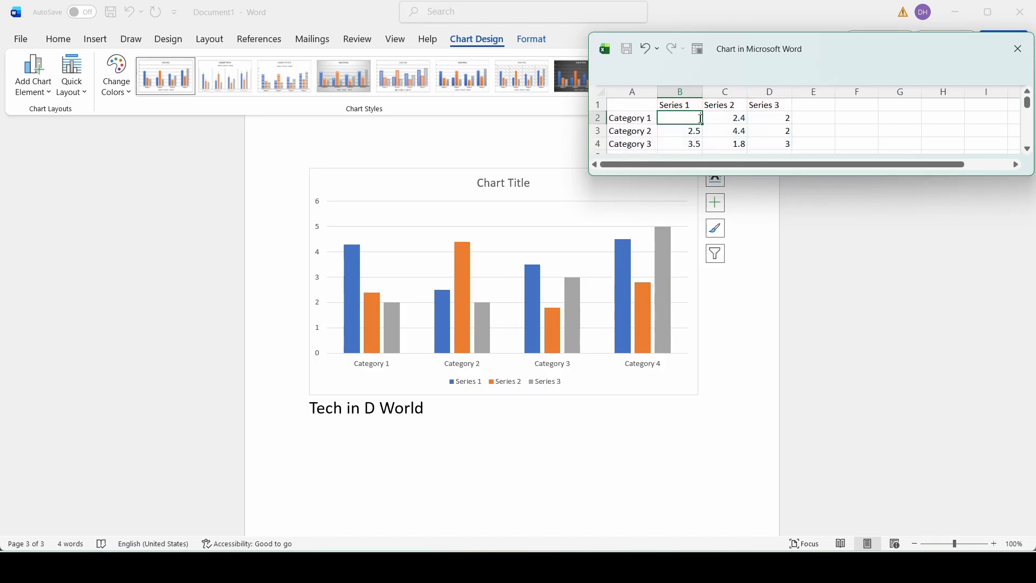
text(5.3)
click(701, 131)
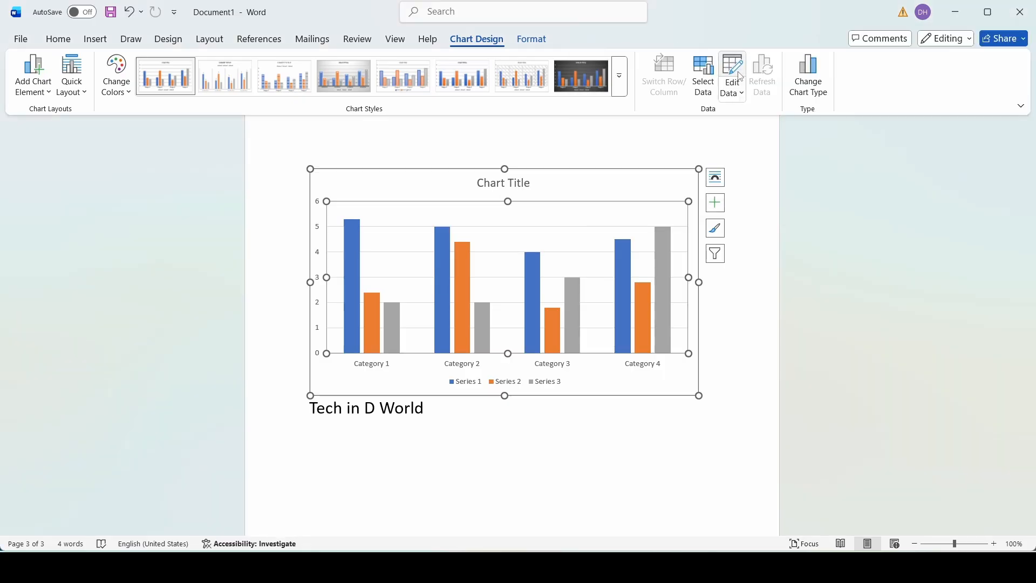
Reopen the chart's data sheet and move its window clear of the chart bars
click(738, 81)
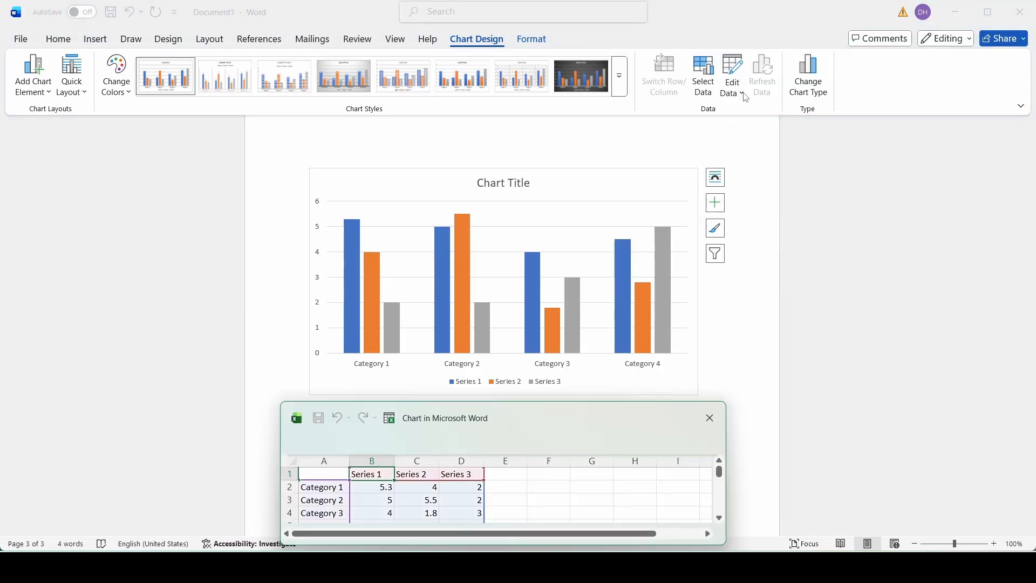
drag(575, 426, 805, 194)
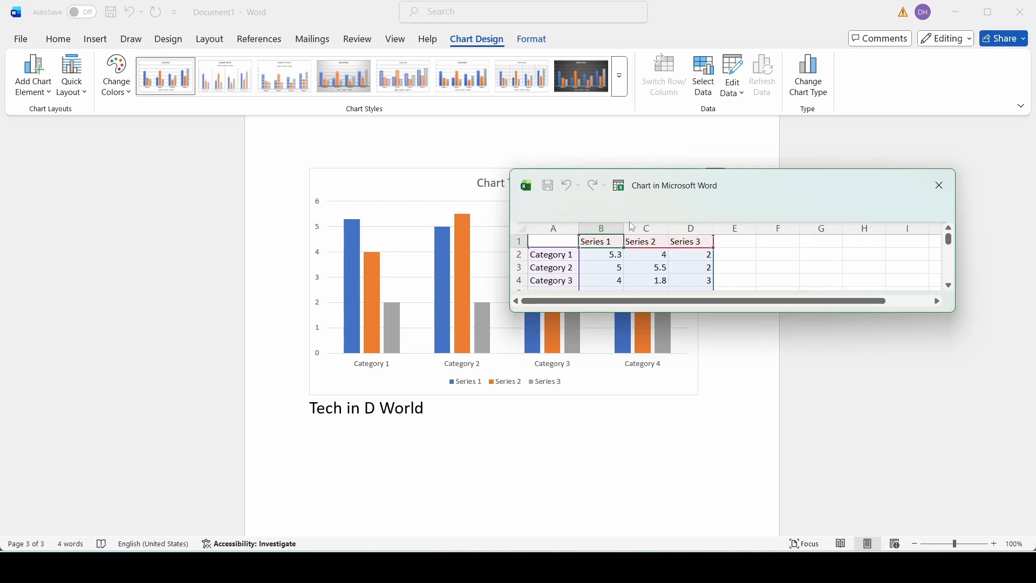
drag(749, 195, 825, 86)
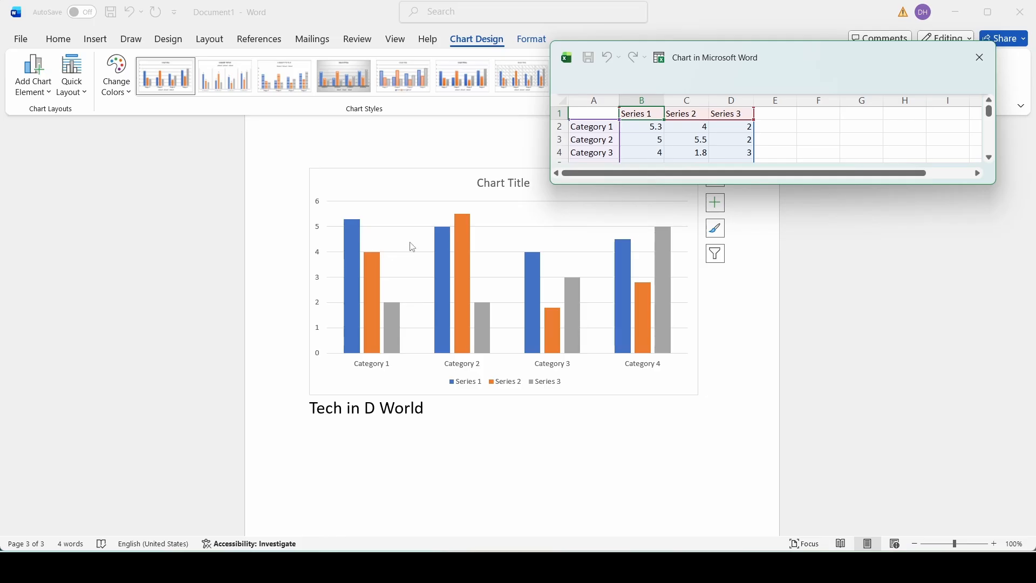
Close the data sheet and delete the entire column chart
click(980, 57)
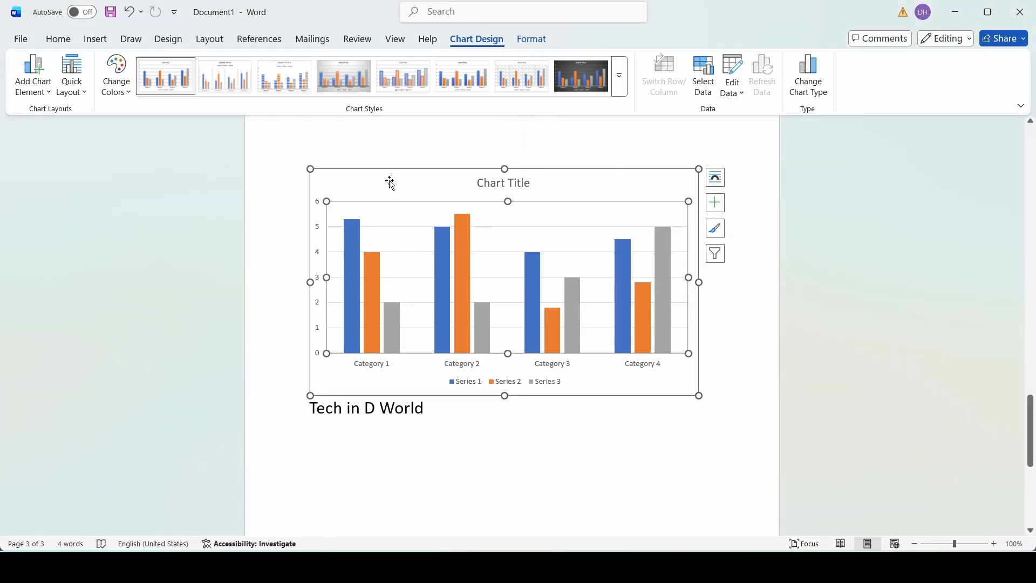
click(364, 176)
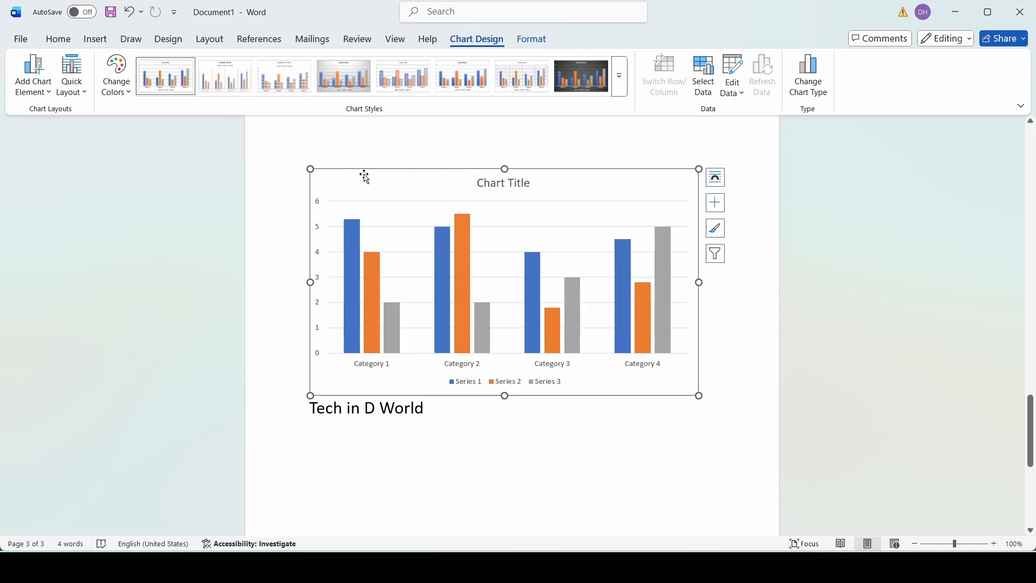
key(Delete)
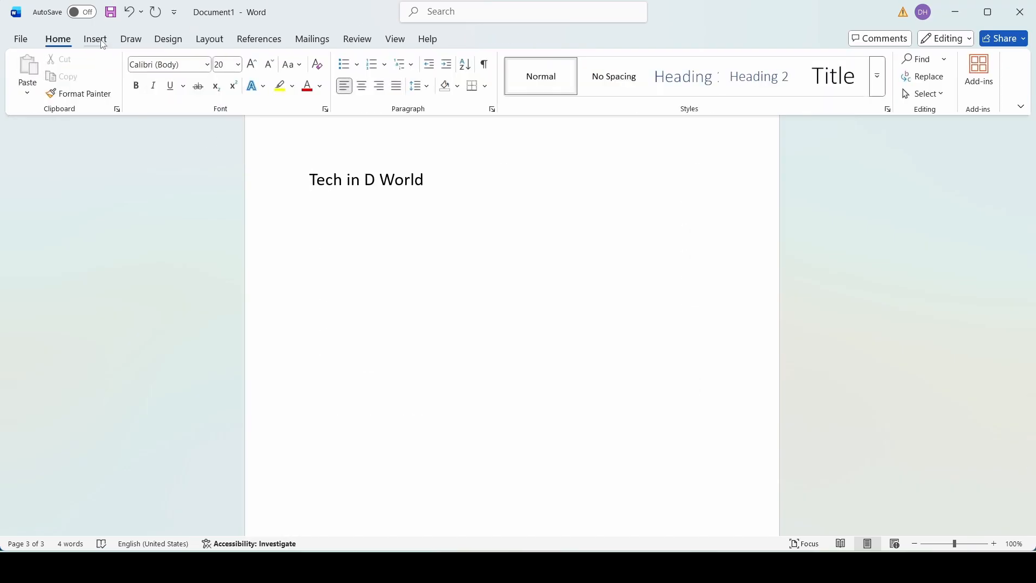
Insert a screen clipping of the turtle's face from the desktop wallpaper, about 8.95 by 15.92 cm, above "Tech in D World"
click(101, 42)
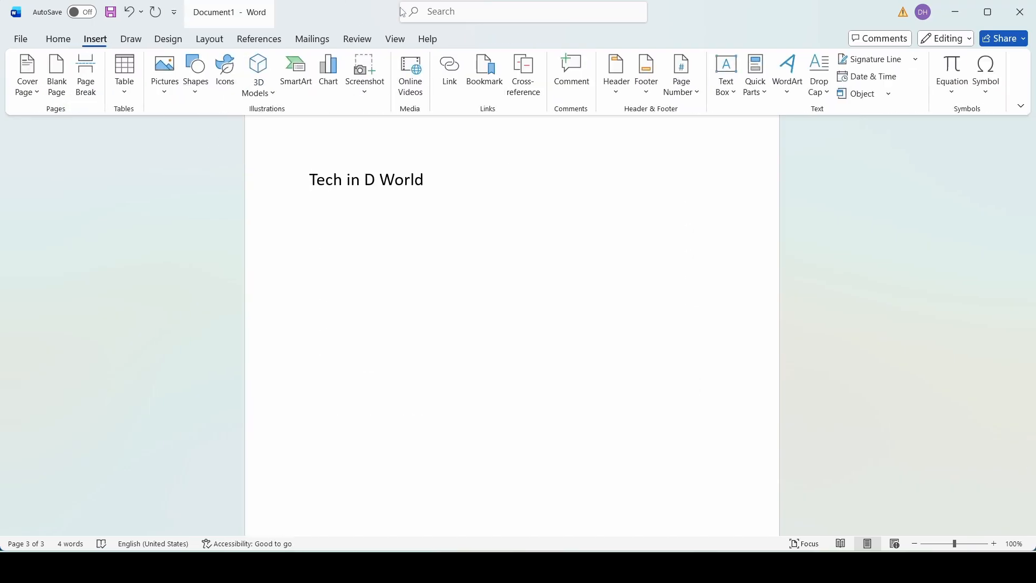
click(368, 92)
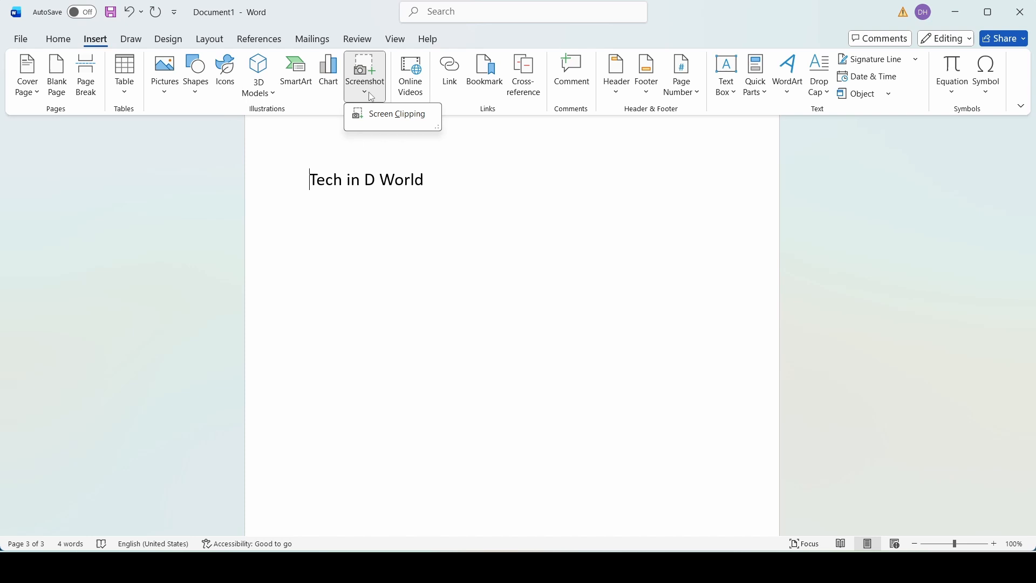
click(404, 119)
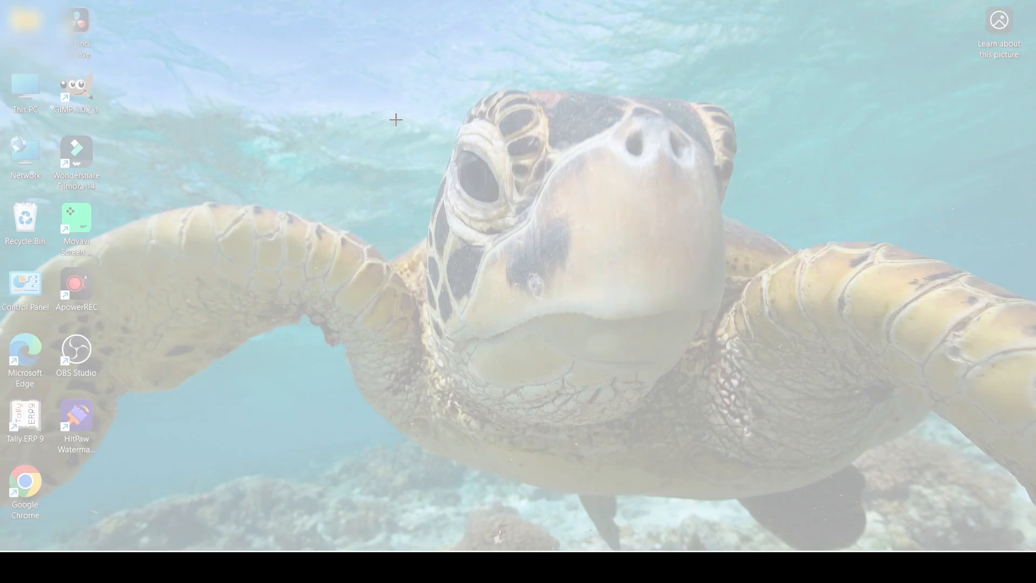
drag(396, 119, 846, 384)
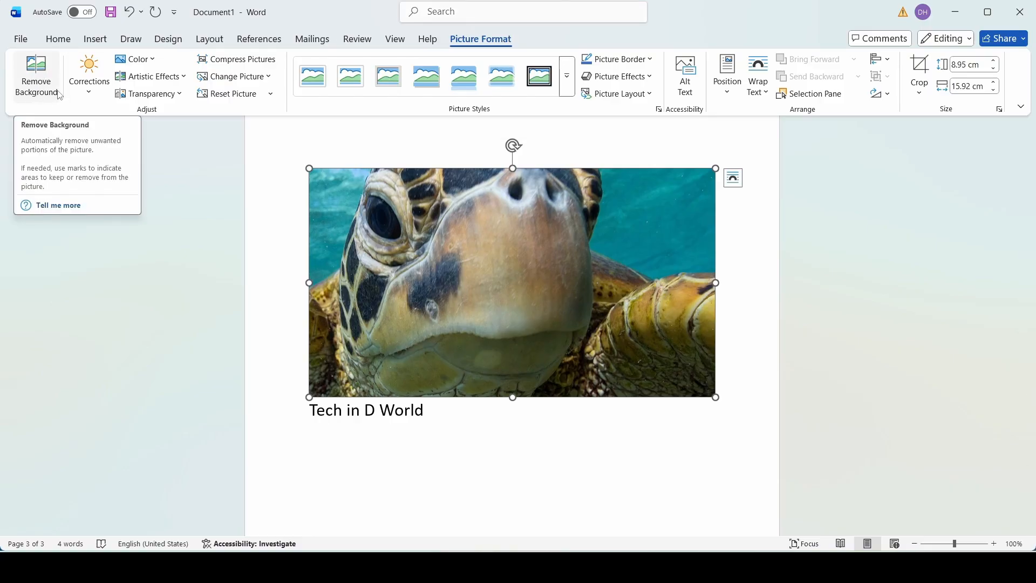
Apply a brighter correction preset with -40% contrast to the clipped turtle picture and delete the picture
click(89, 86)
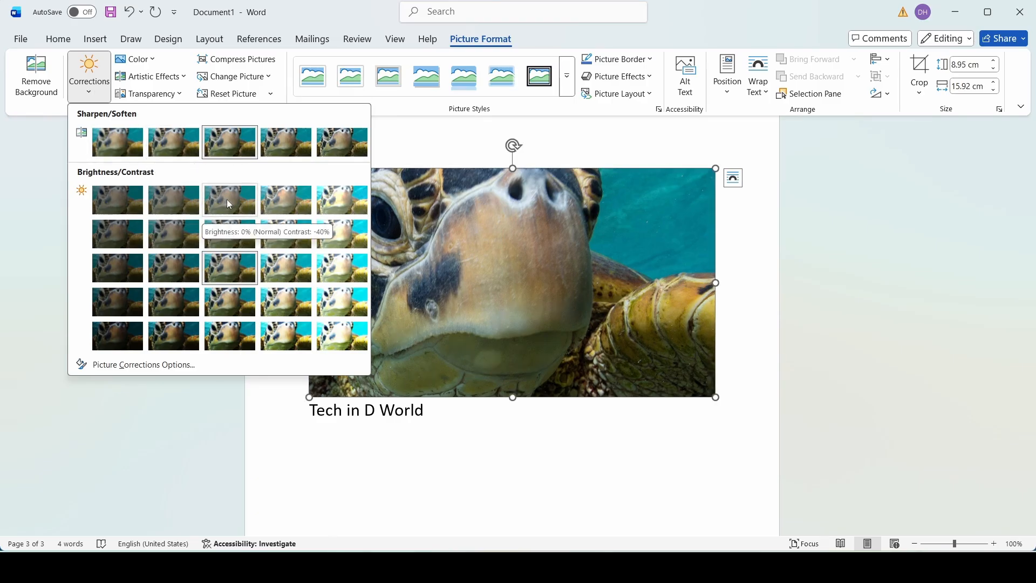
click(280, 205)
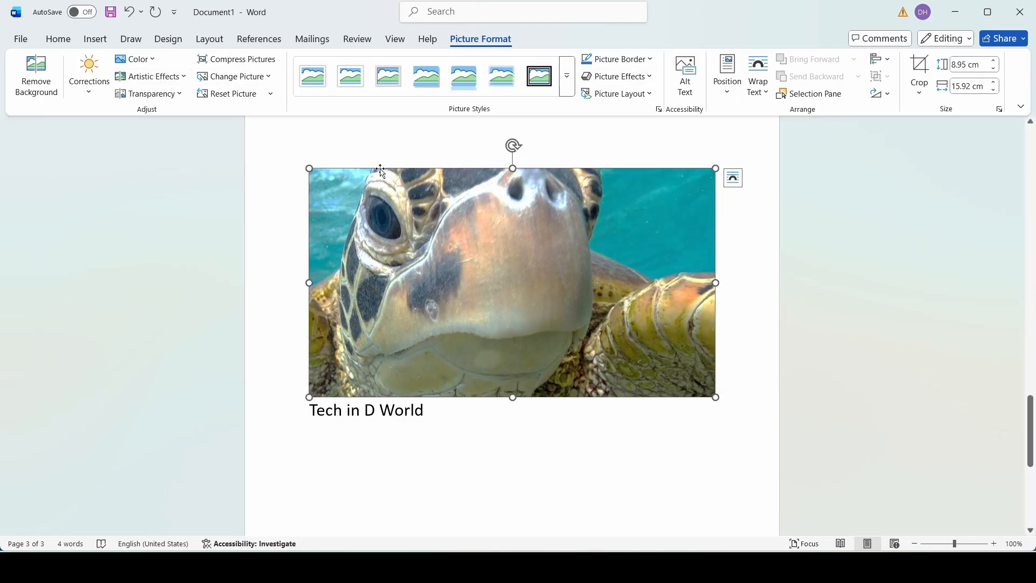
key(Delete)
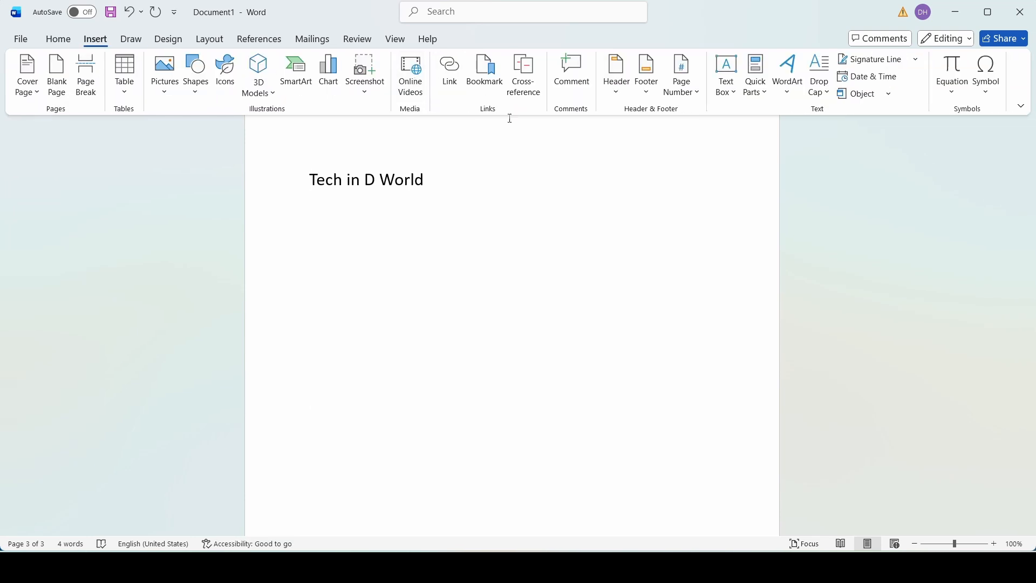
Insert the built-in Blank header on the "Tech in D World" page and replace it with the Blank (Three Columns) header
click(435, 186)
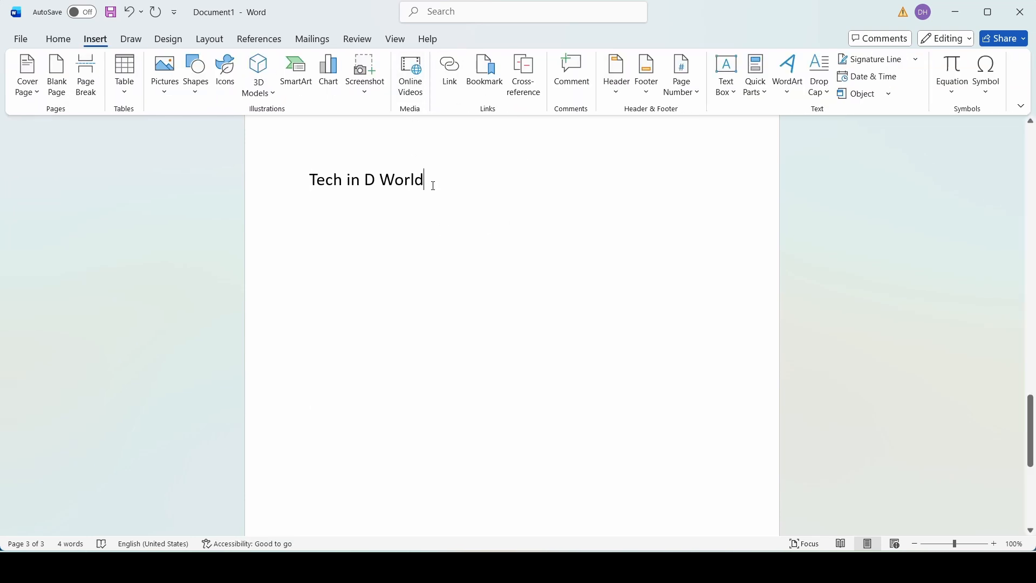
click(619, 93)
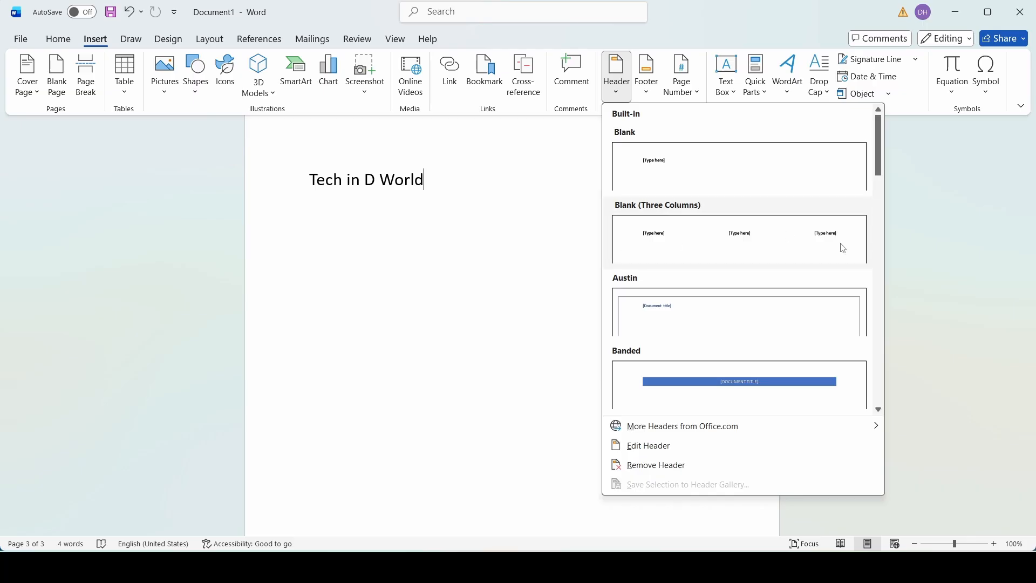
scroll(671, 319, down, 5)
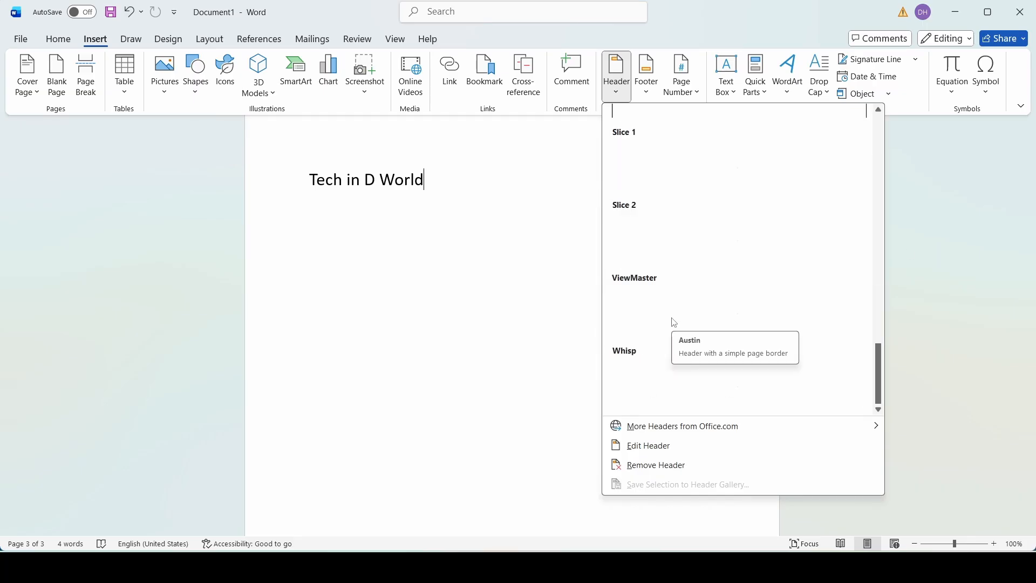
scroll(675, 323, up, 10)
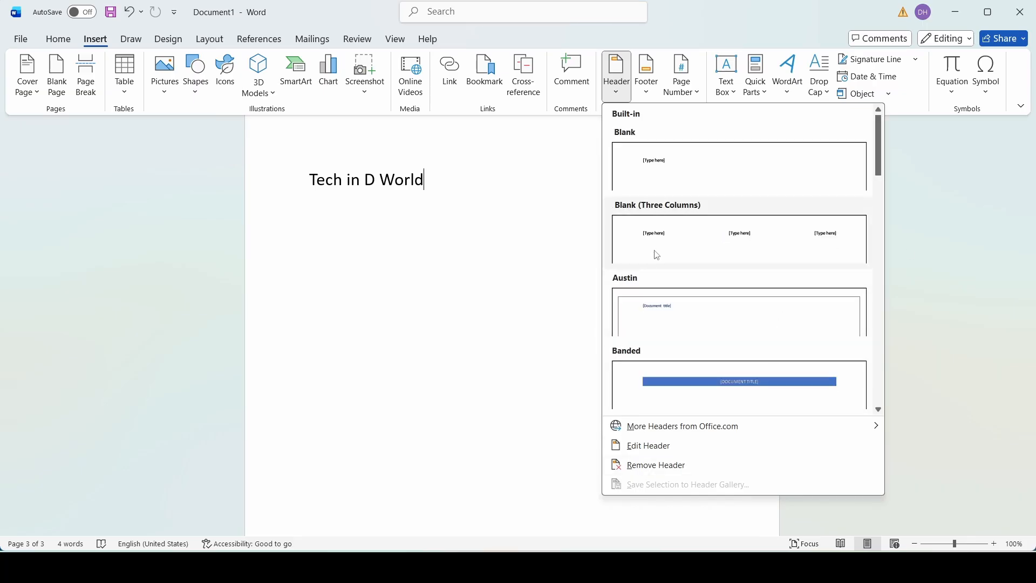
click(666, 164)
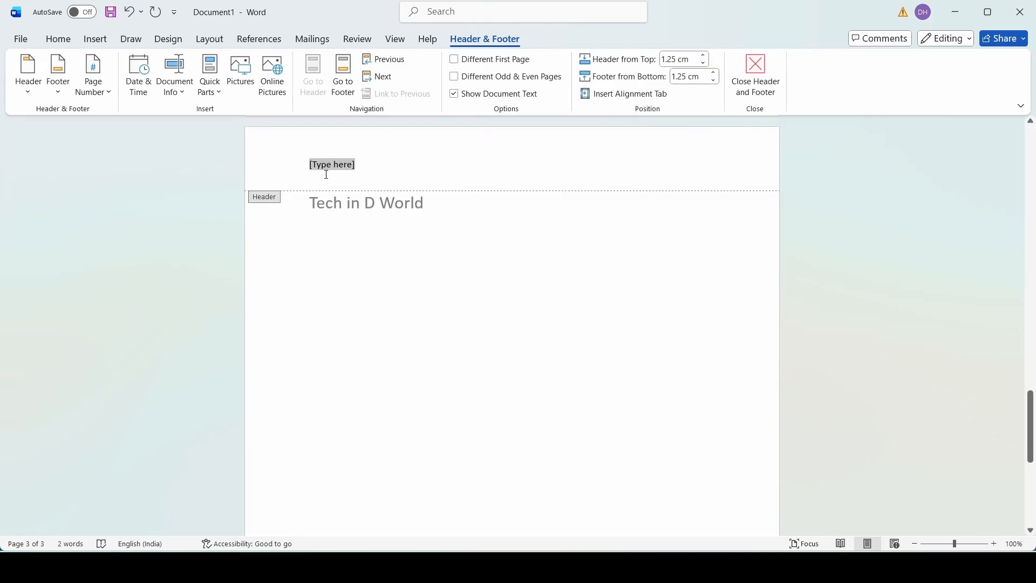
scroll(413, 304, up, 3)
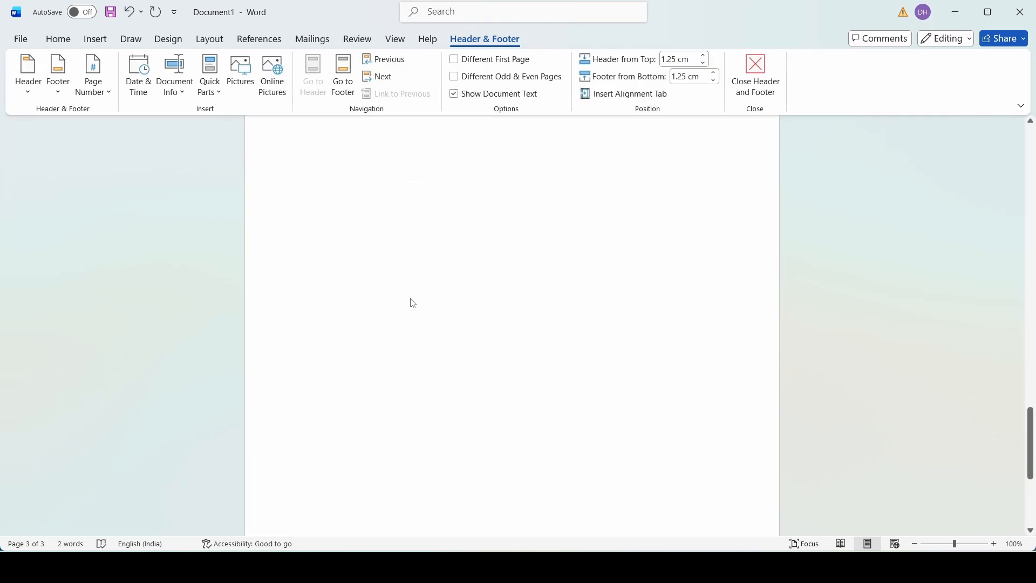
scroll(410, 251, down, 2)
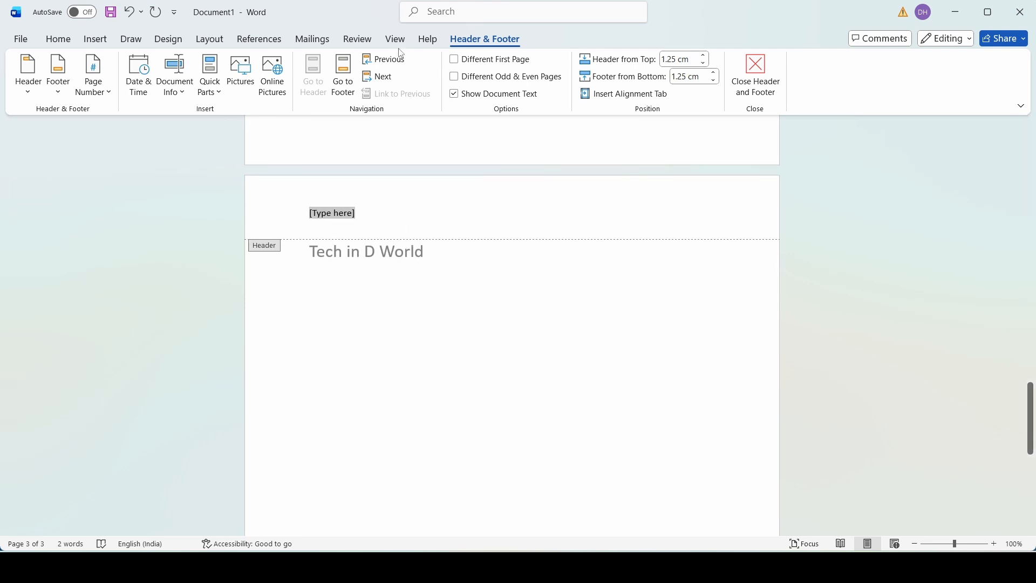
click(29, 98)
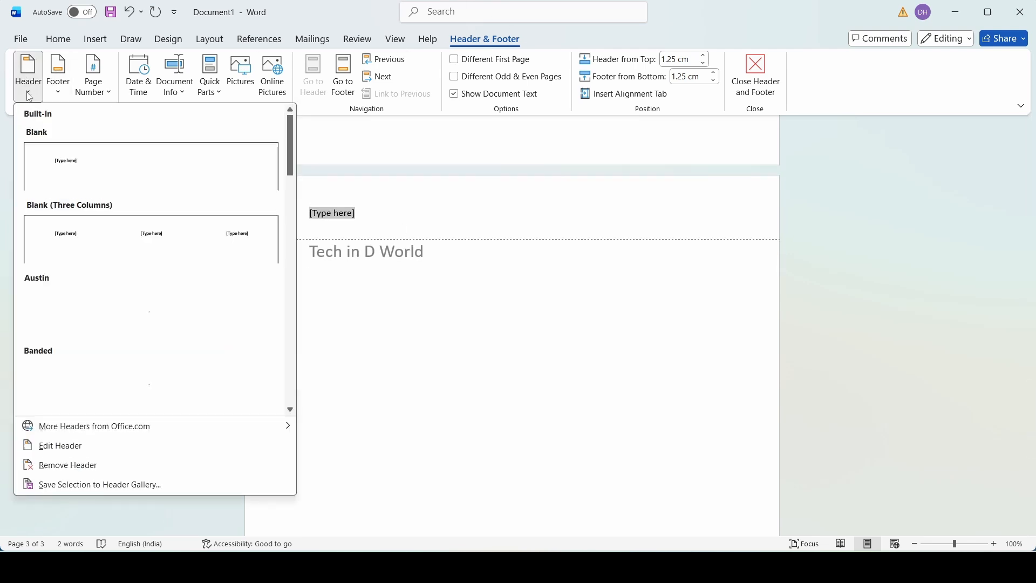
click(108, 244)
Add page numbers at the top of the page in the Plain Number 3 style and leave header editing
click(93, 76)
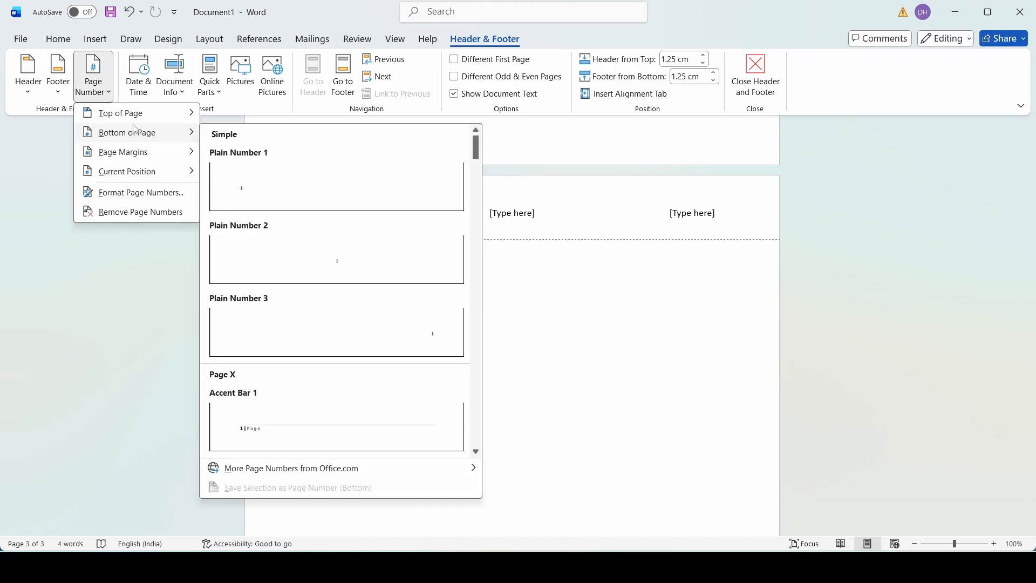
mouse_move(162, 113)
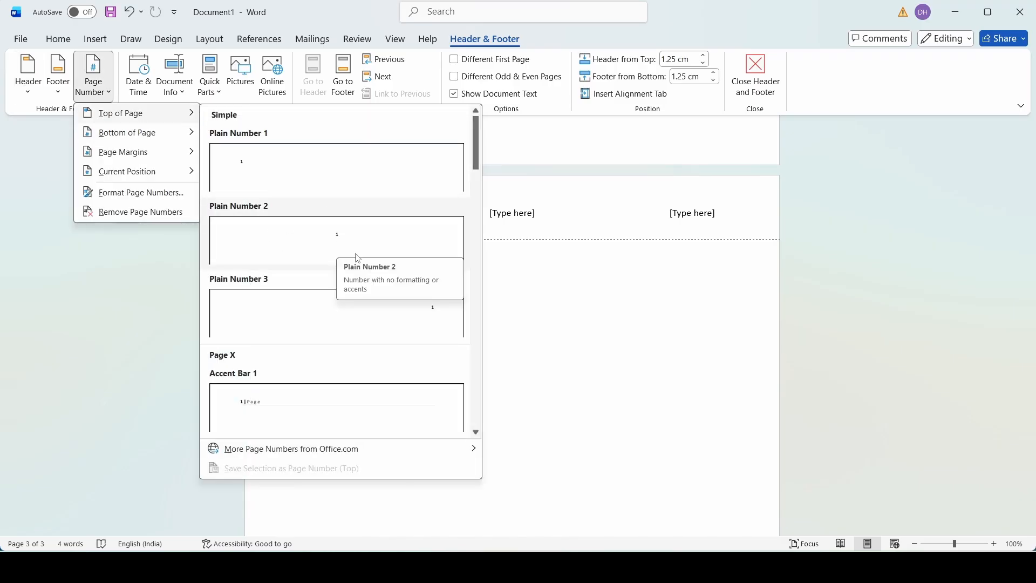
click(408, 315)
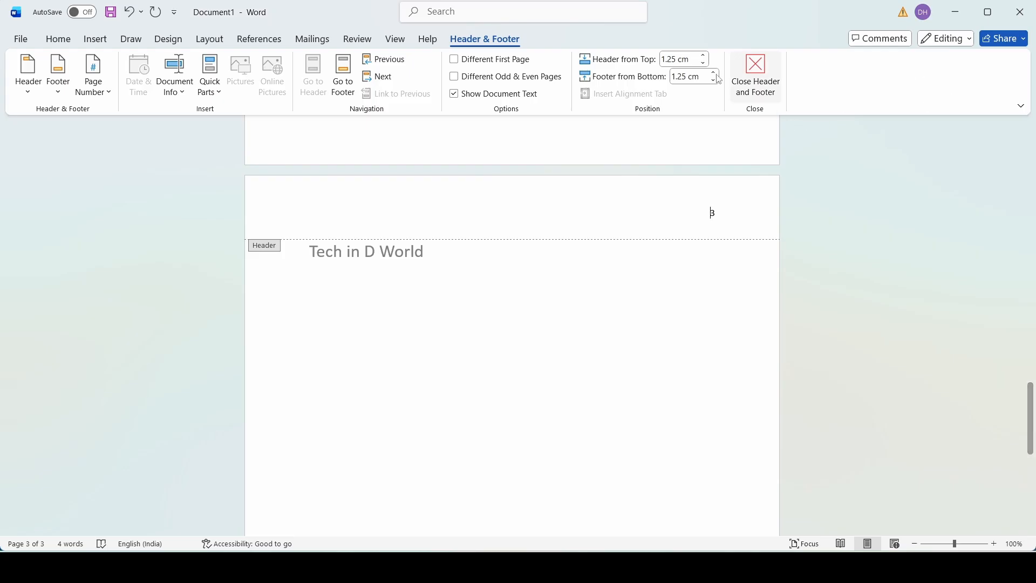
click(757, 71)
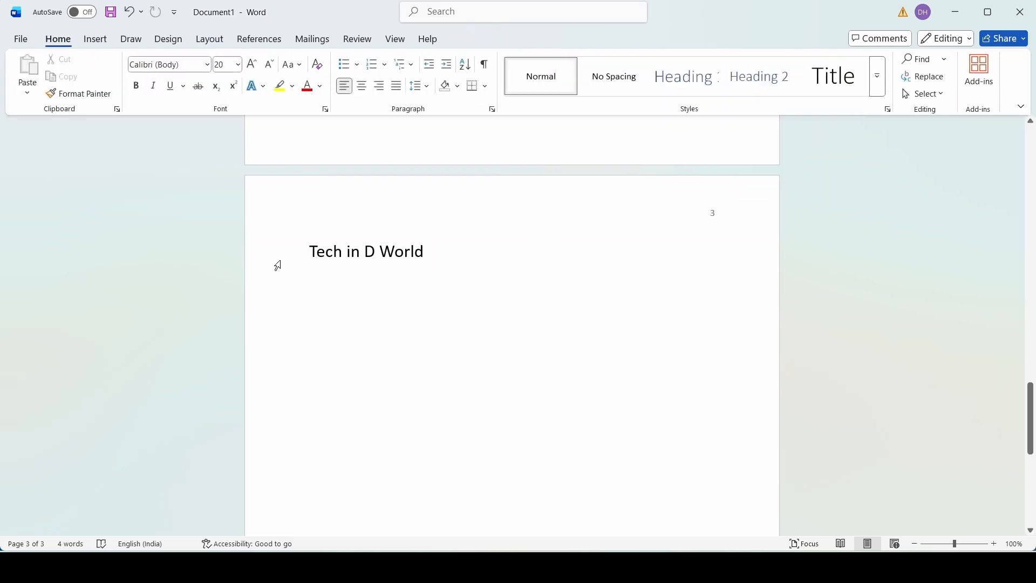
scroll(278, 265, up, 3)
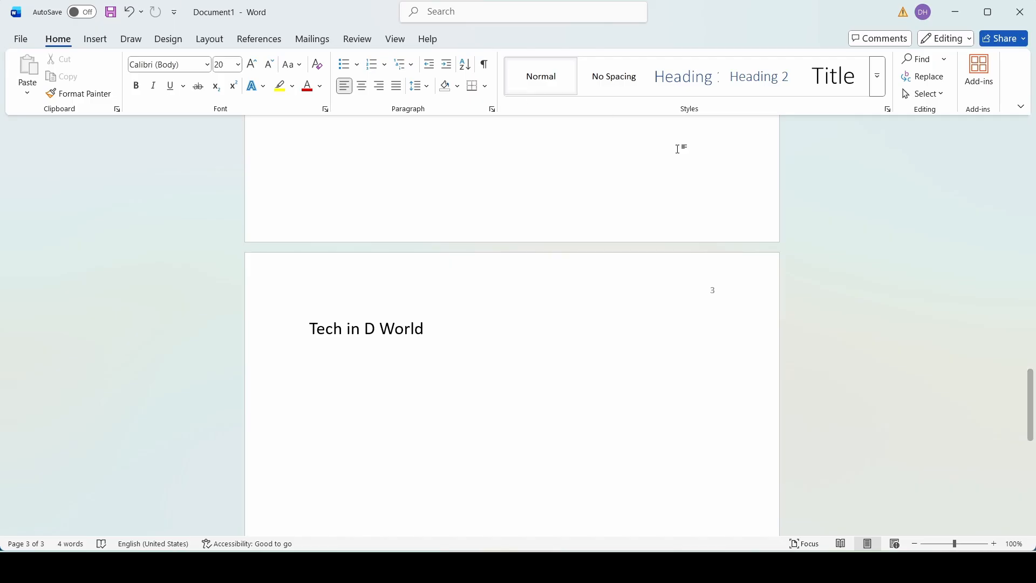
Insert the built-in Blank footer and replace its placeholder with the text "kglkhkvgjds"
click(95, 39)
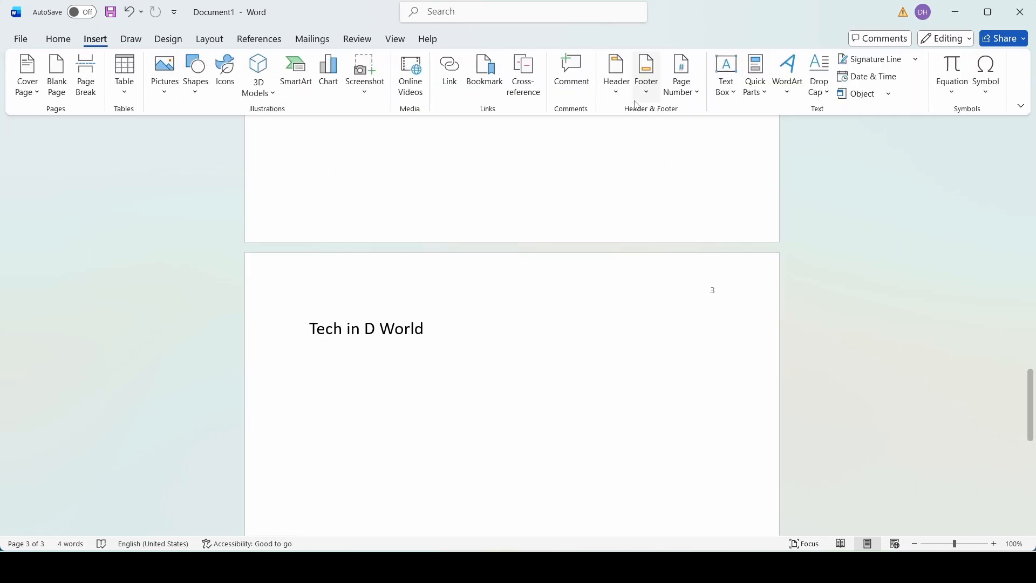
click(652, 96)
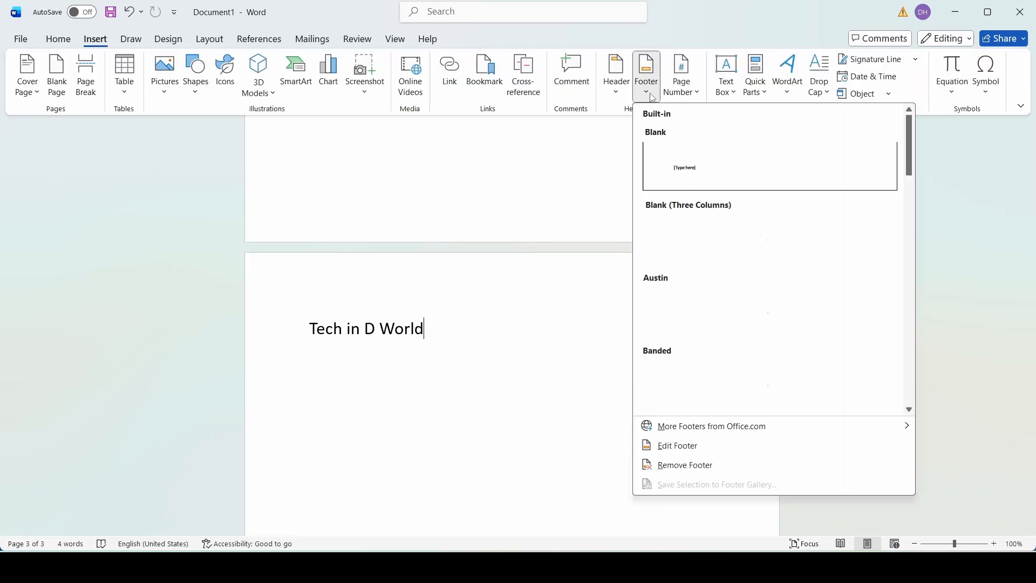
click(688, 178)
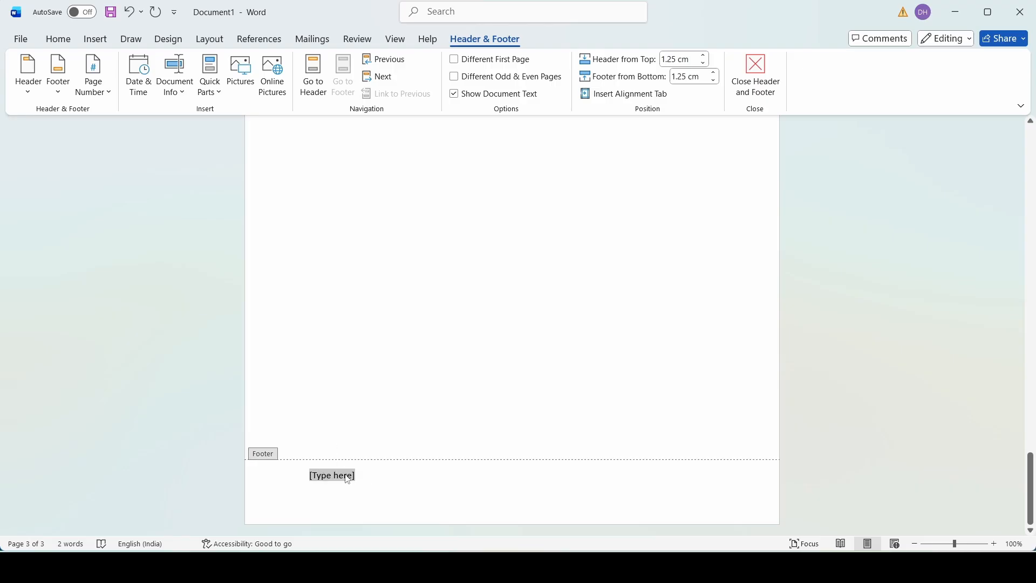
text(kglkhkvgjds)
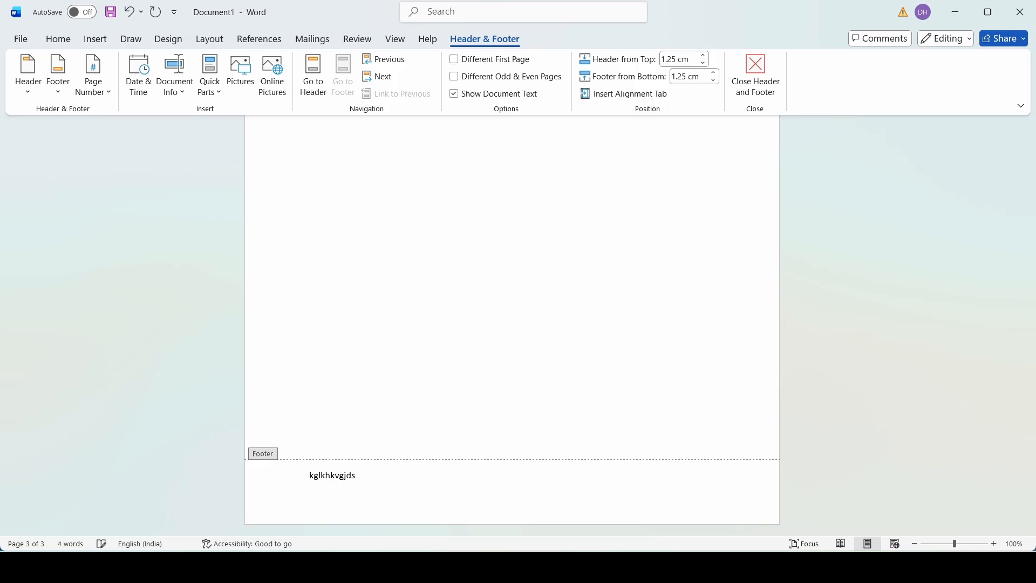
Erase the sample text from the footer and leave footer editing
key(BackSpace)
key(BackSpace)
key(BackSpace)
key(BackSpace)
key(BackSpace)
key(BackSpace)
key(BackSpace)
key(BackSpace)
key(BackSpace)
key(BackSpace)
key(BackSpace)
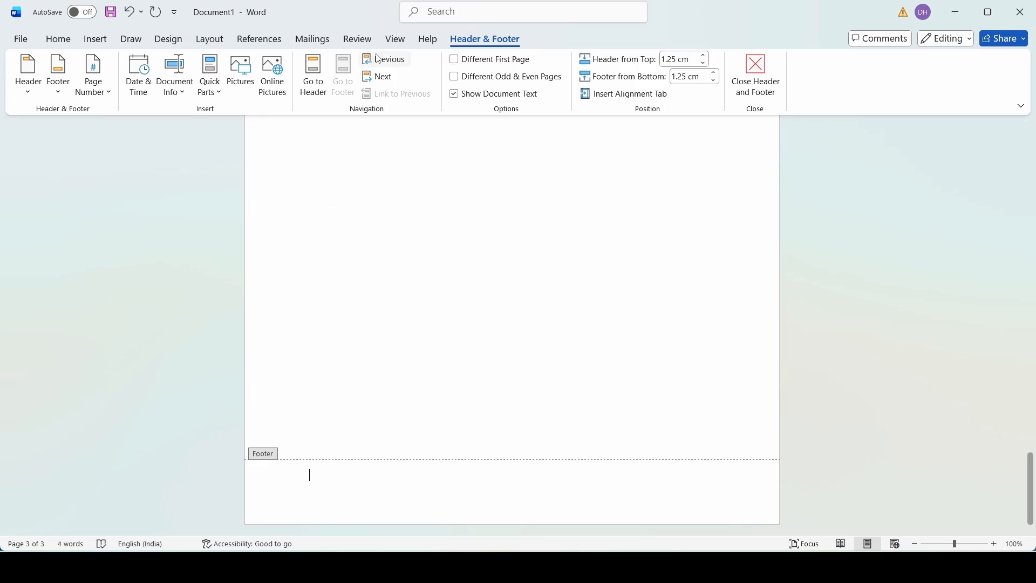
click(757, 75)
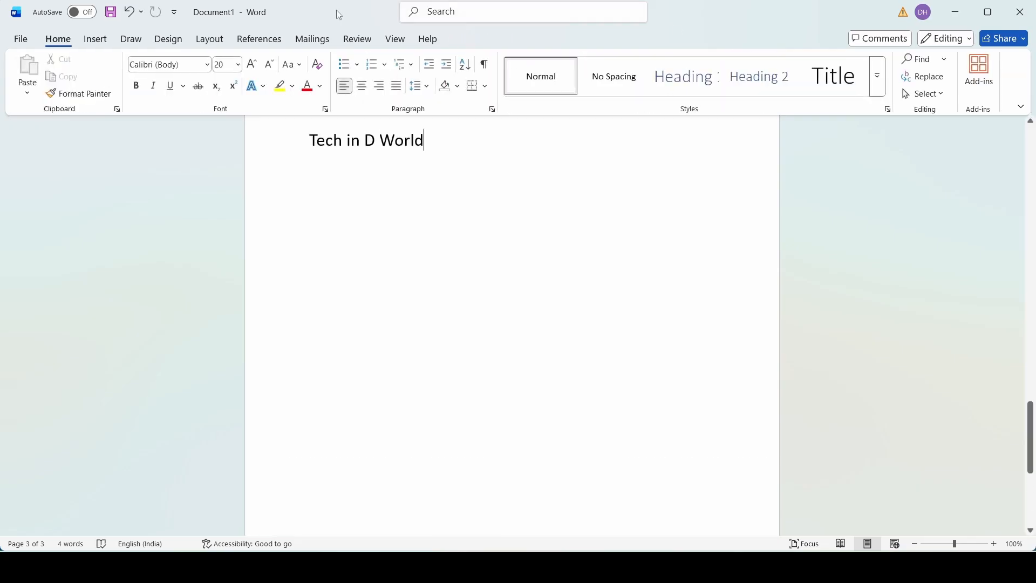
Remove the header containing the page number from the document
scroll(469, 297, up, 3)
scroll(469, 296, down, 3)
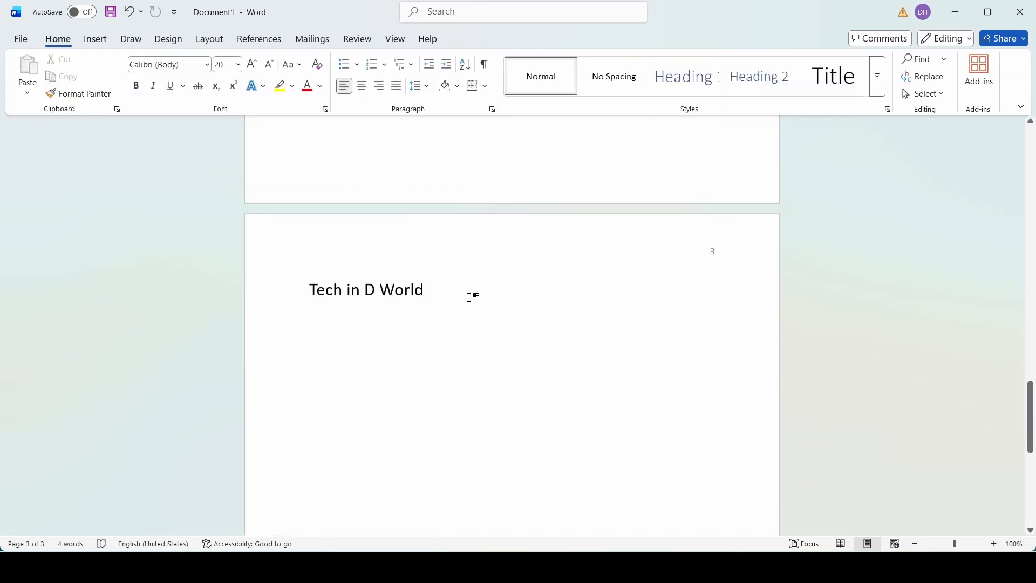
click(95, 39)
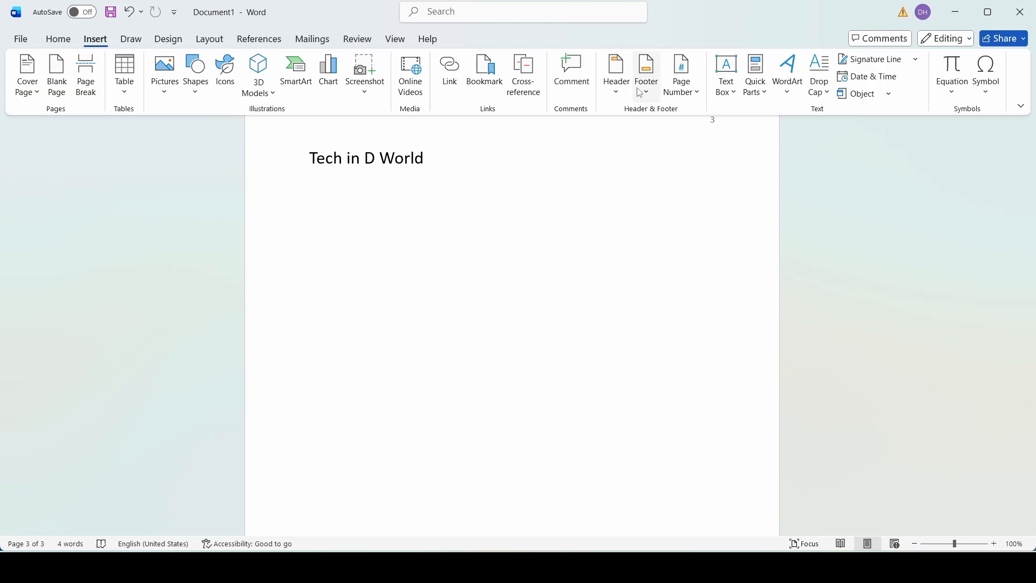
click(622, 96)
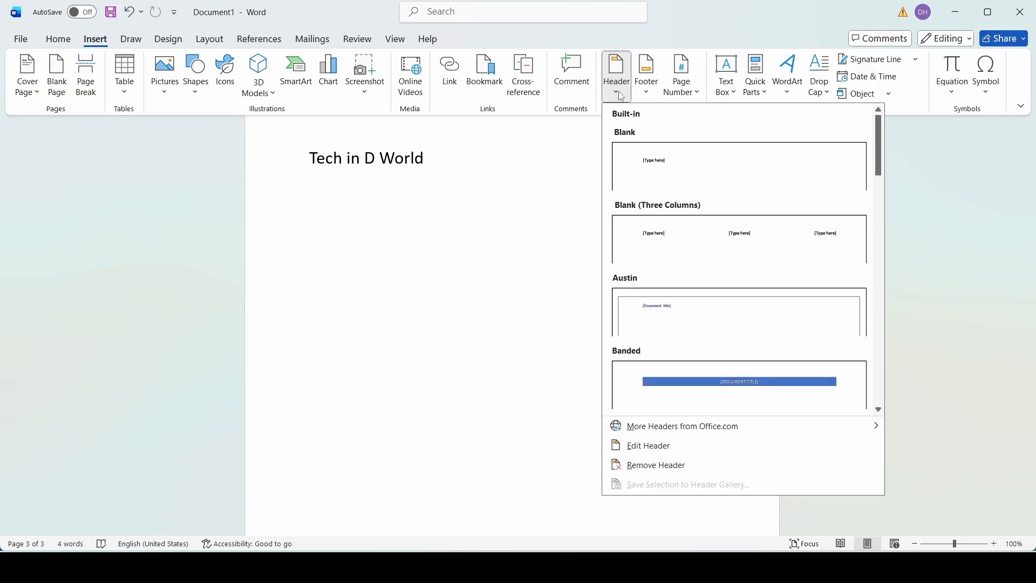
click(648, 468)
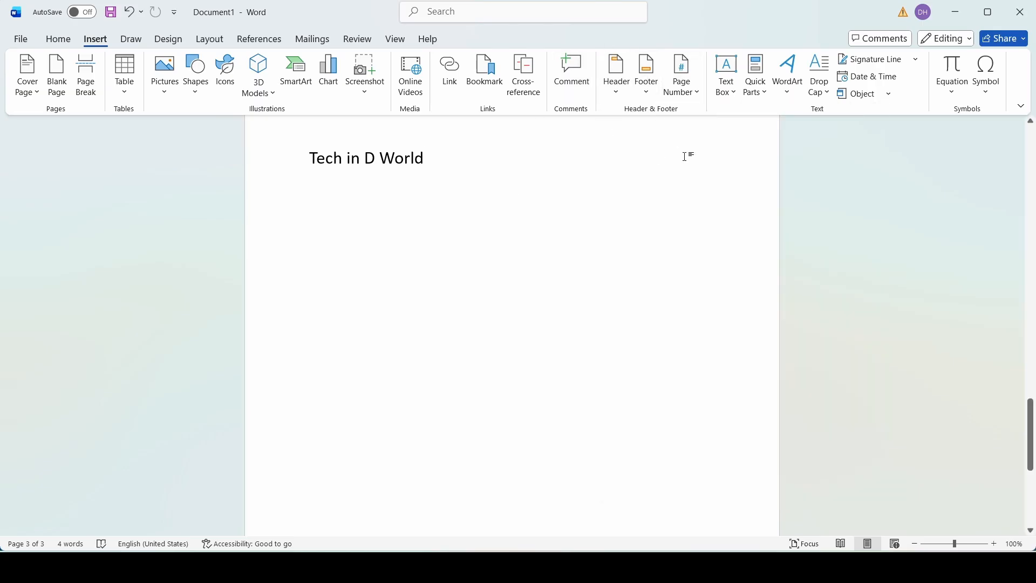
Remove the footer from the document and check the end of the last page
scroll(687, 157, up, 1)
click(648, 87)
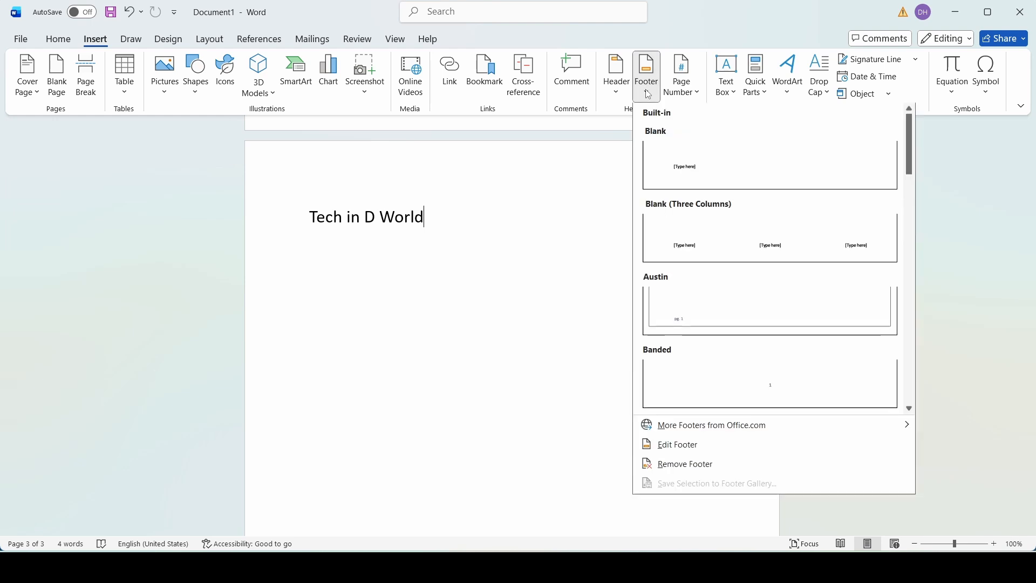
click(685, 465)
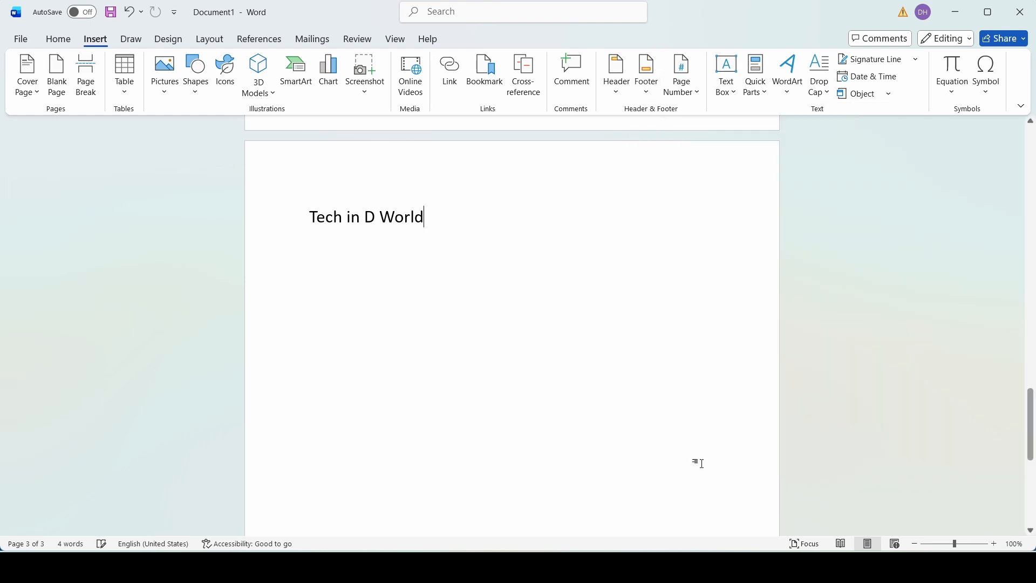
scroll(493, 411, down, 5)
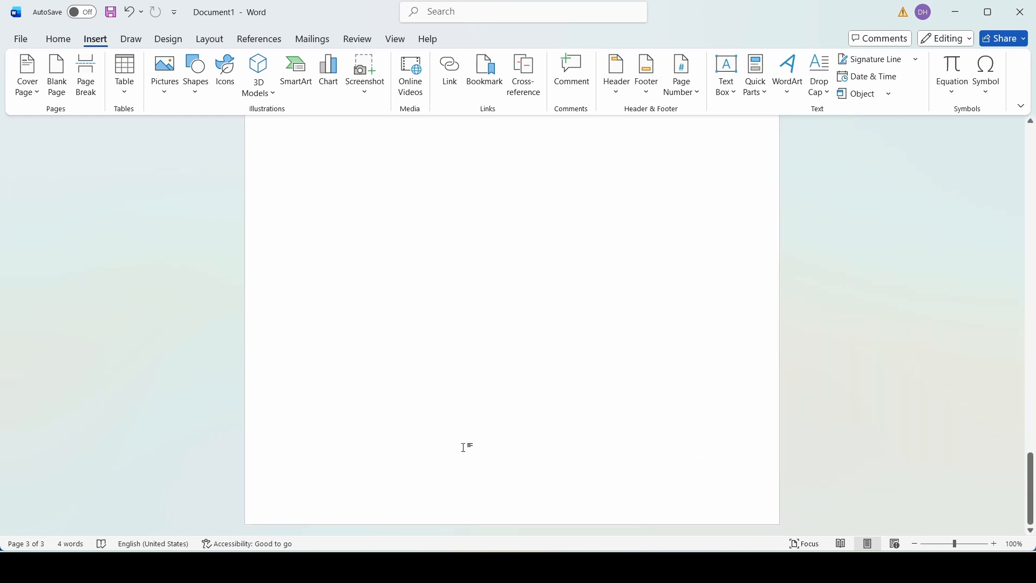
scroll(364, 342, up, 1)
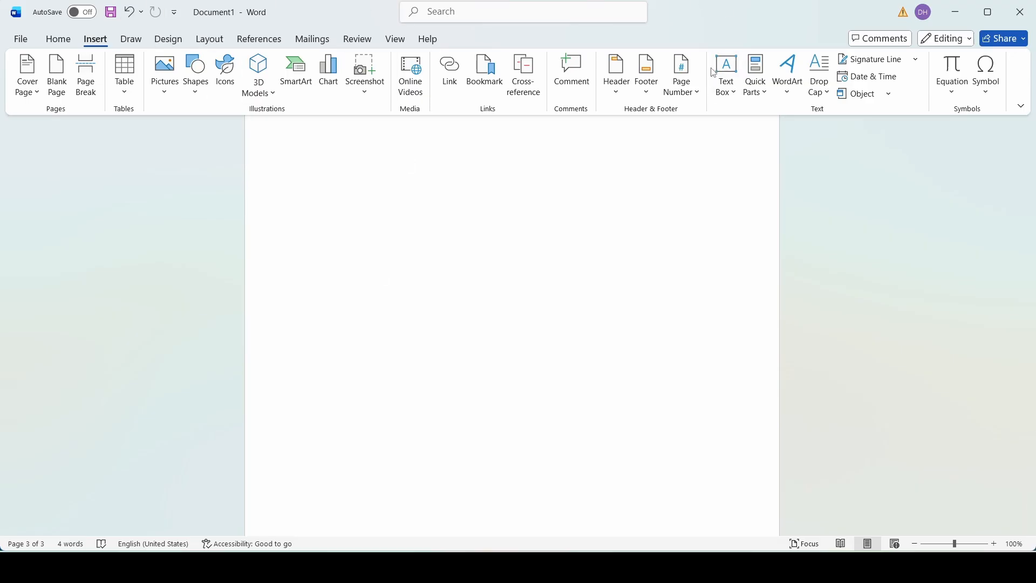
click(696, 94)
click(544, 189)
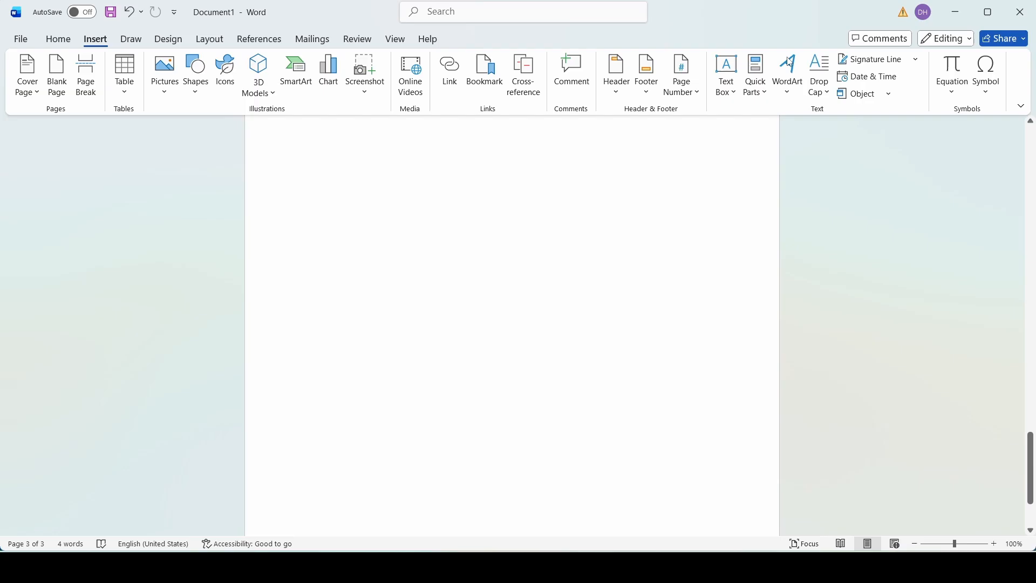
Browse the gallery of built-in text box designs
click(731, 97)
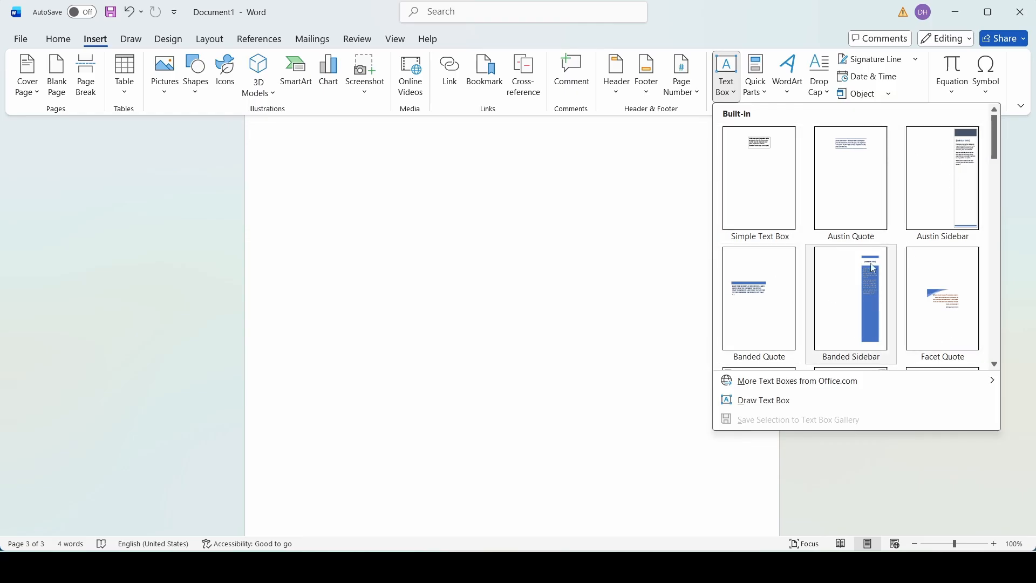
scroll(863, 270, down, 5)
scroll(874, 267, up, 5)
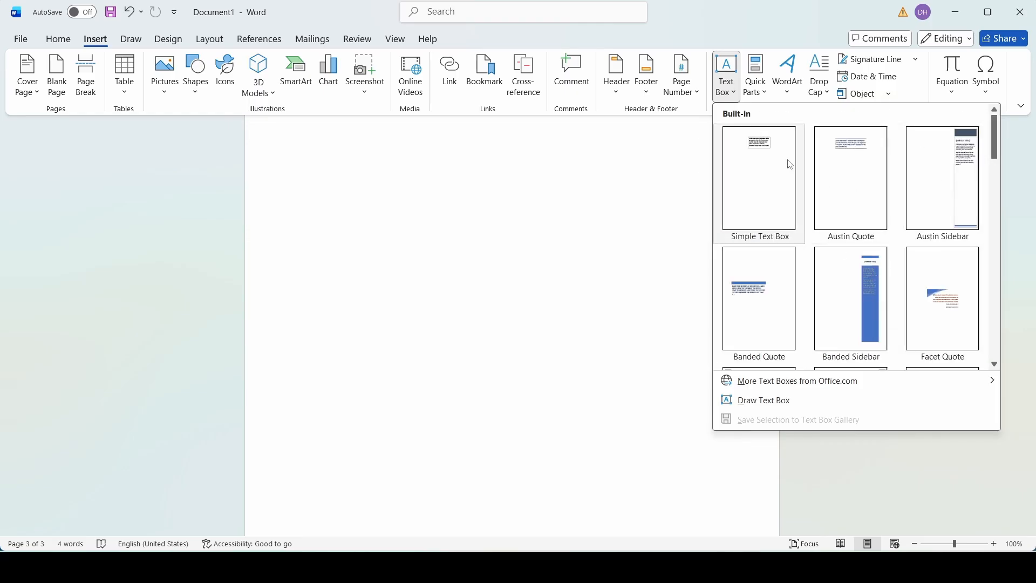
Draw a text box about 10.5 cm wide and 4.2 cm high on page 3 and enter "liyuiyudhmj;lkgfjddcv" in it
click(759, 402)
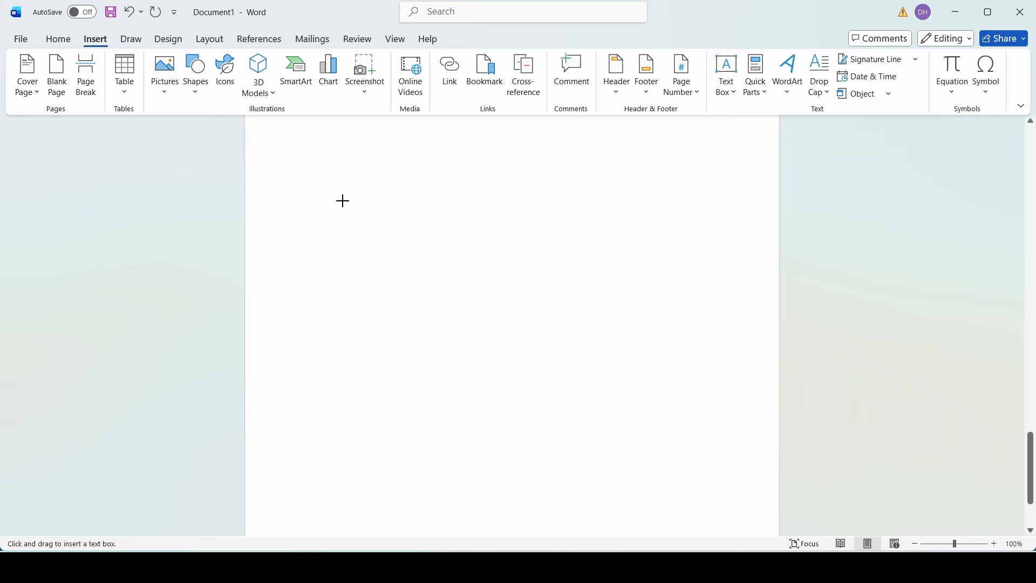
drag(344, 201, 612, 308)
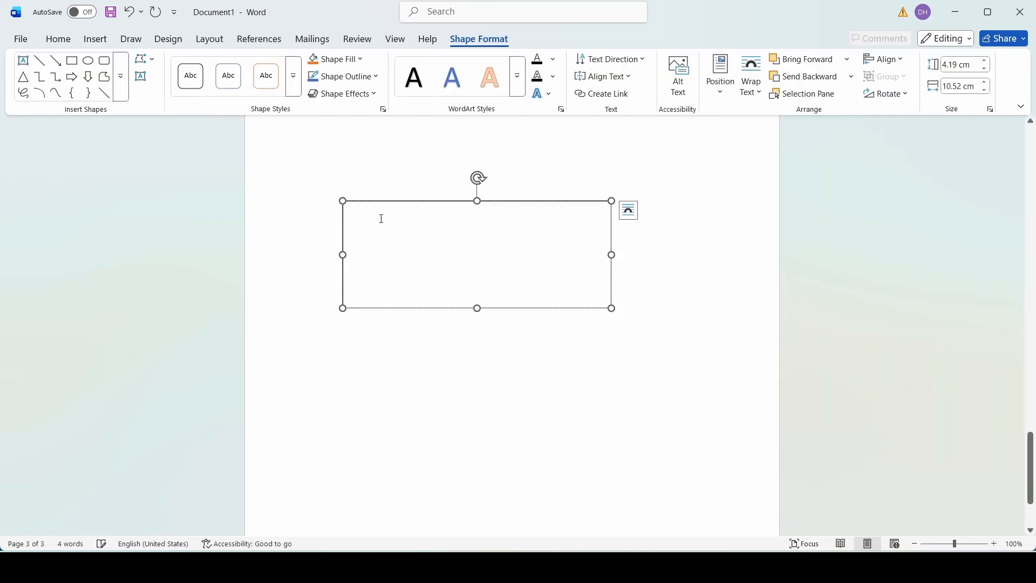
text(liyuiyudhmj;lkgfjddcv)
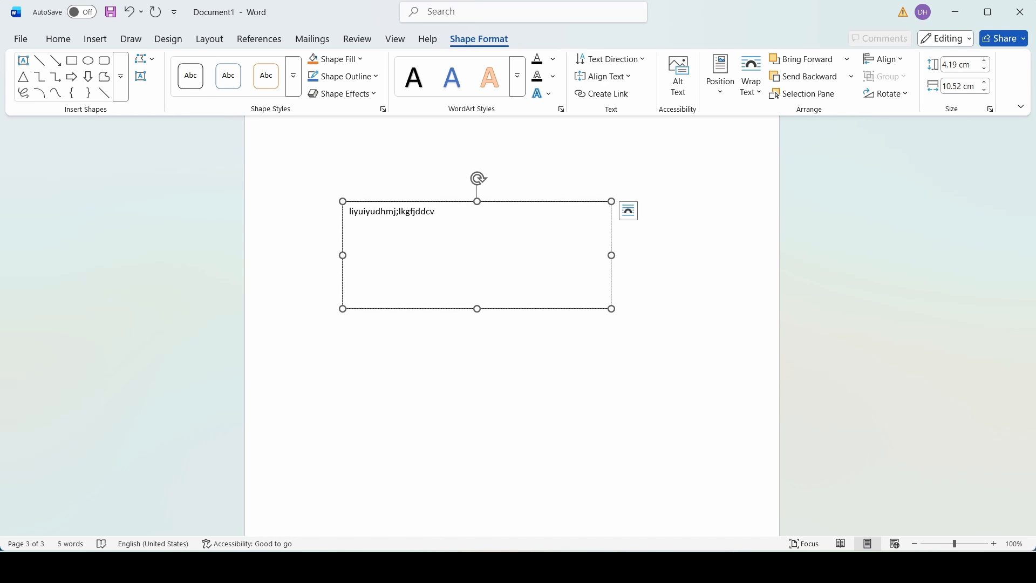
Erase the sample text from the text box and delete the empty box from the page
key(BackSpace)
key(BackSpace)
key(BackSpace)
key(BackSpace)
key(BackSpace)
key(BackSpace)
key(BackSpace)
key(BackSpace)
key(BackSpace)
key(BackSpace)
key(BackSpace)
key(BackSpace)
key(BackSpace)
key(BackSpace)
key(BackSpace)
key(BackSpace)
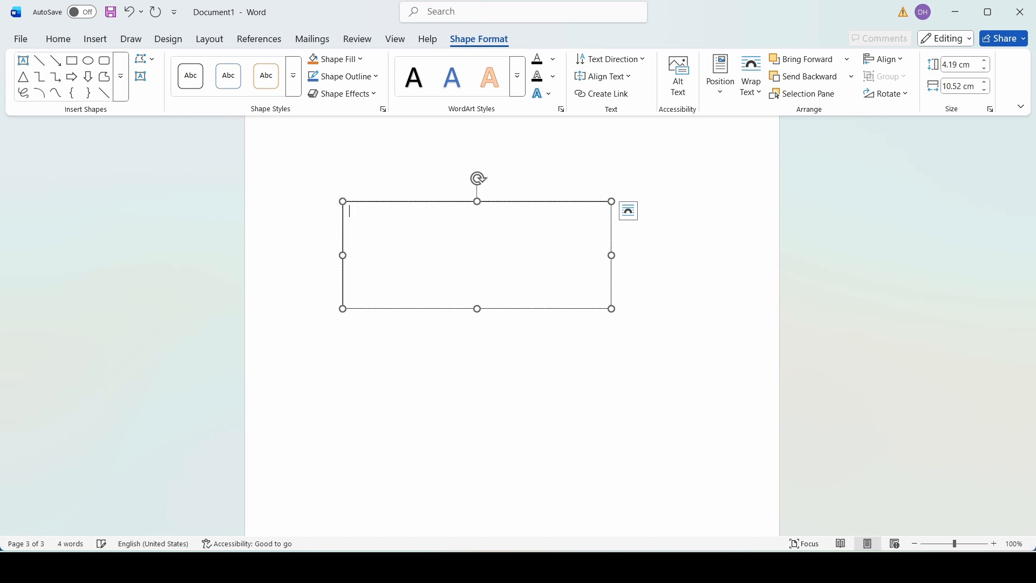
click(373, 202)
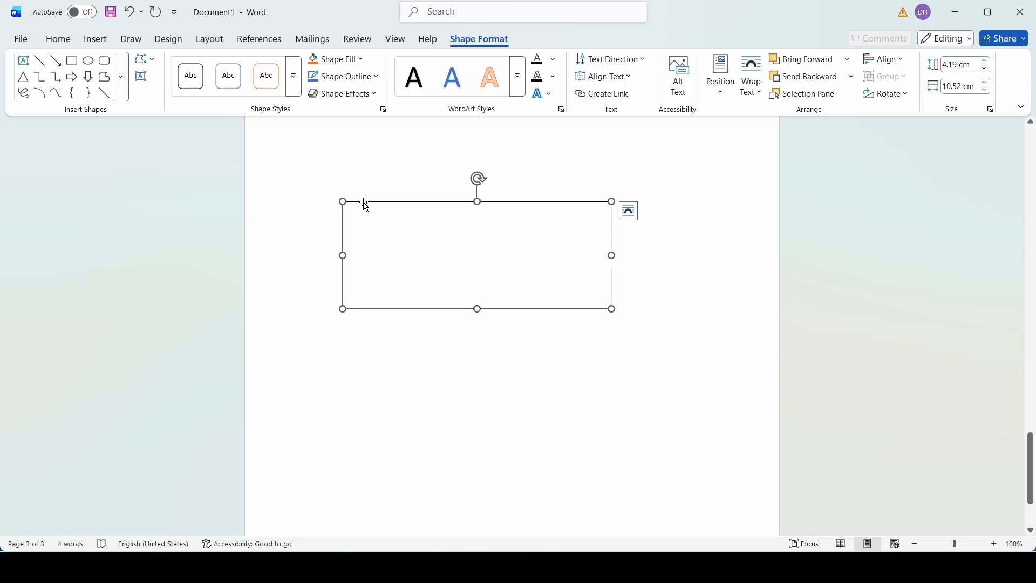
key(Delete)
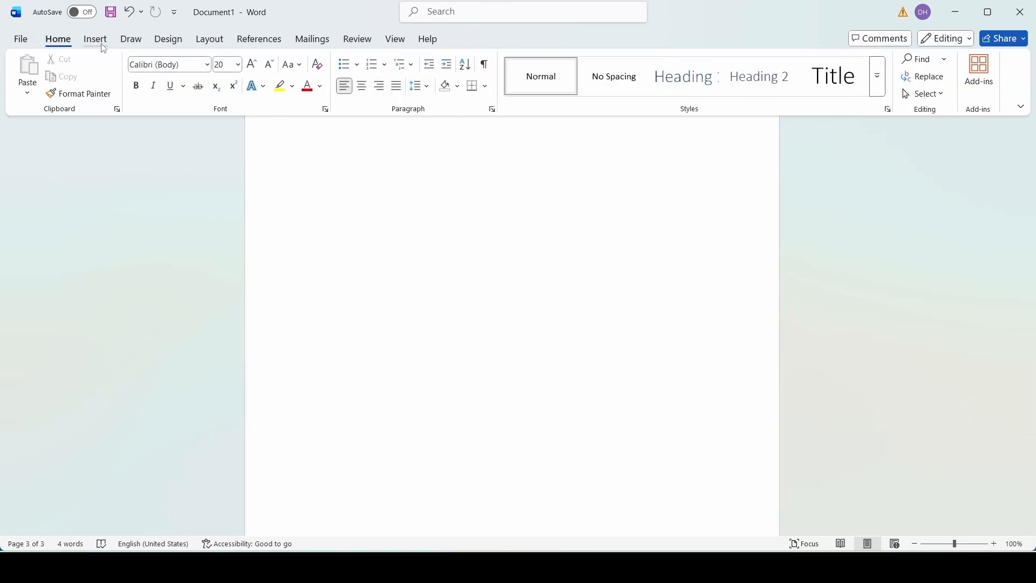
Insert the built-in Area of Circle equation in front of "Tech in D World" and undo the insertion
click(95, 38)
click(952, 75)
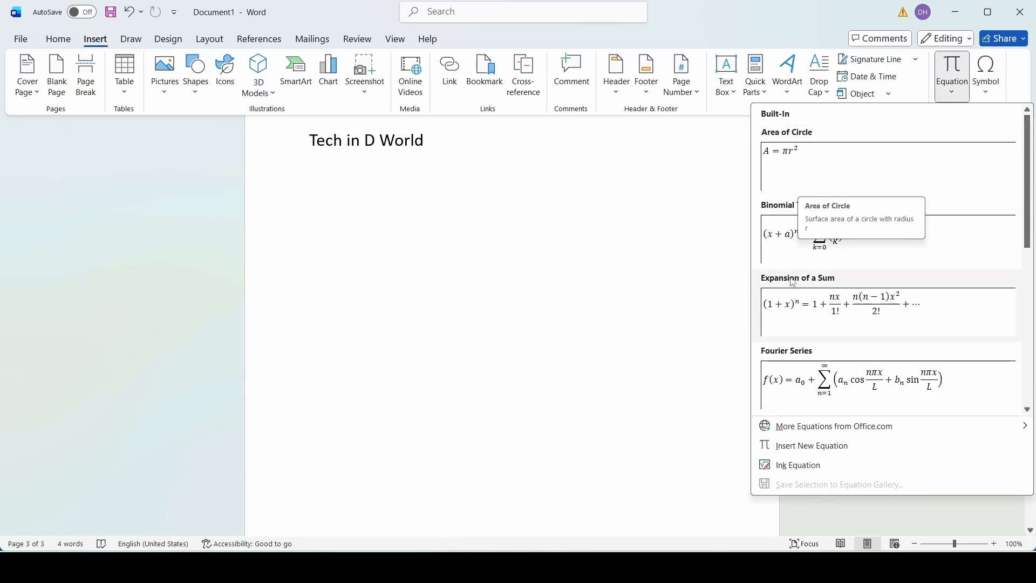
scroll(818, 296, down, 5)
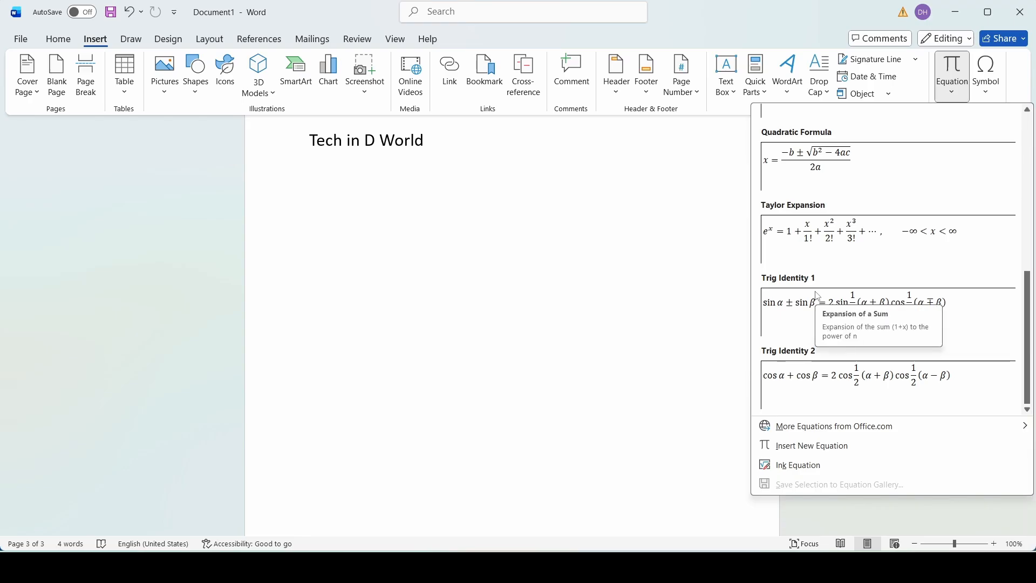
scroll(818, 296, up, 5)
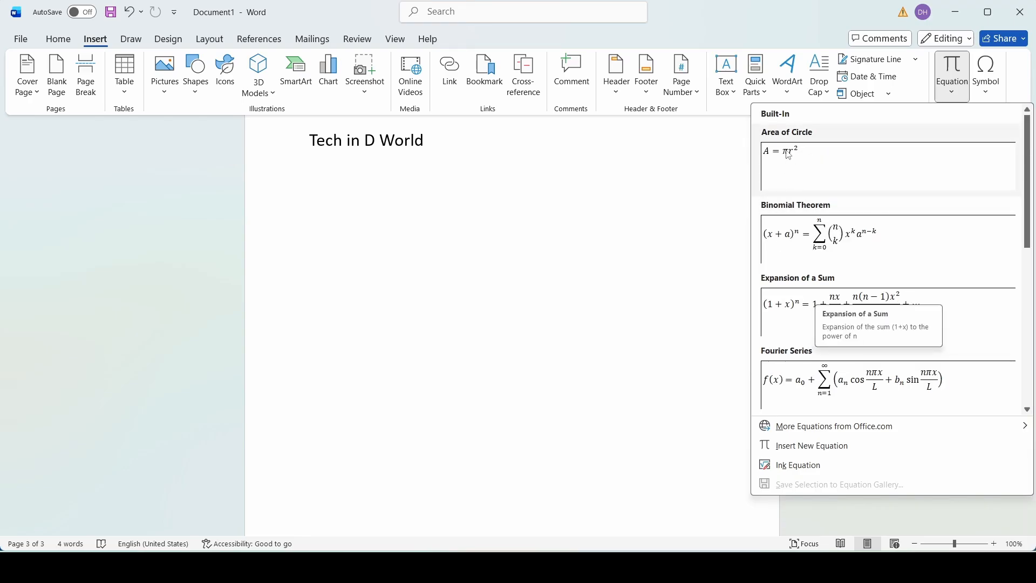
click(790, 150)
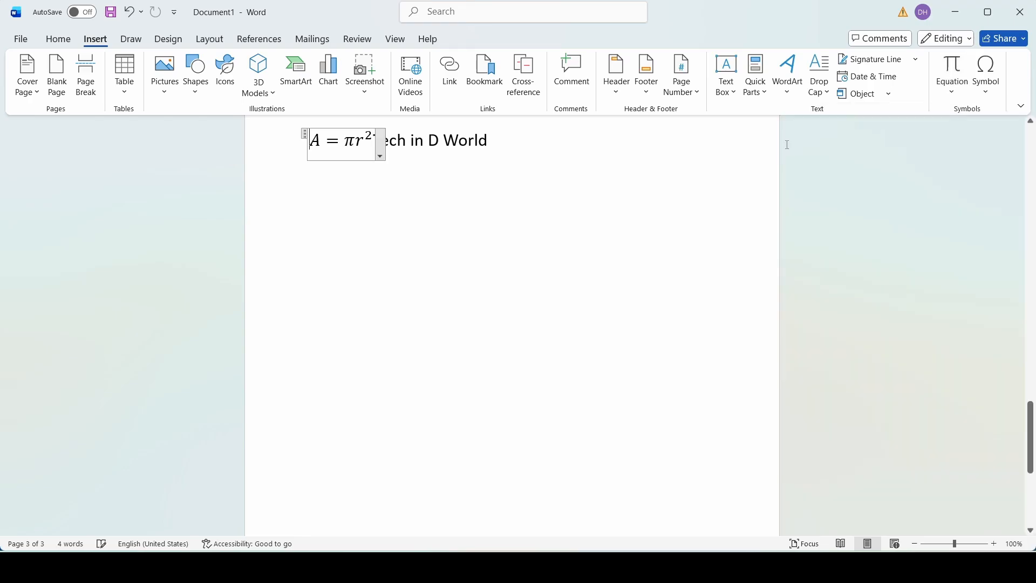
right_click(387, 216)
click(336, 160)
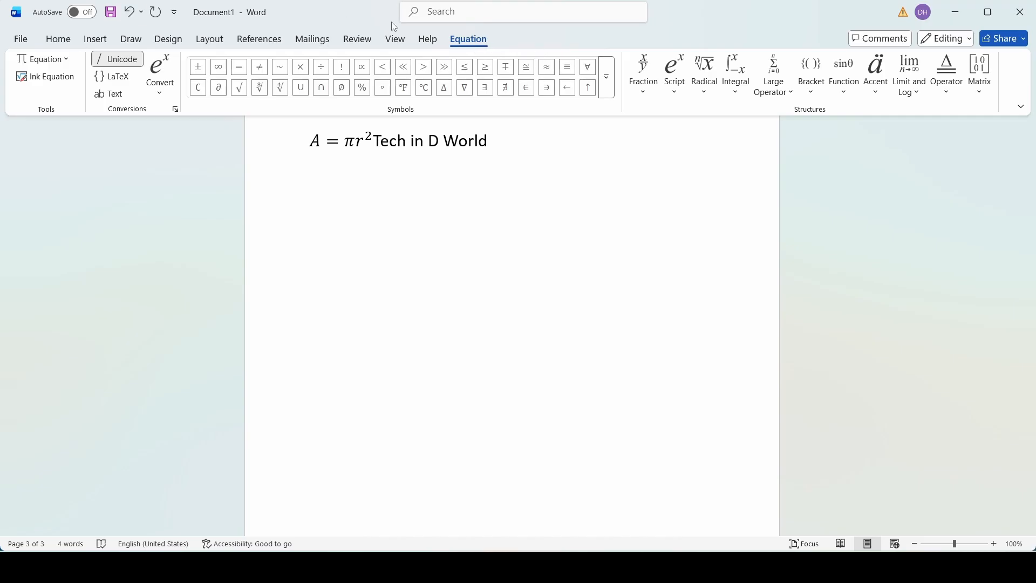
key(ctrl+z)
key(Return)
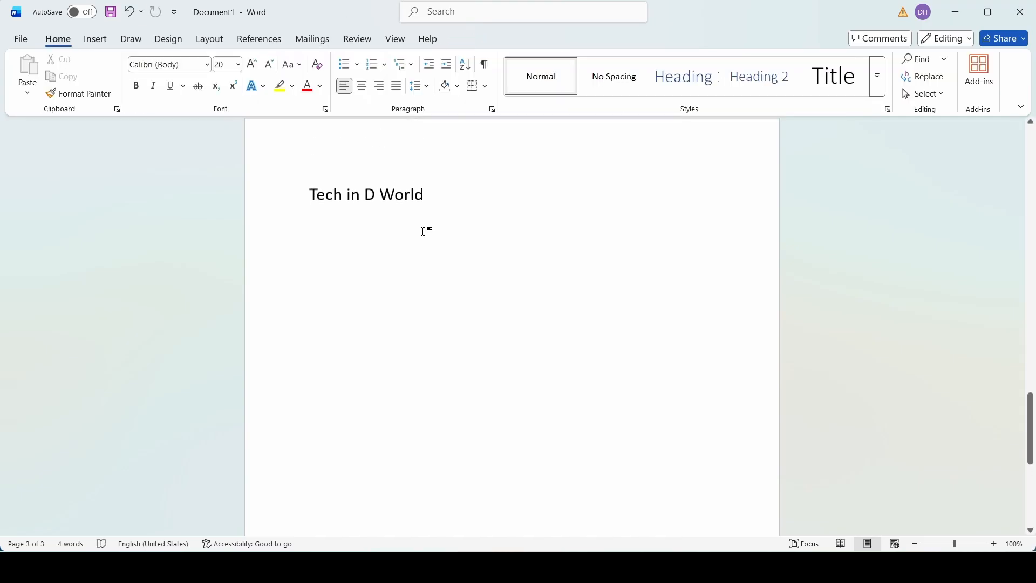
Insert the smiley face symbol in front of the "Tech in D World" text
click(96, 39)
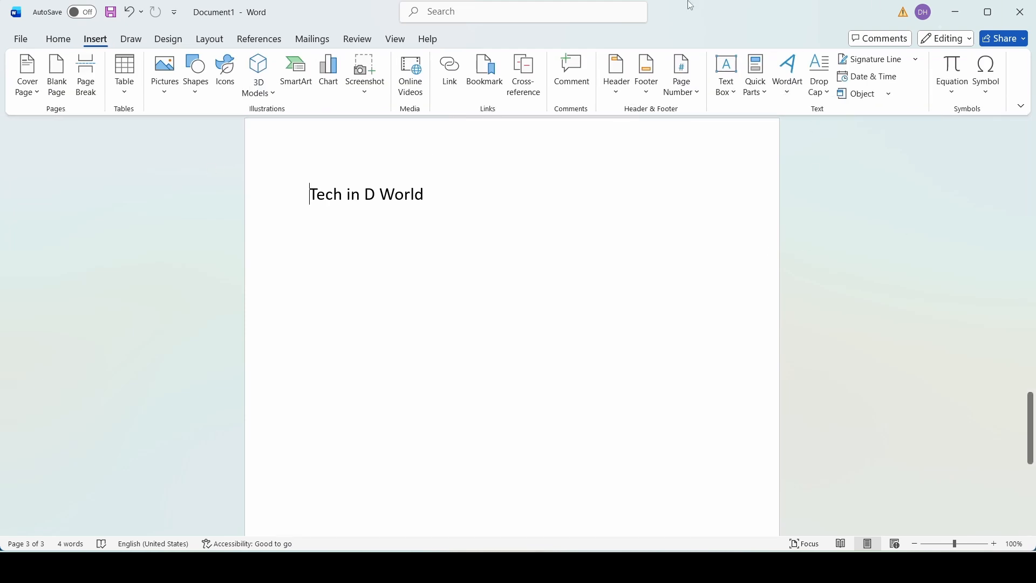
click(989, 88)
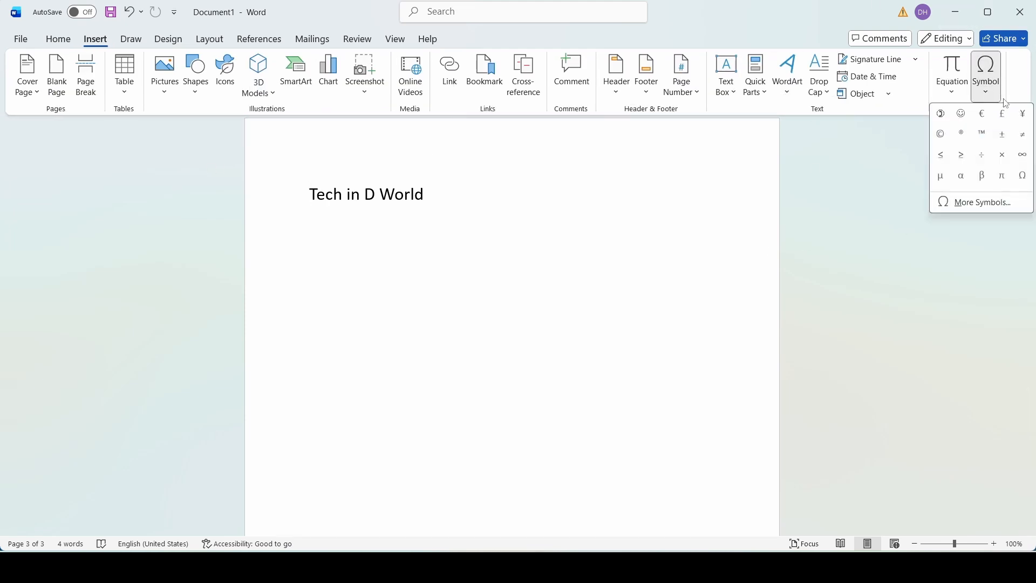
click(967, 115)
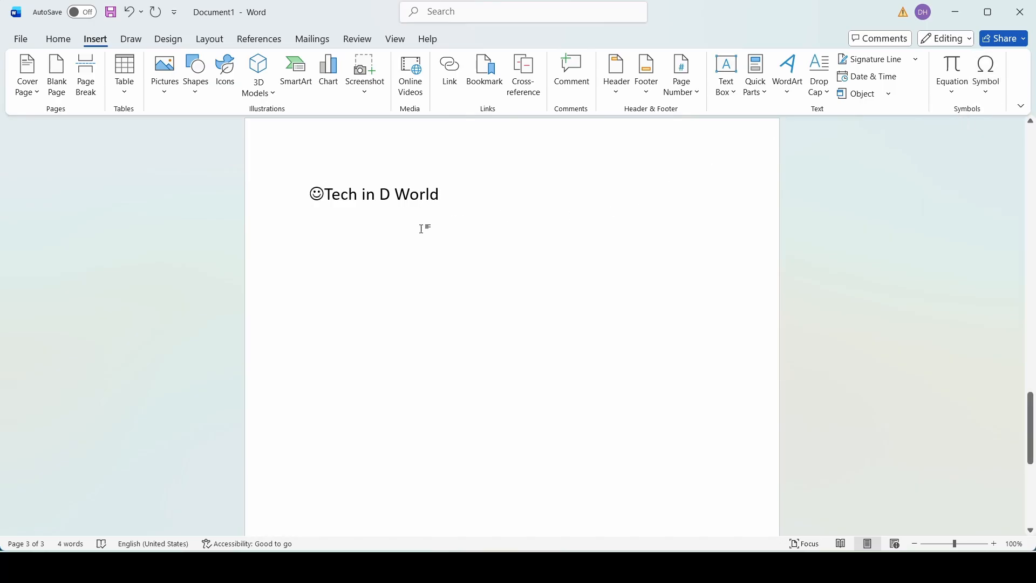
Insert the Om symbol from the Wingdings font, character code 92, directly after the smiley face
click(989, 88)
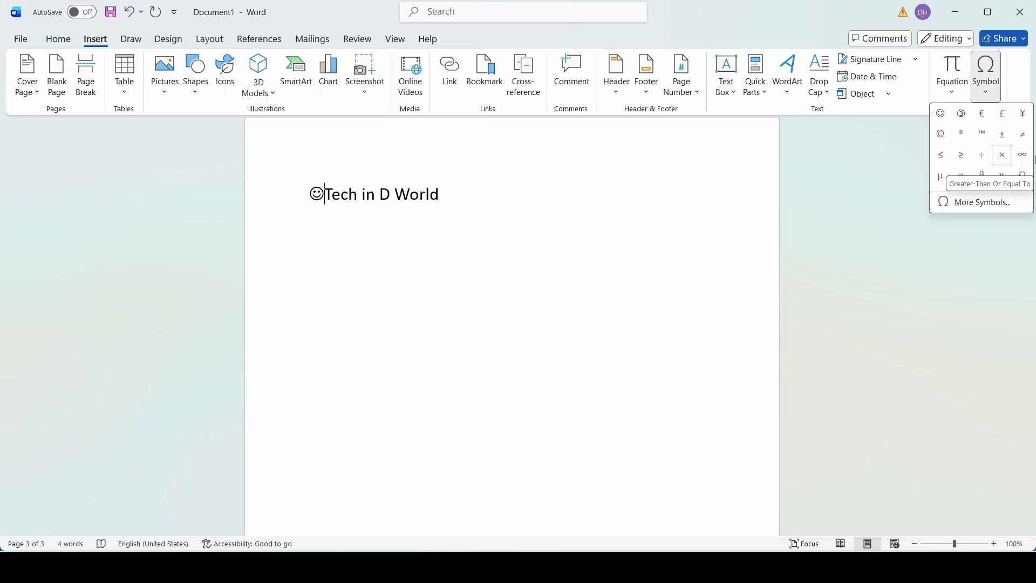
click(969, 205)
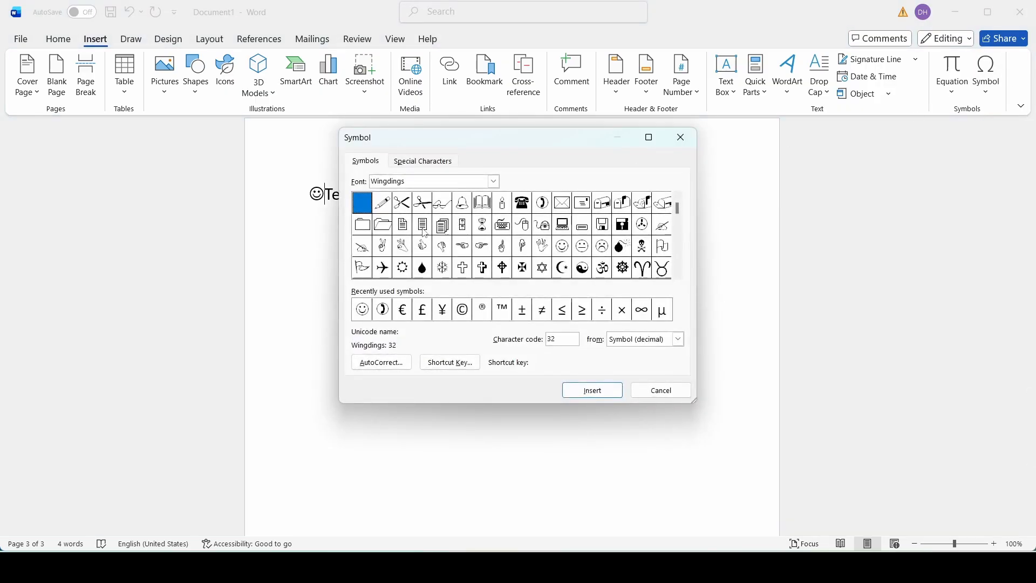
click(502, 309)
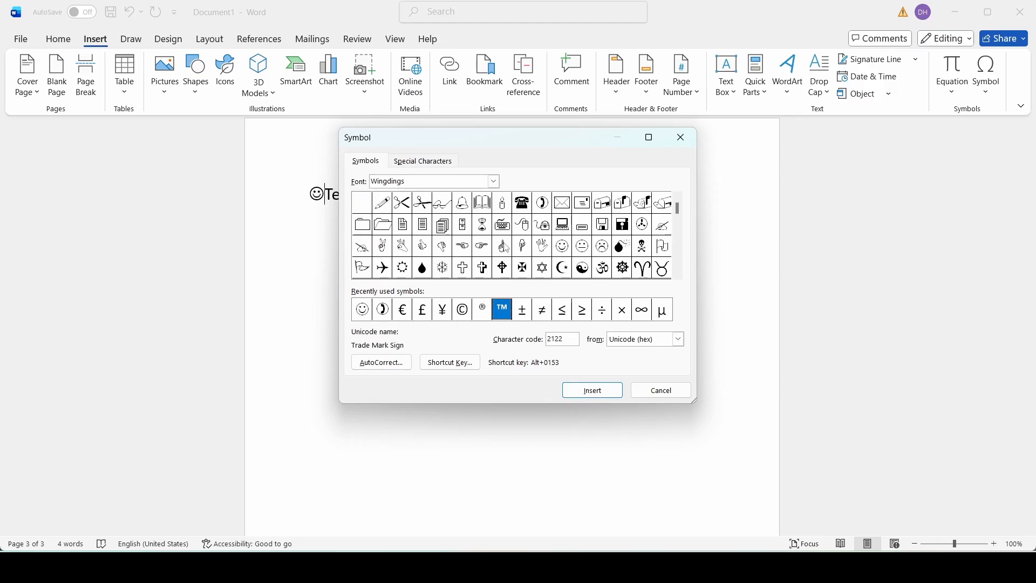
click(524, 204)
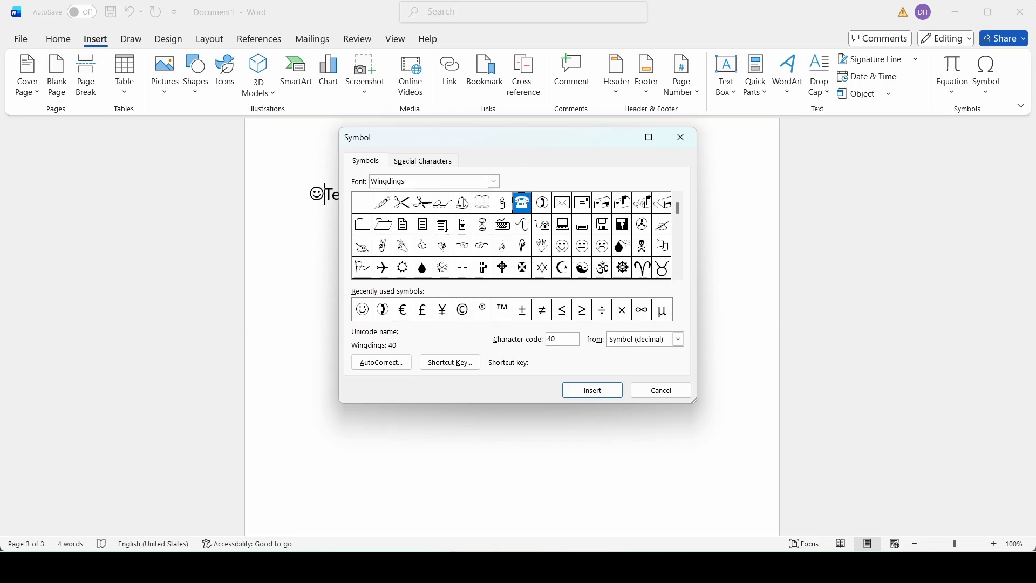
click(463, 204)
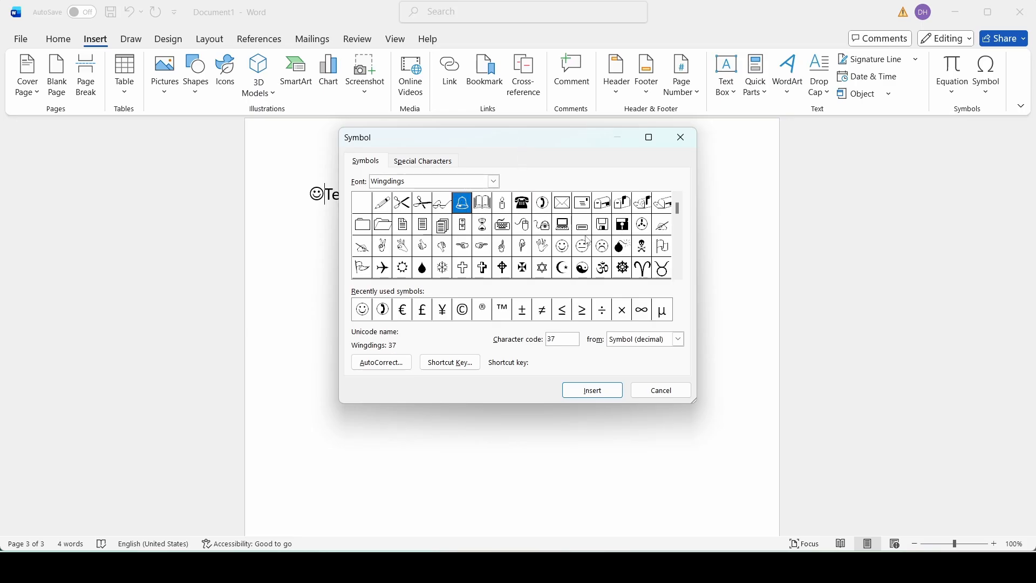
click(603, 268)
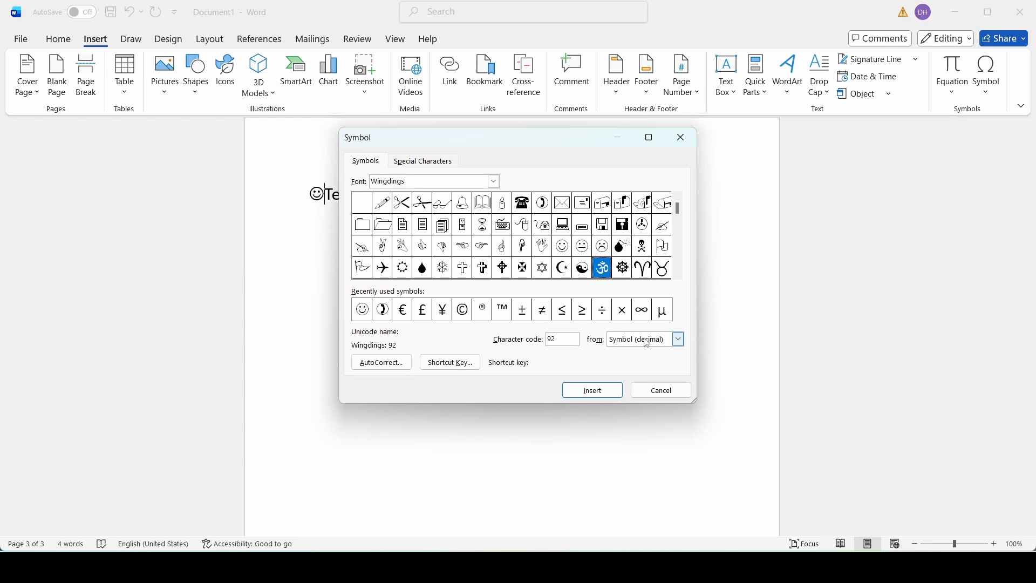
click(593, 391)
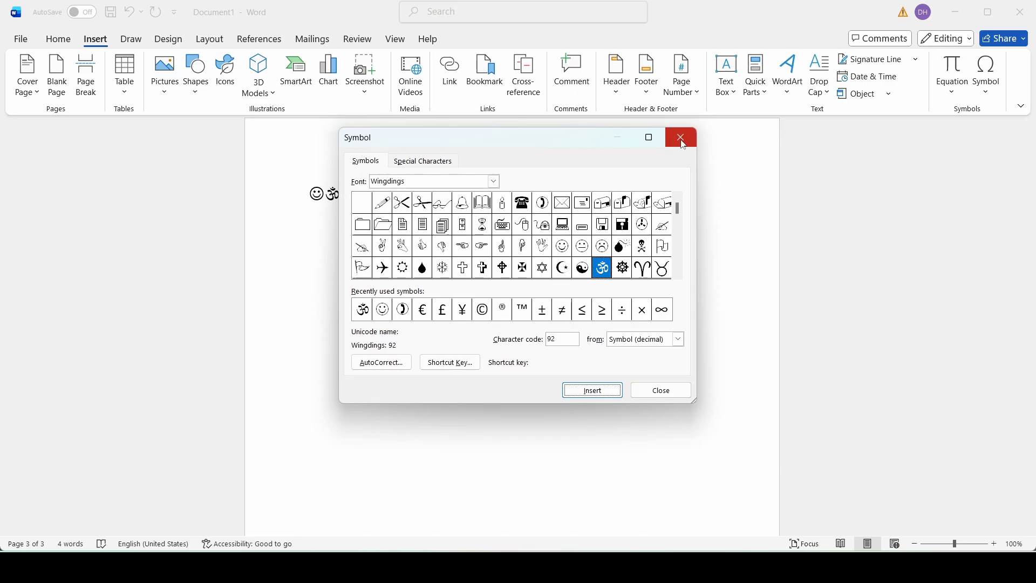
click(662, 396)
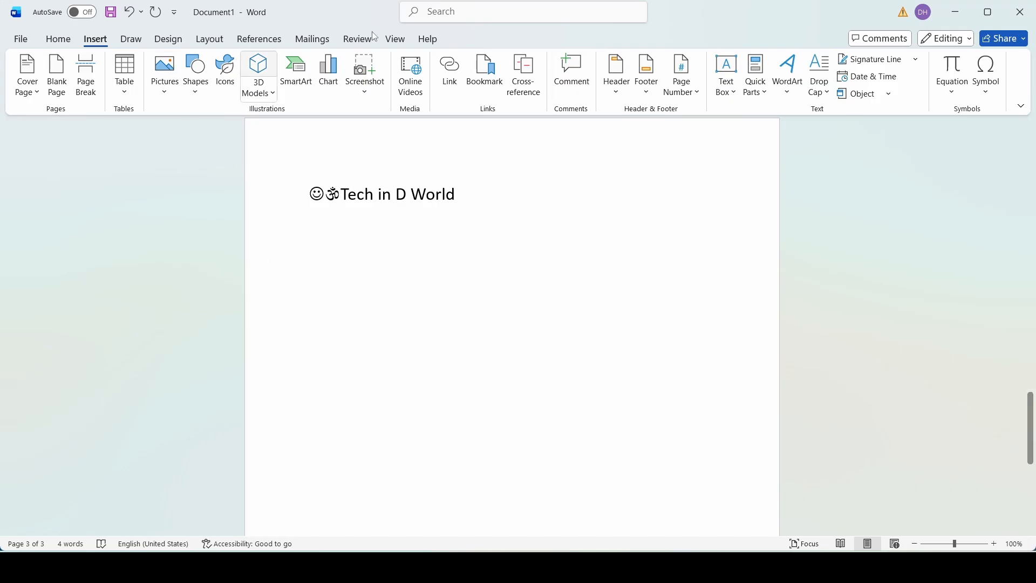
Delete the two inserted symbols in front of the "Tech in D World" text
click(132, 40)
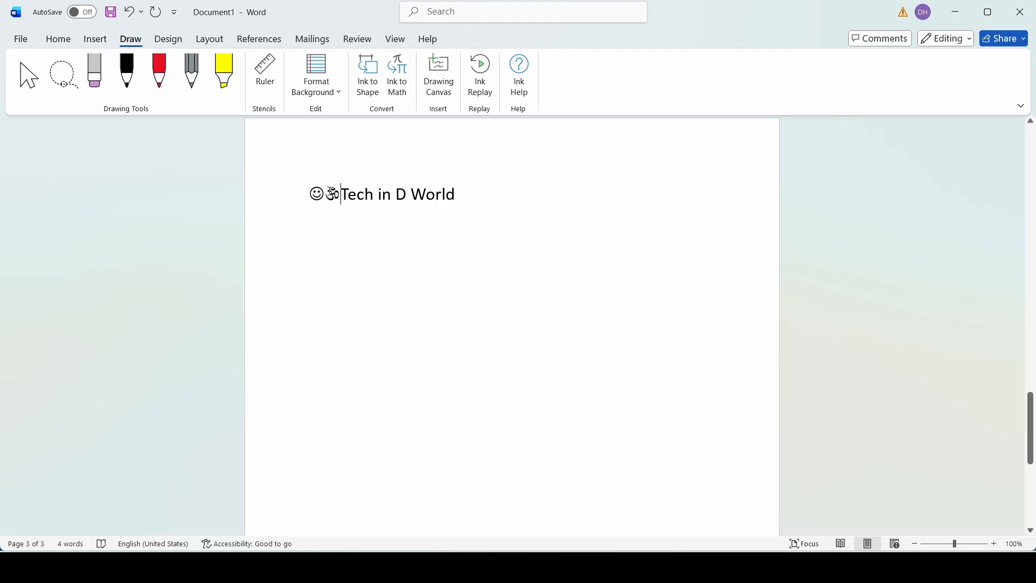
key(BackSpace)
key(BackSpace)
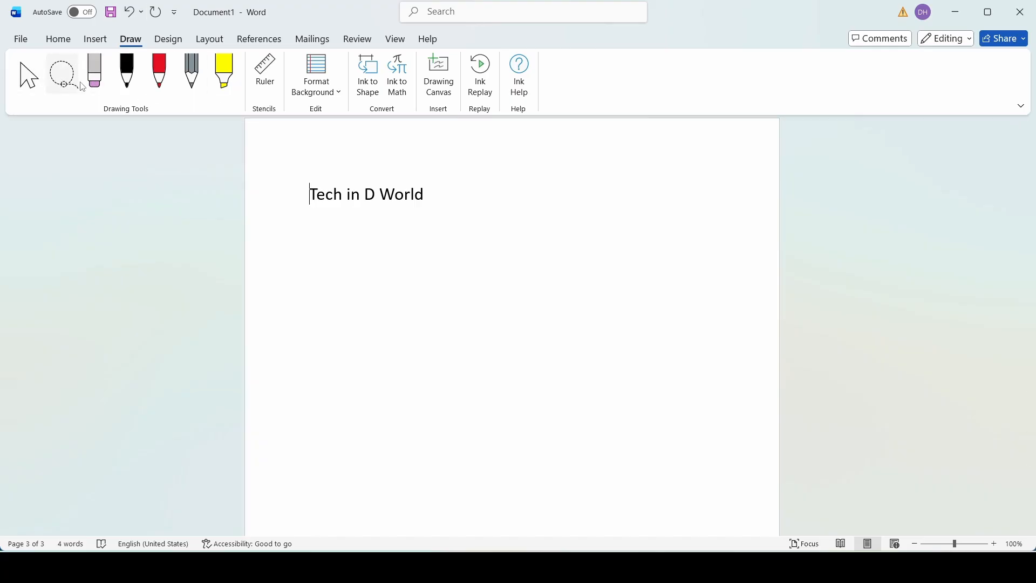
Show the drawing ruler, move it slightly across the page and hide it
click(273, 72)
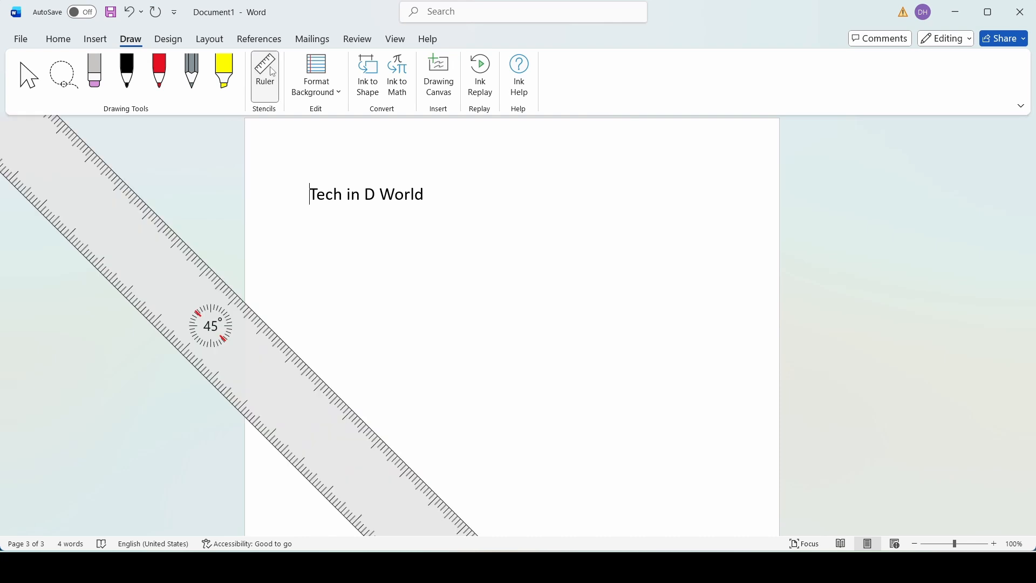
mouse_move(213, 332)
mouse_down()
mouse_move(650, 284)
mouse_move(532, 322)
mouse_move(438, 316)
mouse_move(543, 239)
mouse_move(355, 348)
mouse_move(219, 322)
mouse_up()
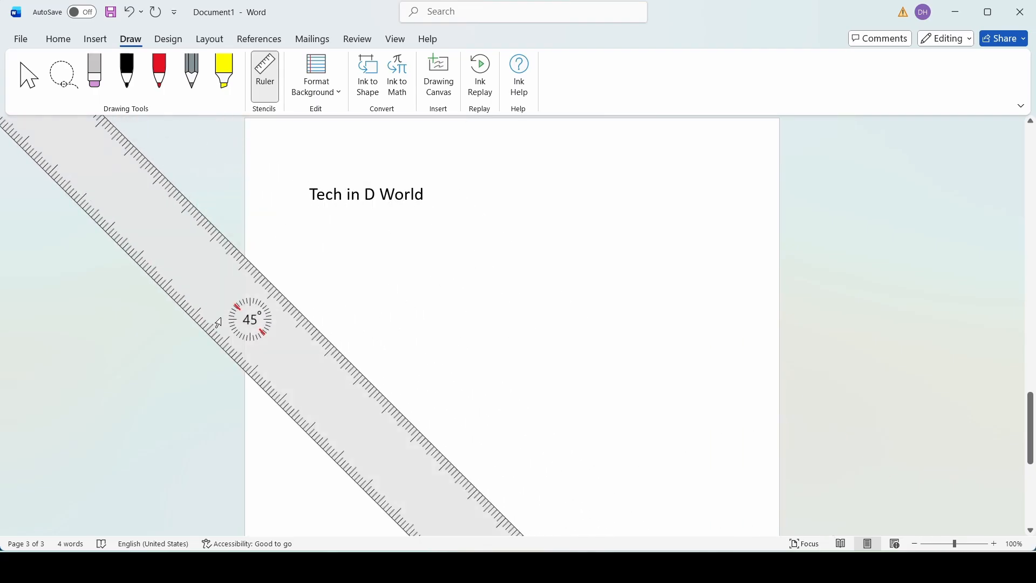
click(265, 75)
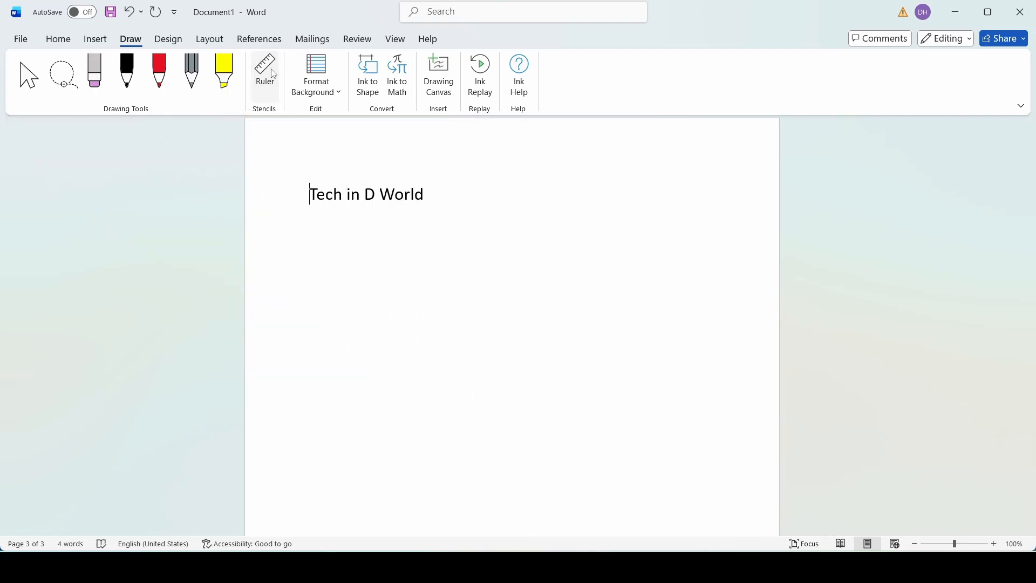
Apply the Narrow Ruled rule lines as the document's background and check them across the pages
click(340, 97)
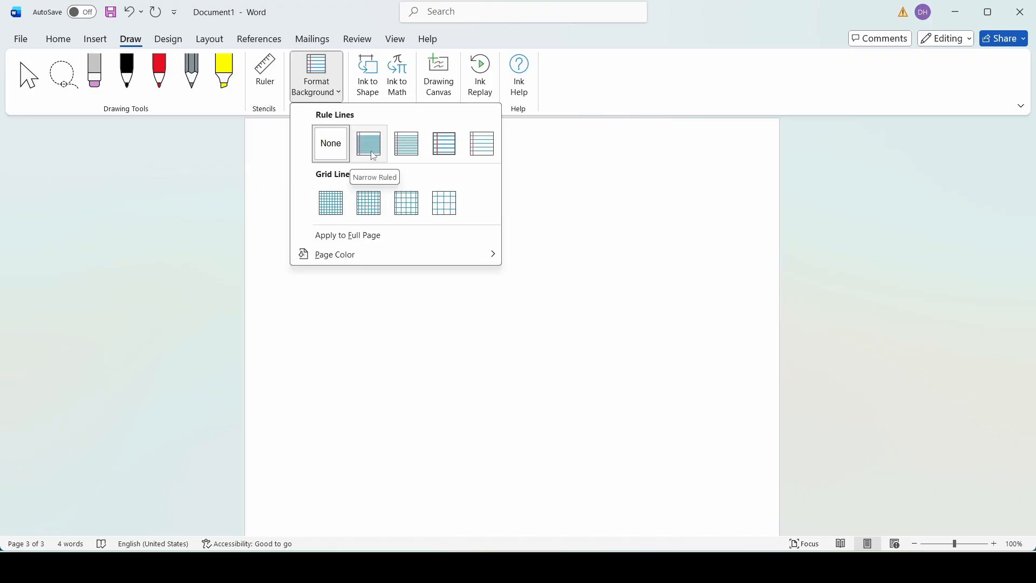
click(374, 156)
scroll(469, 260, down, 5)
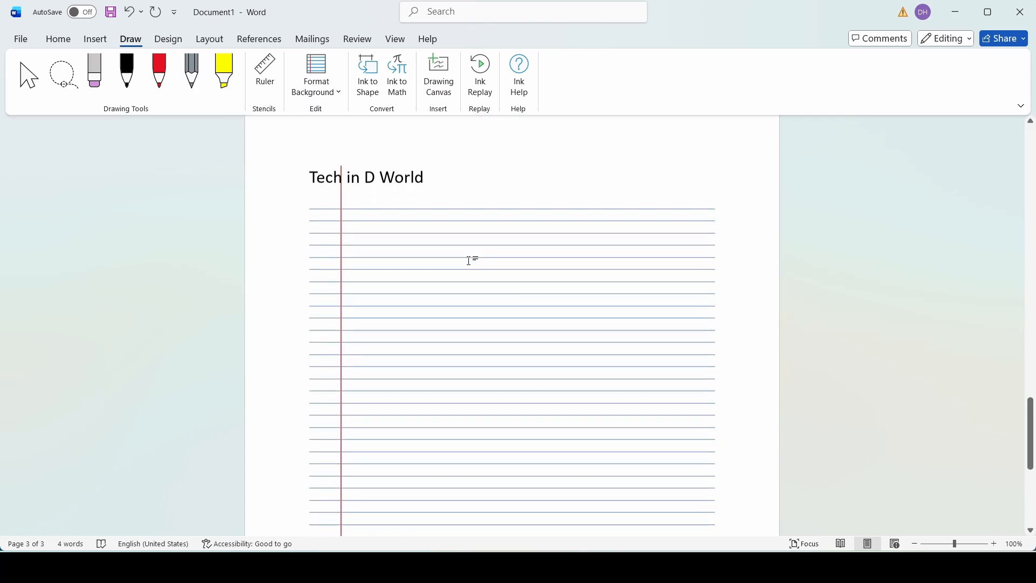
scroll(469, 261, up, 8)
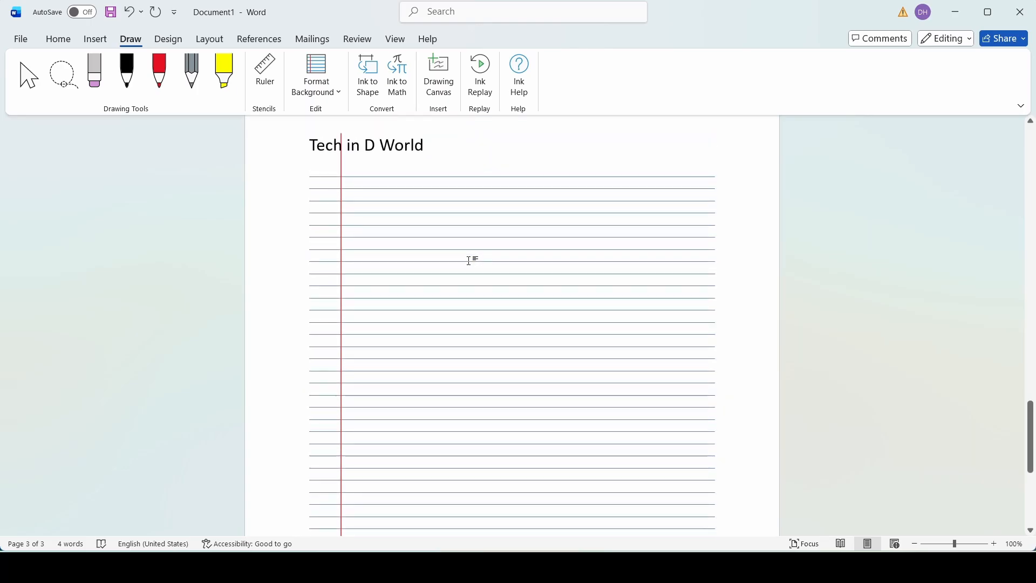
scroll(469, 260, up, 15)
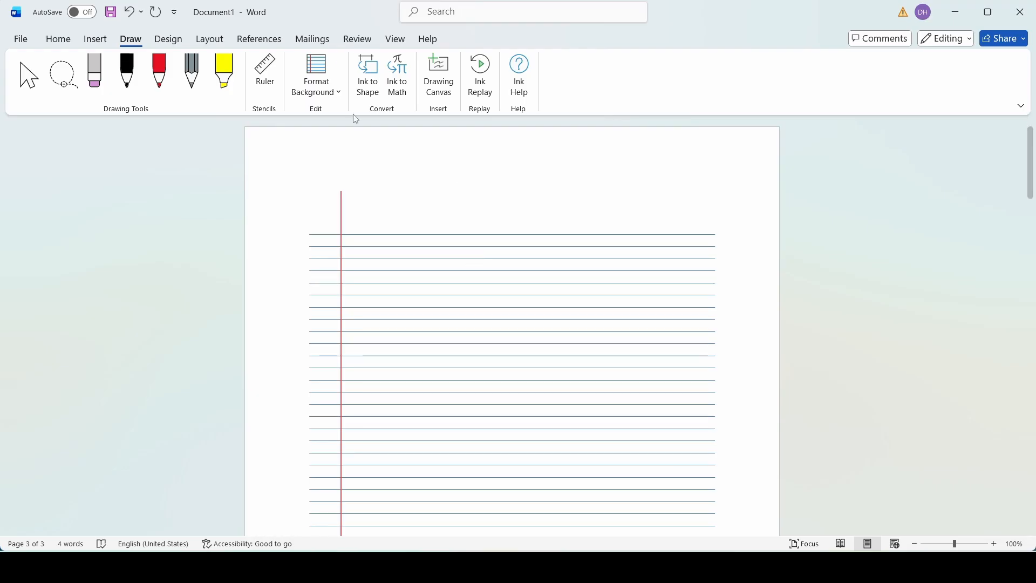
click(342, 96)
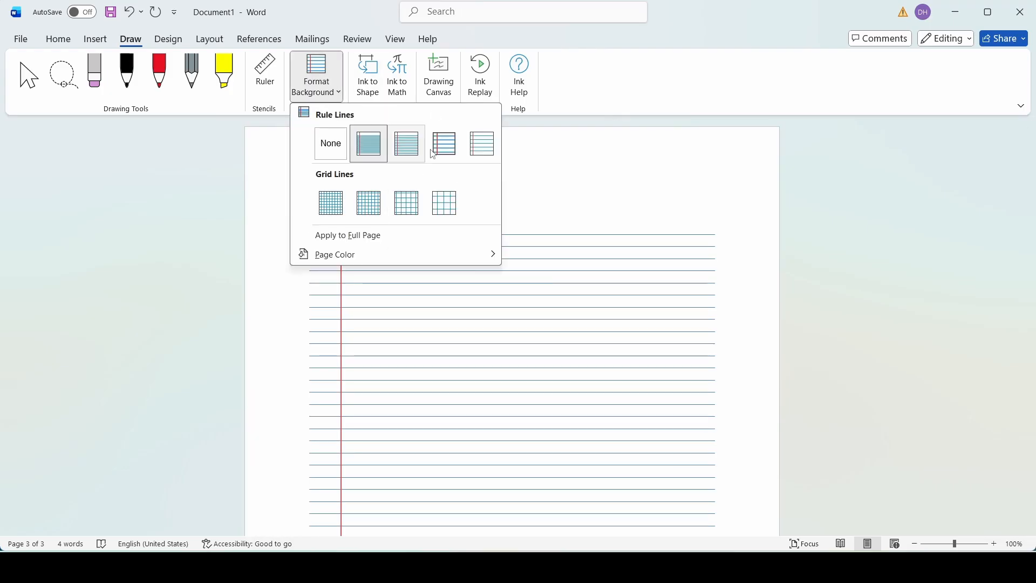
click(252, 175)
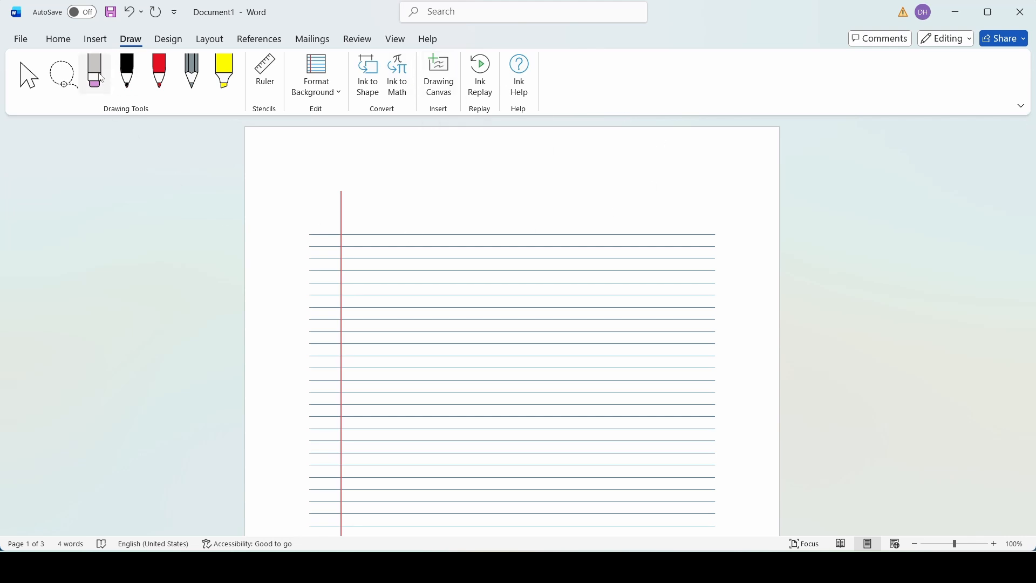
Draw a freehand scribble with the black pen across the ruled lines, and erase the whole stroke
click(128, 74)
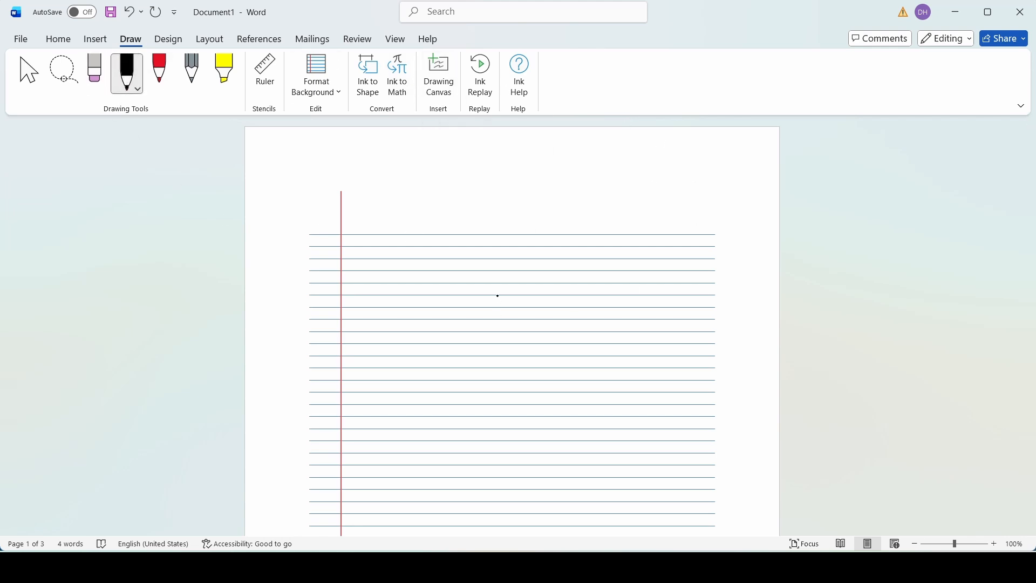
mouse_move(459, 255)
mouse_down()
mouse_move(457, 282)
mouse_move(597, 298)
mouse_move(594, 314)
mouse_move(511, 381)
mouse_move(375, 316)
mouse_move(396, 323)
mouse_up()
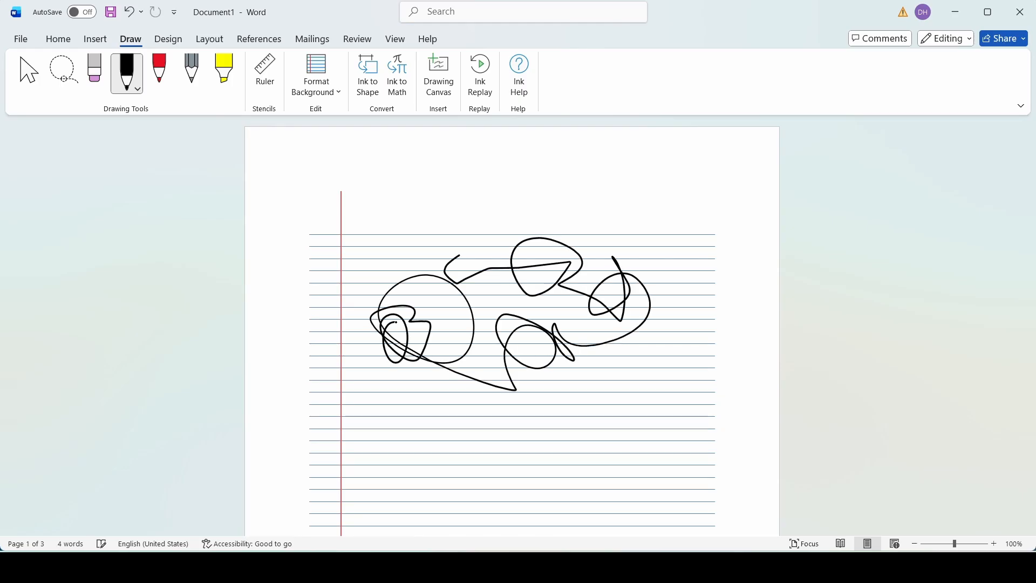
click(98, 82)
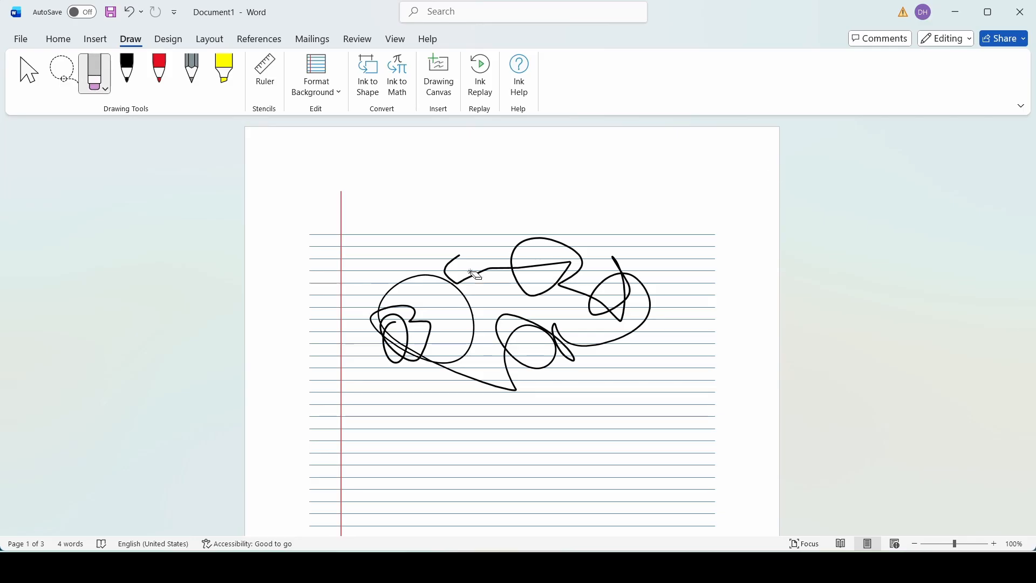
click(571, 265)
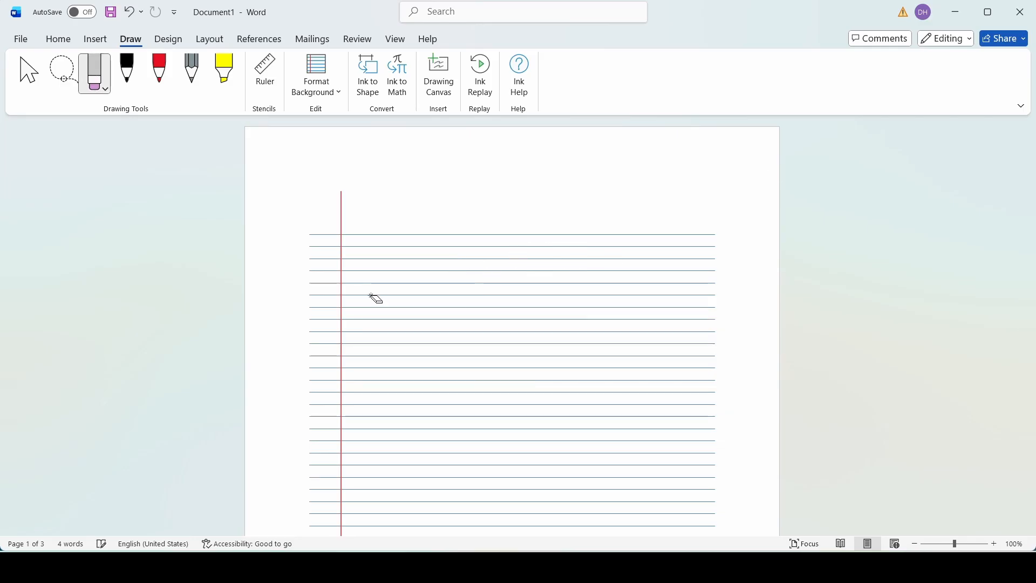
click(30, 75)
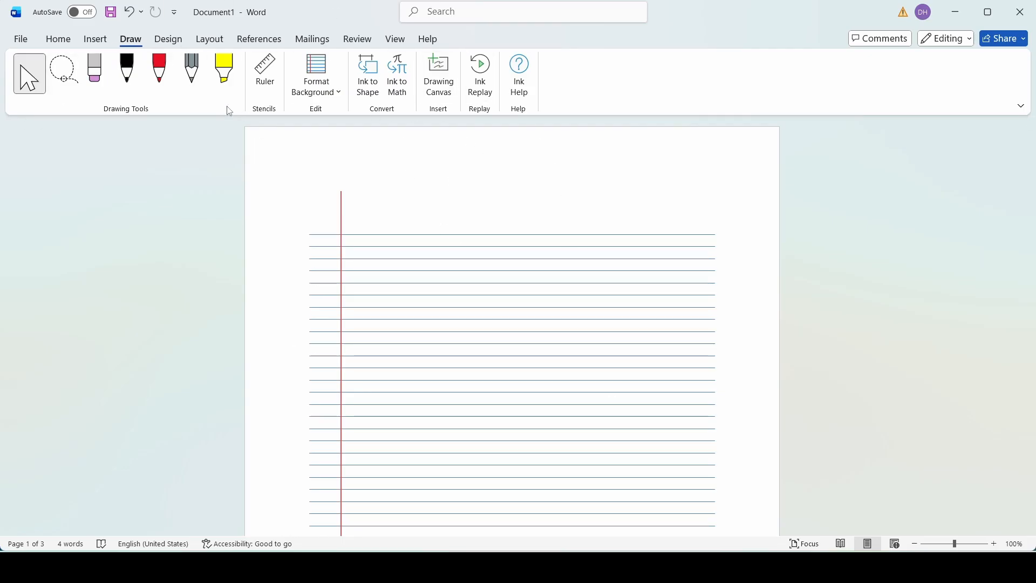
Apply the document theme with crimson and pink accents and the second built-in style set, which has a crimson title
click(168, 41)
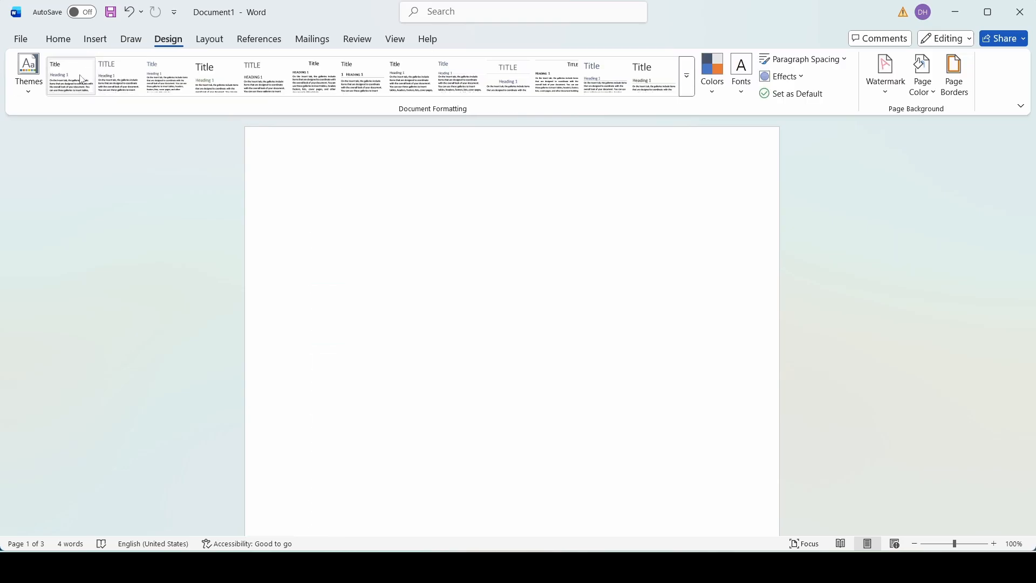
click(128, 80)
click(30, 89)
click(84, 153)
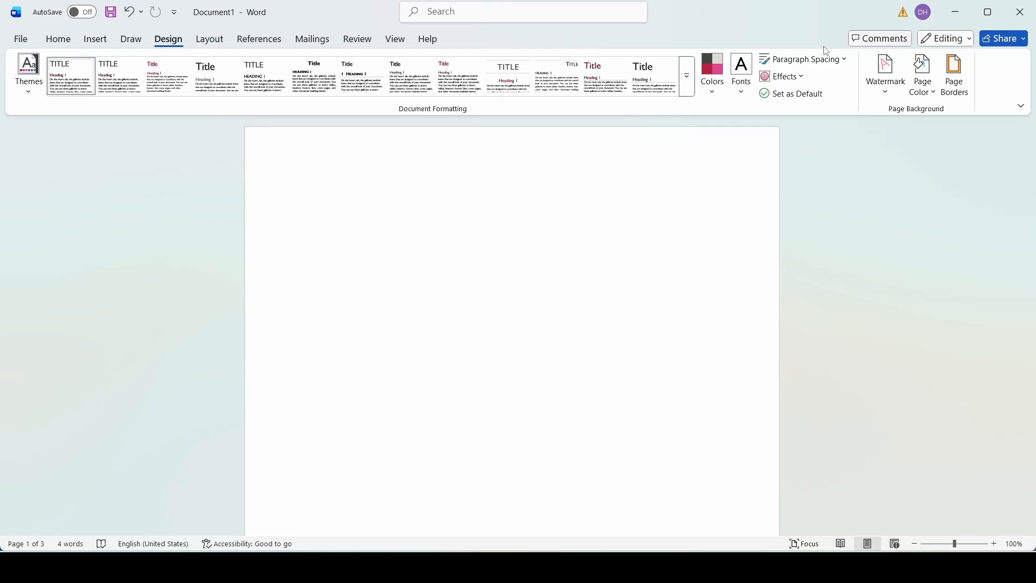
click(689, 77)
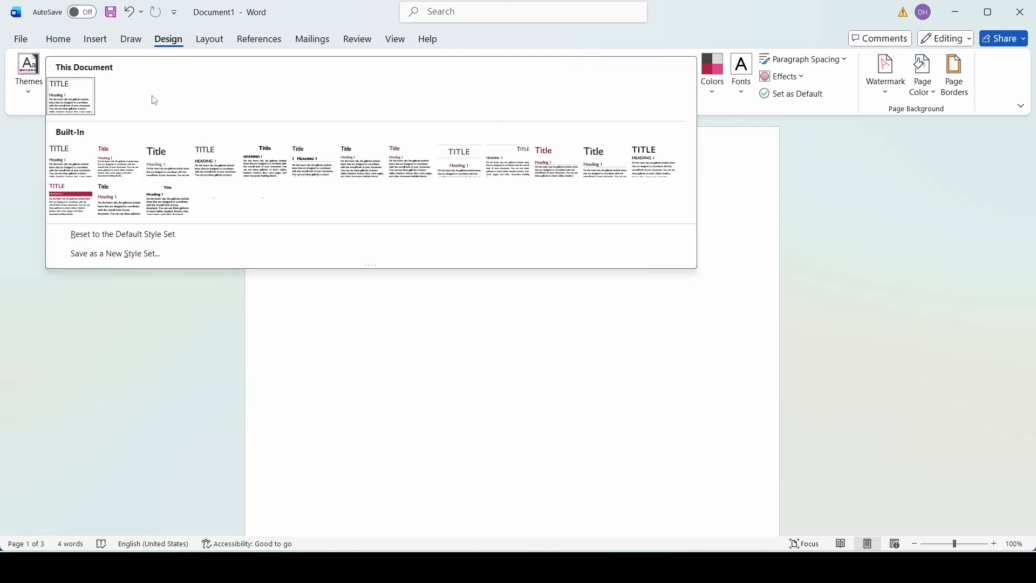
click(129, 166)
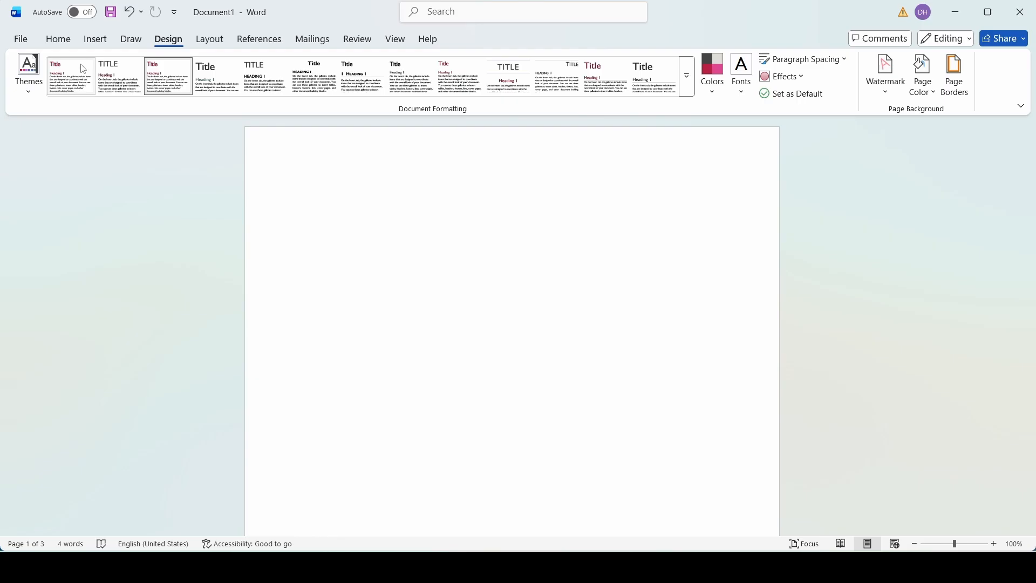
click(689, 80)
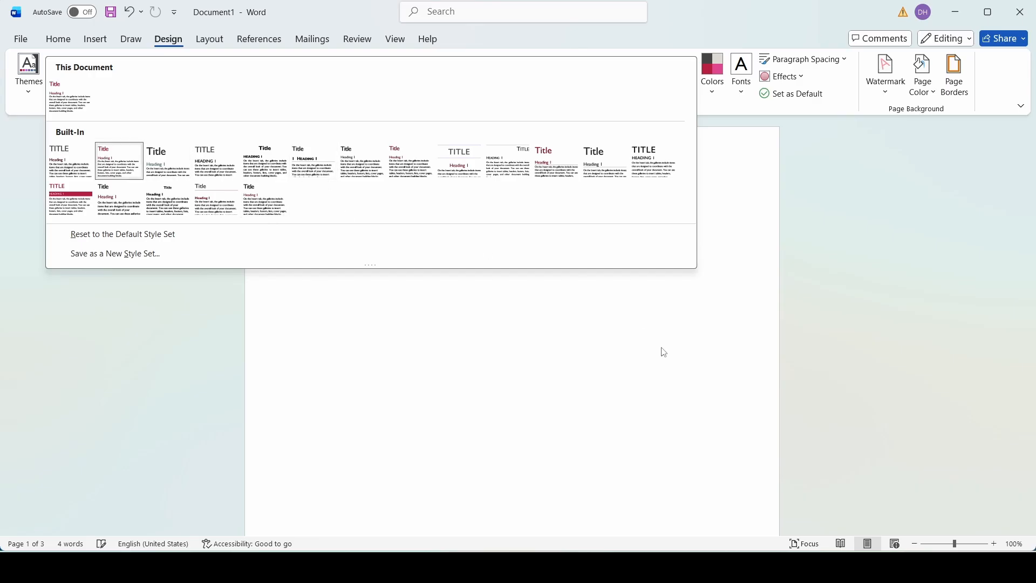
click(467, 376)
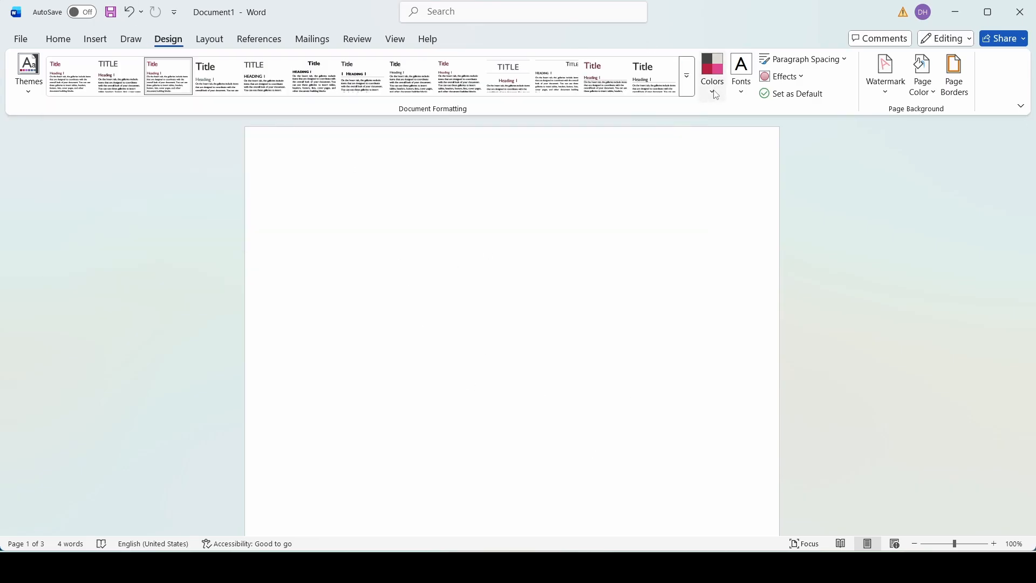
click(743, 97)
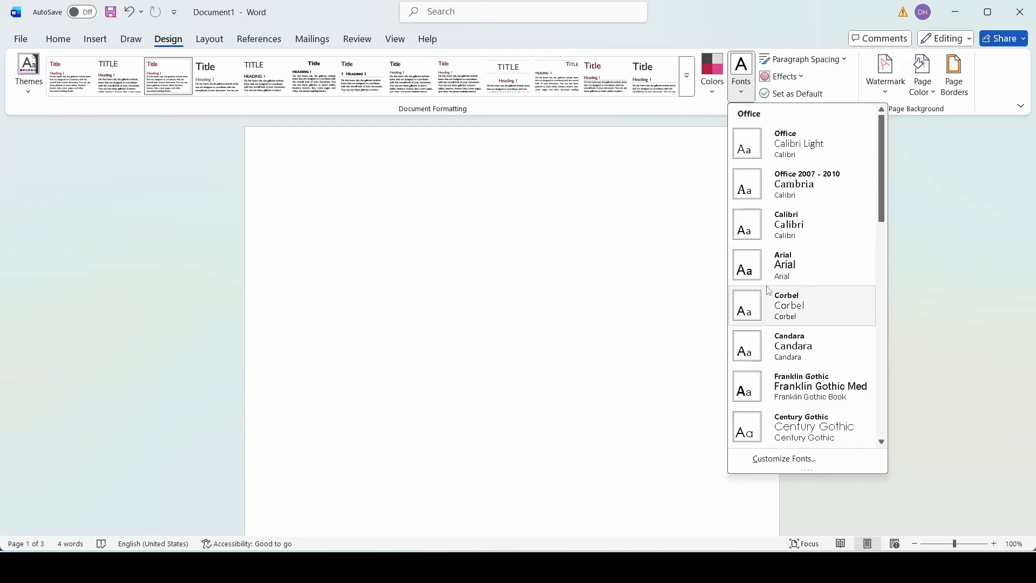
click(616, 200)
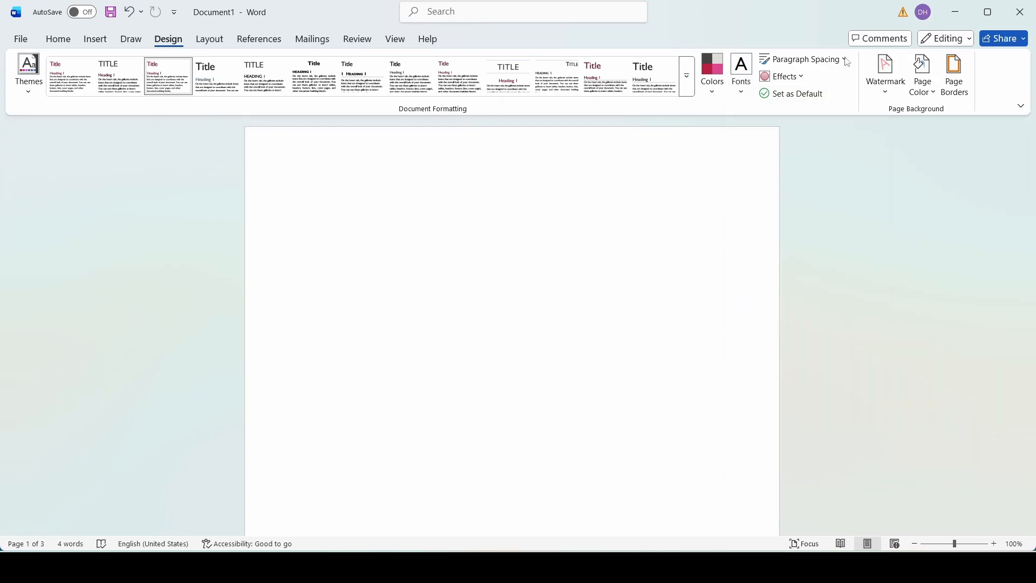
Add the diagonal CONFIDENTIAL 1 watermark to the document and check it on the first page
click(886, 76)
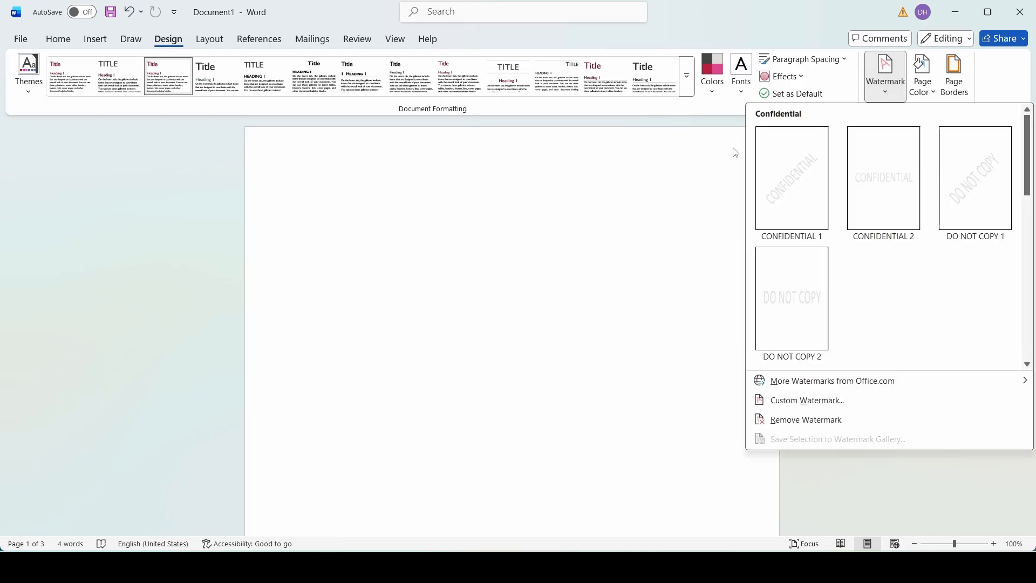
click(787, 183)
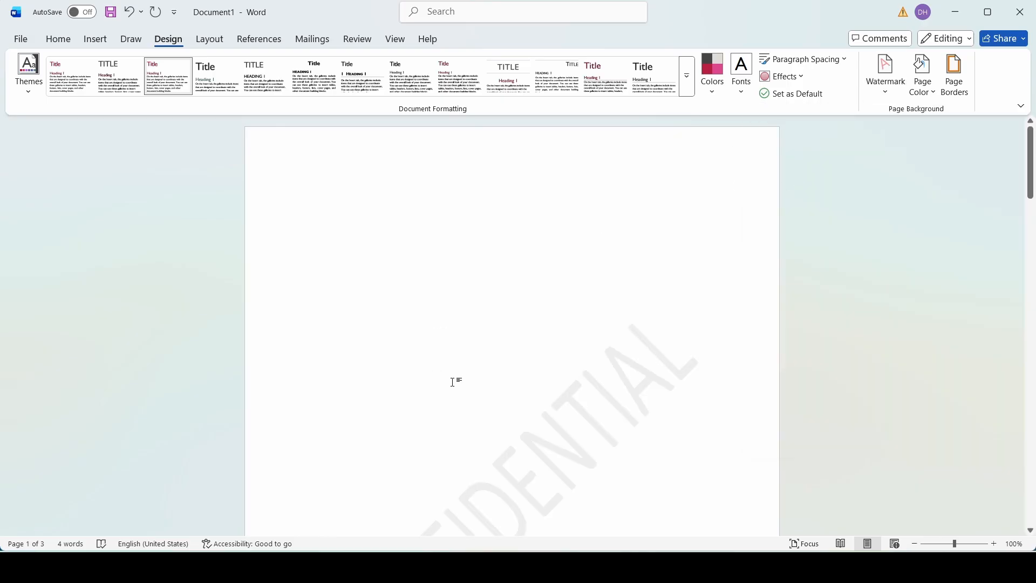
scroll(454, 382, down, 4)
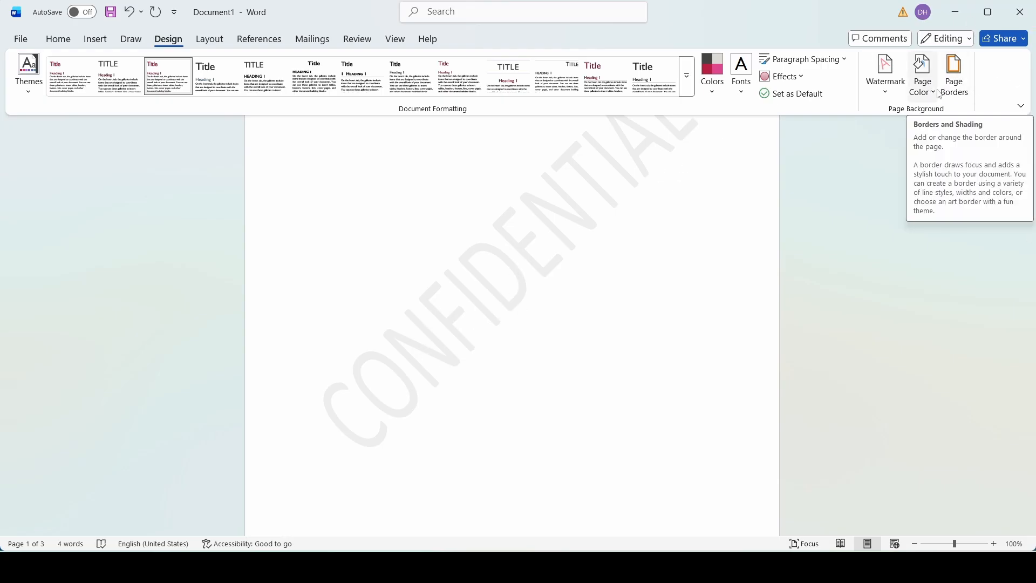
Set up a page border around the whole document with the Box setting and the dash-dot line style
click(922, 75)
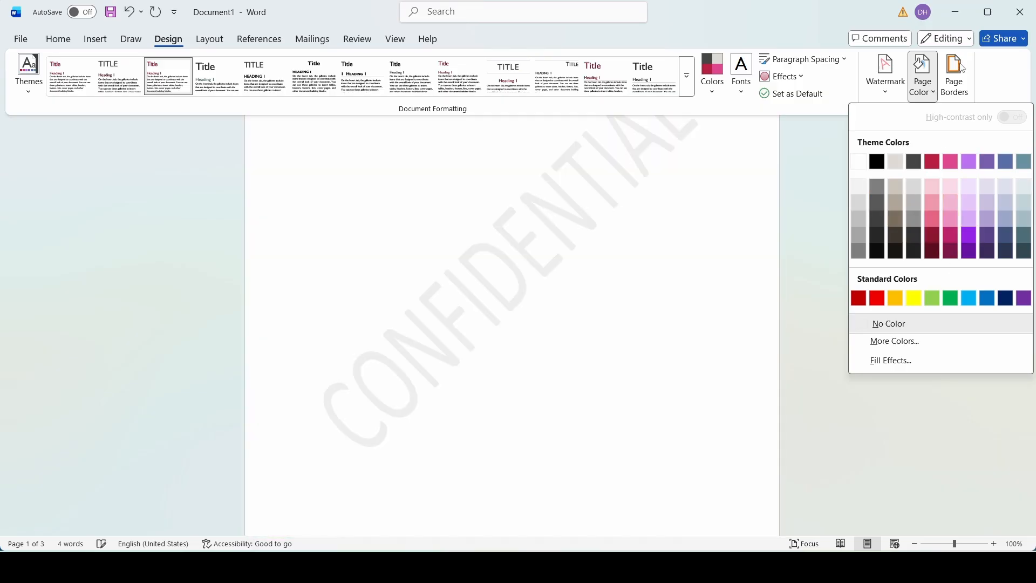
click(964, 68)
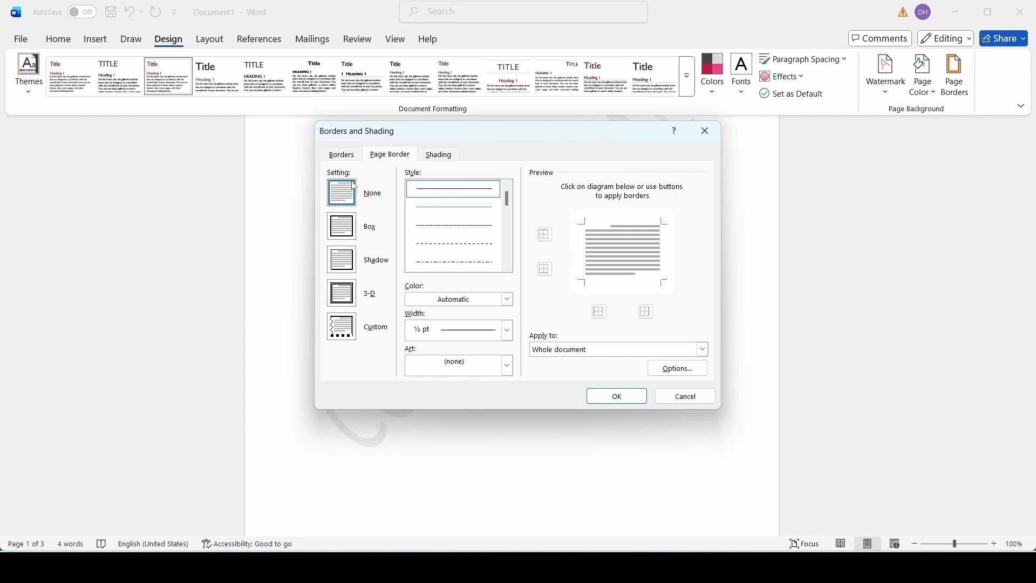
click(454, 193)
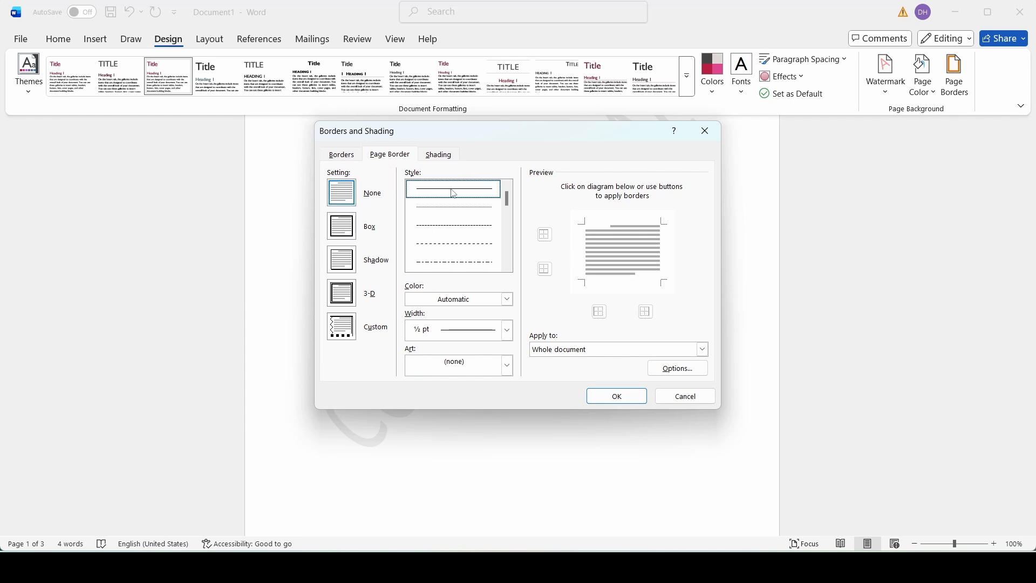
click(453, 209)
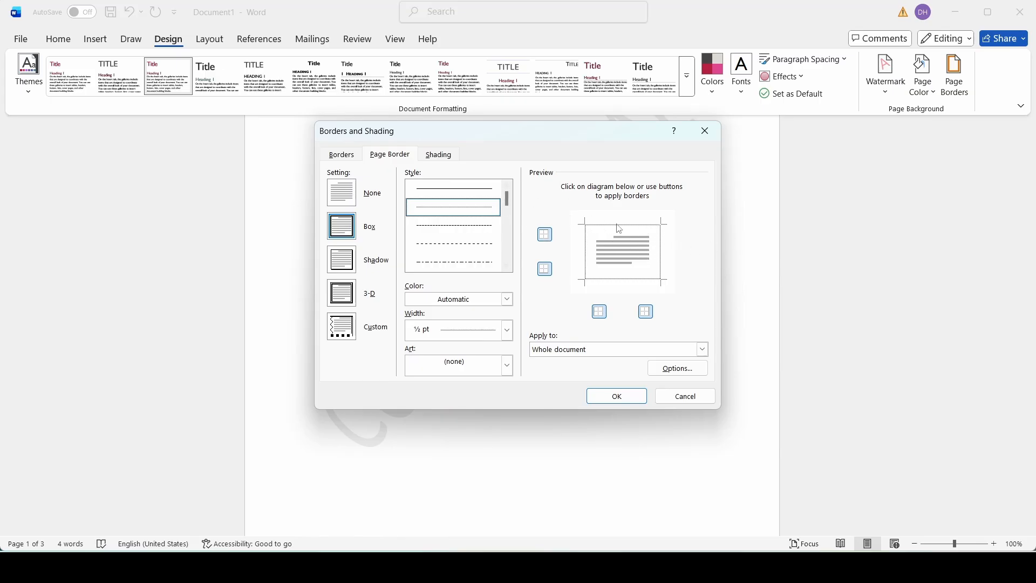
click(472, 232)
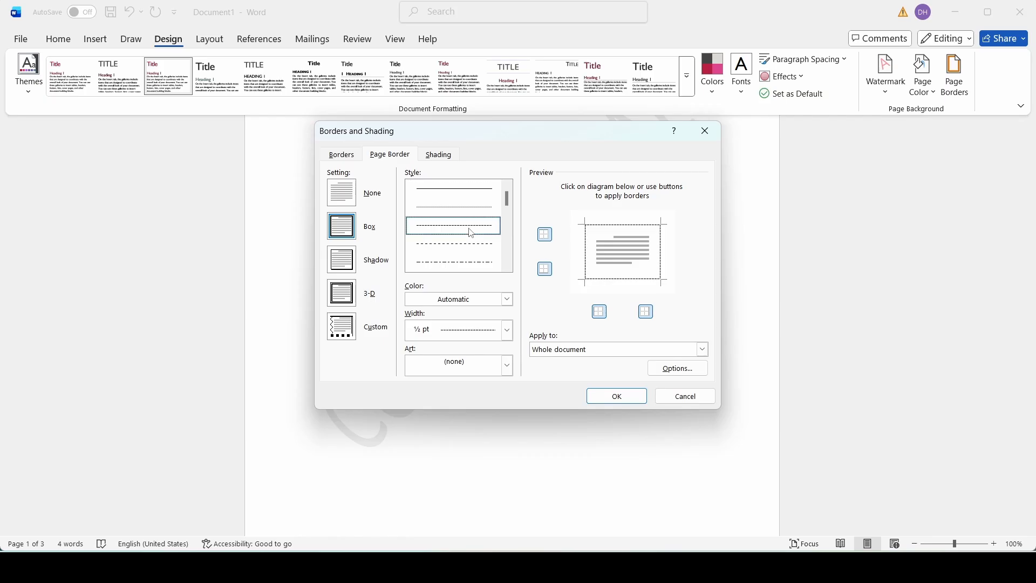
click(457, 249)
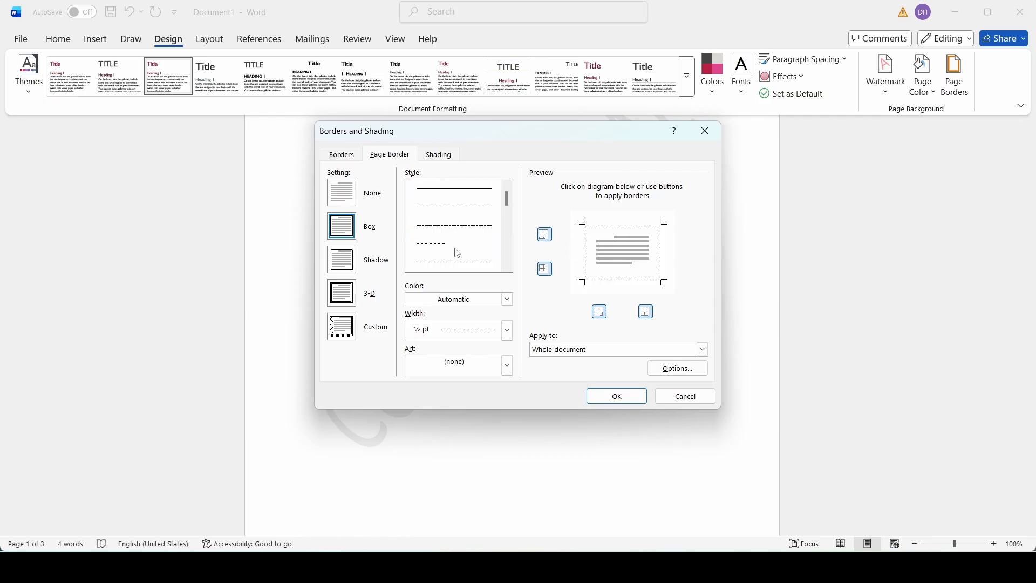
click(438, 266)
Set the page border to the standard orange color and a 3 pt width, with the Shadow setting
click(508, 300)
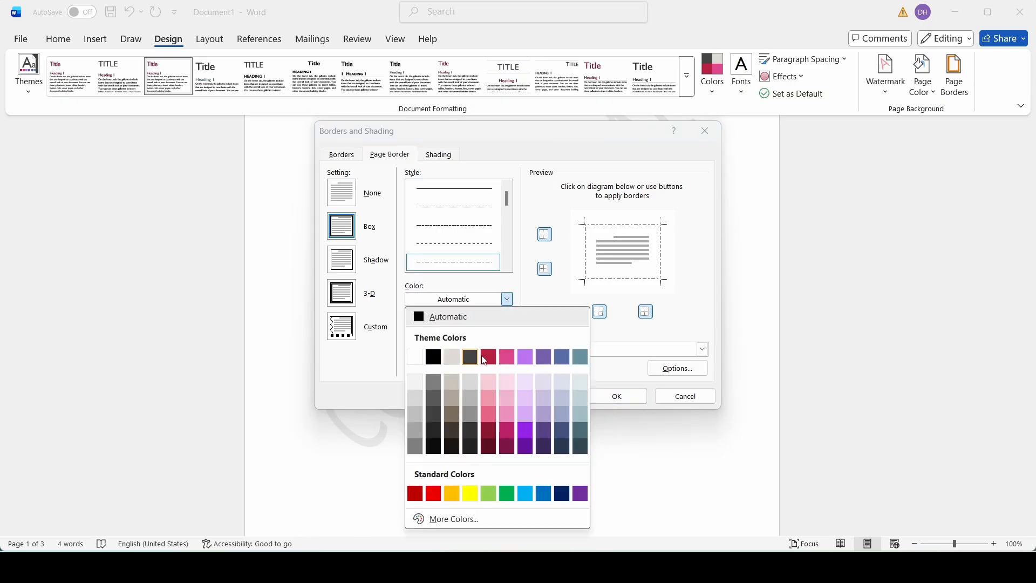
click(511, 390)
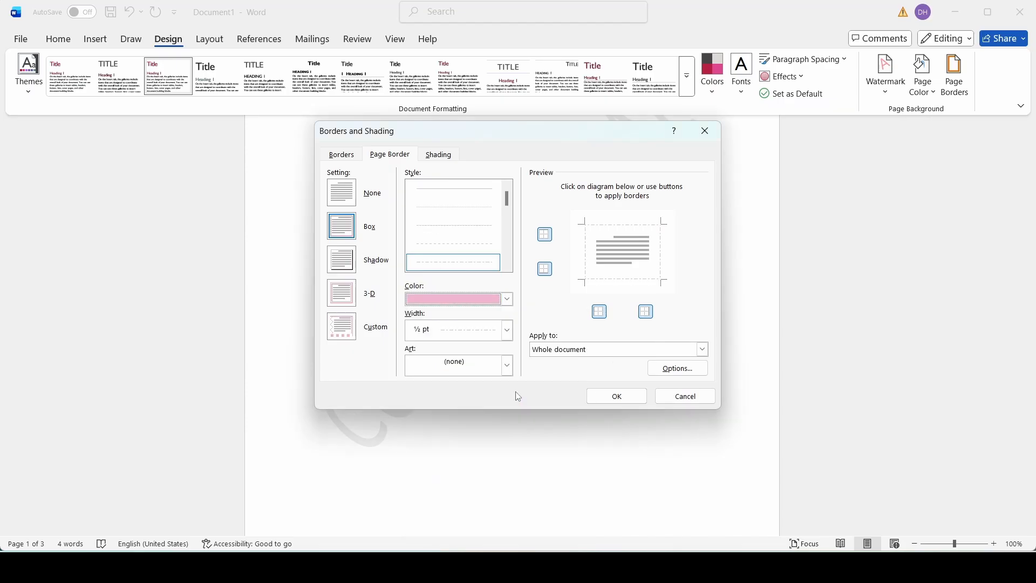
click(507, 300)
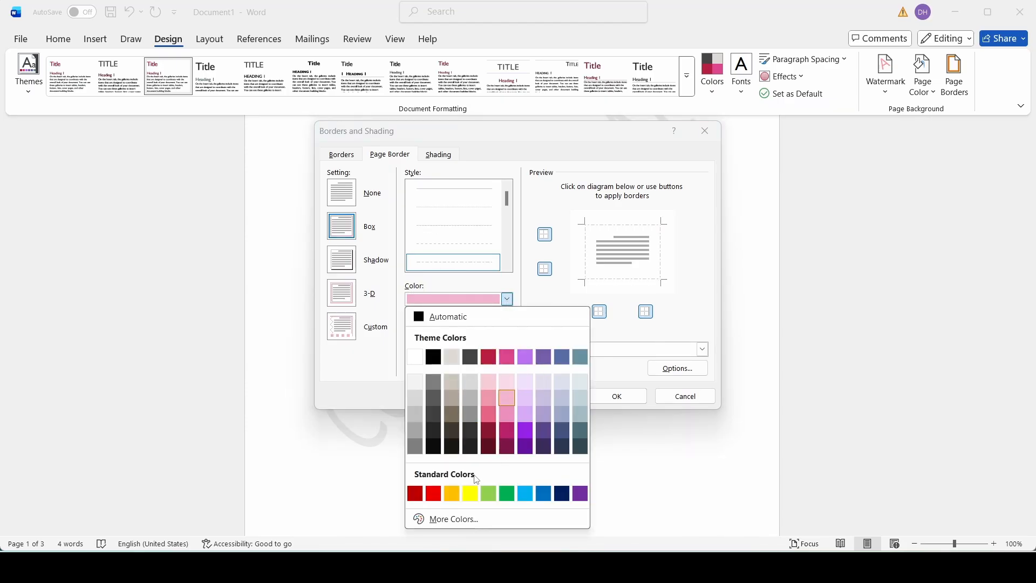
click(453, 494)
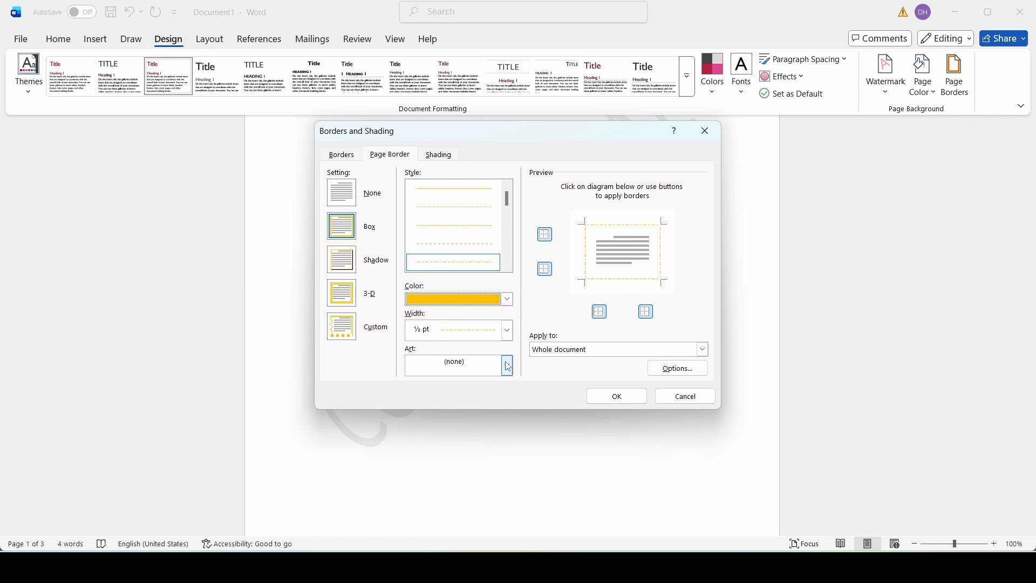
click(505, 333)
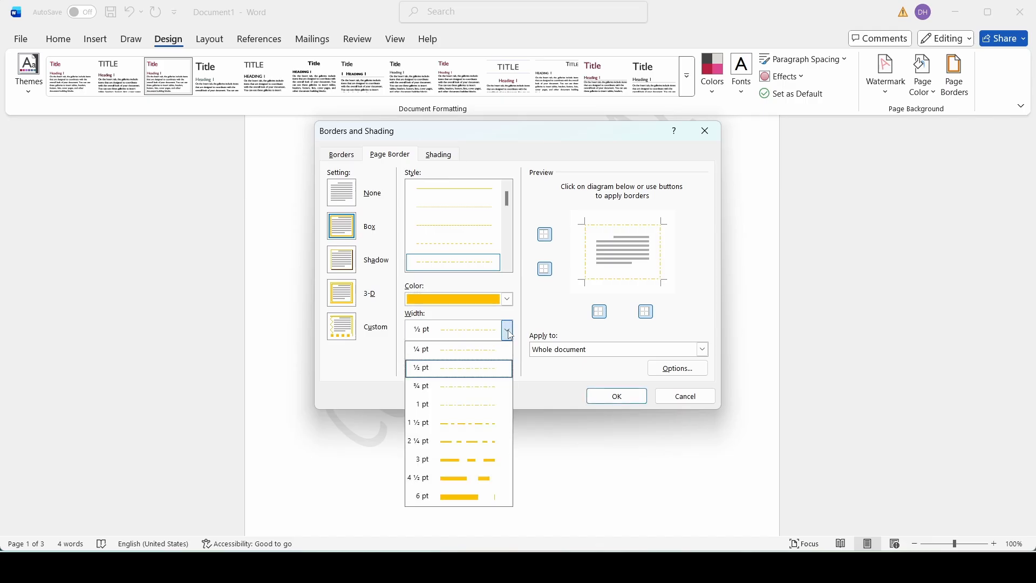
click(459, 460)
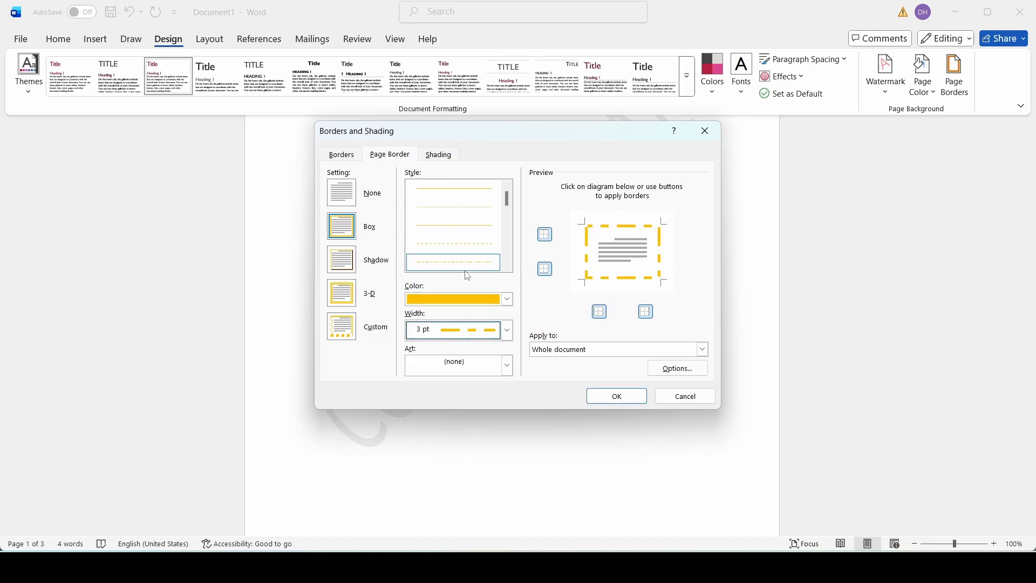
click(352, 263)
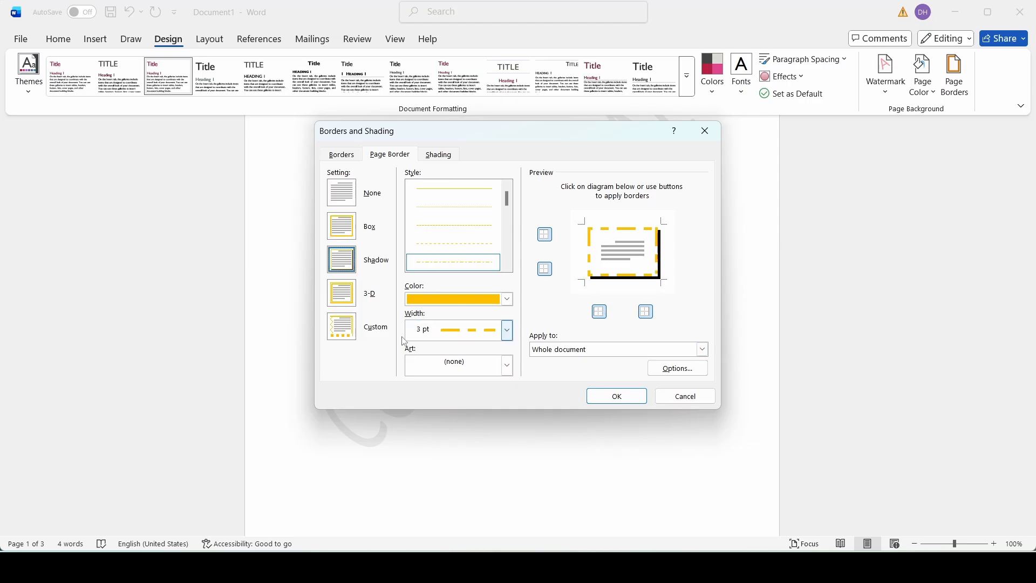
Examine the paragraph border and shading settings, and close the Borders and Shading dialog without applying the page border
click(344, 156)
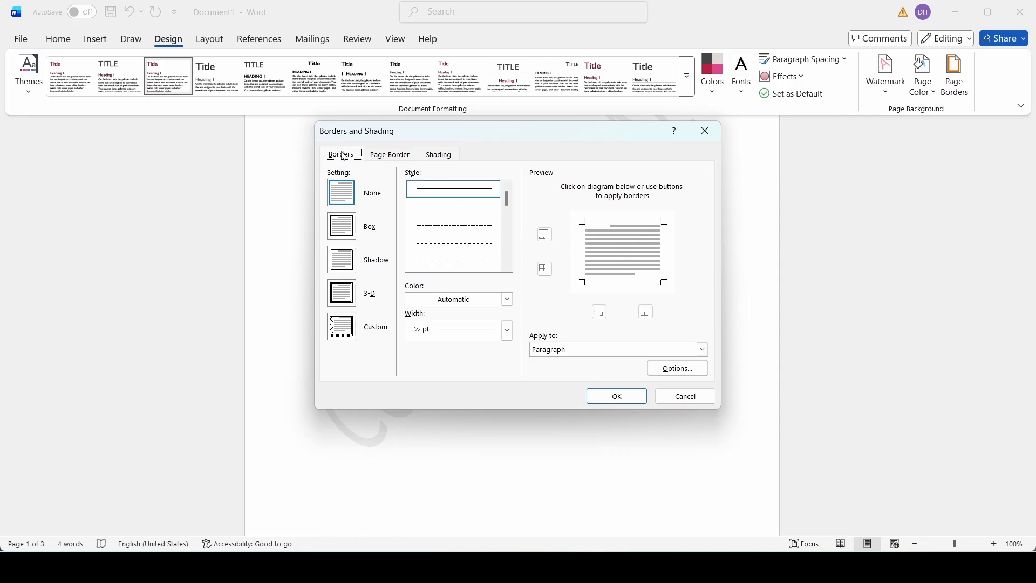
click(386, 157)
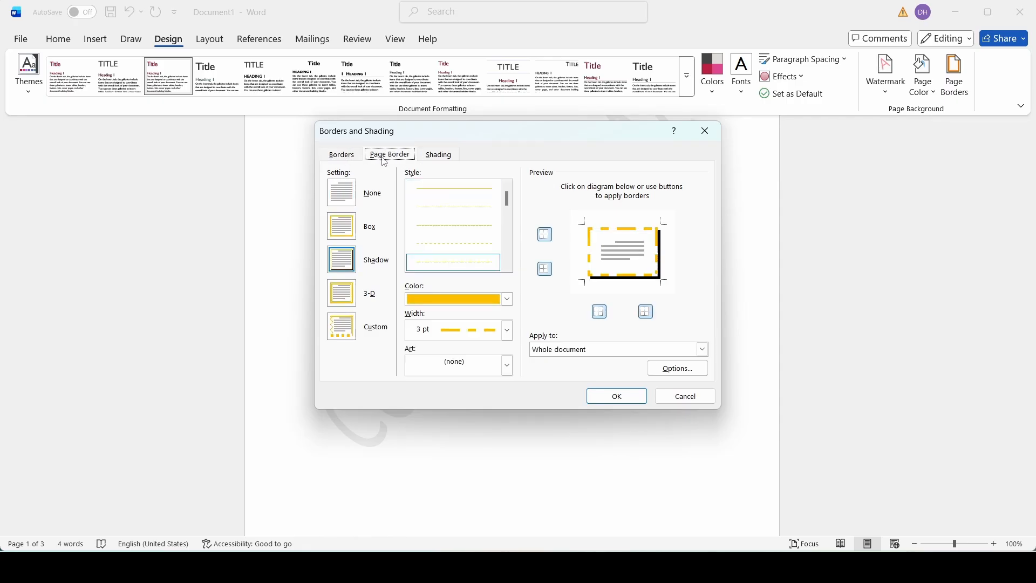
click(342, 155)
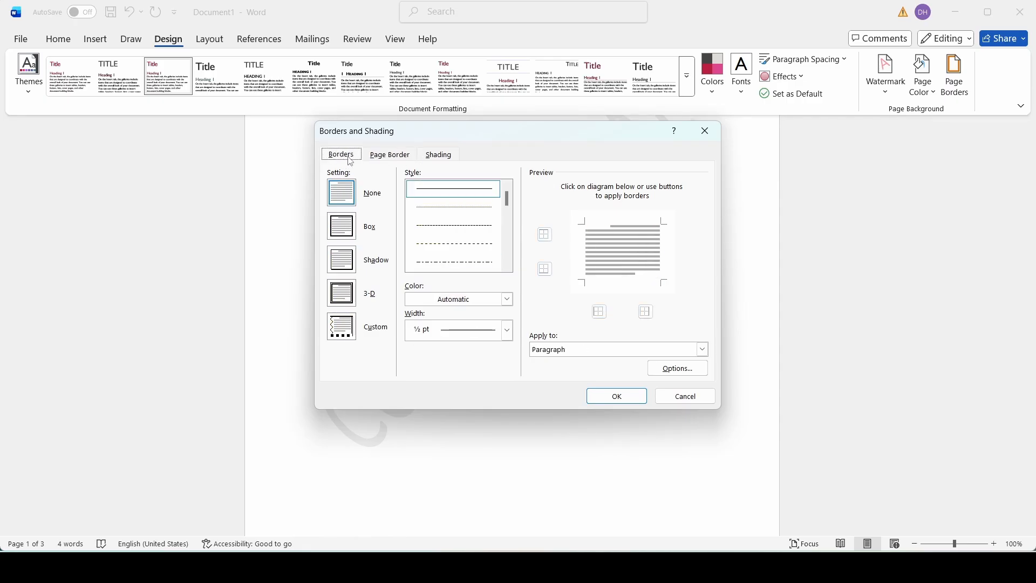
click(447, 158)
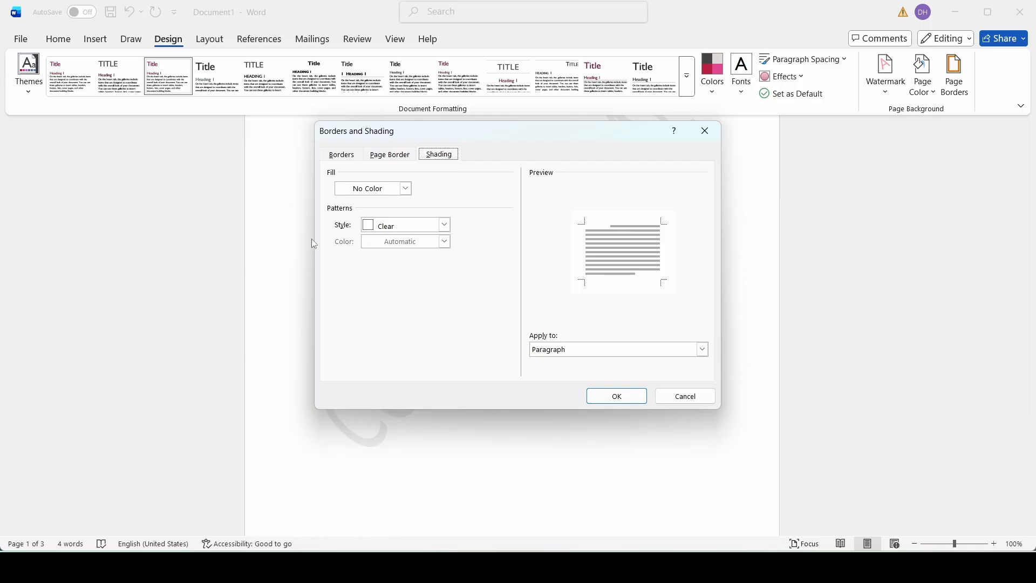
click(385, 159)
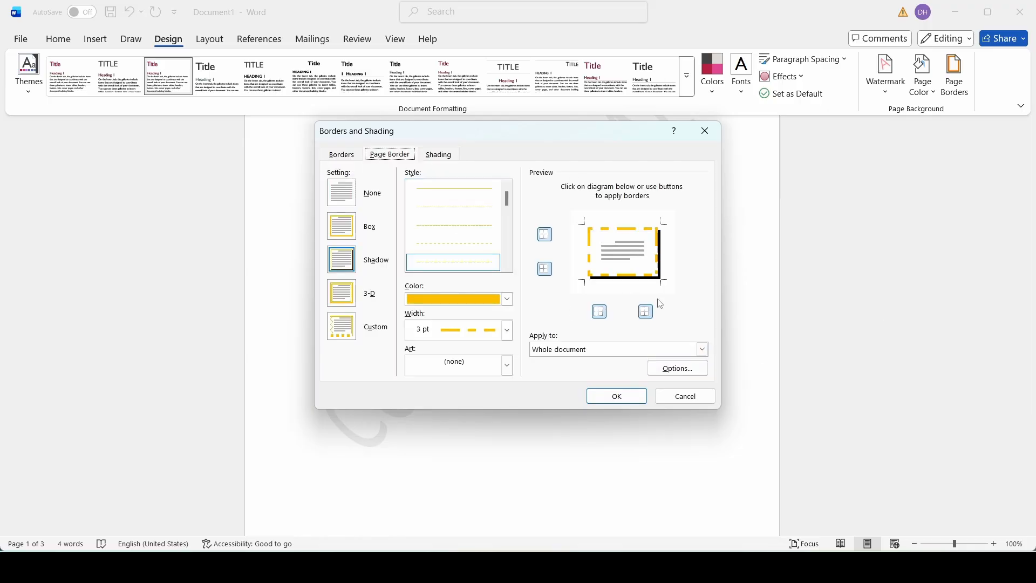
click(708, 134)
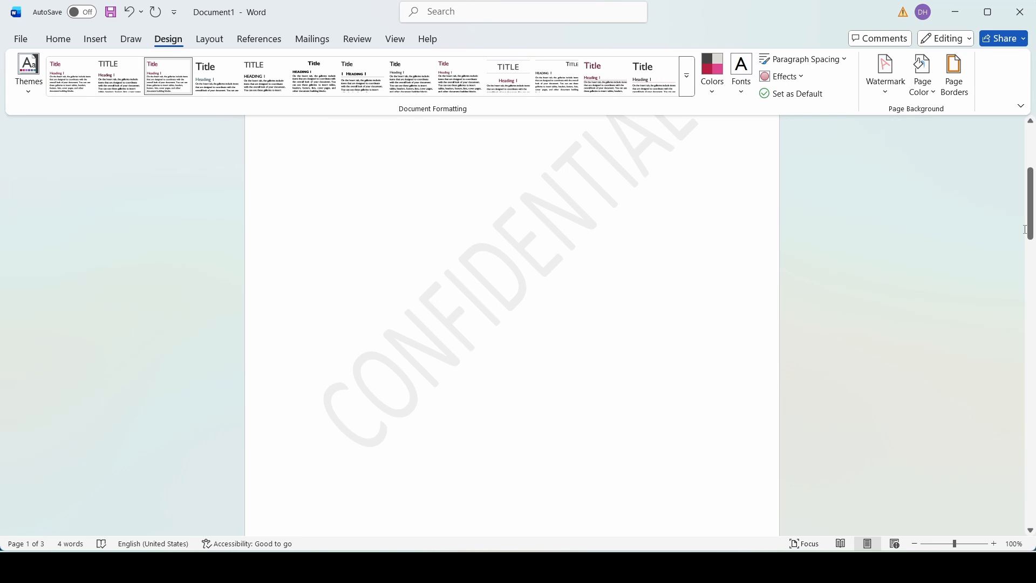
Remove the diagonal CONFIDENTIAL watermark from the document
click(886, 79)
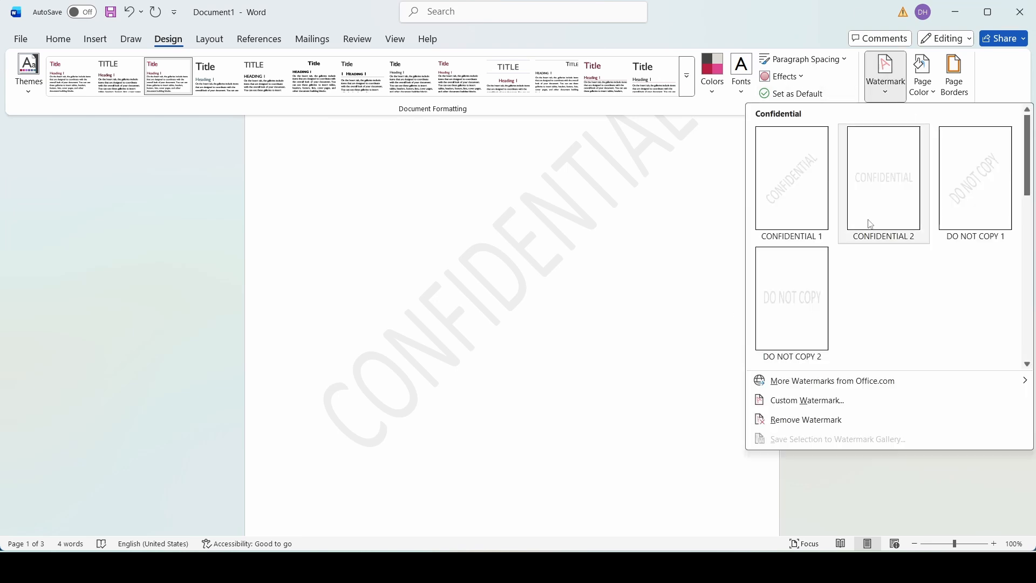
click(792, 420)
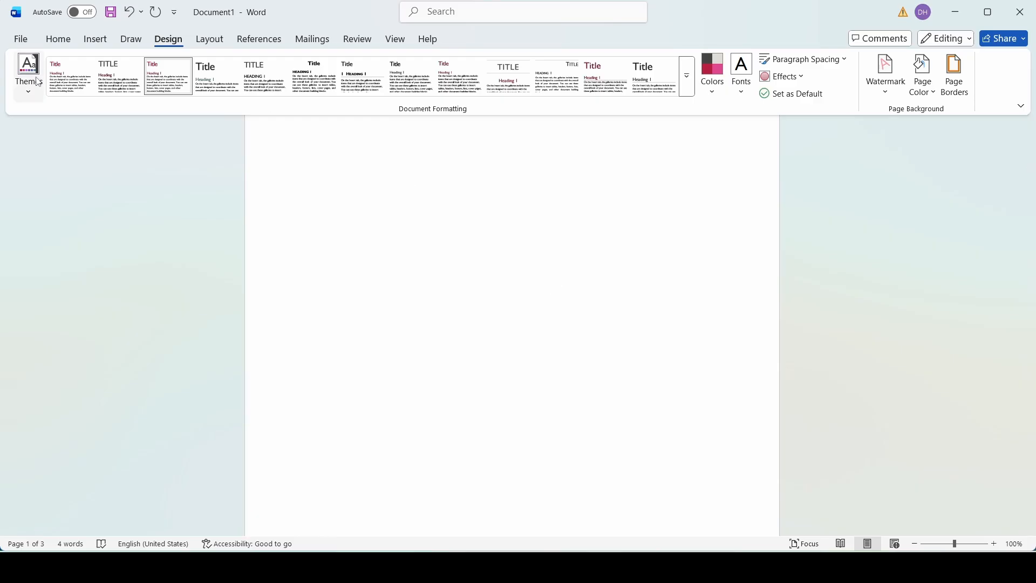
Try the Narrow margin preset (1.27 cm on all sides) and test it with filler text on the first page
click(213, 39)
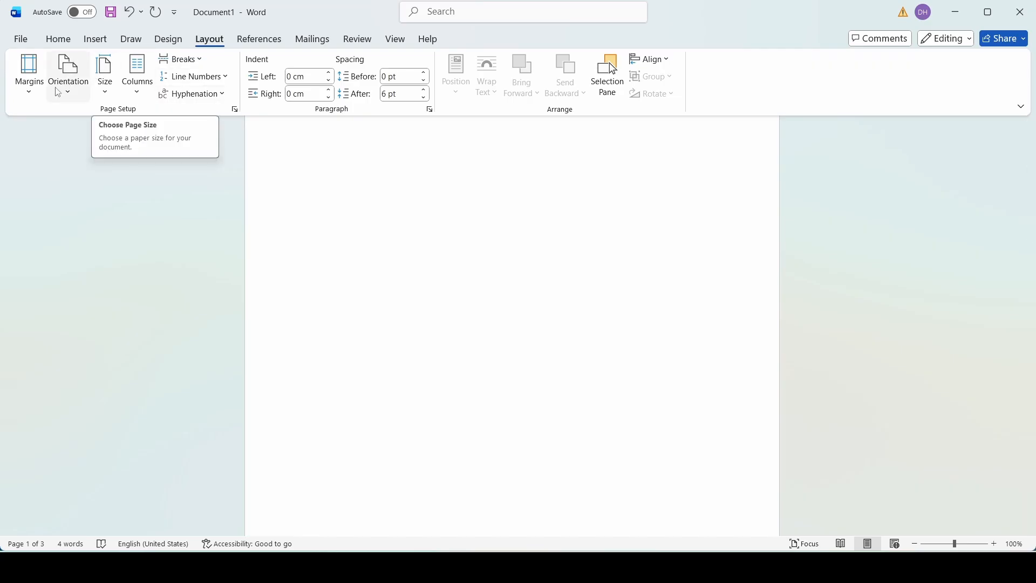
click(36, 100)
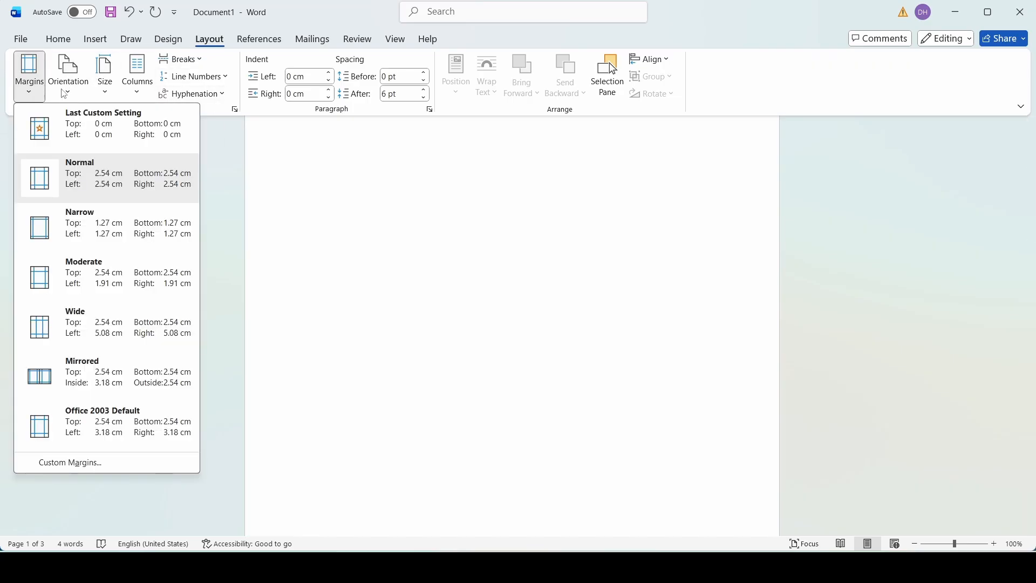
click(321, 172)
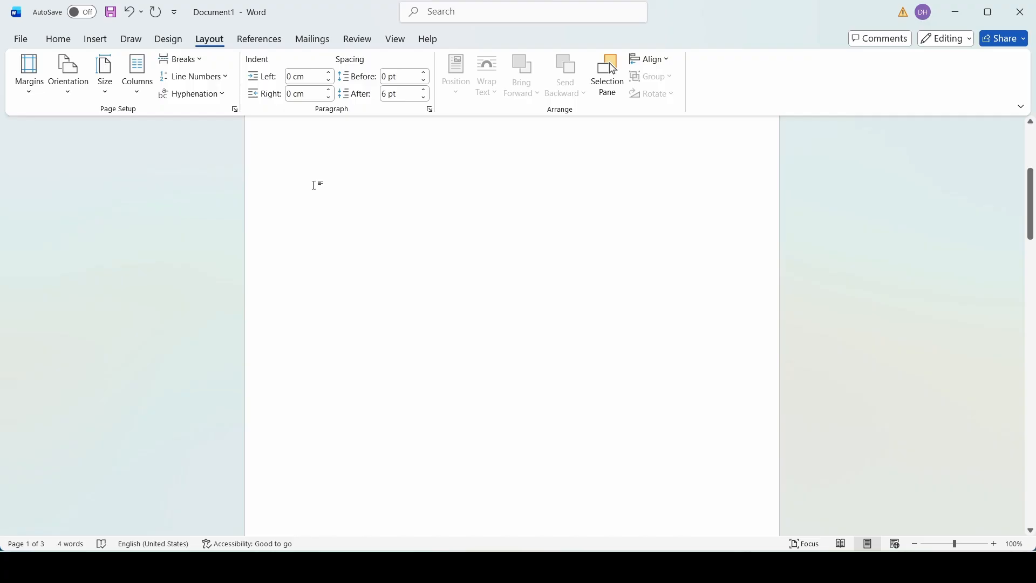
scroll(315, 185, up, 3)
scroll(327, 168, up, 1)
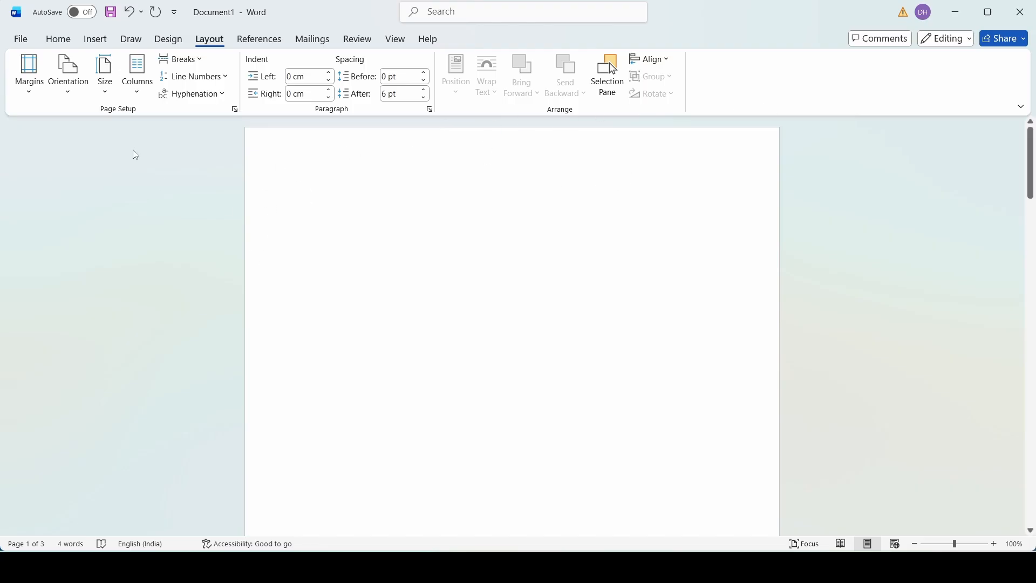
click(33, 92)
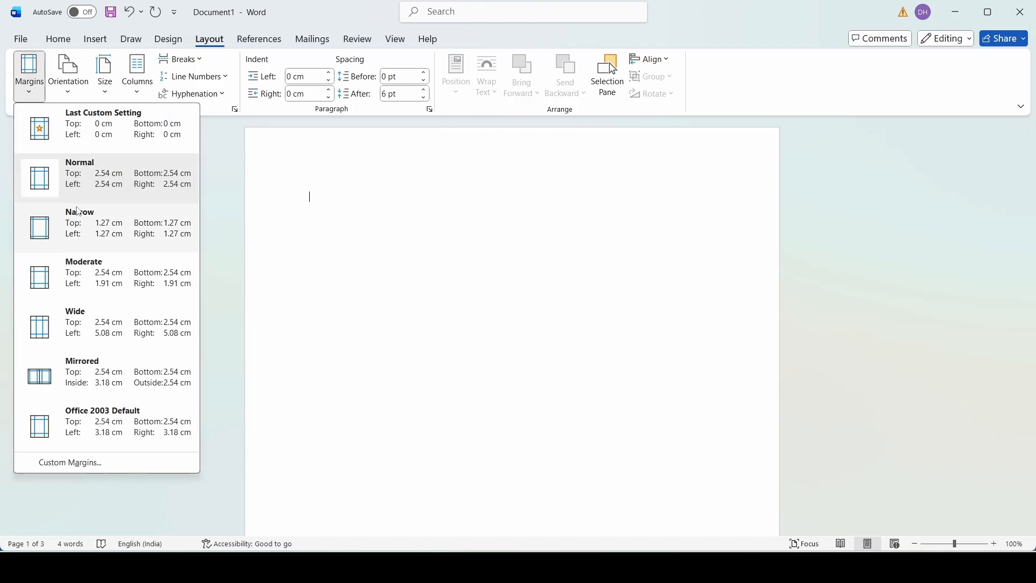
click(49, 243)
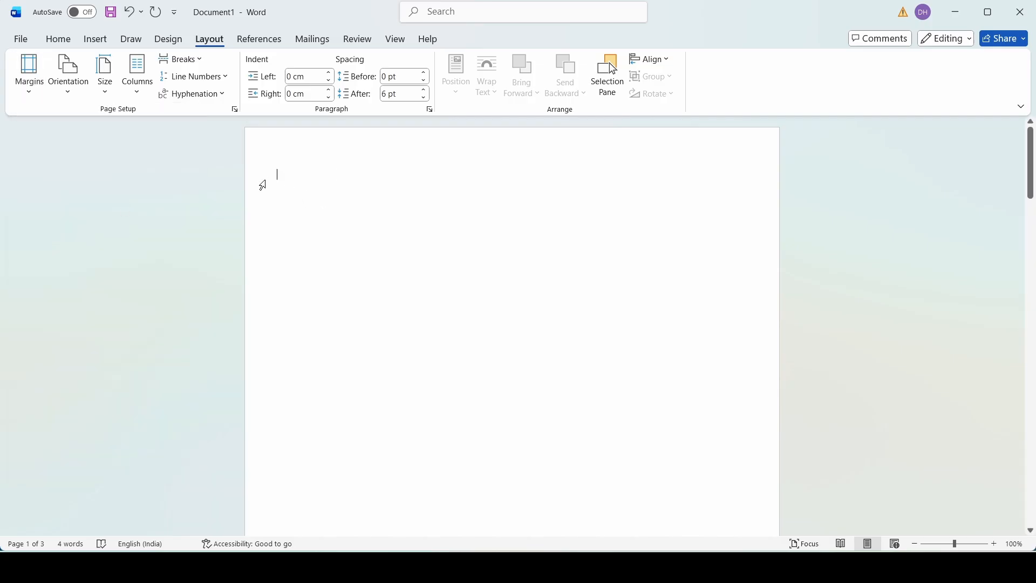
text(kjgjdhyshd)
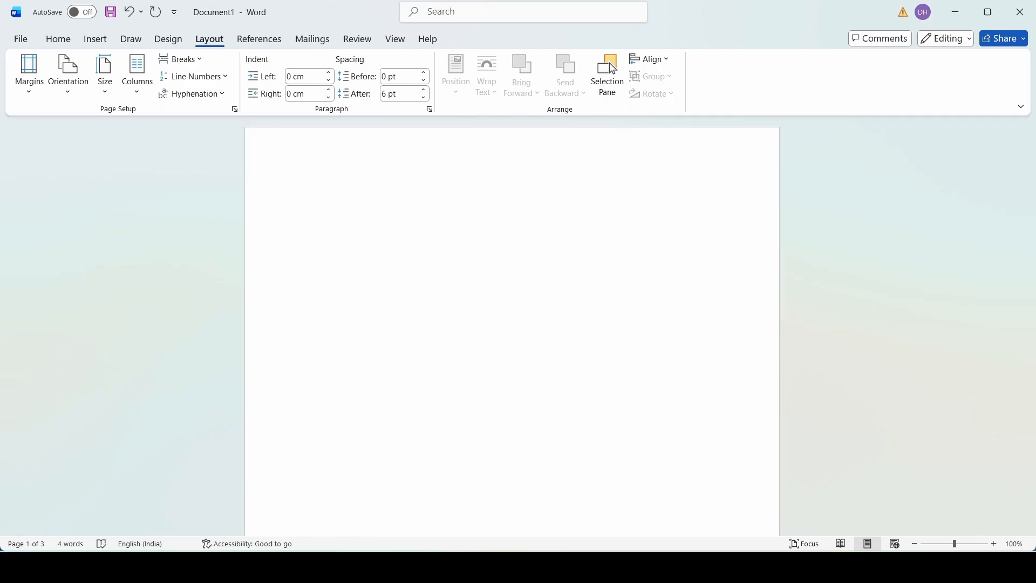
Try the Moderate margin preset, and set the page margins back to the Normal preset of 2.54 cm
click(30, 89)
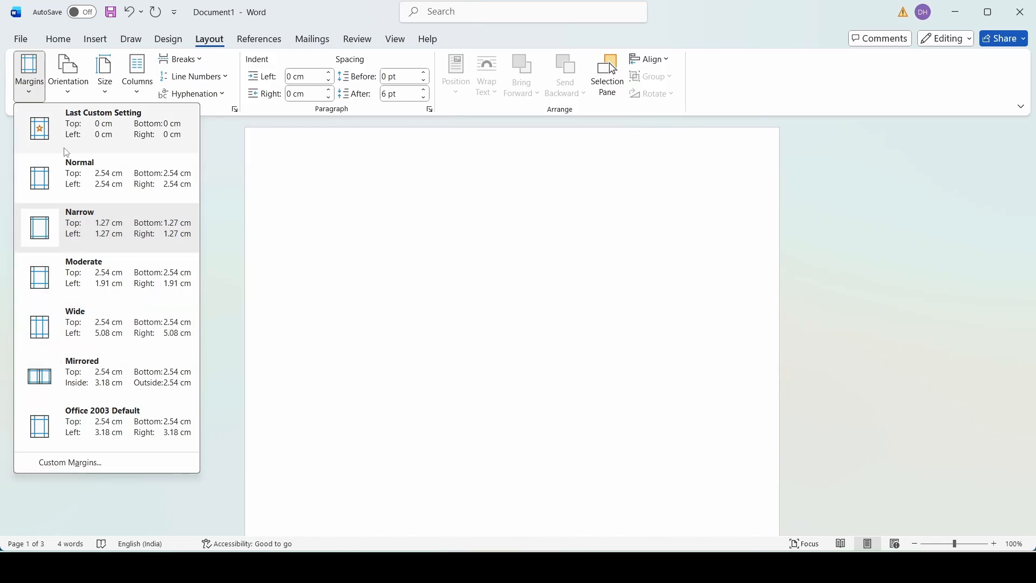
click(44, 291)
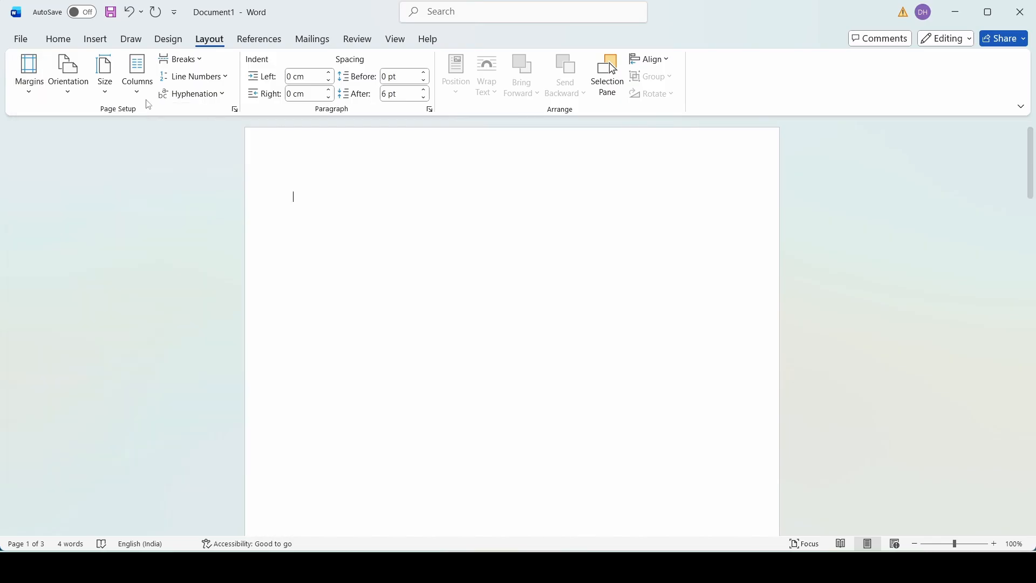
click(24, 92)
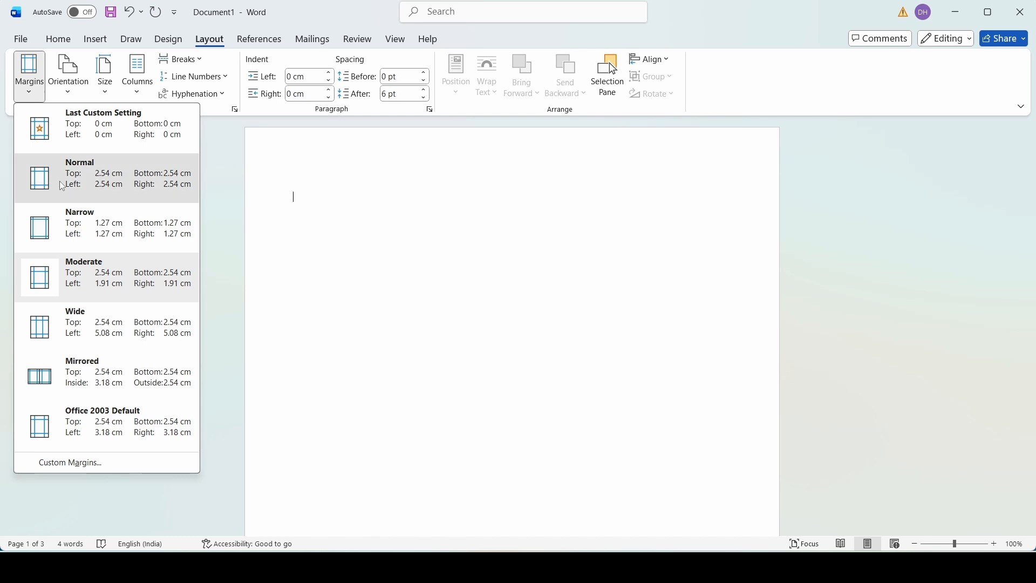
click(97, 196)
Switch the page orientation to Landscape, and return it to Portrait
click(67, 97)
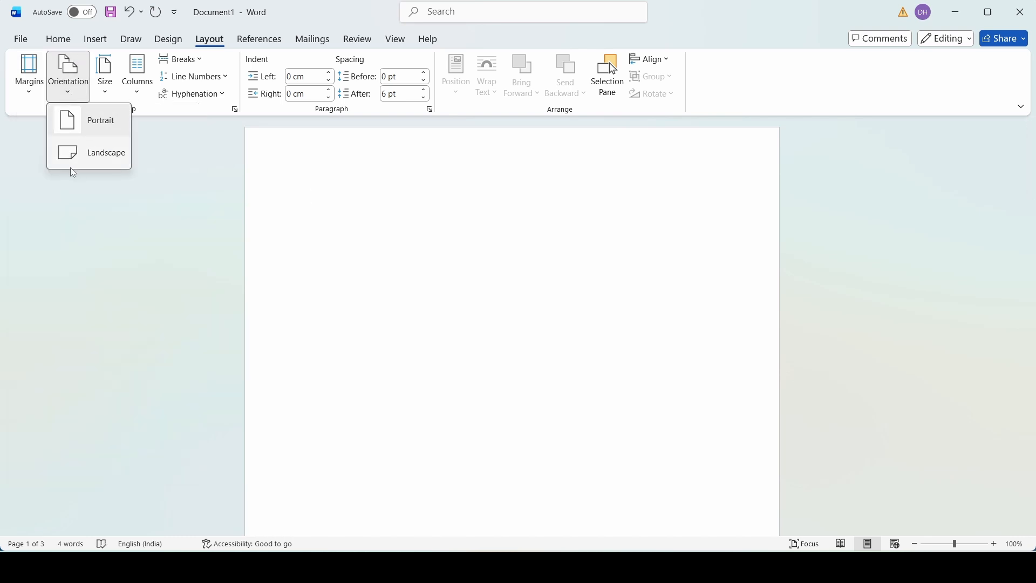
click(79, 155)
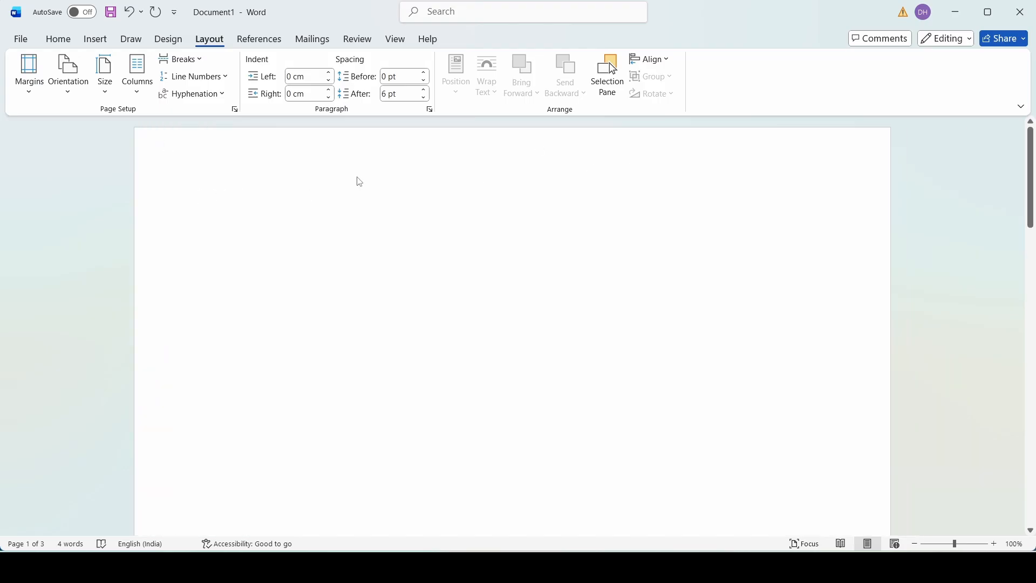
click(70, 89)
click(80, 130)
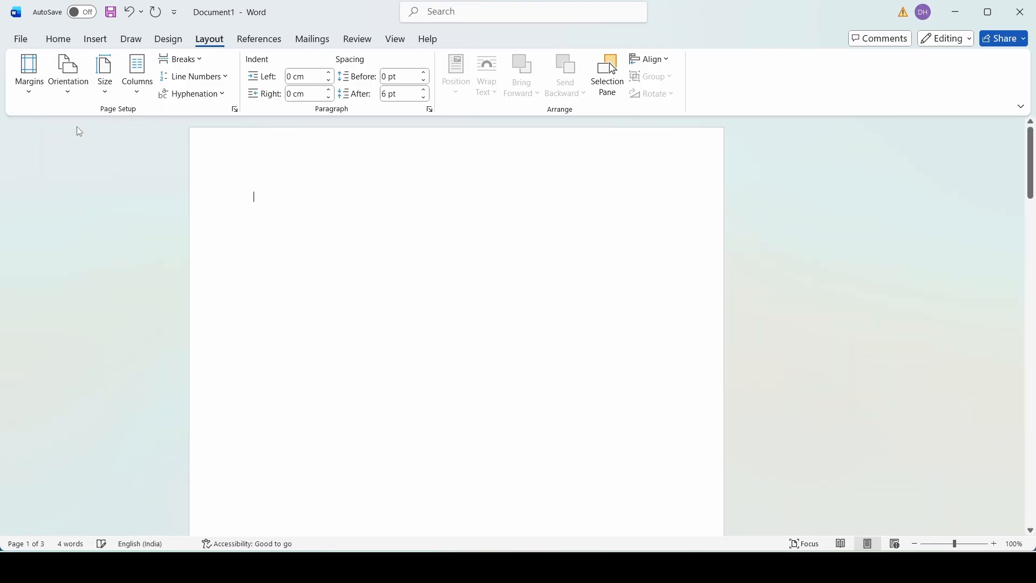
Set the paper size to A4 and lay out the whole document in two columns of equal width
click(104, 99)
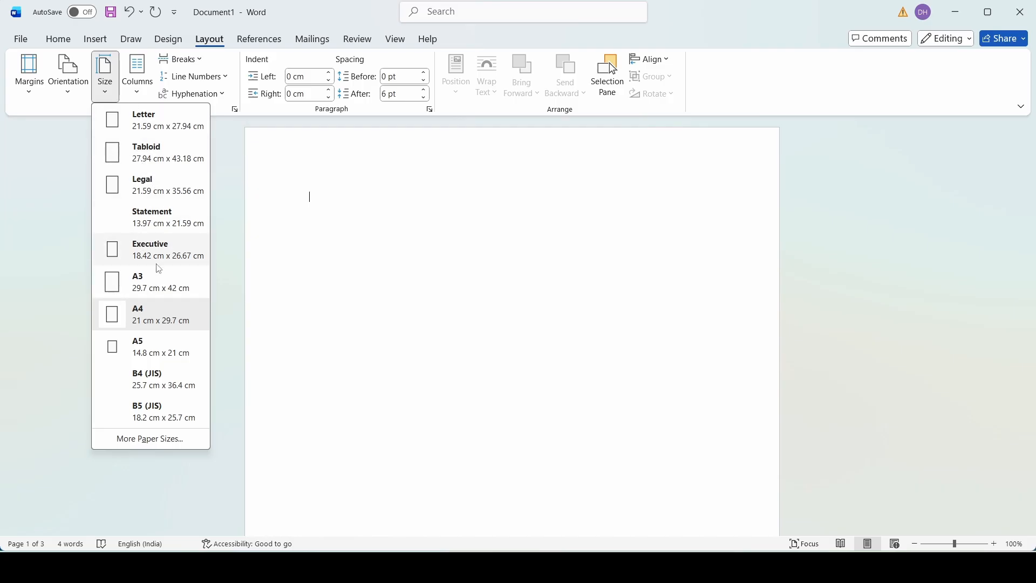
click(138, 322)
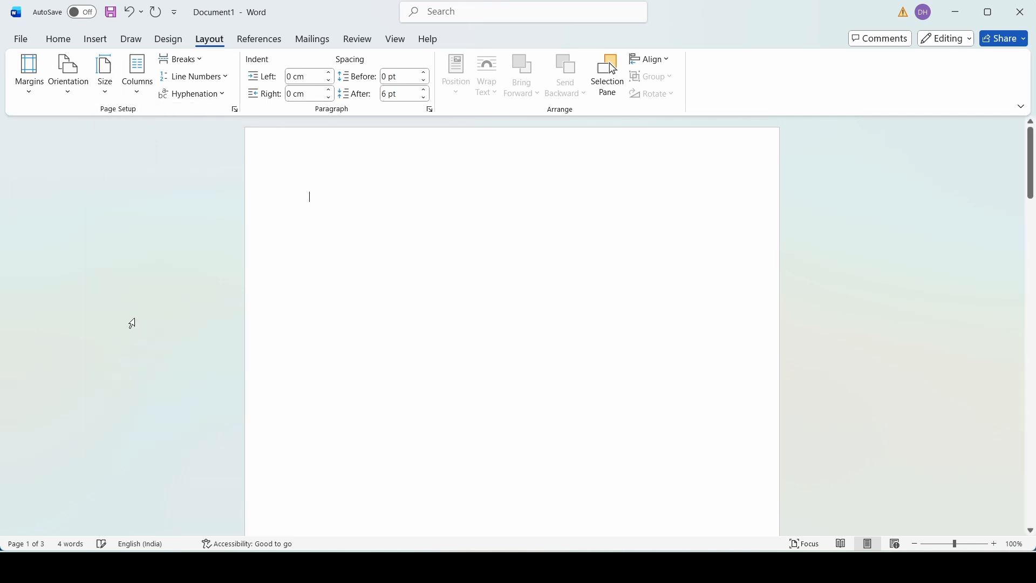
click(139, 99)
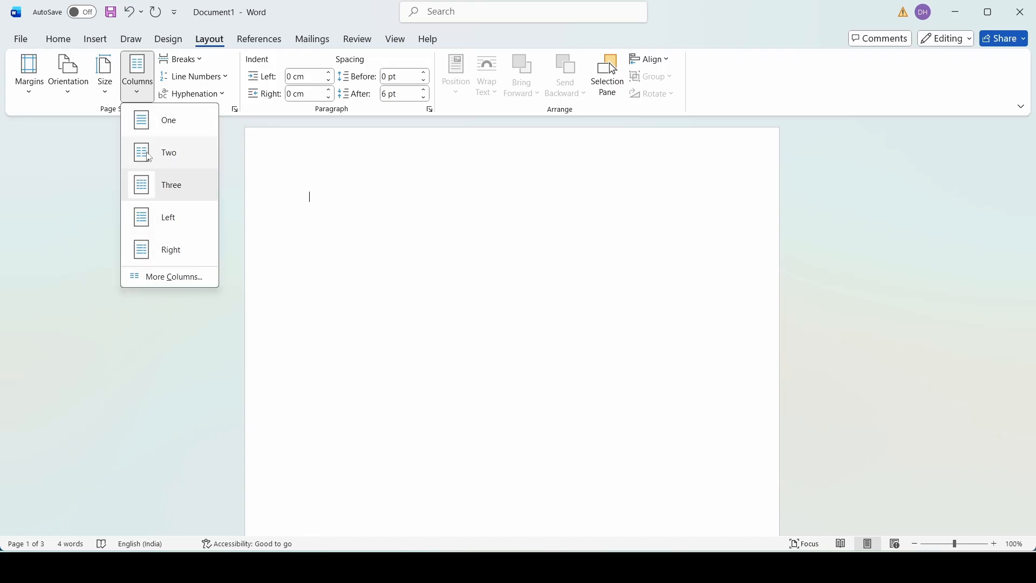
click(166, 277)
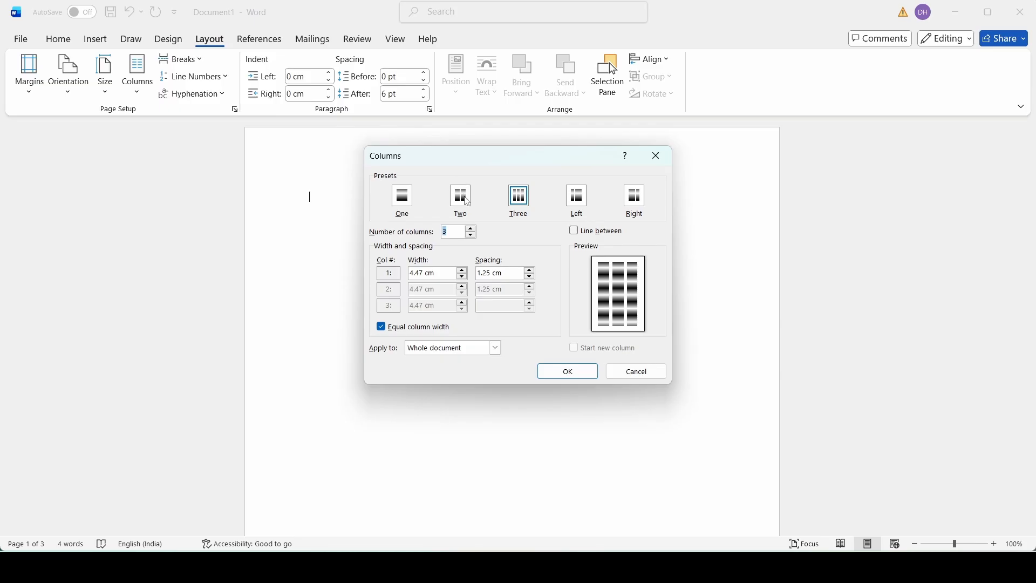
click(467, 202)
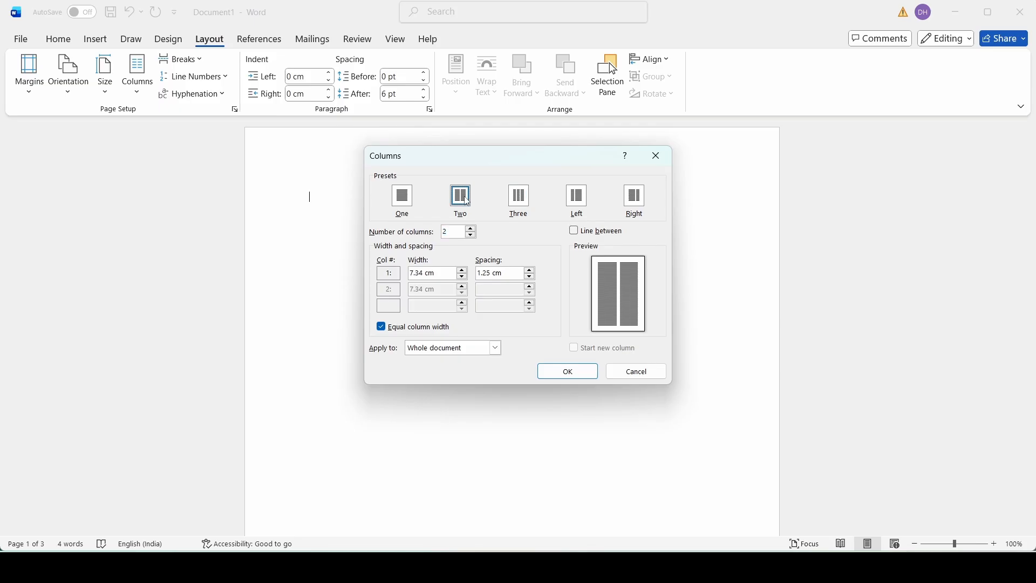
click(566, 381)
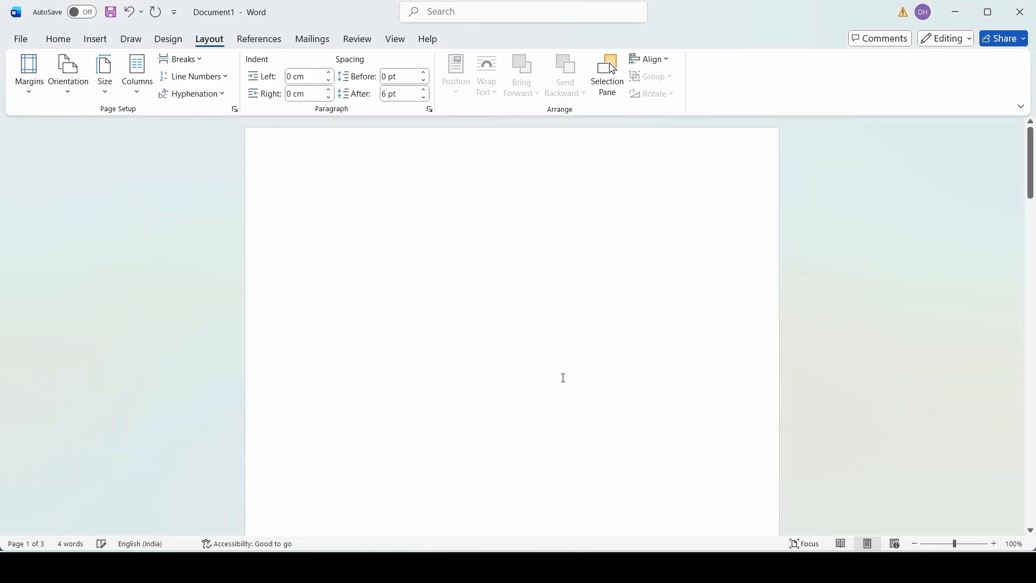
Test the two-column layout by entering random filler text that wraps onto a third line in the first column
text(.kljkhfdghsfdgsdsfd)
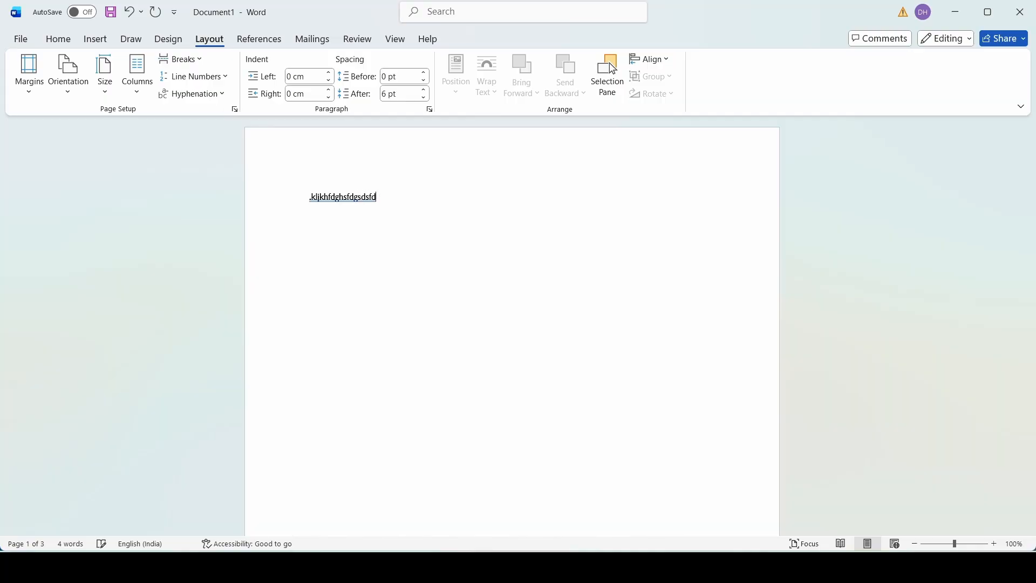
text(dfzbvvmj,hjlkhkgjhfhdhgdg)
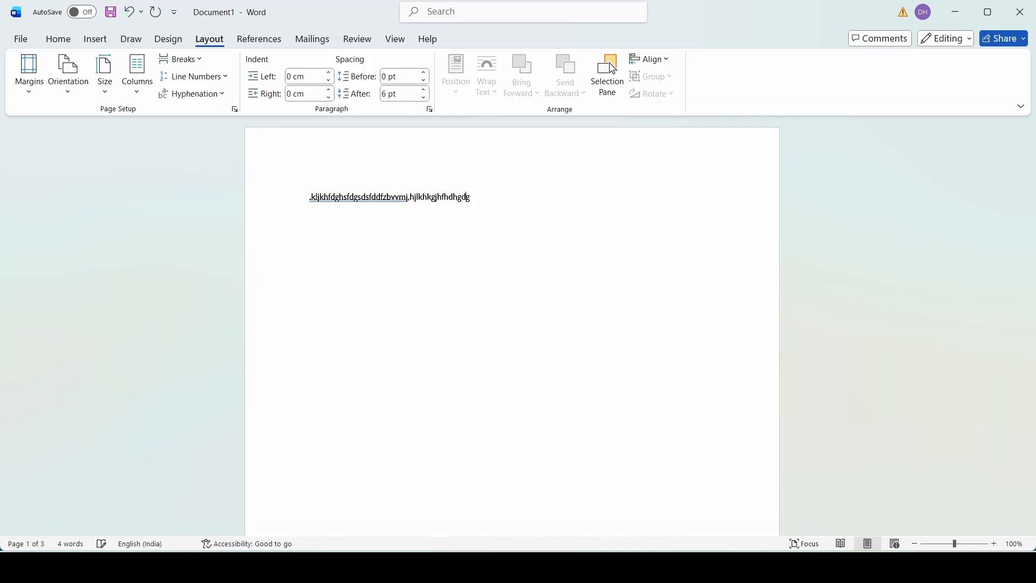
text(dhffjgkhkhklhlkhlkjhljlj;lhgkhjfh)
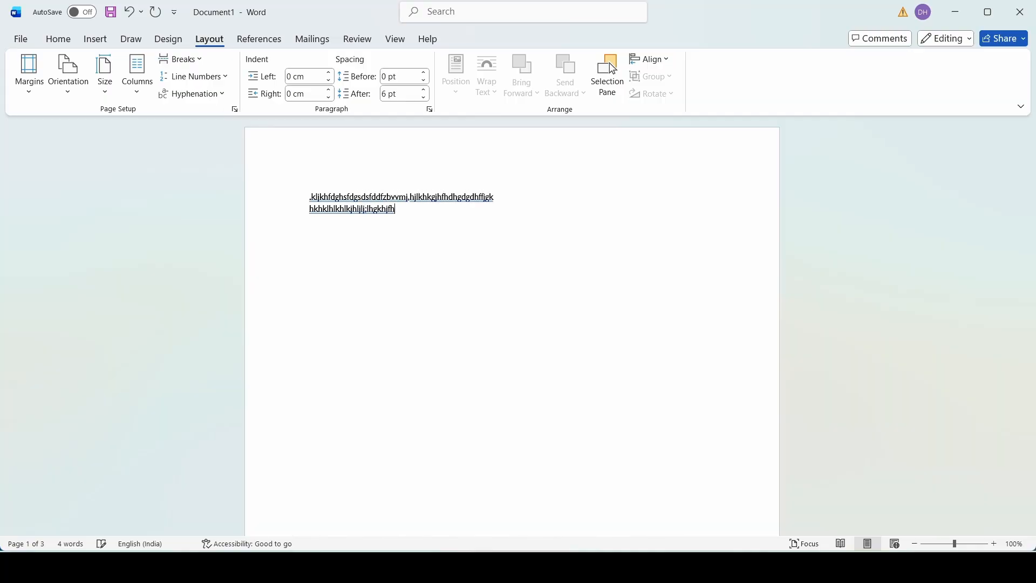
text(dhf,hkgjhfjhgfjhfhdhhfhfhgfjhf)
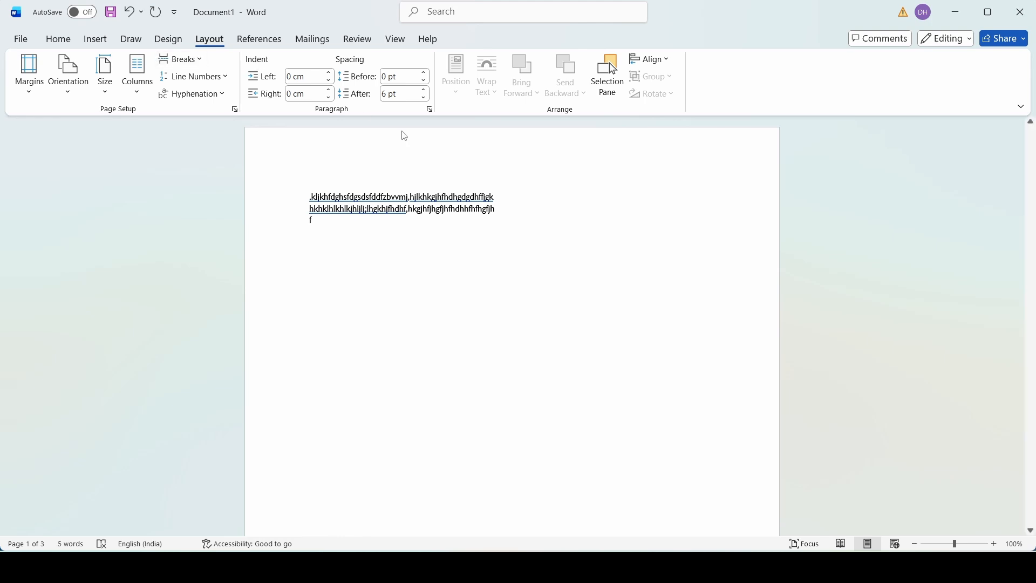
Delete the filler text from the first column of the first page
key(BackSpace)
key(BackSpace)
key(BackSpace)
key(BackSpace)
key(BackSpace)
key(BackSpace)
key(BackSpace)
key(BackSpace)
key(BackSpace)
key(BackSpace)
key(BackSpace)
key(BackSpace)
key(BackSpace)
key(BackSpace)
key(BackSpace)
key(BackSpace)
key(BackSpace)
key(BackSpace)
key(BackSpace)
key(BackSpace)
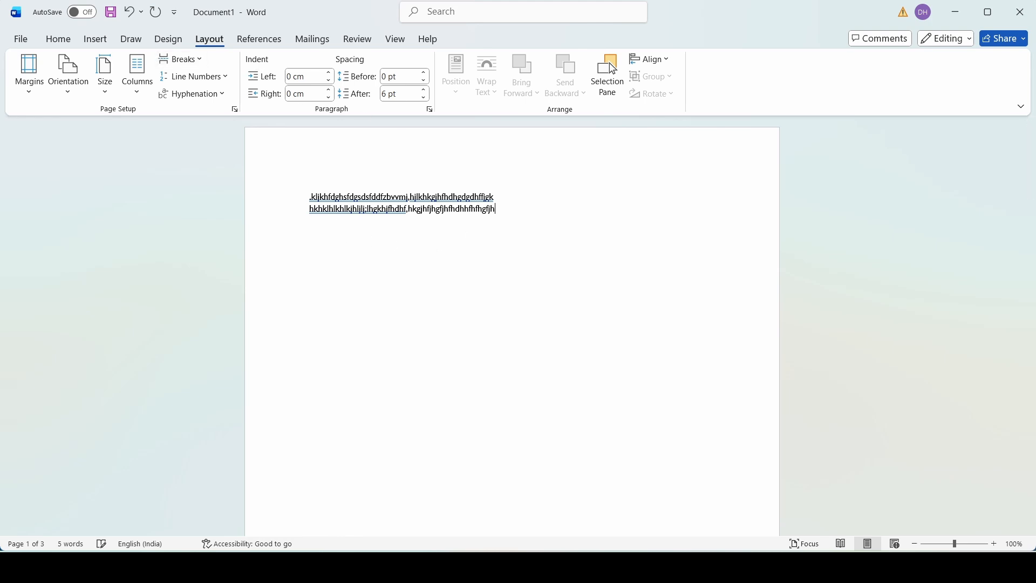
key(BackSpace)
key(BackSpace)
key(BackSpace)
key(BackSpace)
key(BackSpace)
key(BackSpace)
key(BackSpace)
key(BackSpace)
key(BackSpace)
key(BackSpace)
key(BackSpace)
key(BackSpace)
key(BackSpace)
key(BackSpace)
key(BackSpace)
key(BackSpace)
key(BackSpace)
key(BackSpace)
key(BackSpace)
key(BackSpace)
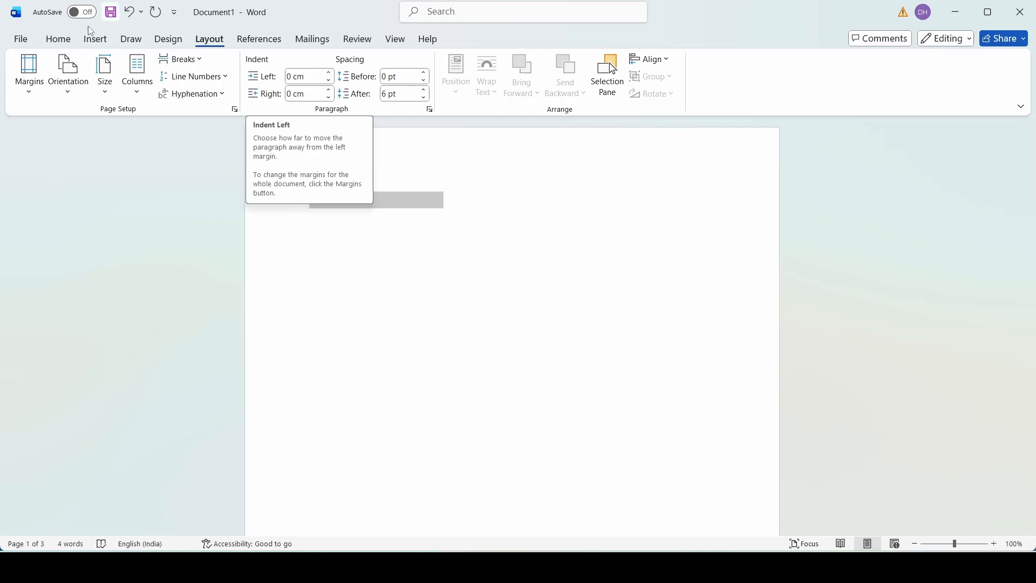
click(66, 43)
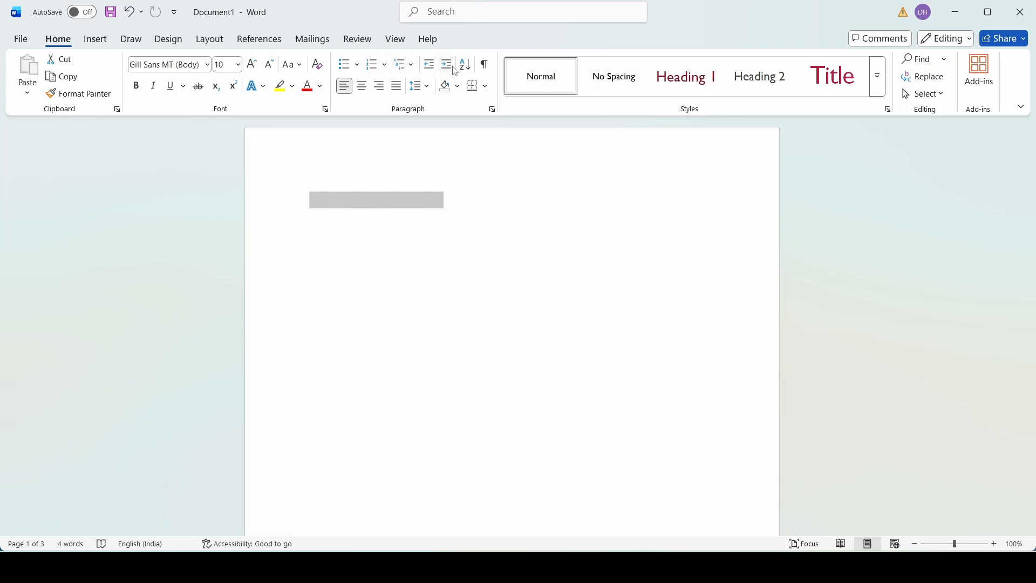
click(218, 47)
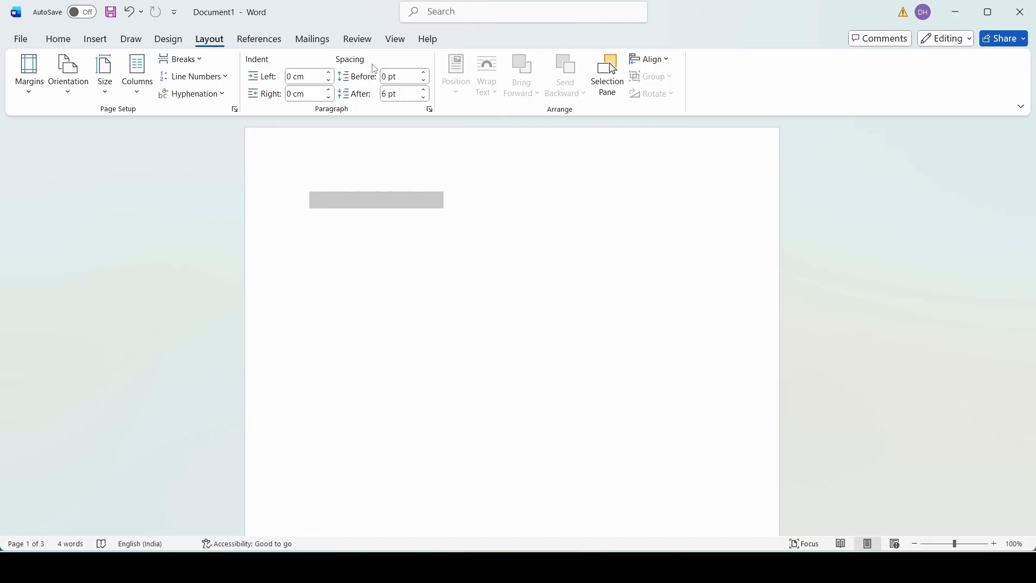
click(426, 76)
click(426, 76)
Examine the built-in automatic and manual table of contents styles available for the document
click(254, 41)
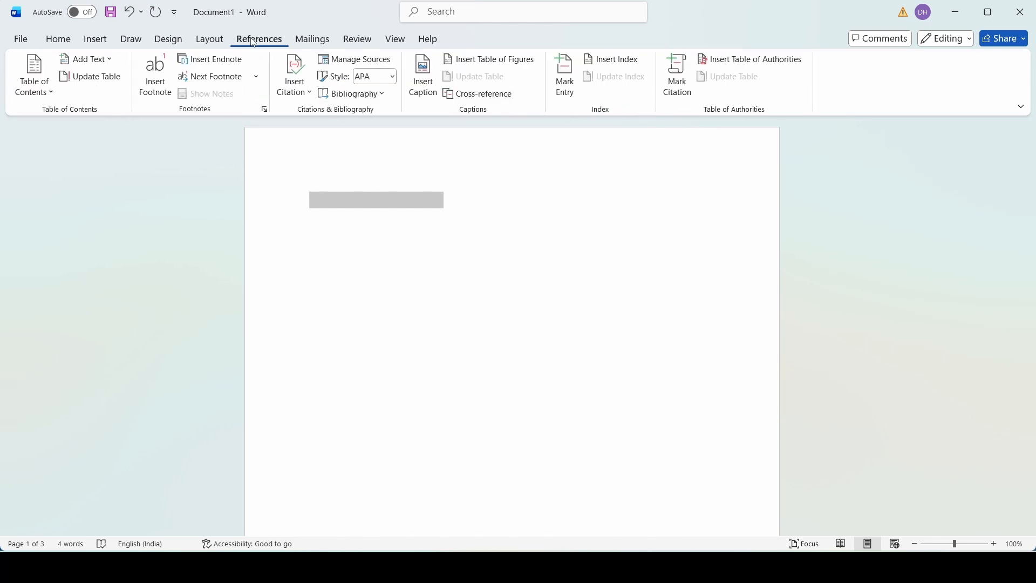
click(52, 96)
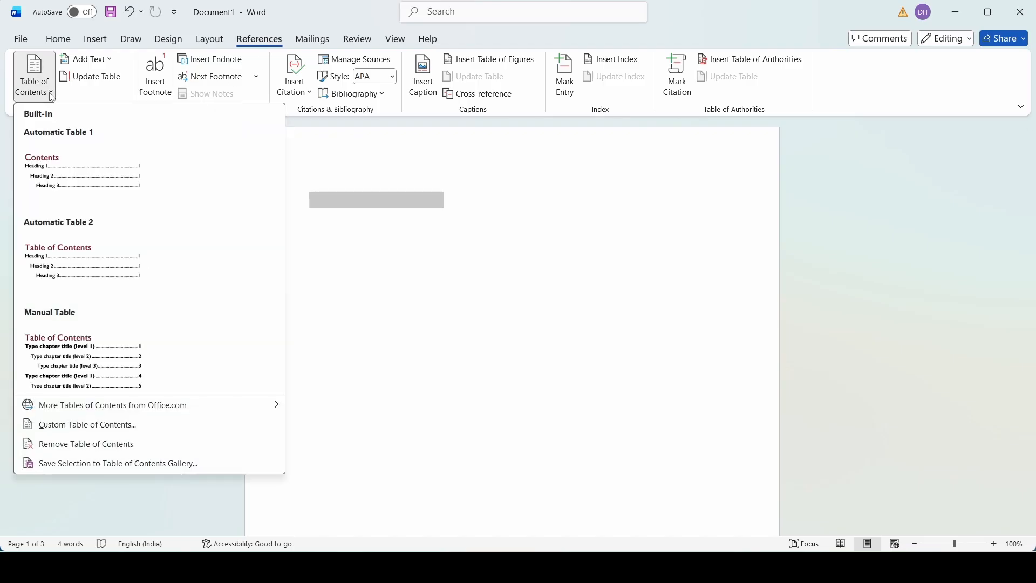
click(324, 200)
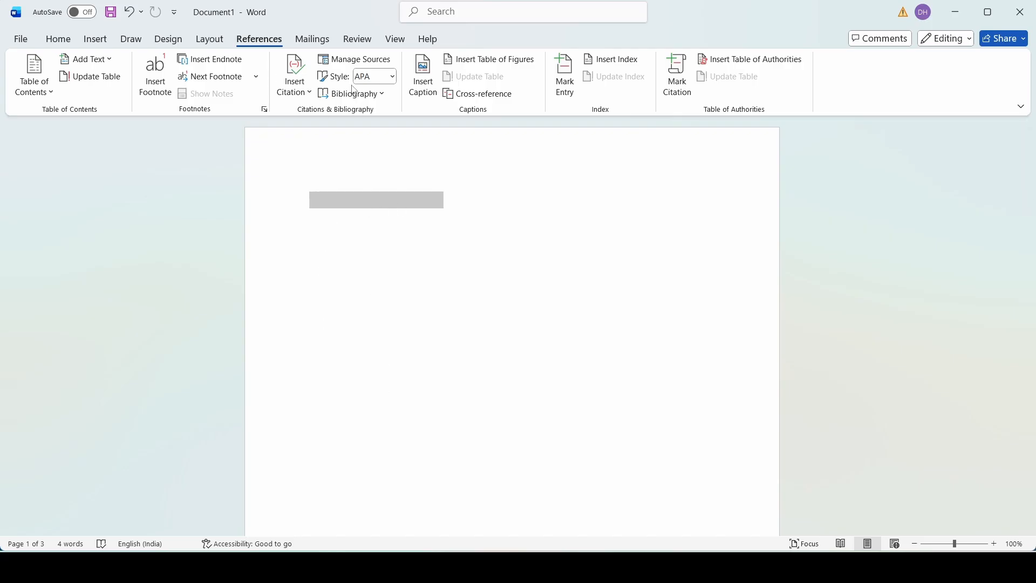
click(53, 36)
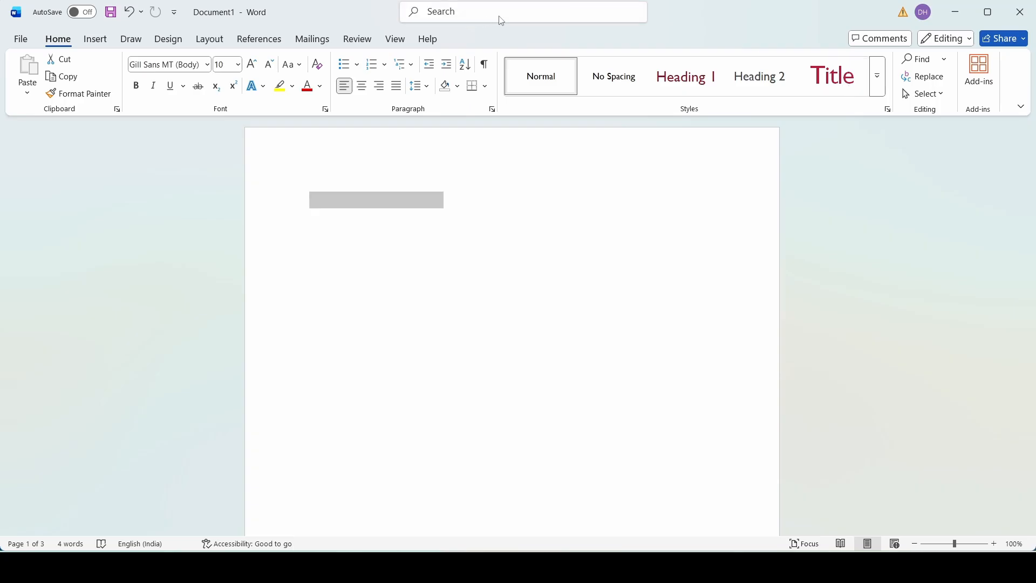
click(263, 42)
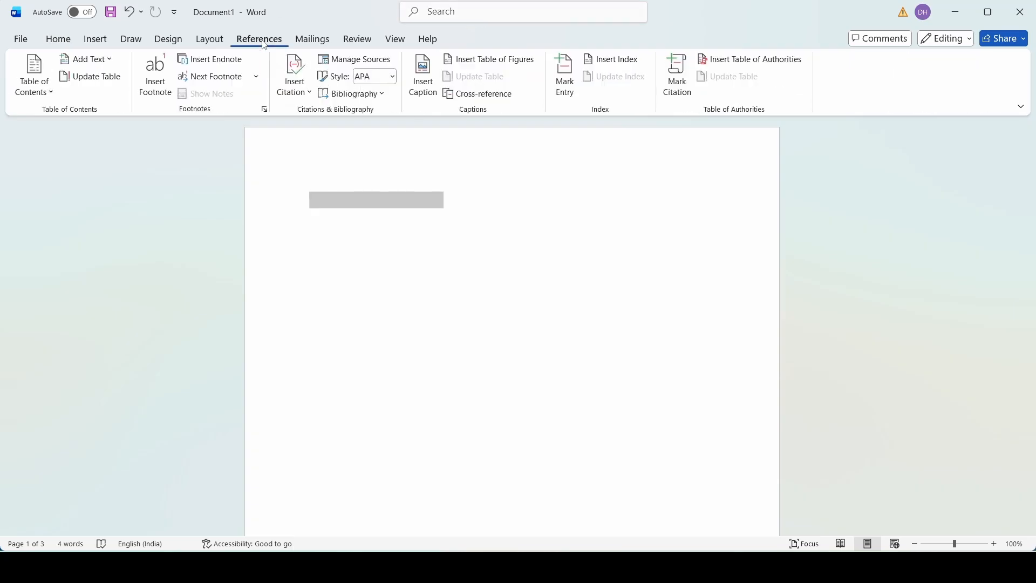
click(51, 92)
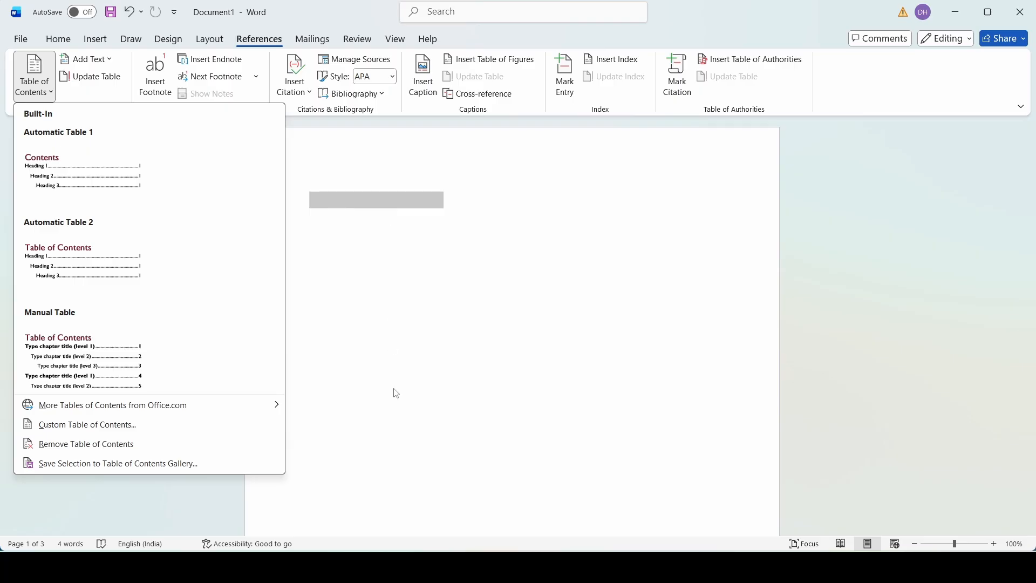
click(320, 221)
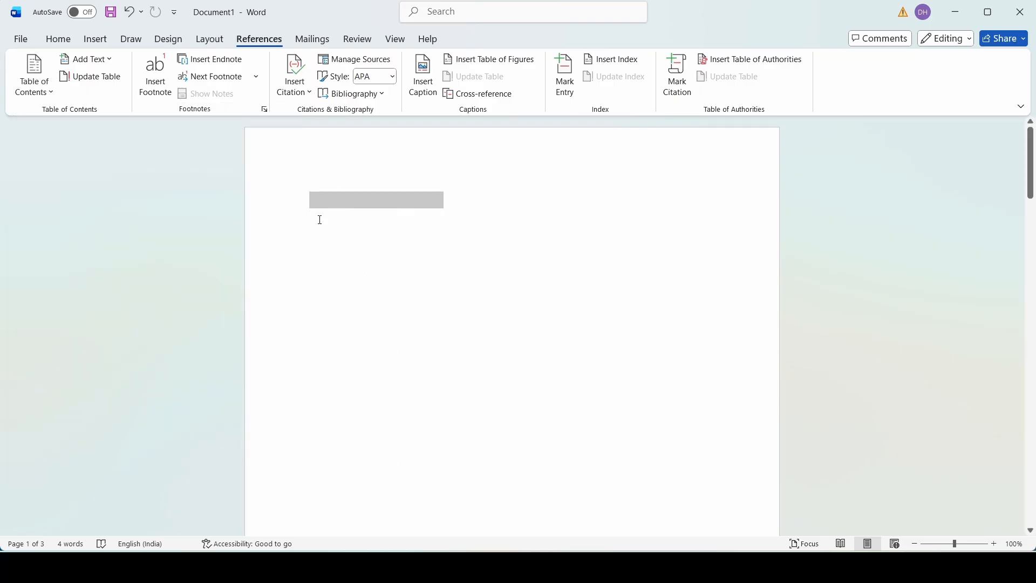
click(329, 235)
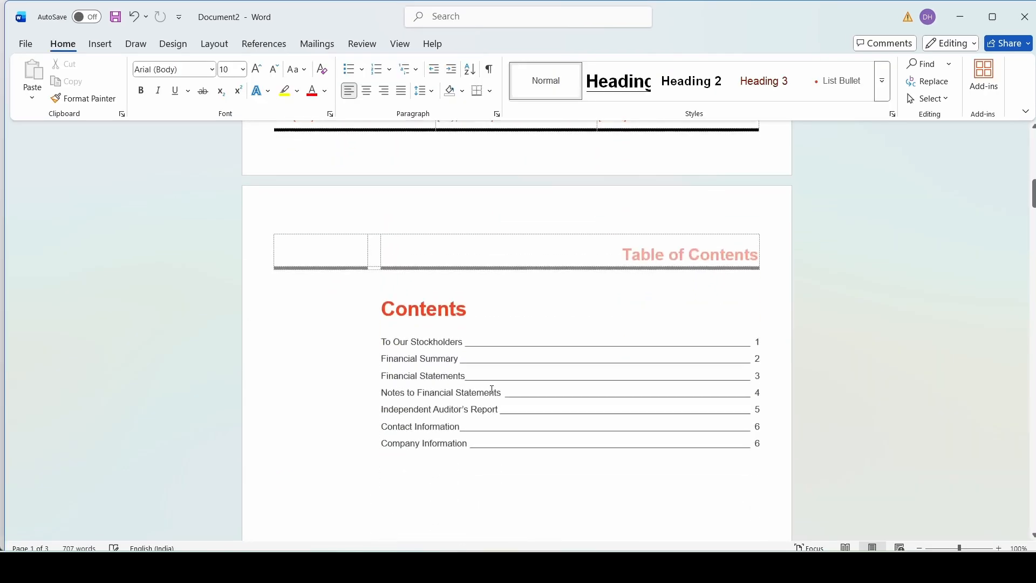
Follow the To Our Stockholders link in the annual report's table of contents, and return to the Contents page
scroll(493, 390, down, 3)
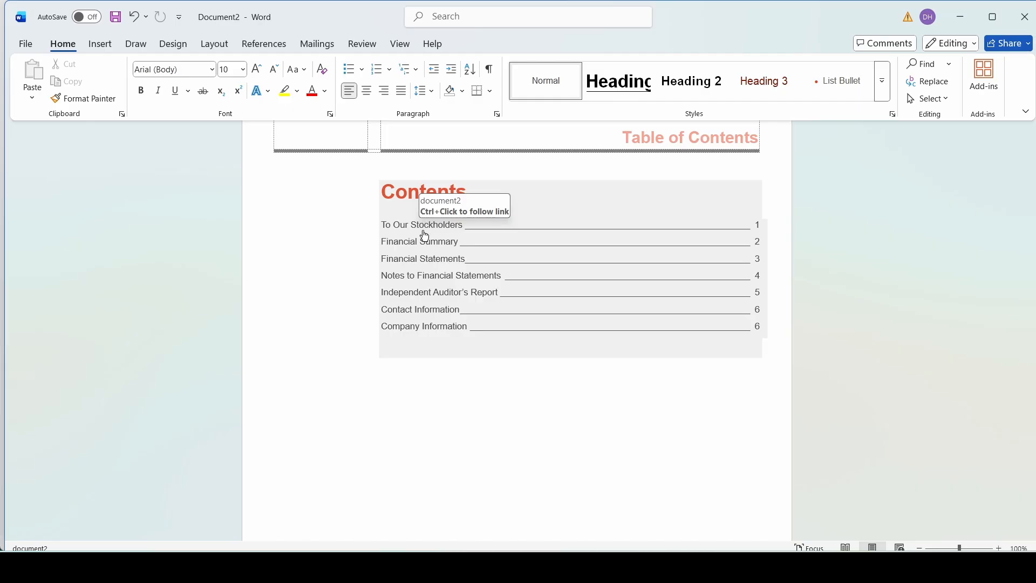
ctrl+click(424, 227)
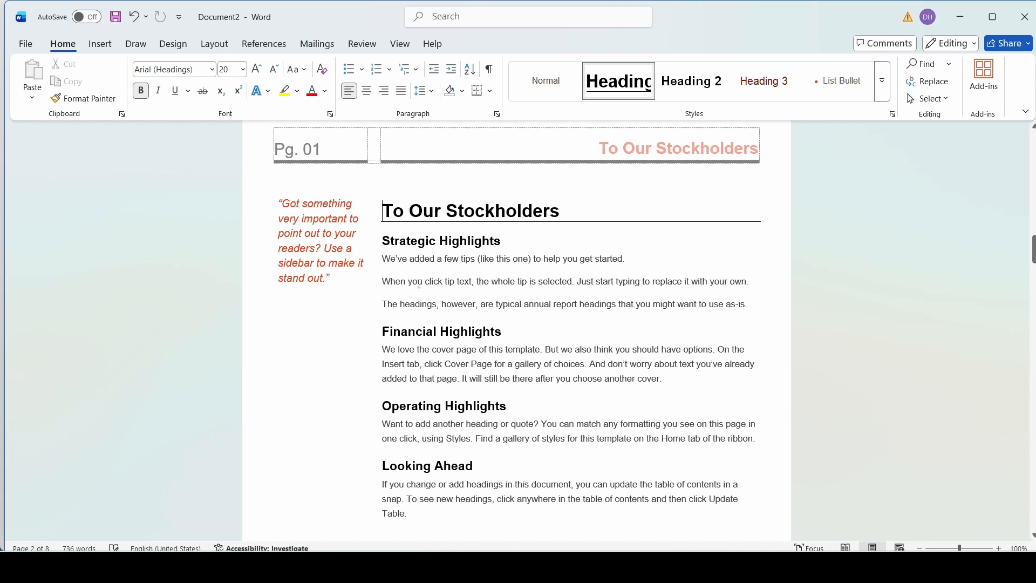
scroll(419, 285, up, 2)
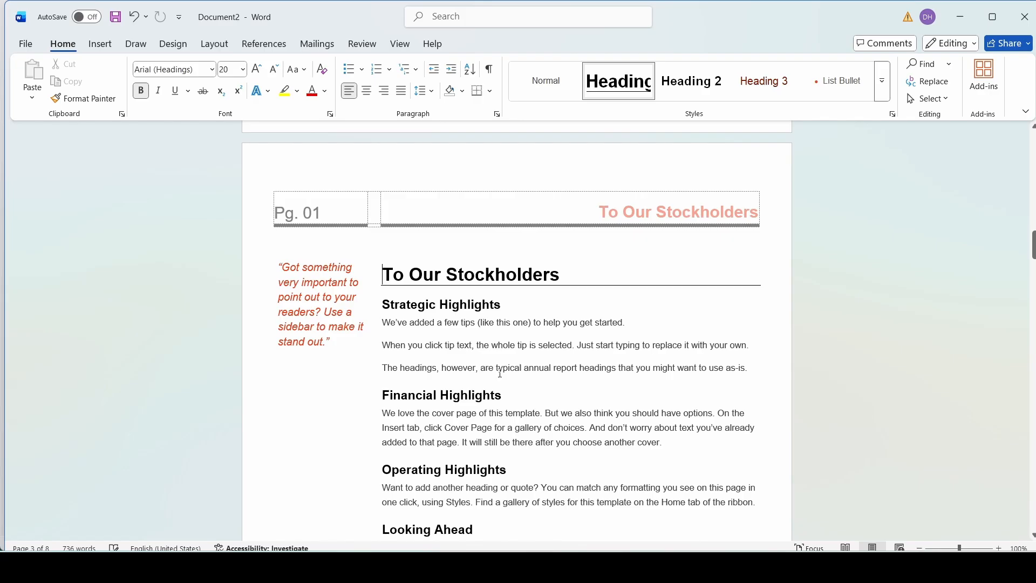
scroll(460, 273, up, 20)
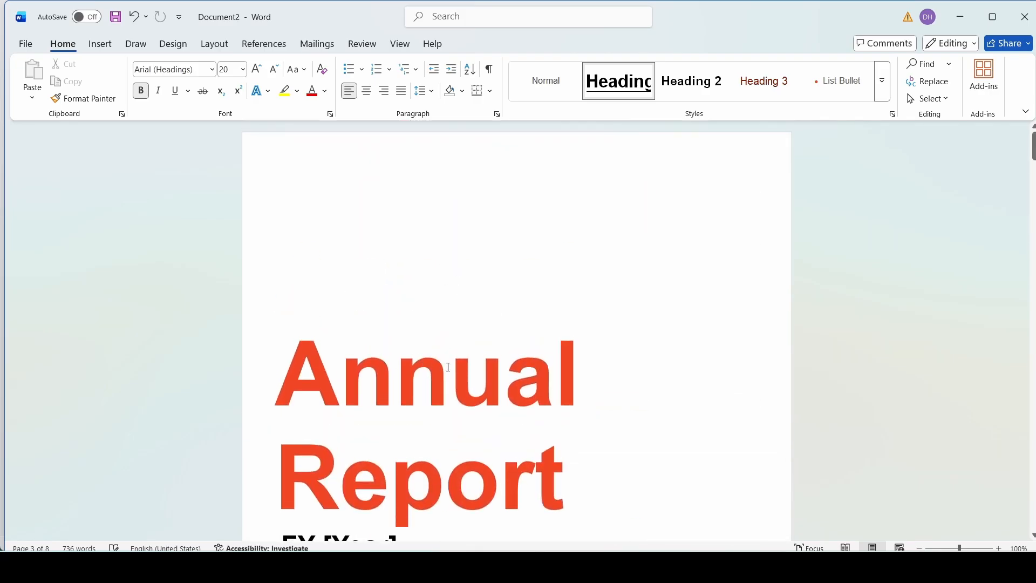
scroll(447, 435, down, 19)
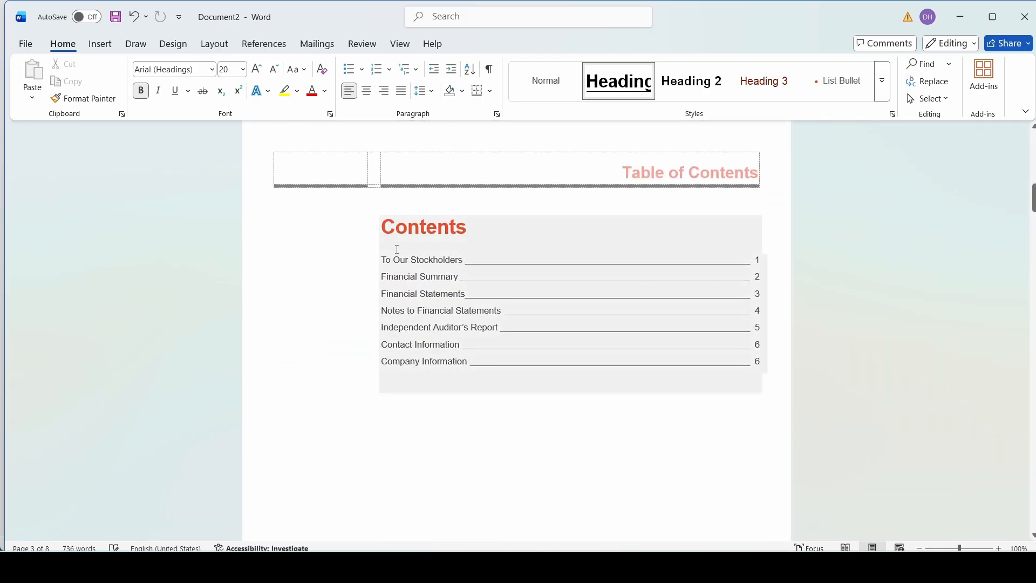
Follow the Financial Summary link in the table of contents, and return to the Contents page
ctrl+click(417, 282)
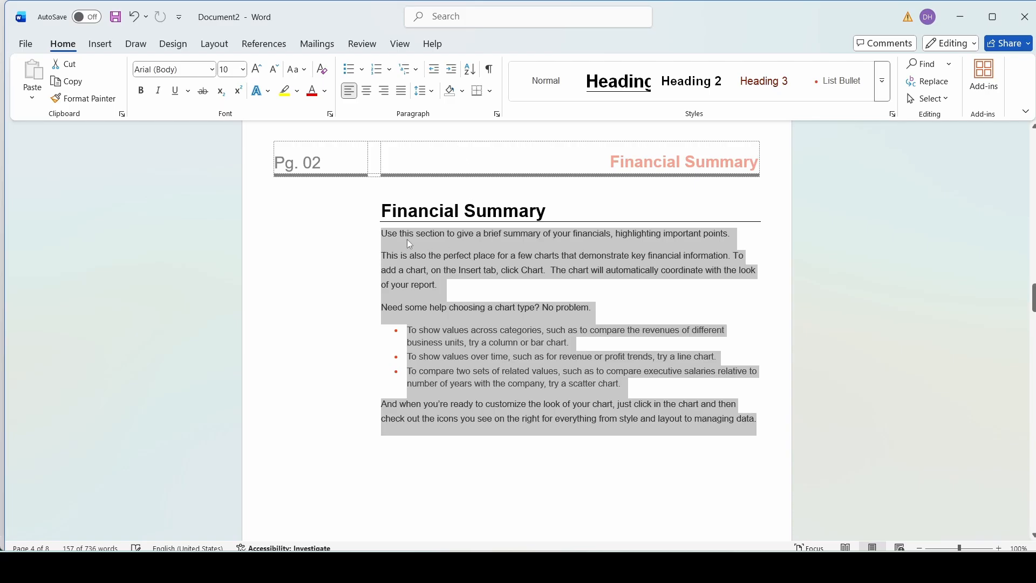
scroll(438, 292, up, 20)
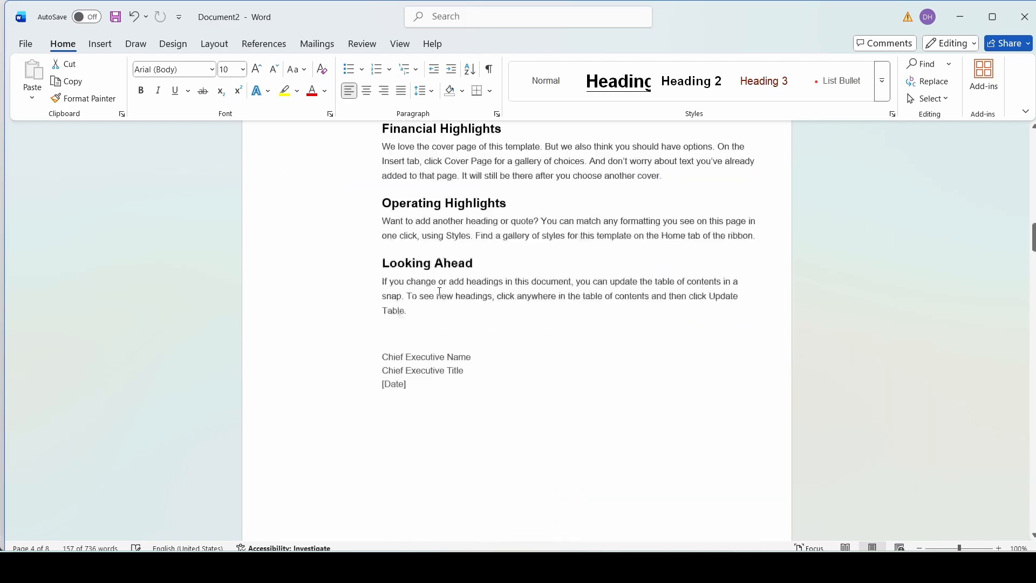
scroll(447, 333, down, 20)
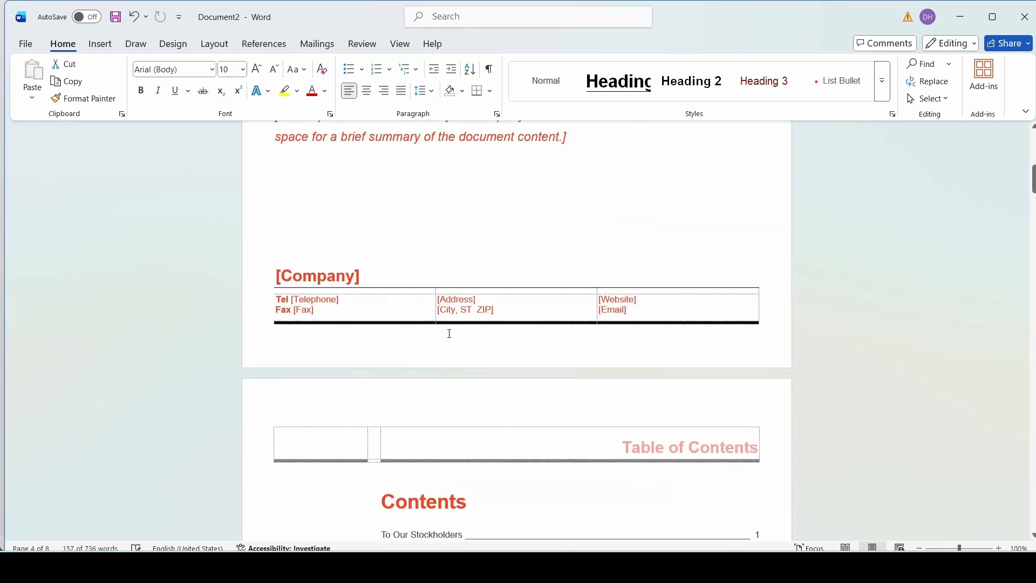
scroll(439, 380, up, 5)
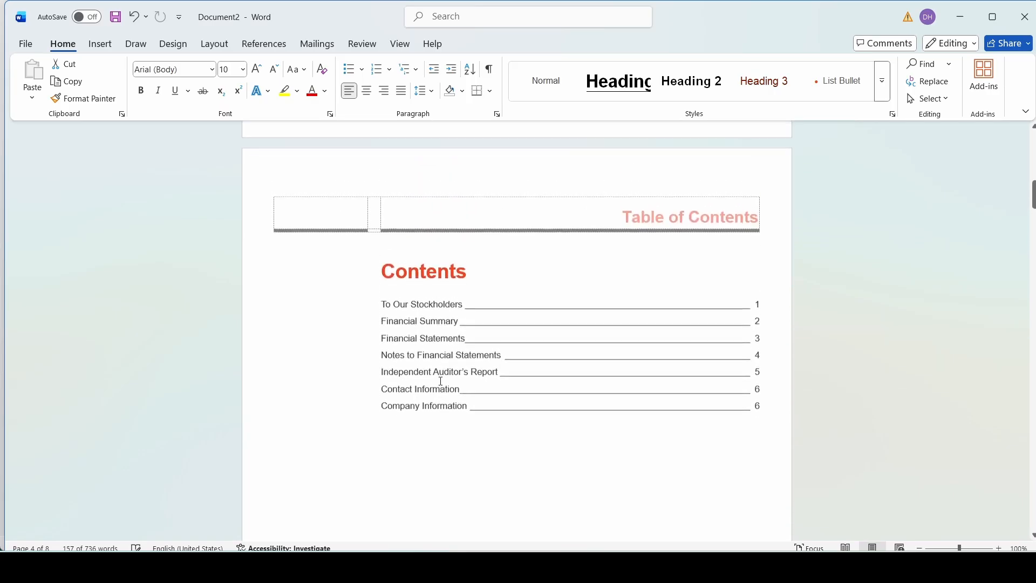
Follow the Financial Statements link in the table of contents and look through that section
click(414, 355)
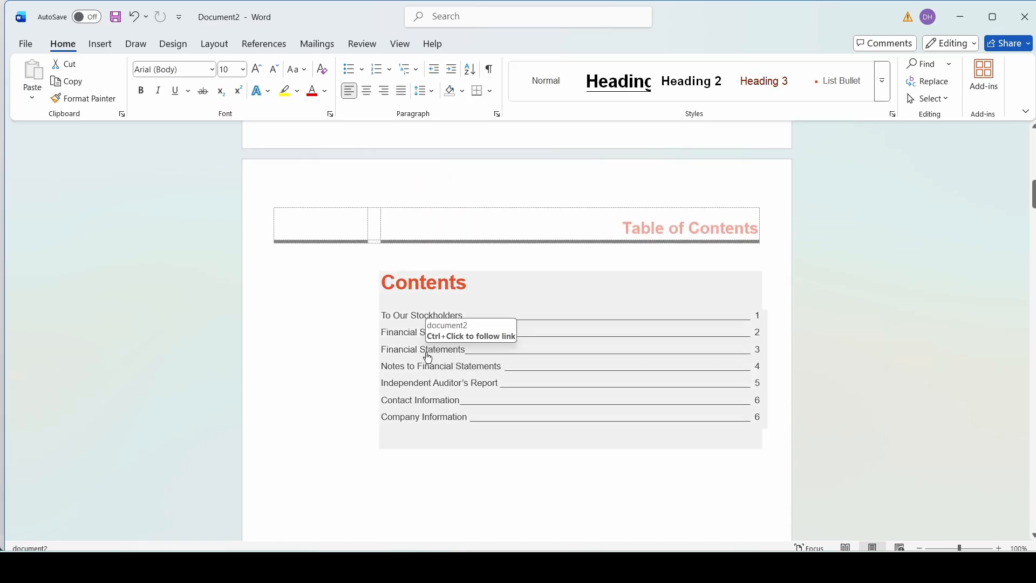
ctrl+click(428, 357)
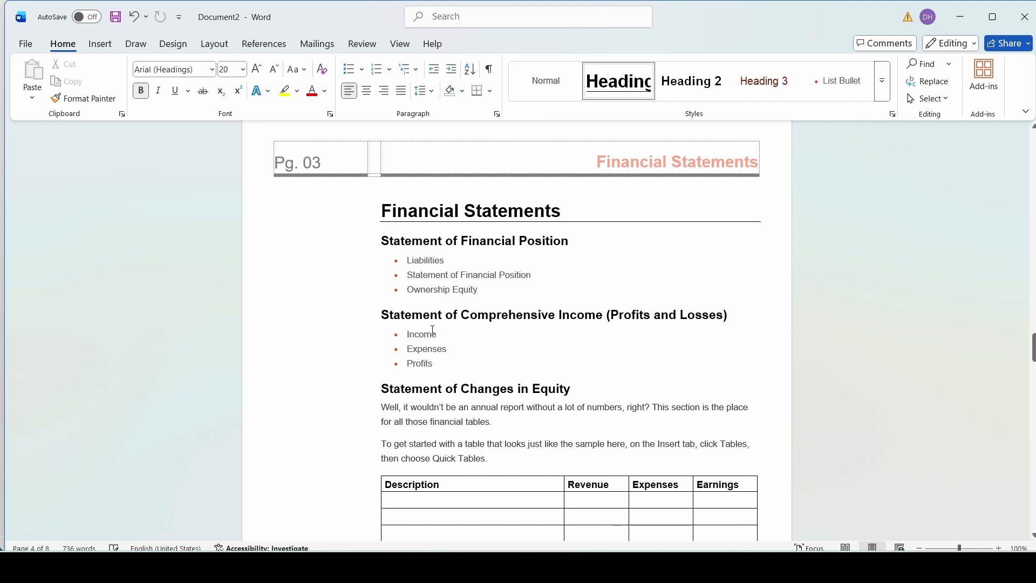
scroll(433, 330, down, 3)
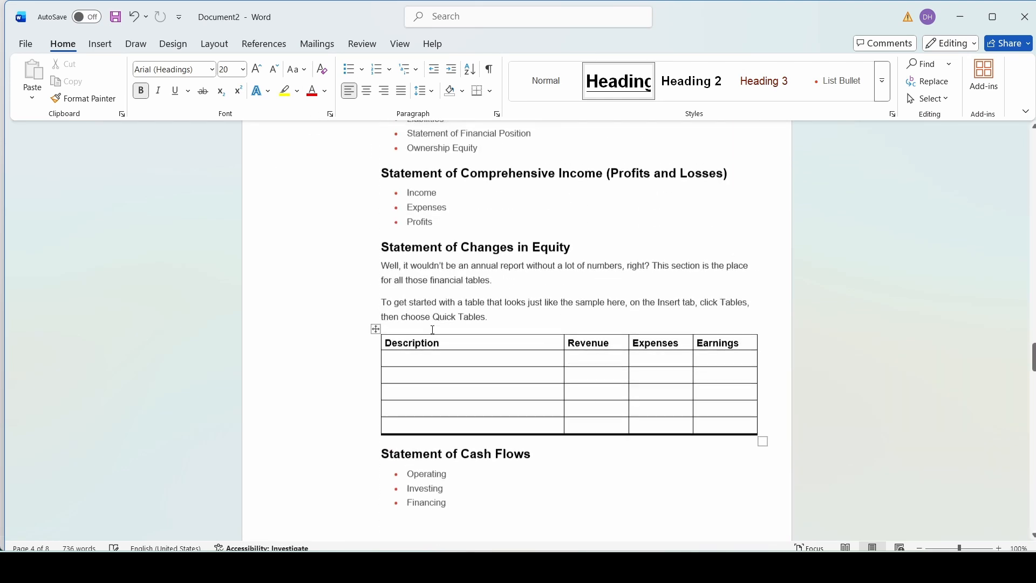
Update the report's table of contents, refreshing page numbers only
click(269, 47)
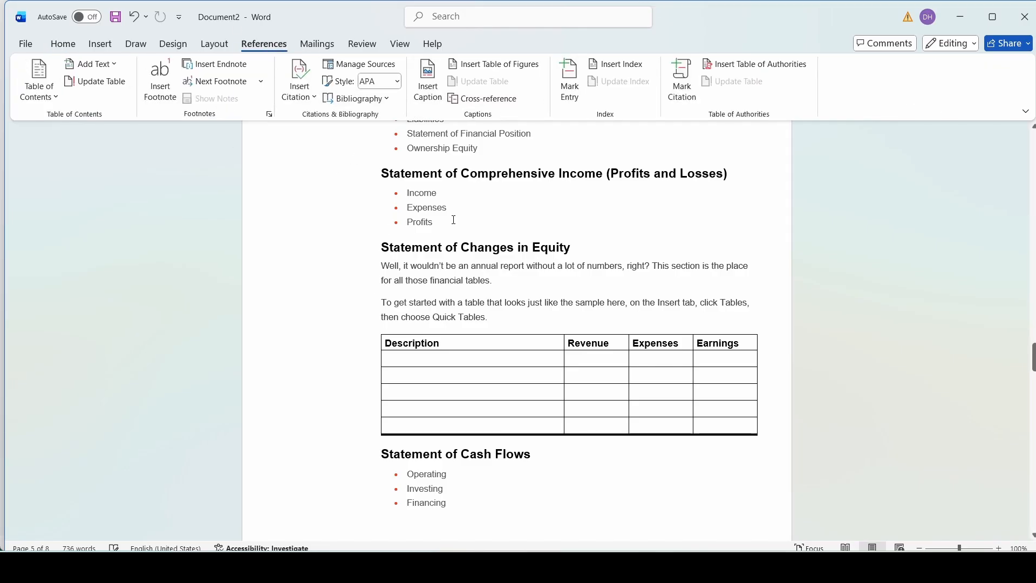
scroll(454, 220, up, 20)
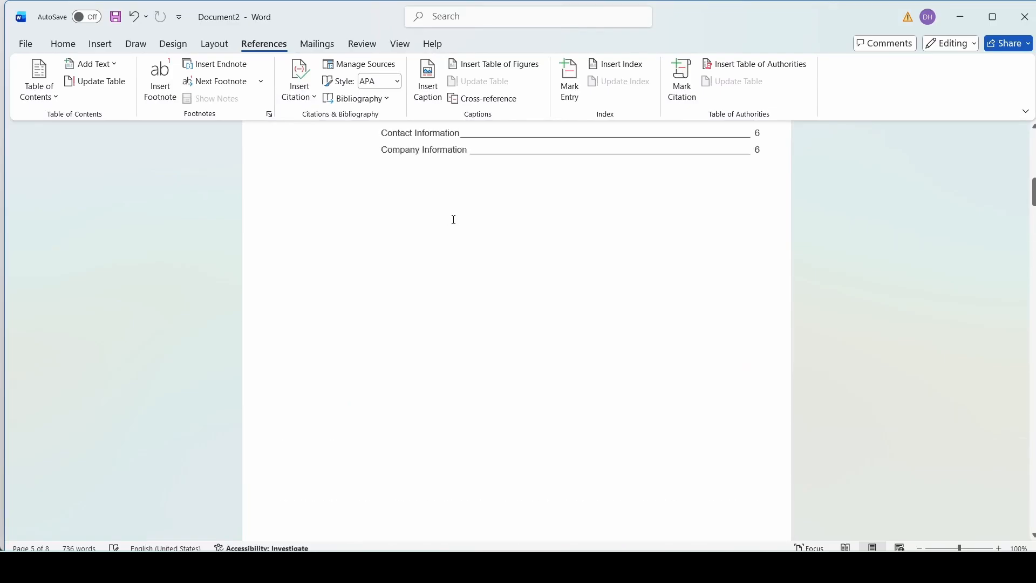
scroll(454, 220, down, 5)
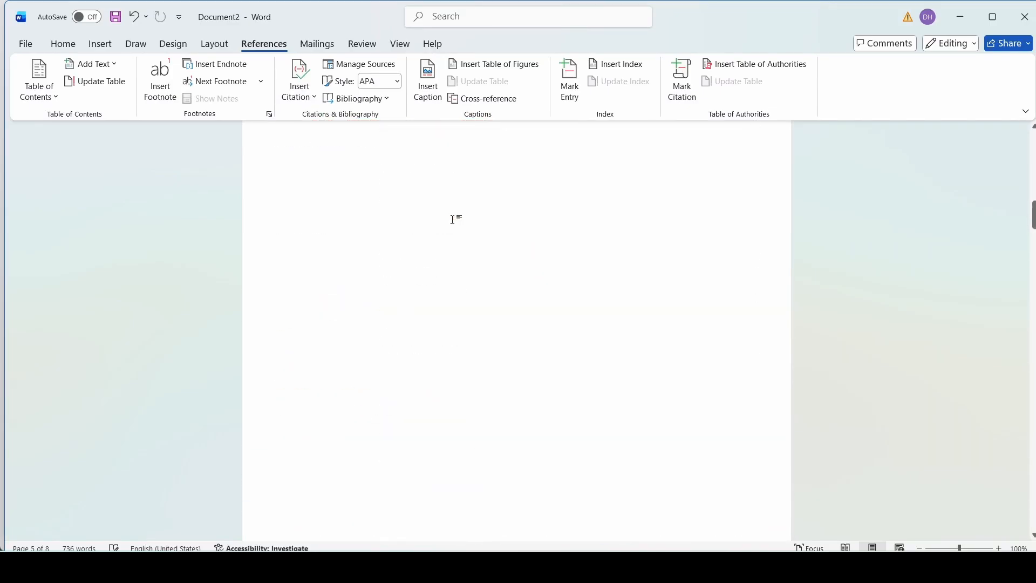
click(97, 84)
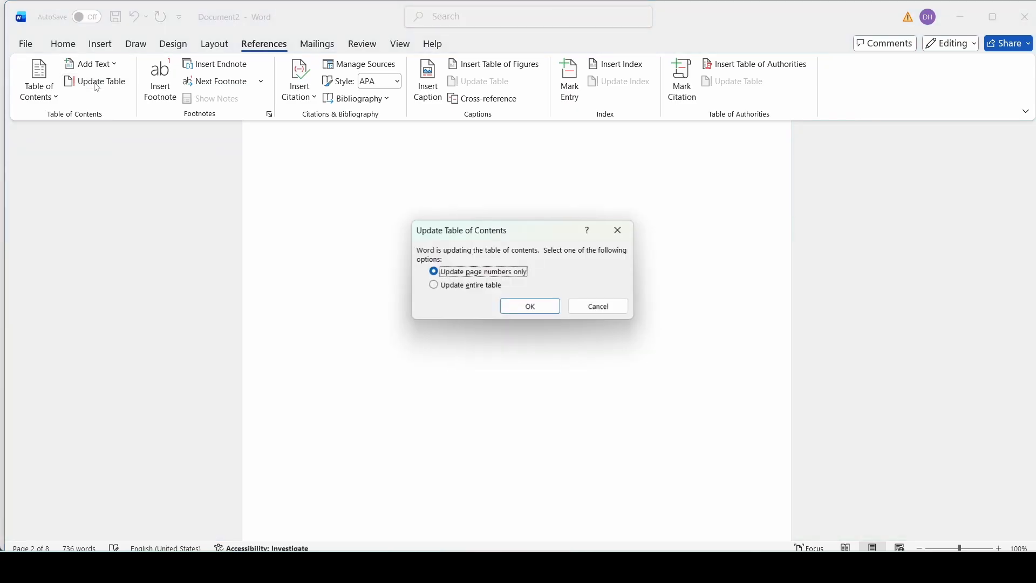
click(542, 316)
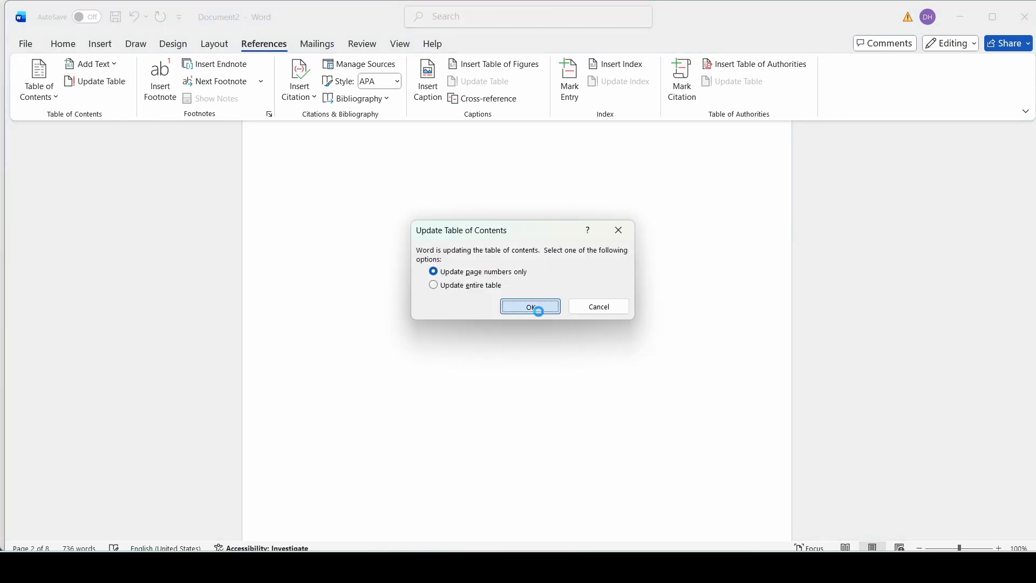
Insert a footnote at the start of the Financial Statements heading and check its reference mark
click(171, 90)
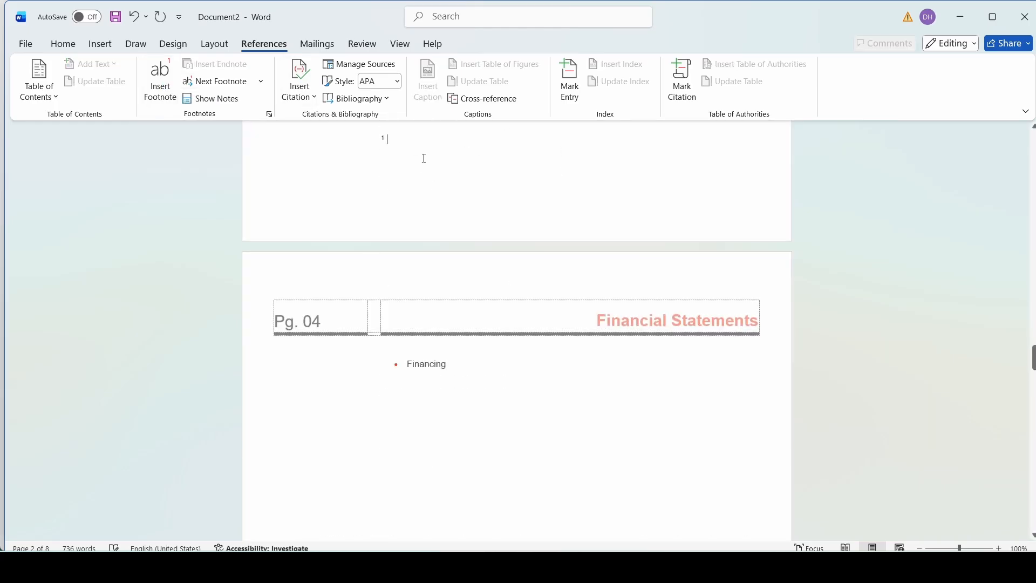
scroll(424, 158, up, 6)
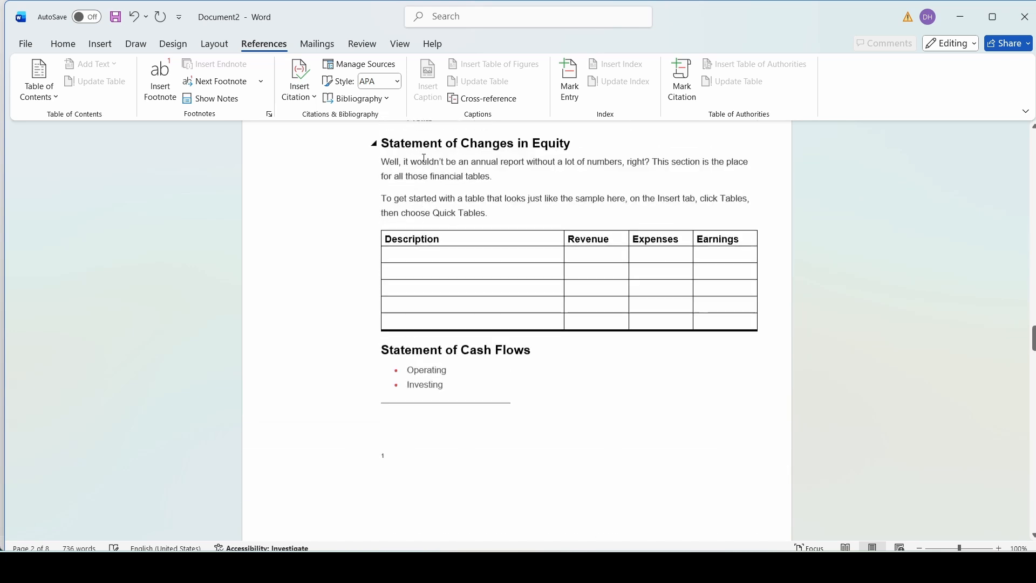
scroll(424, 158, up, 5)
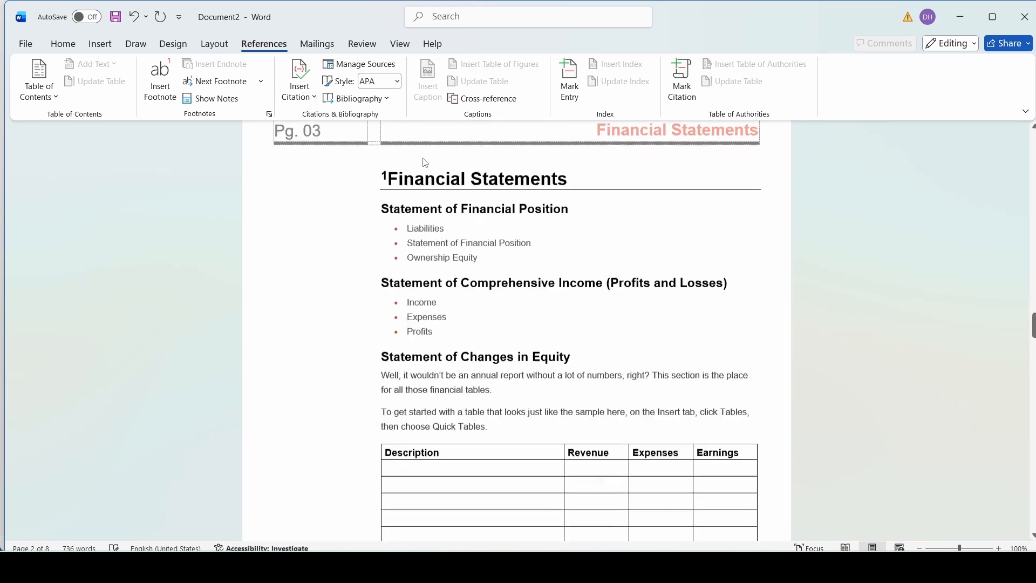
scroll(426, 163, up, 2)
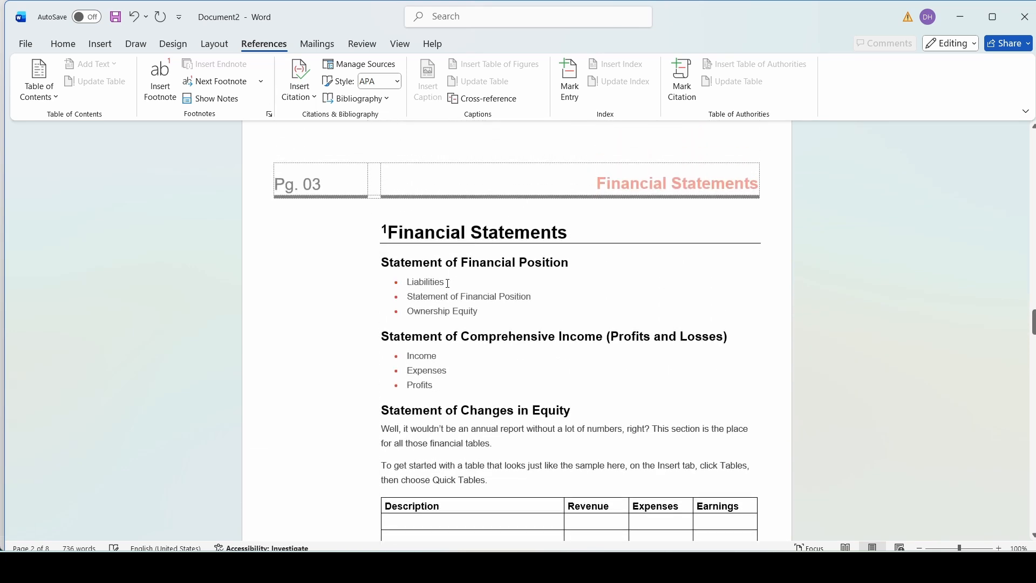
Insert a footnote for the Liabilities bullet under Statement of Financial Position, and check its reference mark and note on page 03
drag(448, 283, 404, 288)
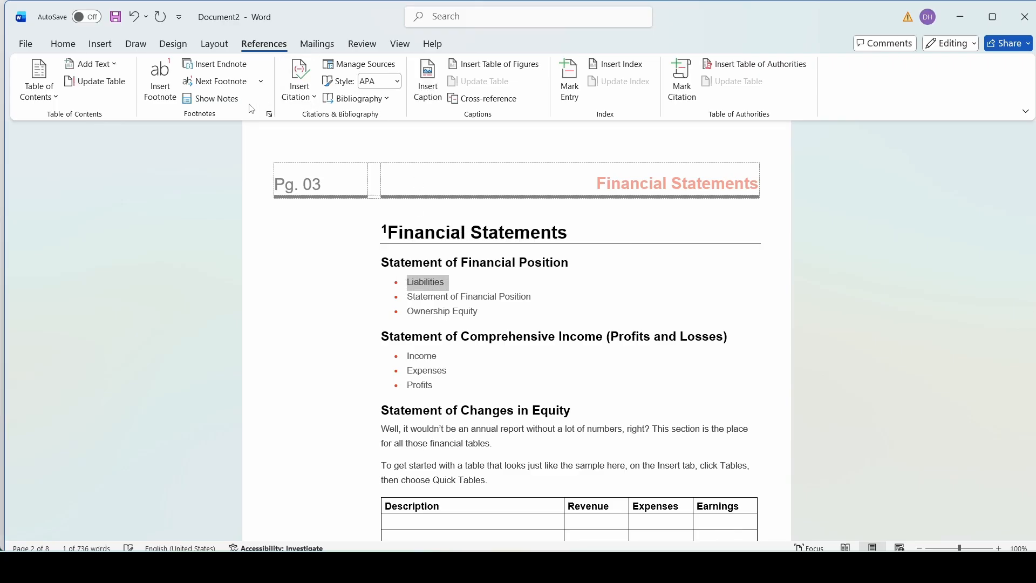
click(163, 91)
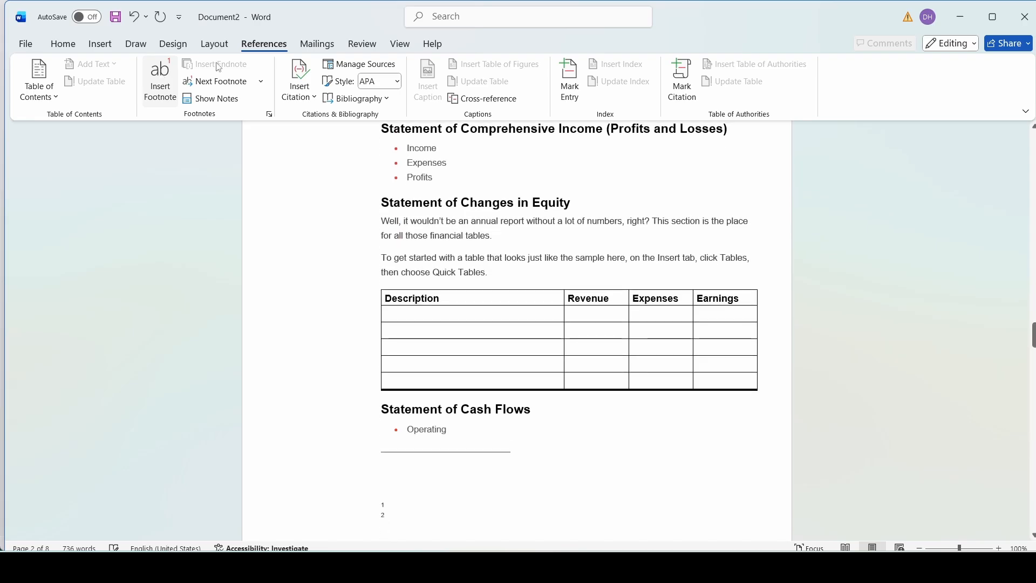
scroll(390, 446, up, 1)
scroll(390, 448, down, 2)
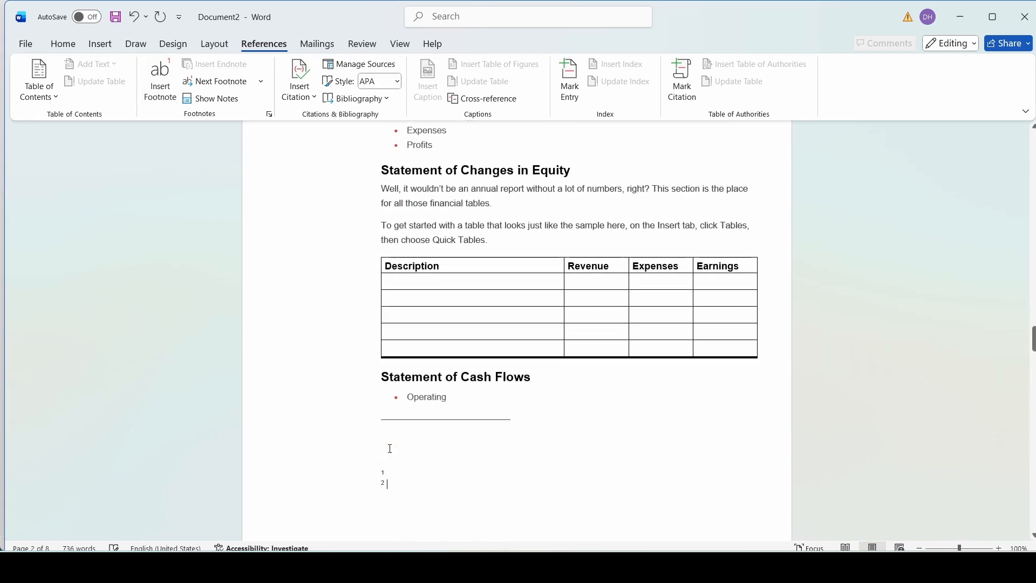
scroll(390, 448, down, 2)
scroll(392, 434, up, 15)
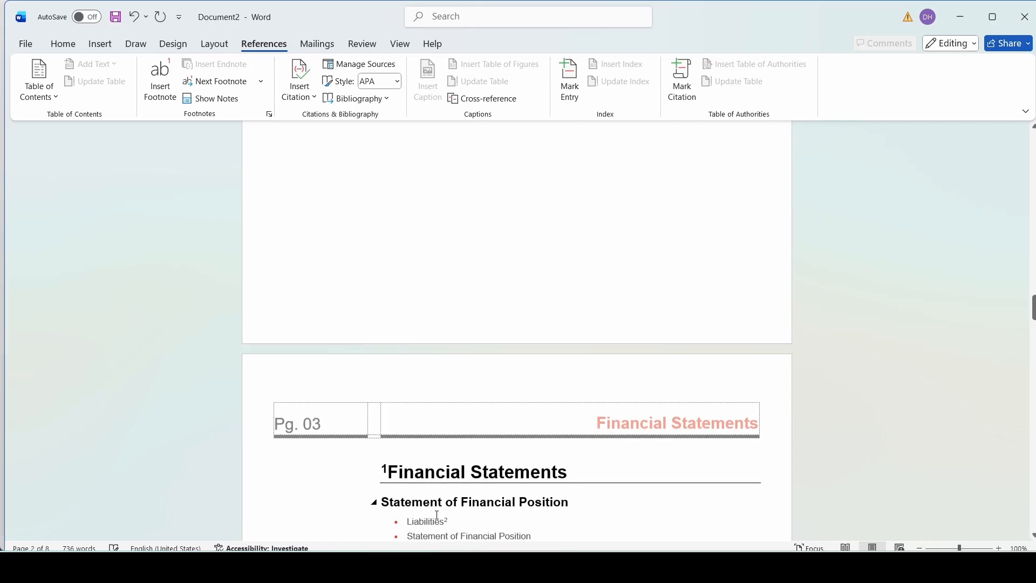
scroll(393, 438, down, 5)
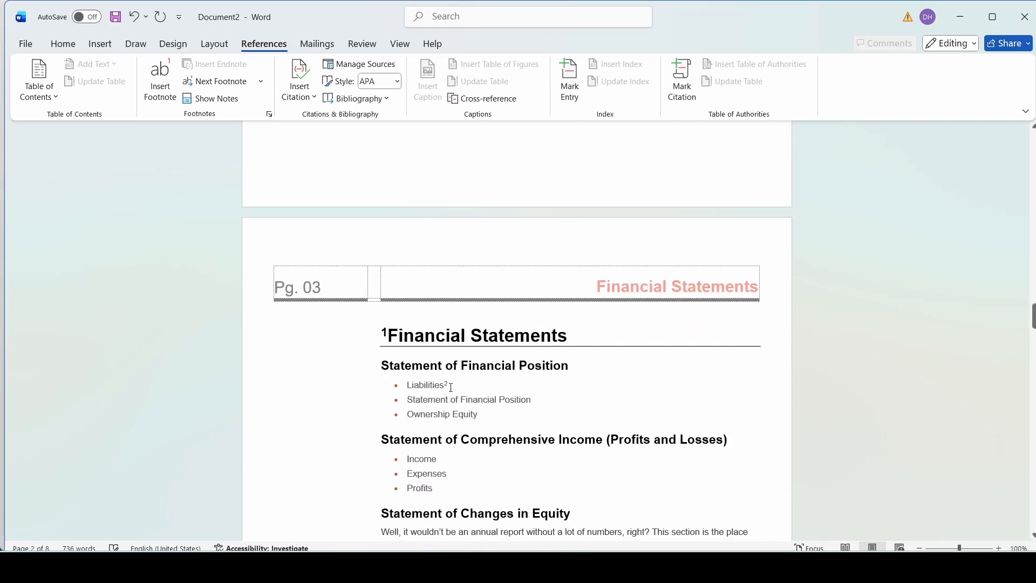
mouse_move(451, 387)
scroll(448, 385, down, 15)
scroll(445, 385, up, 4)
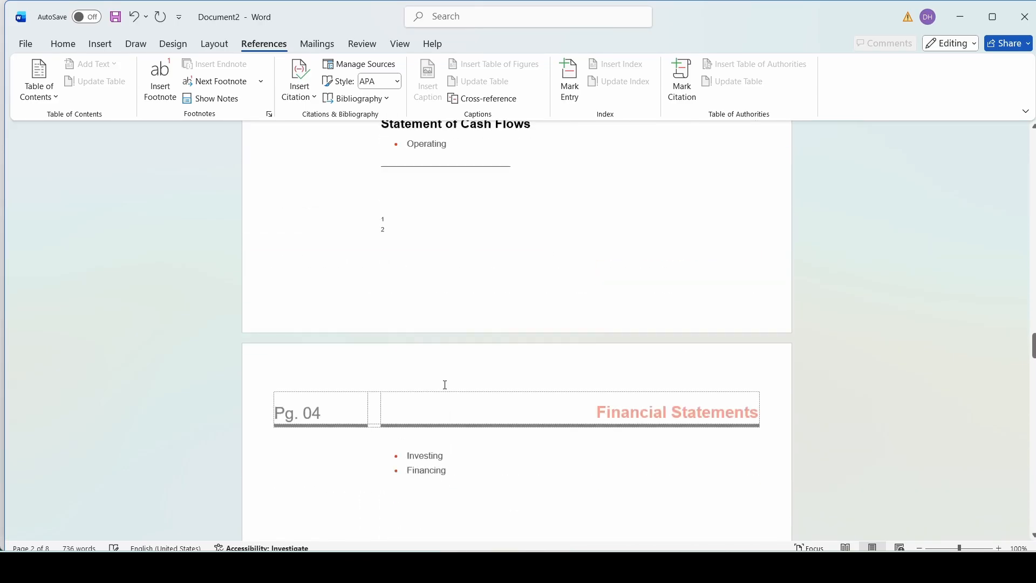
Fill the second footnote on page 03 with placeholder text and check its reference mark beside Liabilities
scroll(445, 385, up, 4)
text(,jkhgfjgd)
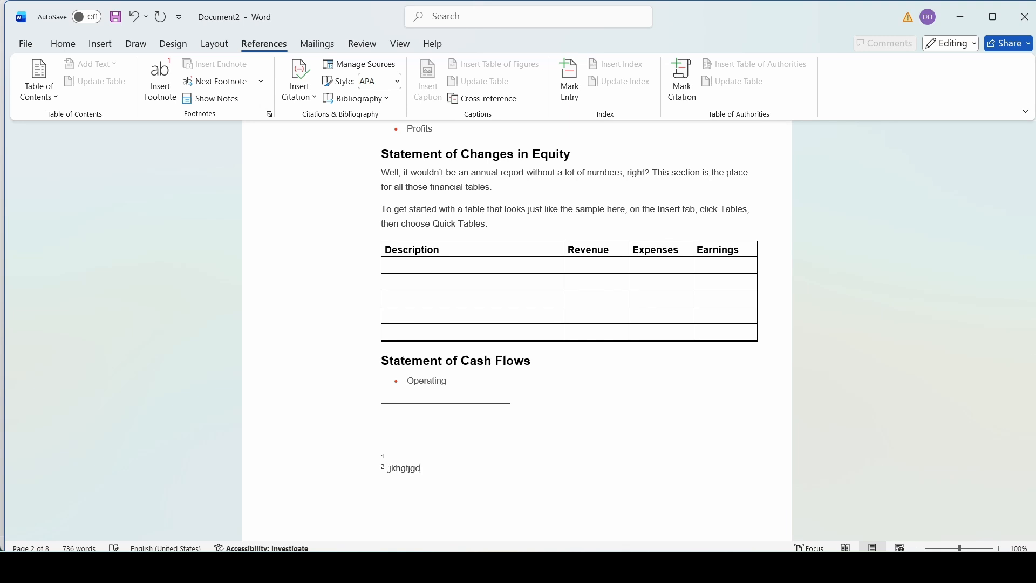
text(klj;ljhkgjkfhdghjgjff)
scroll(443, 448, up, 5)
scroll(442, 448, up, 2)
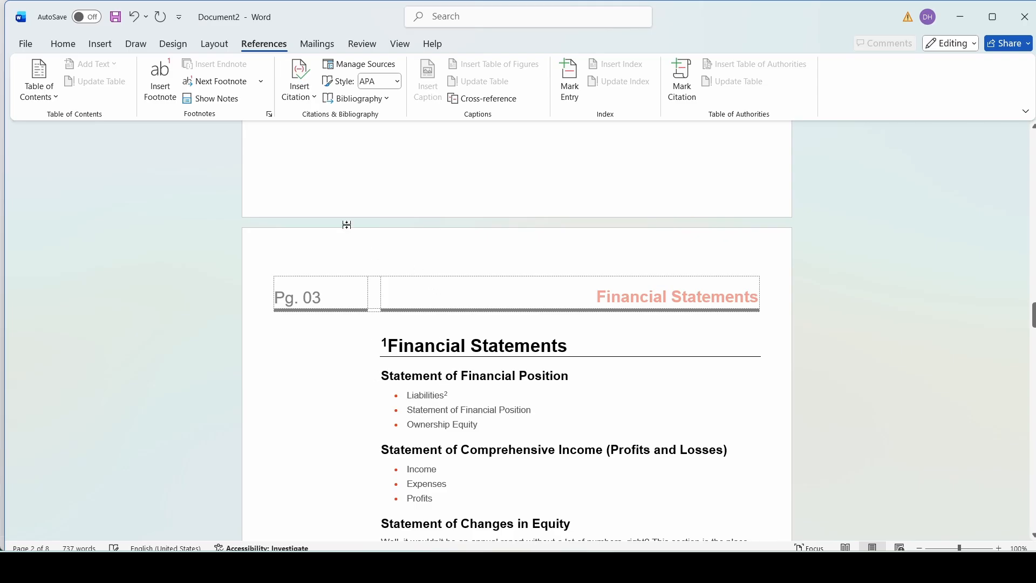
Insert an endnote from the Financial Statements page and enter placeholder text for it below the company logo
scroll(167, 169, down, 5)
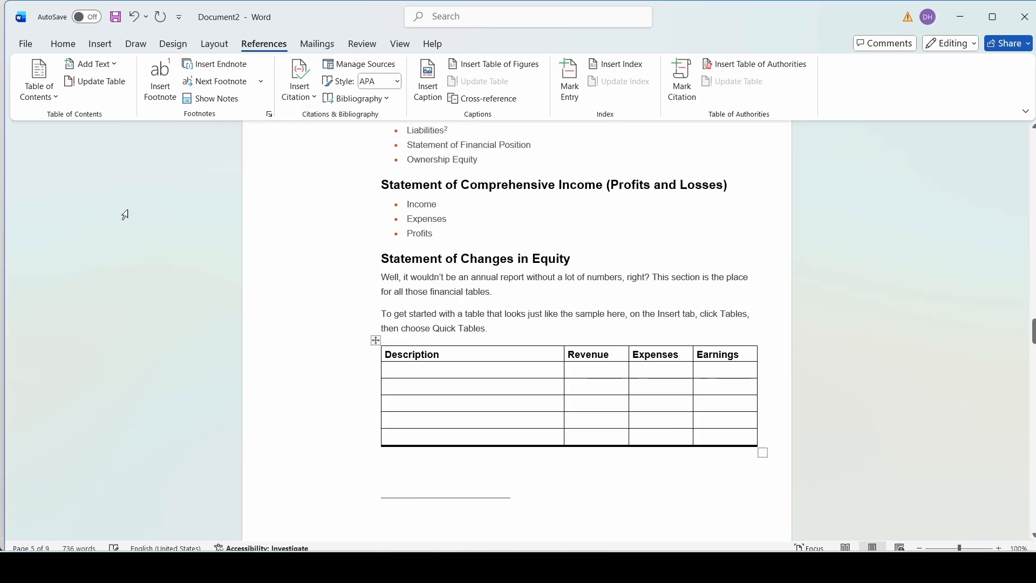
click(219, 66)
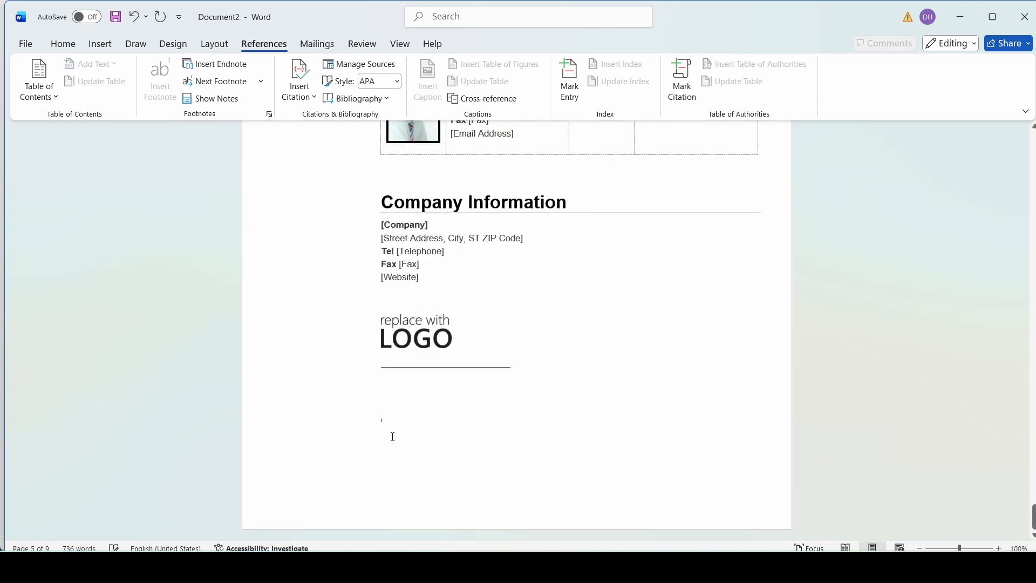
text(.kljkghjgghl;kjlkgjffhjf)
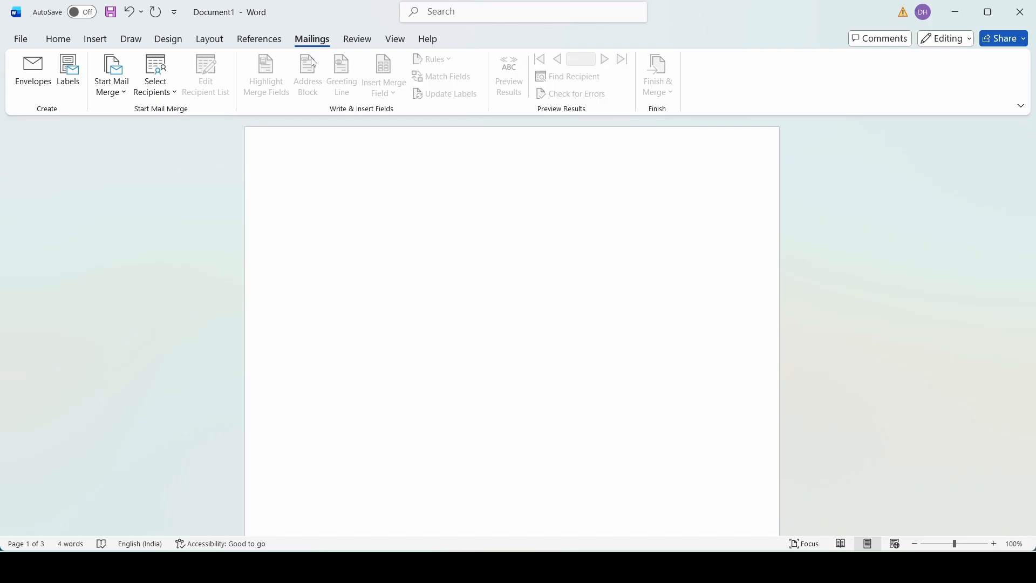
Look at the envelope address and printing options in Document1, then close them without adding an envelope
click(33, 69)
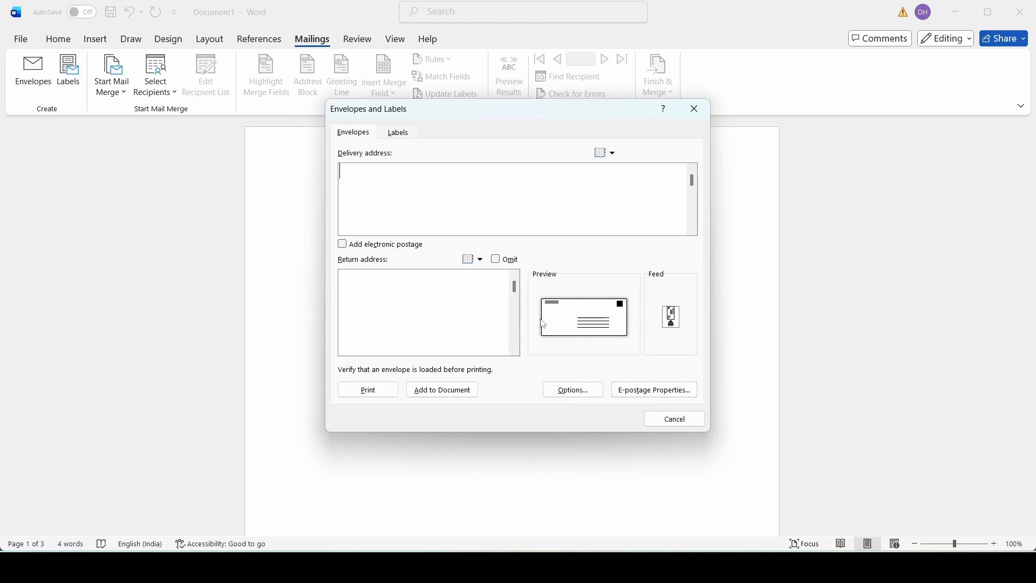
click(674, 419)
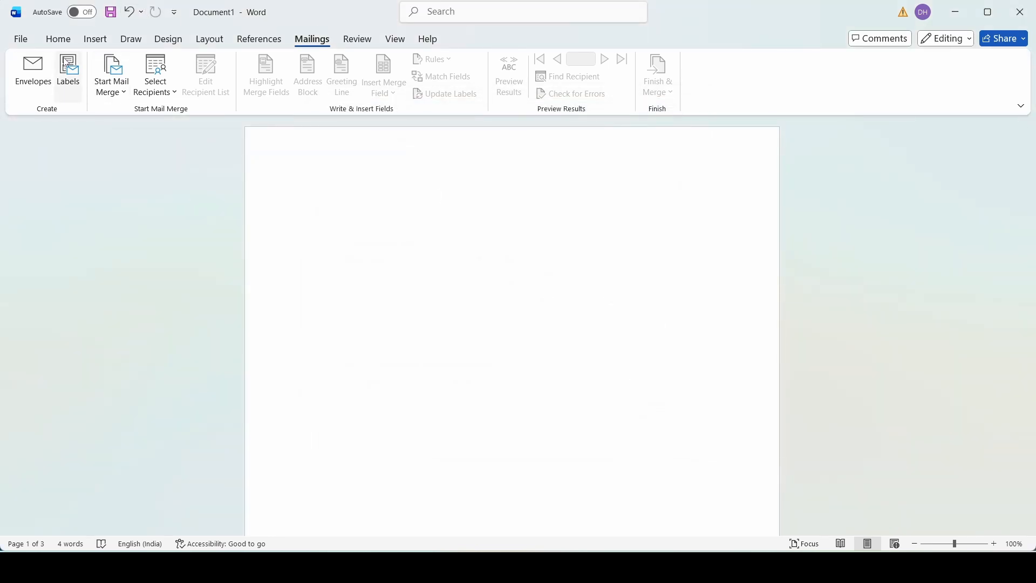
Start the step-by-step mail merge wizard for letters using the current document, and choose to create a new recipient list
click(125, 94)
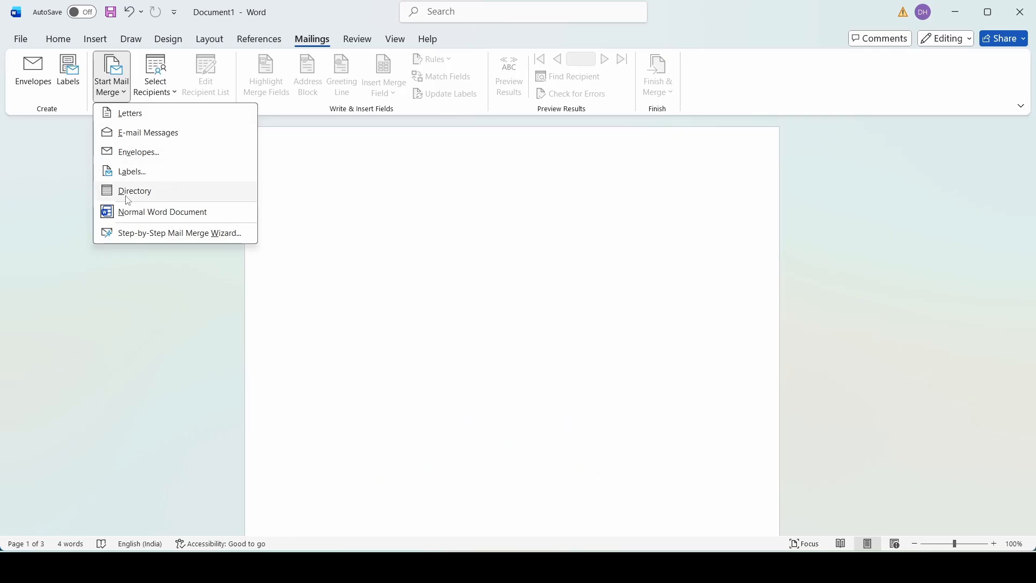
click(135, 234)
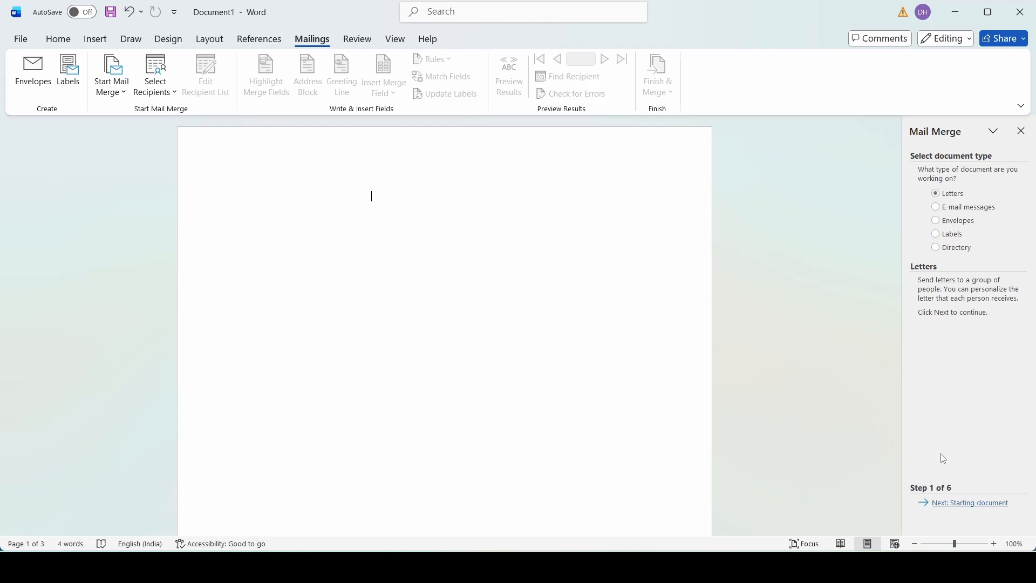
click(962, 506)
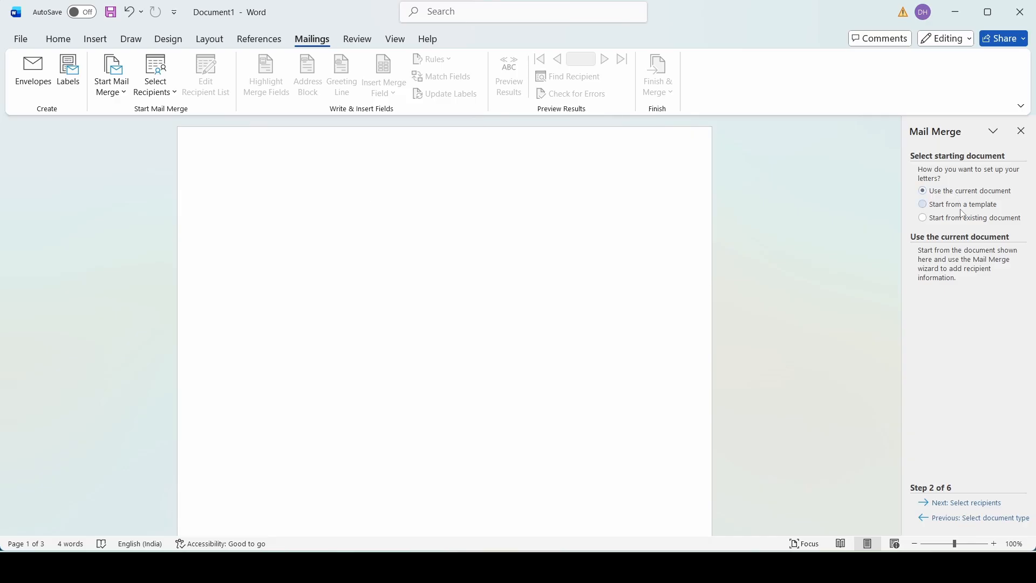
click(962, 507)
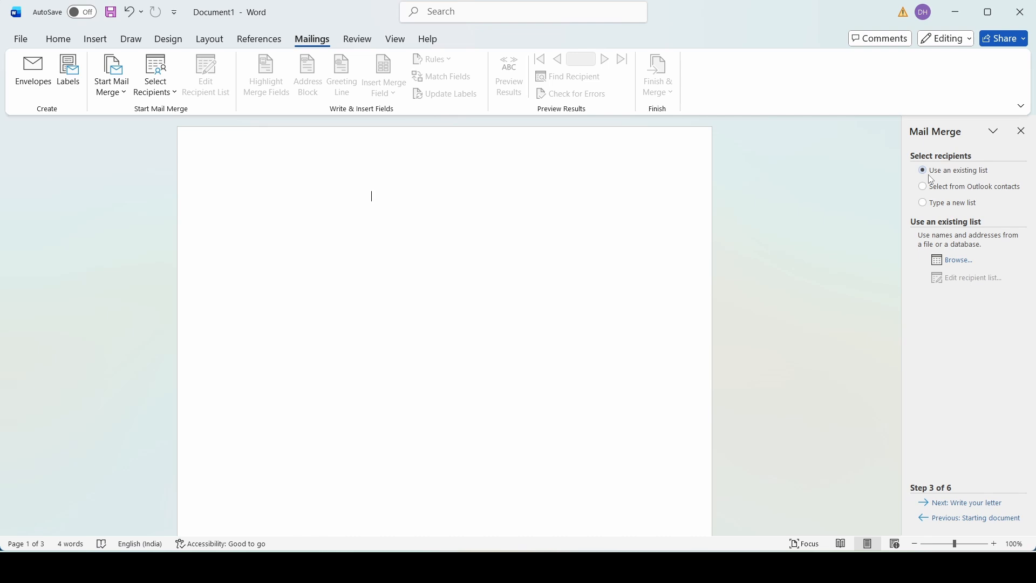
click(926, 210)
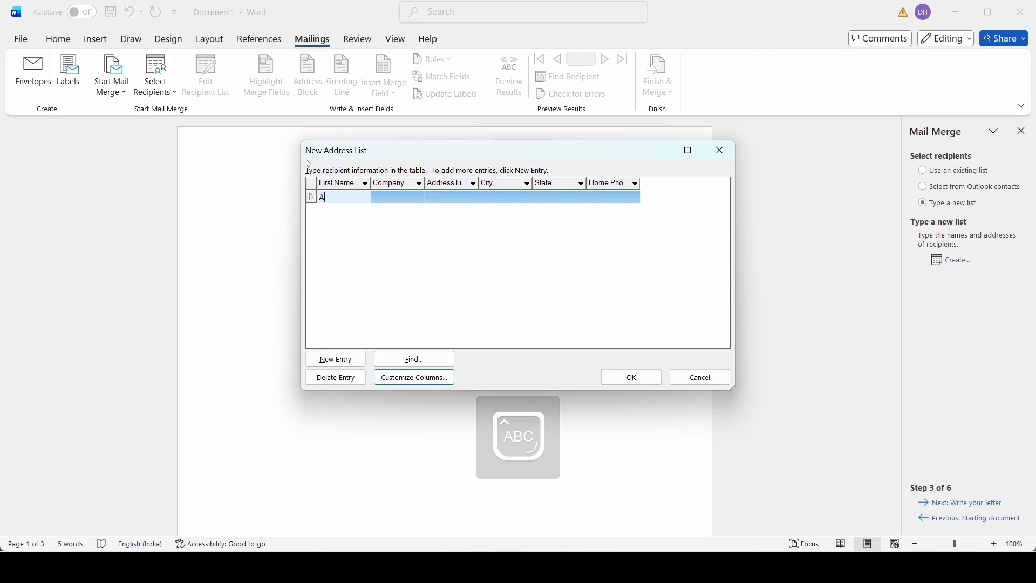
Fill in the first recipient's company name as ABC, plus the address line, city and state
click(376, 196)
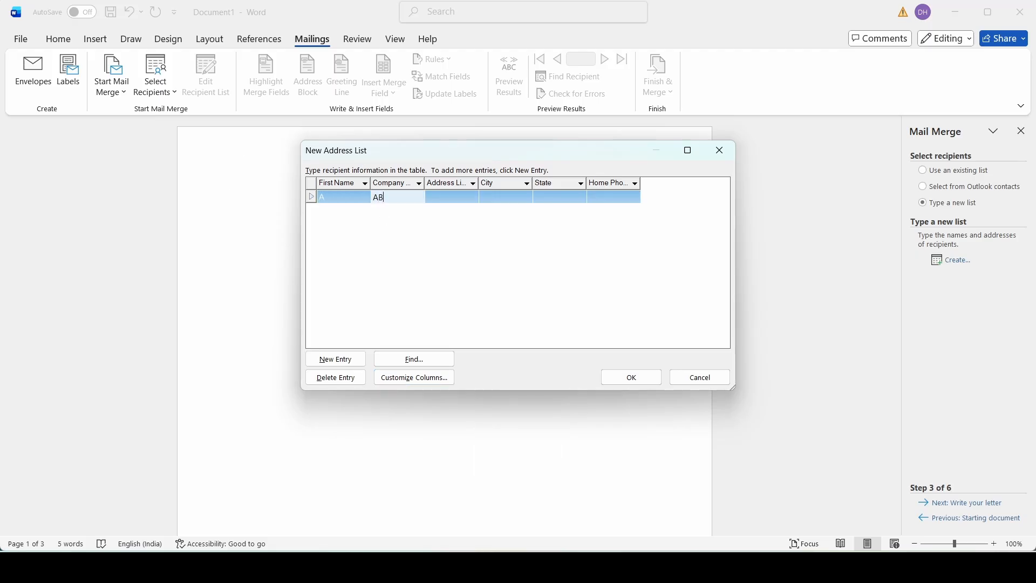
click(443, 199)
text(KJFJFFKHG)
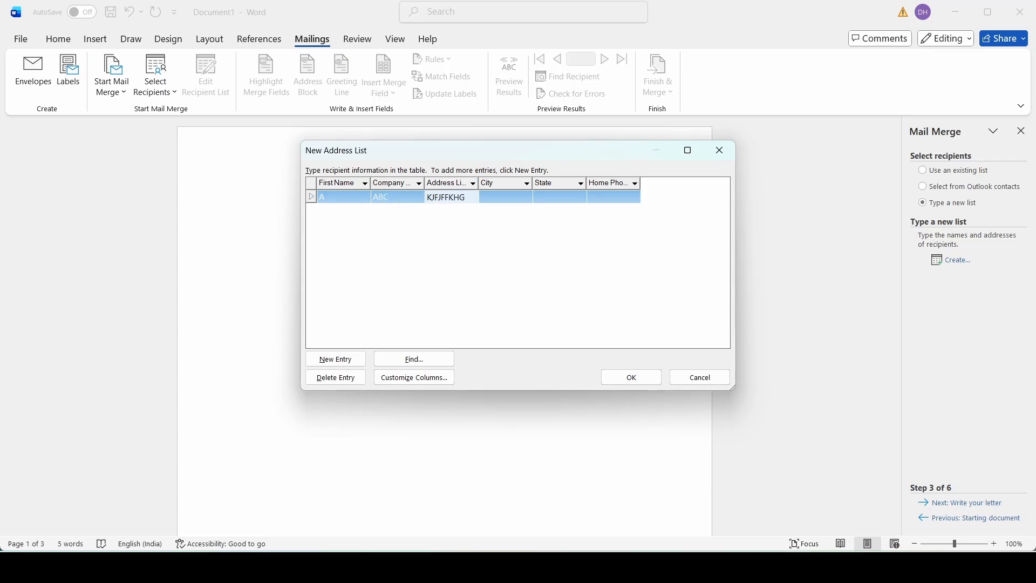
click(504, 201)
text(LJKGFF)
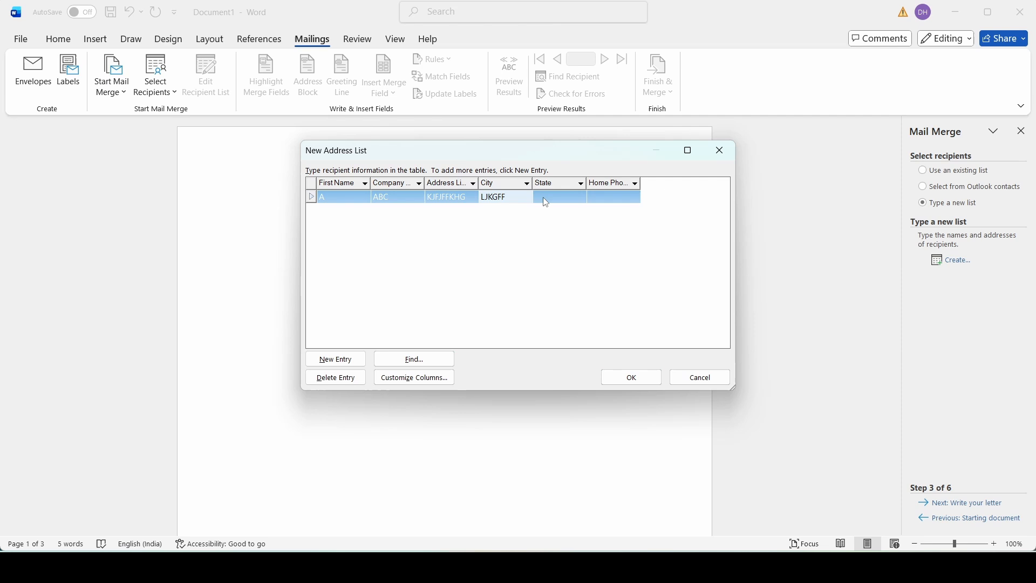
click(543, 197)
text(LHKGFFKIF)
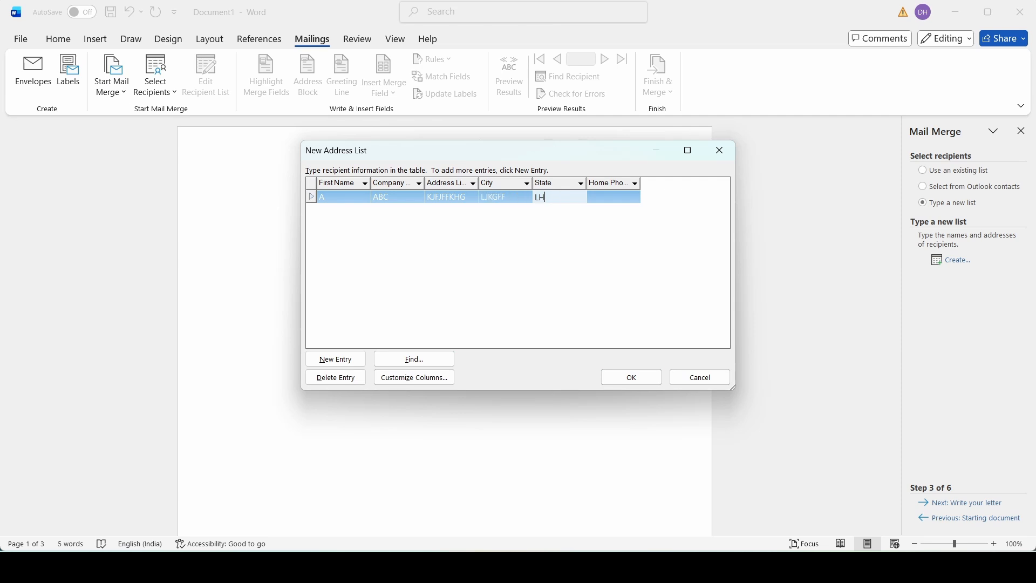
Enter the first recipient's home phone number, correct its digits, and begin a new entry
click(612, 196)
text(54646464)
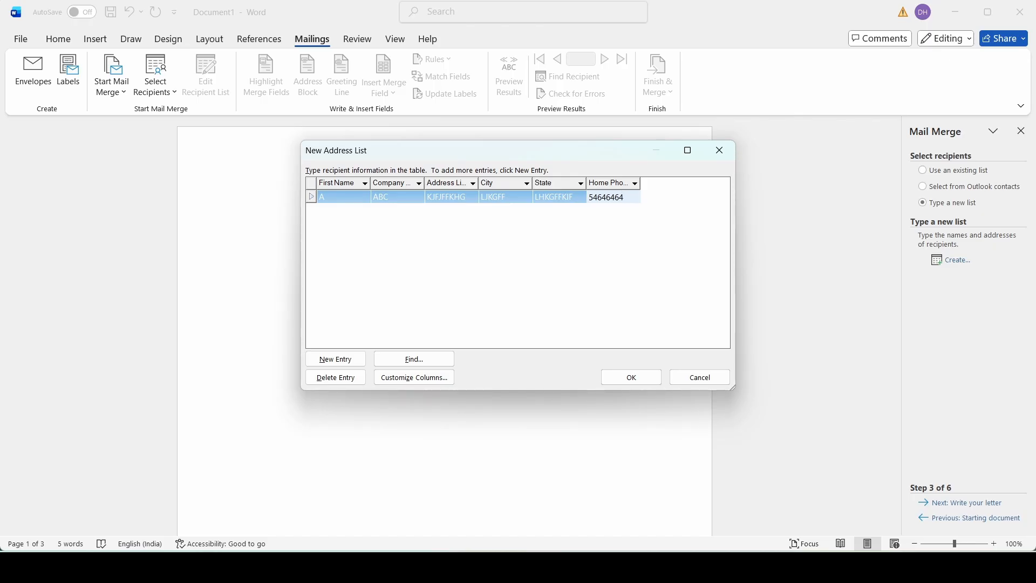
key(BackSpace)
key(BackSpace)
key(BackSpace)
key(BackSpace)
key(BackSpace)
key(BackSpace)
text(464)
key(Tab)
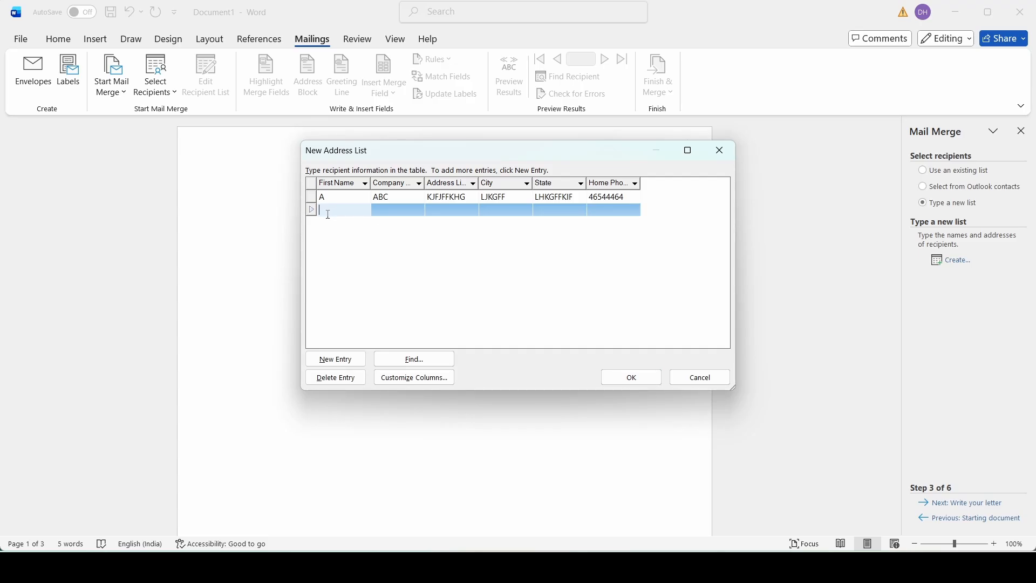
Fill in the second recipient's first name, company name ,JKJHF, address, city, state and home phone number
text(B)
click(388, 212)
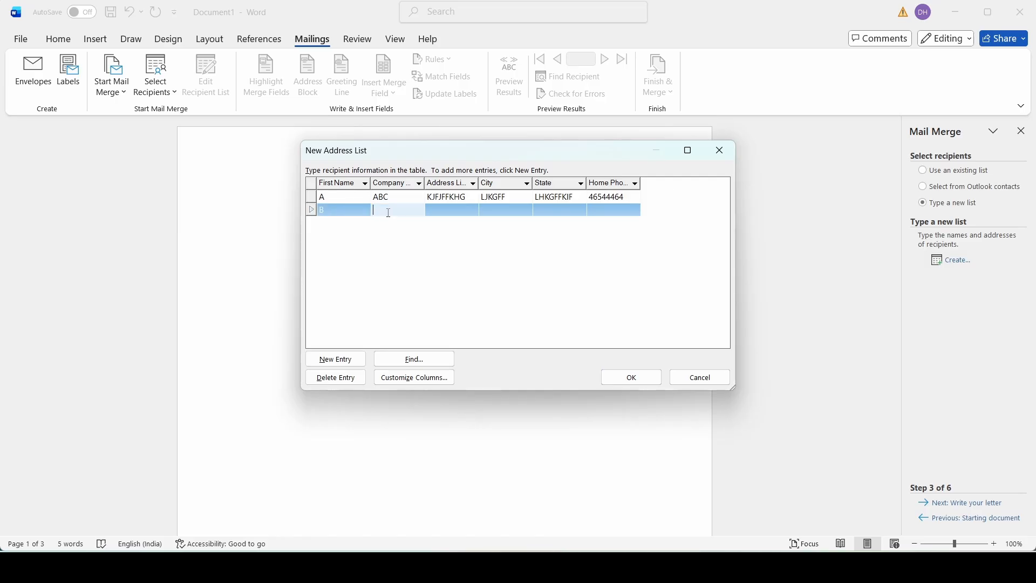
text(KHHJF)
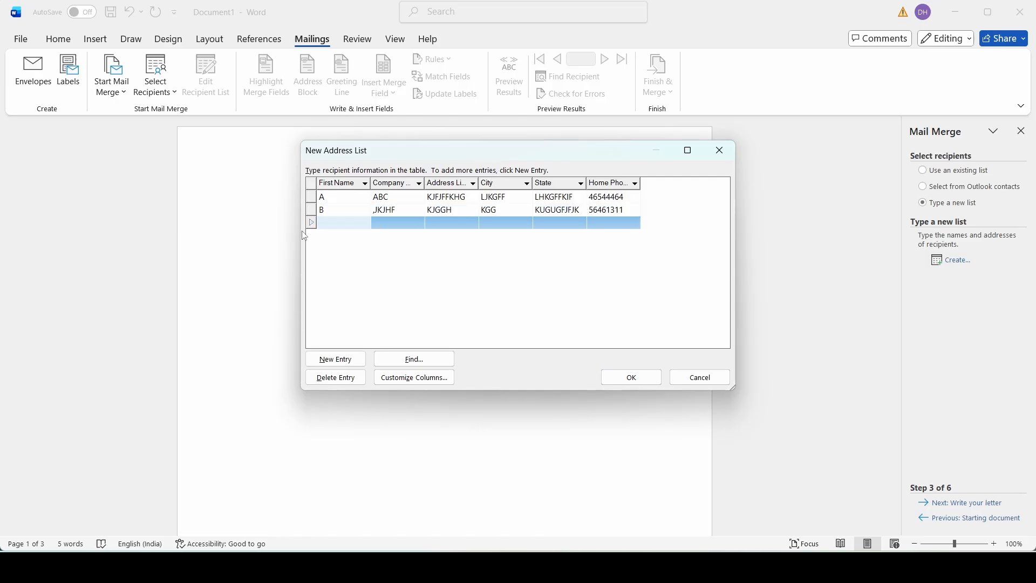
Fill in the third recipient's first name, company name KJGHJHK, address, city, state and home phone number, and begin a new entry
text(C)
click(394, 226)
text(KJGHJHK)
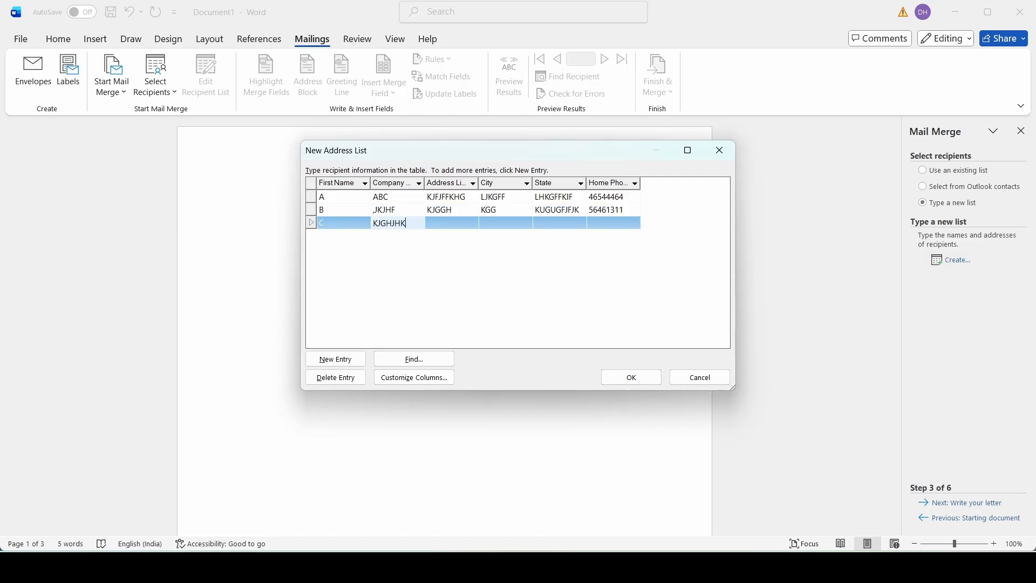
click(445, 219)
text(JHH)
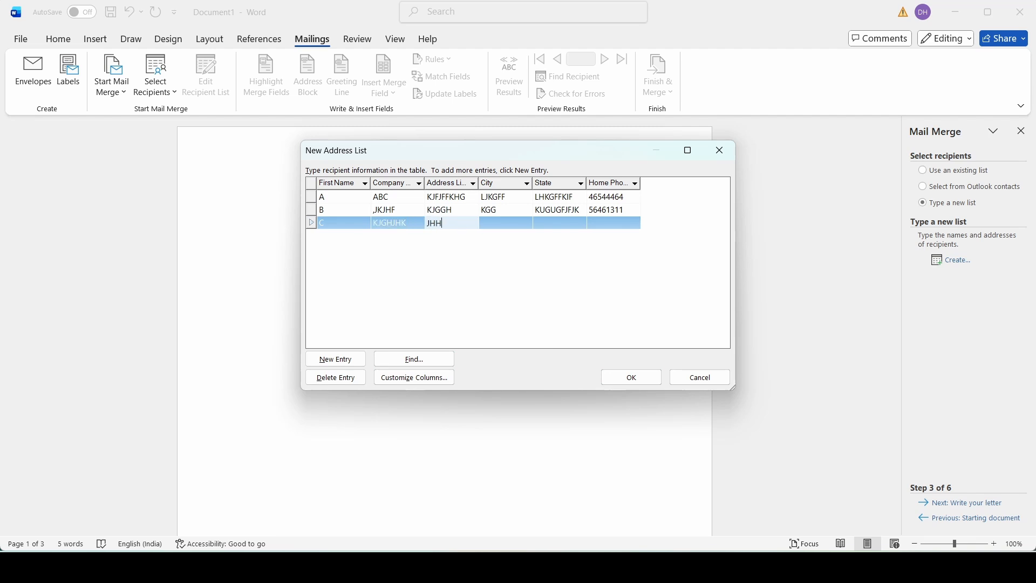
click(512, 225)
text(KJGJKH)
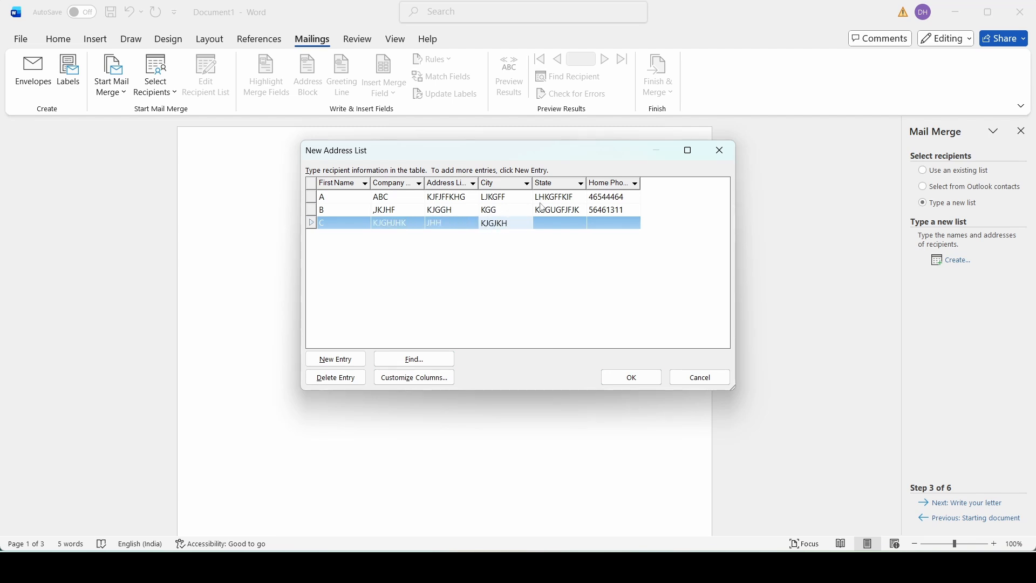
click(562, 221)
text(KJGG)
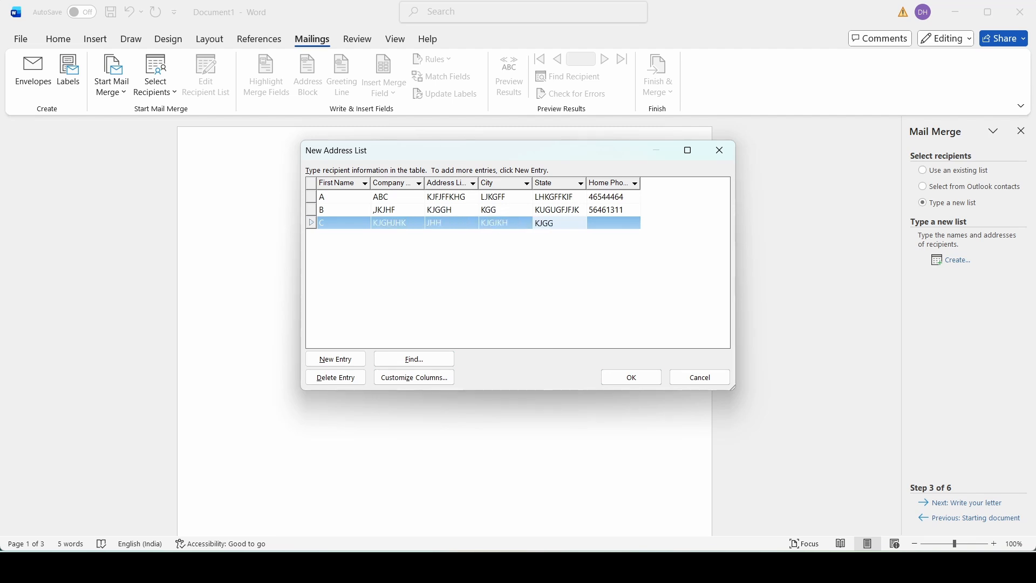
click(621, 223)
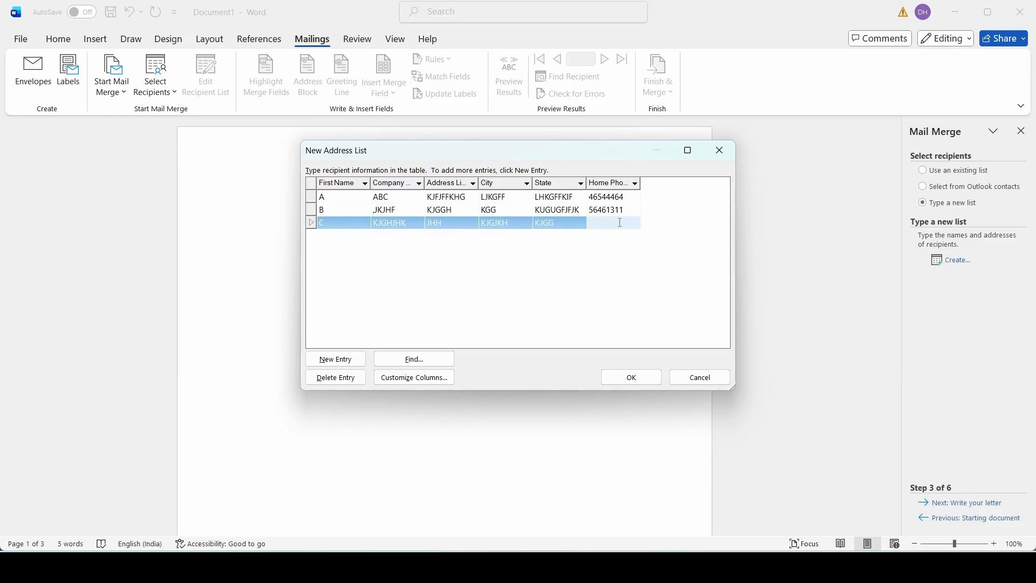
text(75436643)
key(BackSpace)
key(Tab)
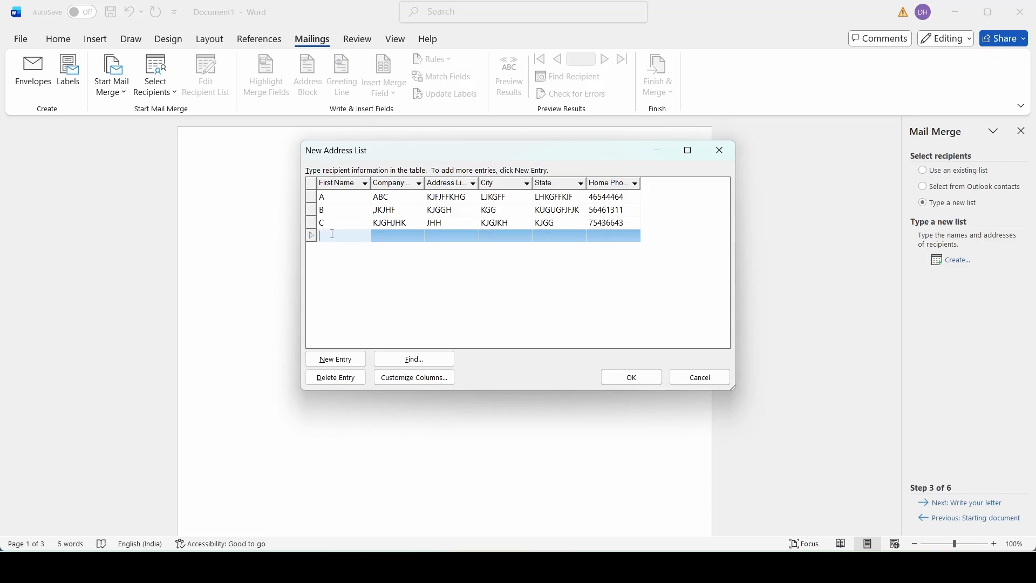
Complete the fourth and fifth recipient entries with companies JHCJGKJK and KGJHF plus their contact details, and confirm the address list
text(D)
click(380, 236)
text(JHC)
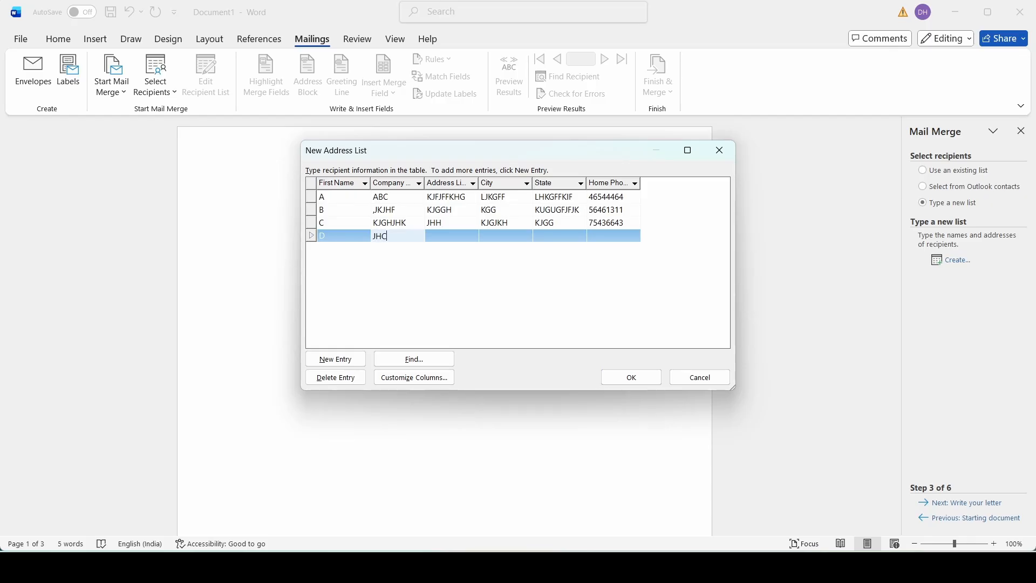
text(JGKJK)
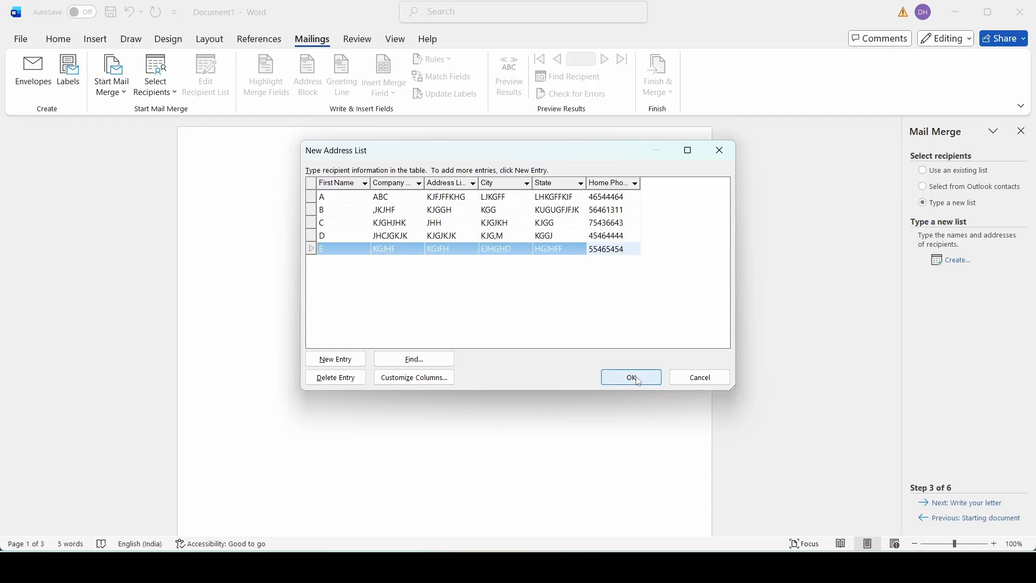
click(631, 378)
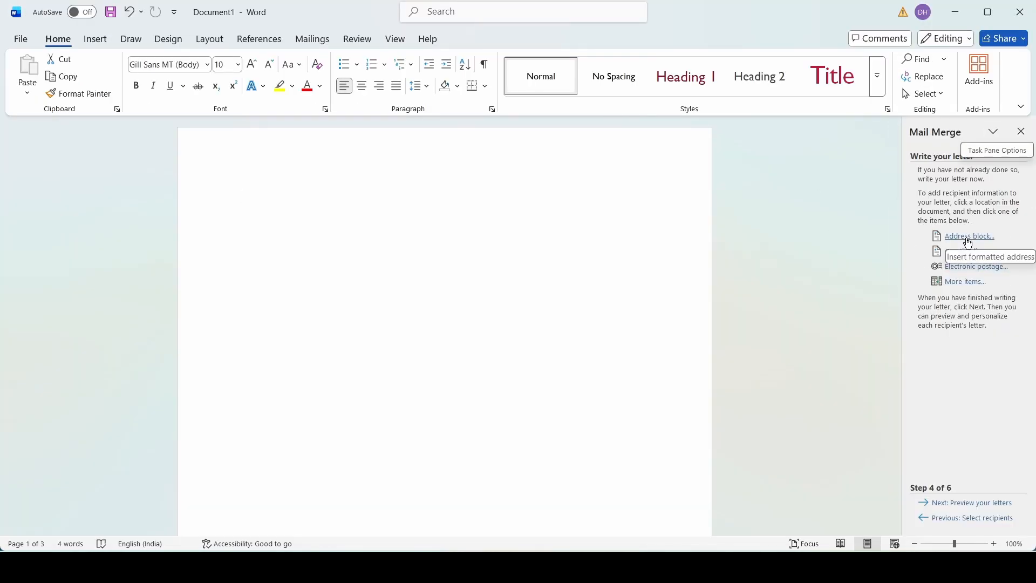
Insert the address block with the default format at the start of the letter and add blank lines below it
click(969, 243)
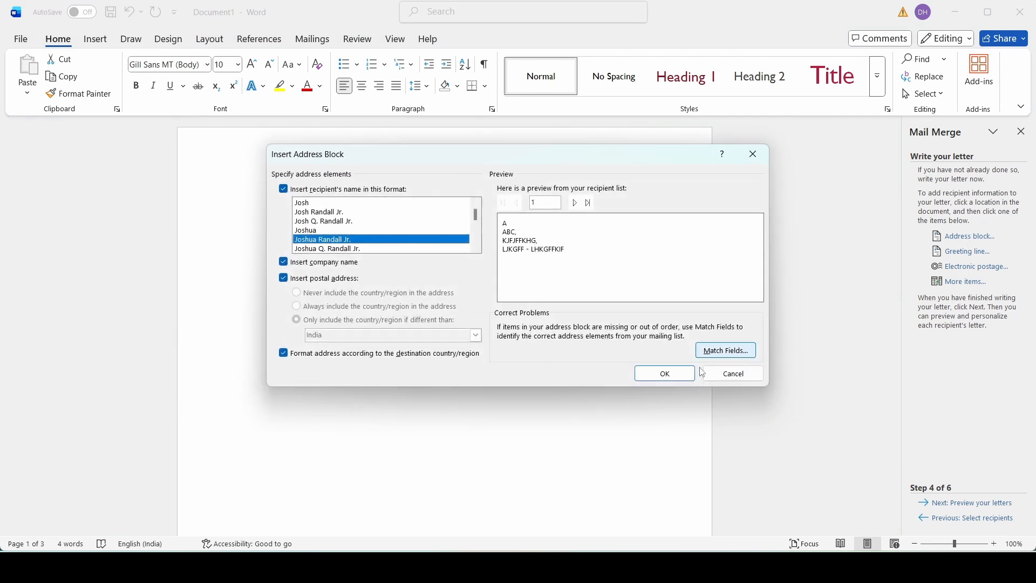
click(675, 375)
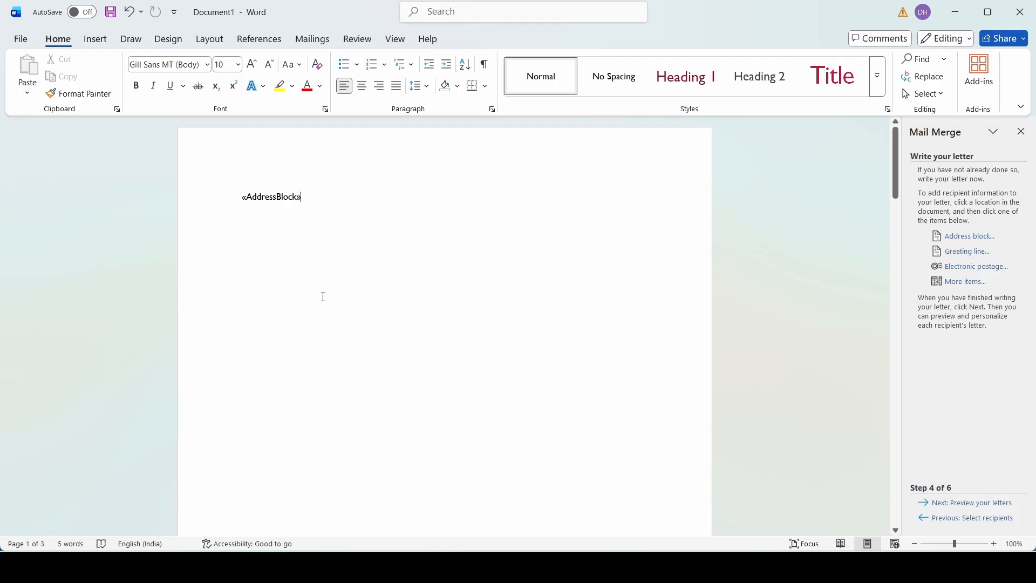
key(Return)
key(Return)
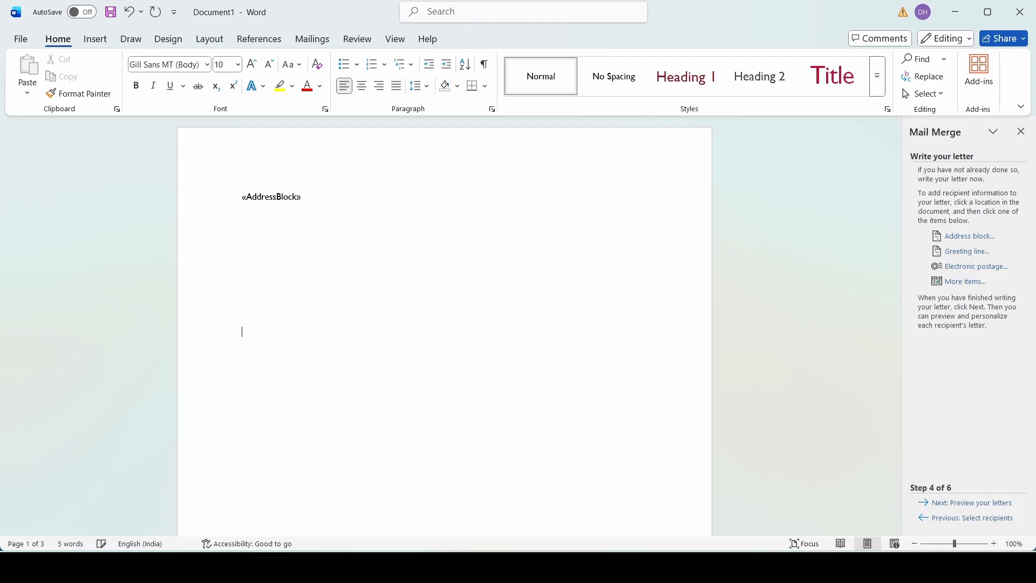
Insert a greeting line starting with Dear below the address block, and preview the letter for the first recipient
click(976, 258)
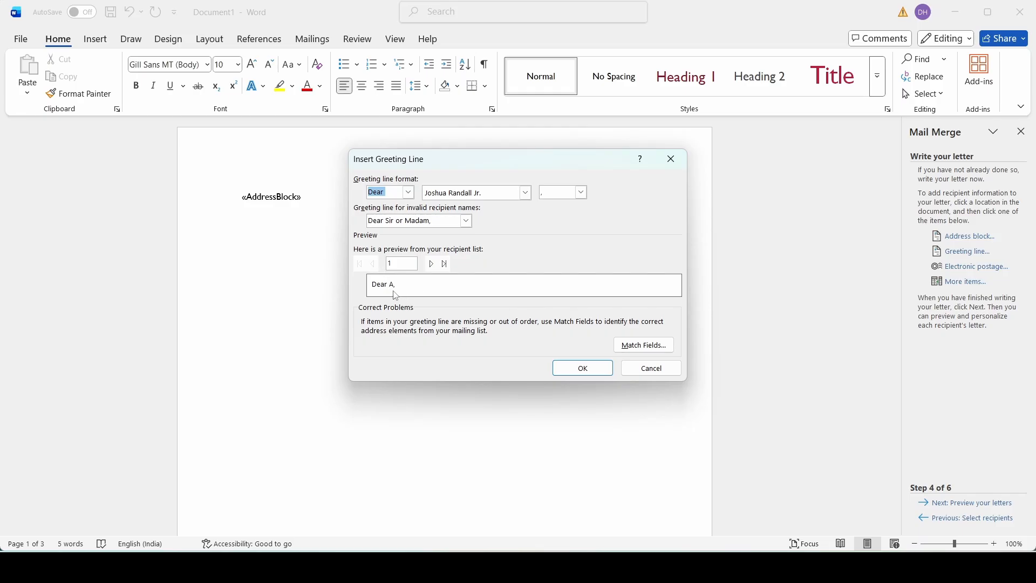
click(589, 368)
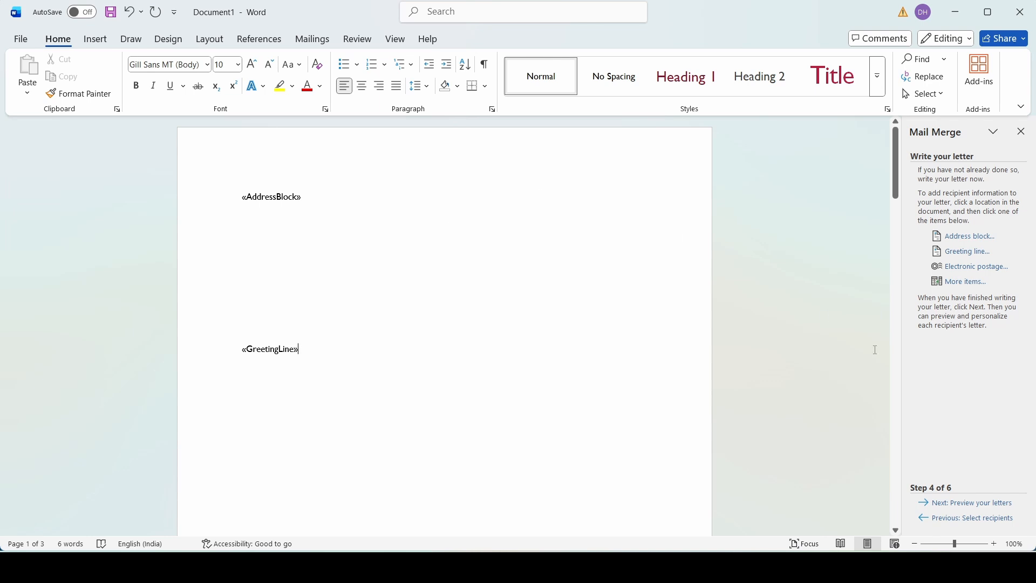
click(966, 508)
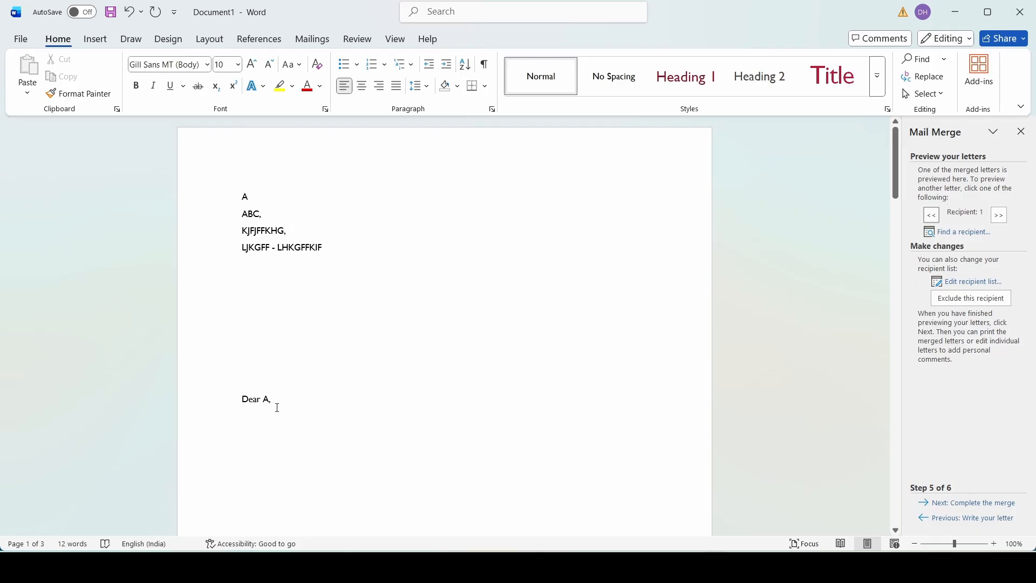
Play the document's text with Read Aloud and pause the playback
scroll(453, 400, down, 2)
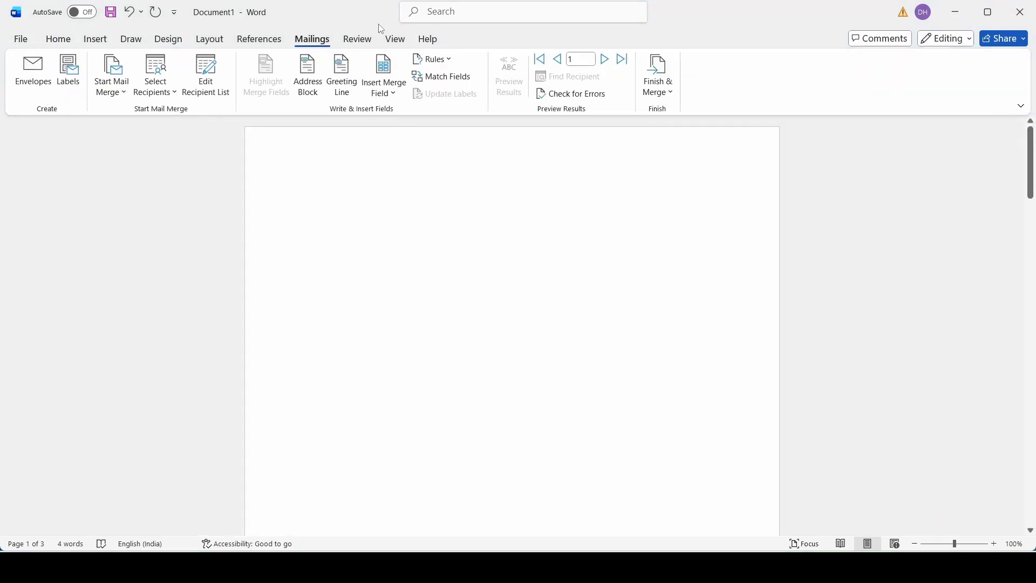
click(357, 40)
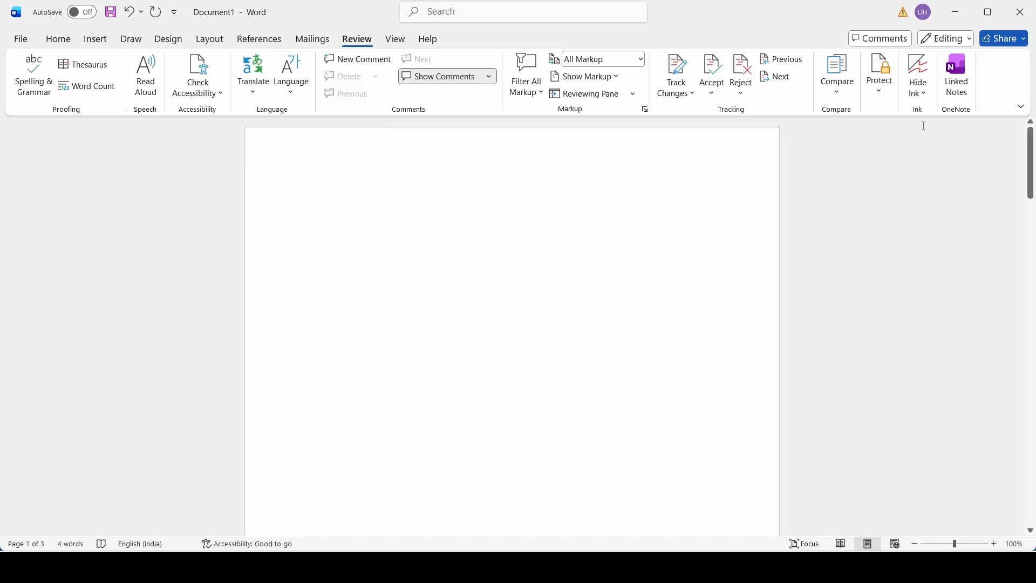
click(146, 75)
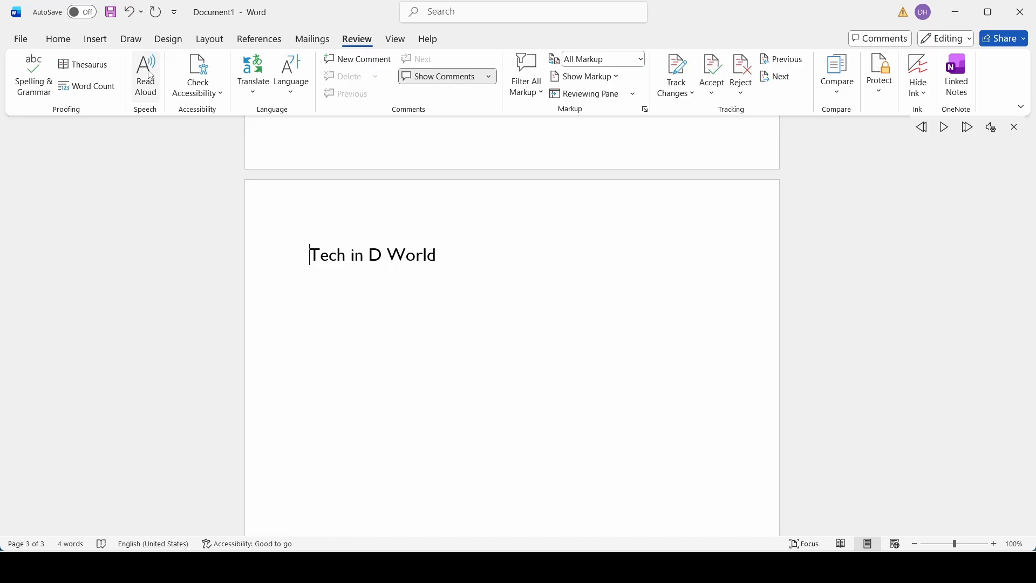
click(151, 75)
click(151, 74)
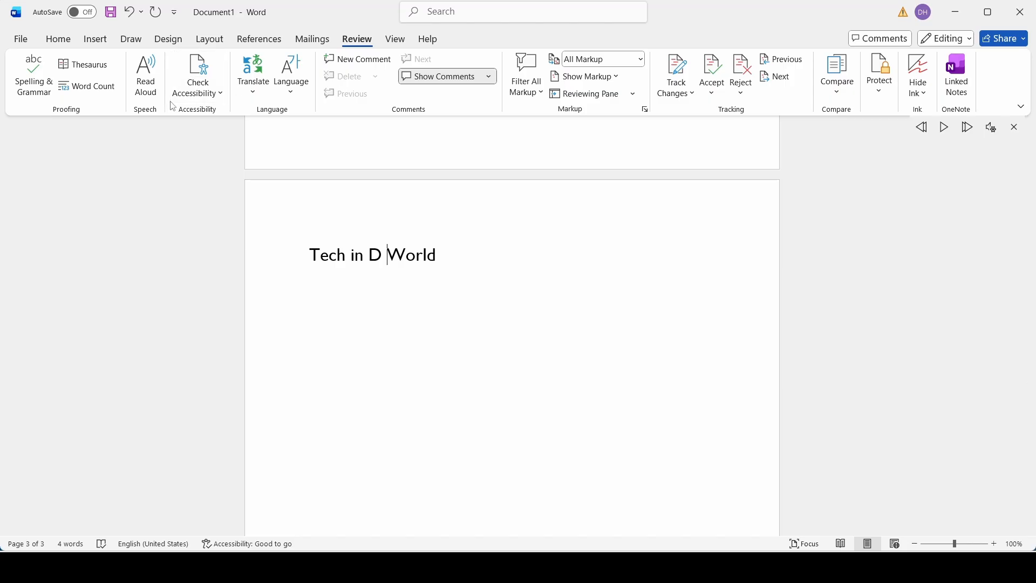
Show the Navigation pane from the accessibility options, jump to page 1 from its page thumbnails, and close the pane
click(221, 93)
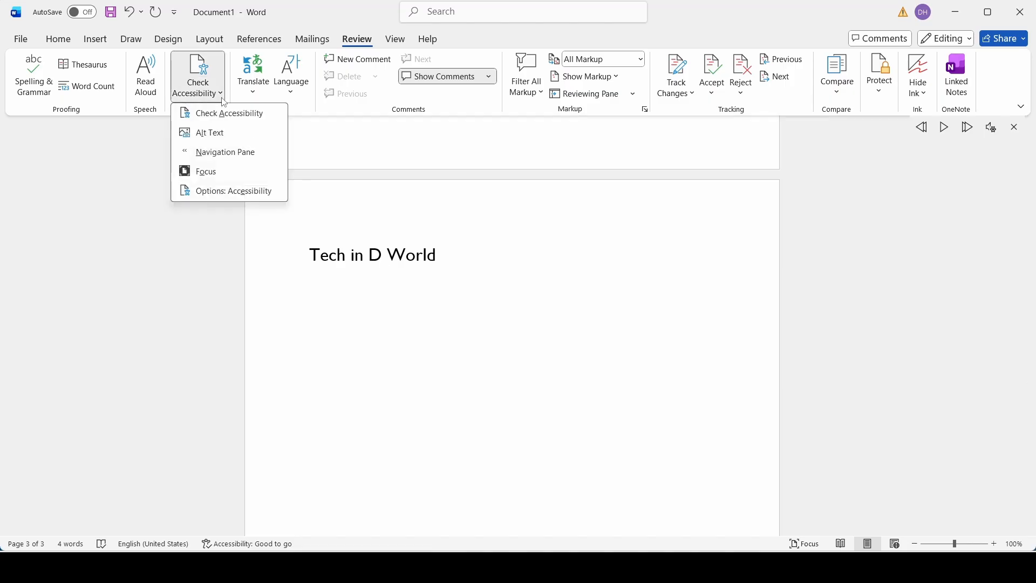
click(213, 159)
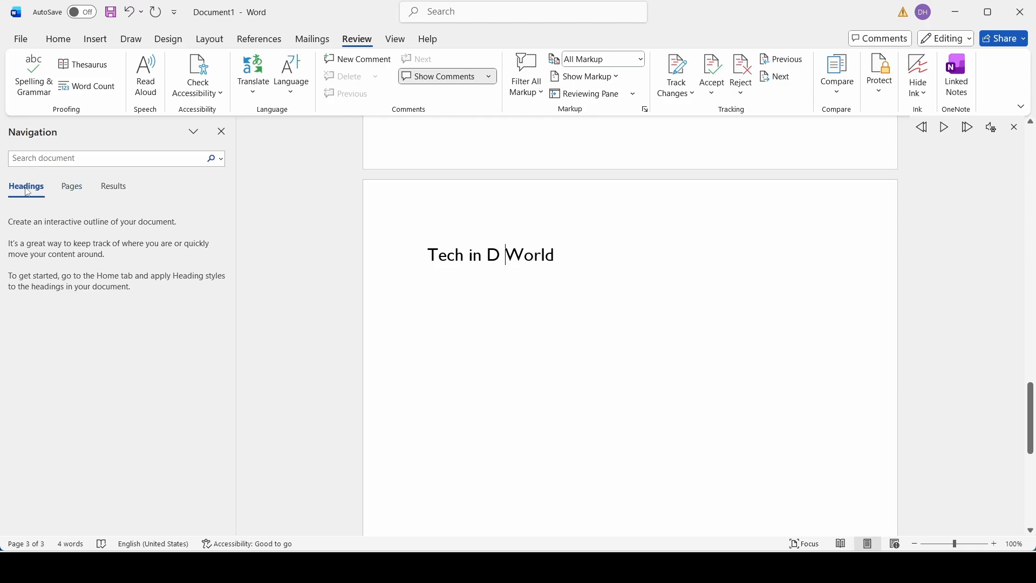
click(73, 195)
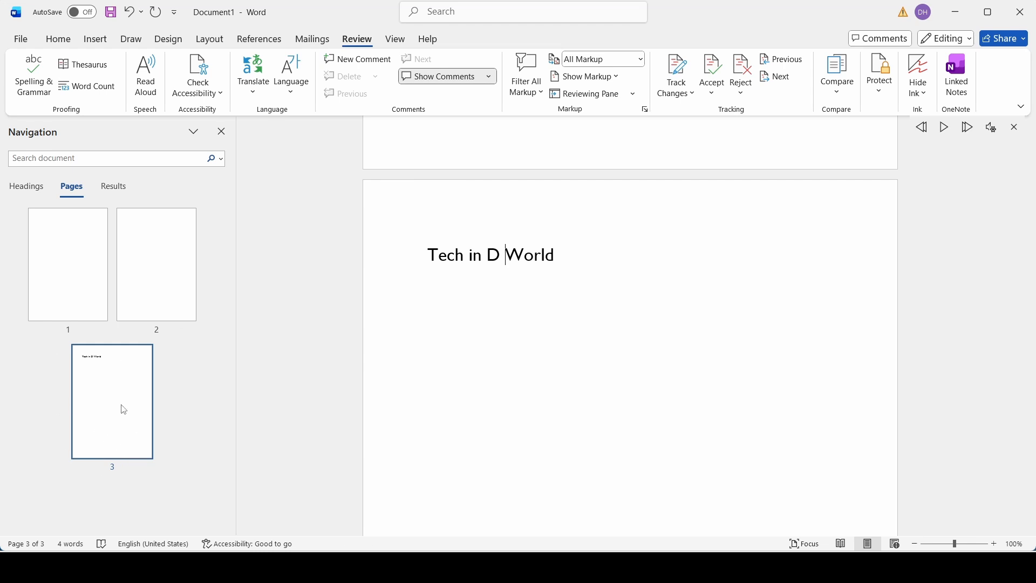
click(71, 248)
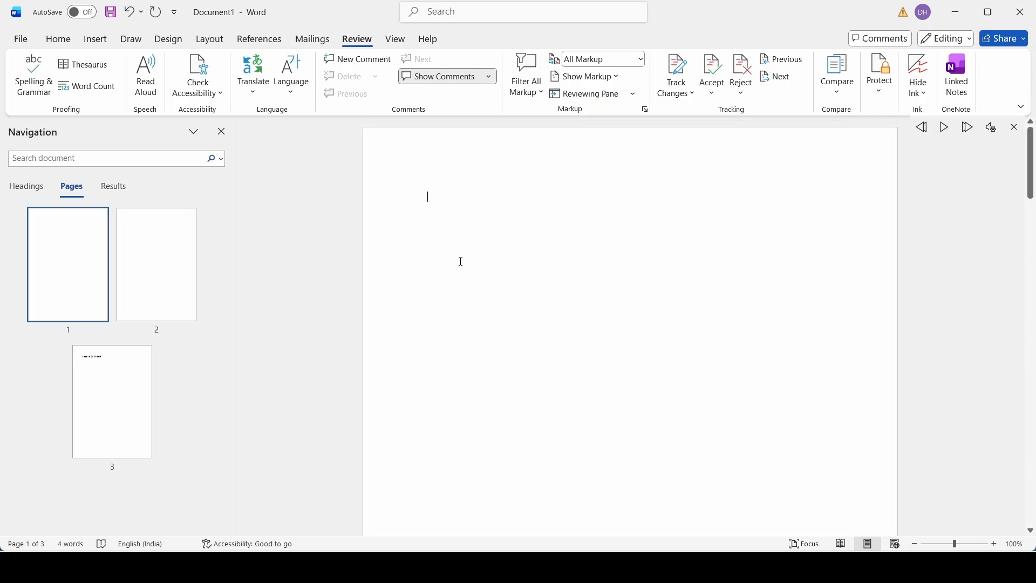
click(223, 97)
click(265, 208)
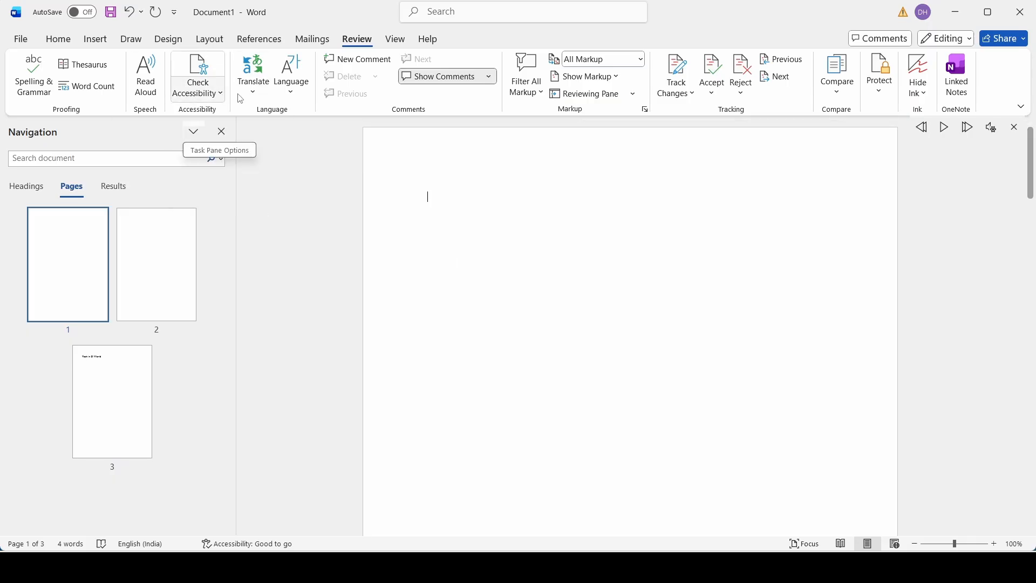
click(221, 132)
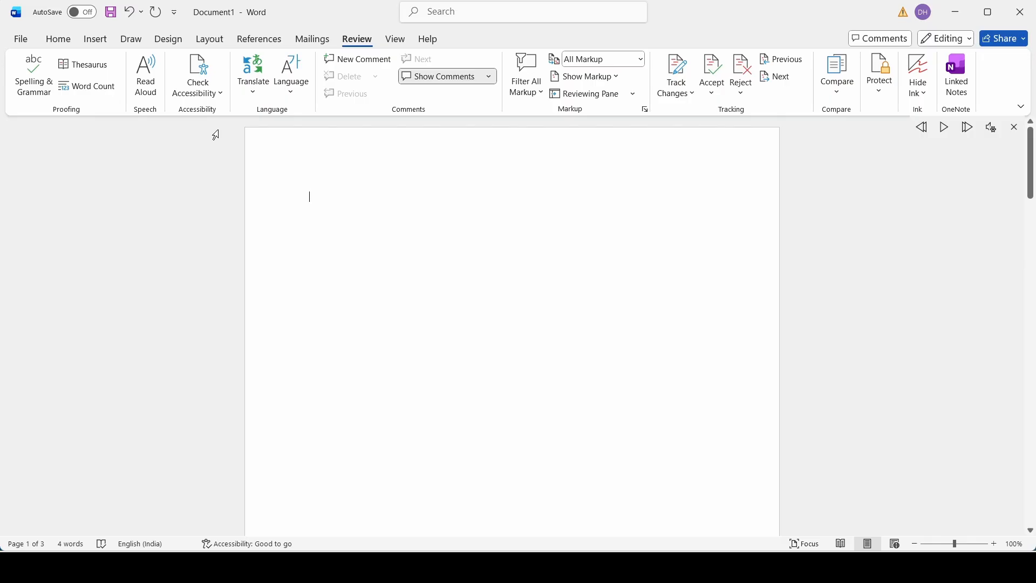
click(253, 93)
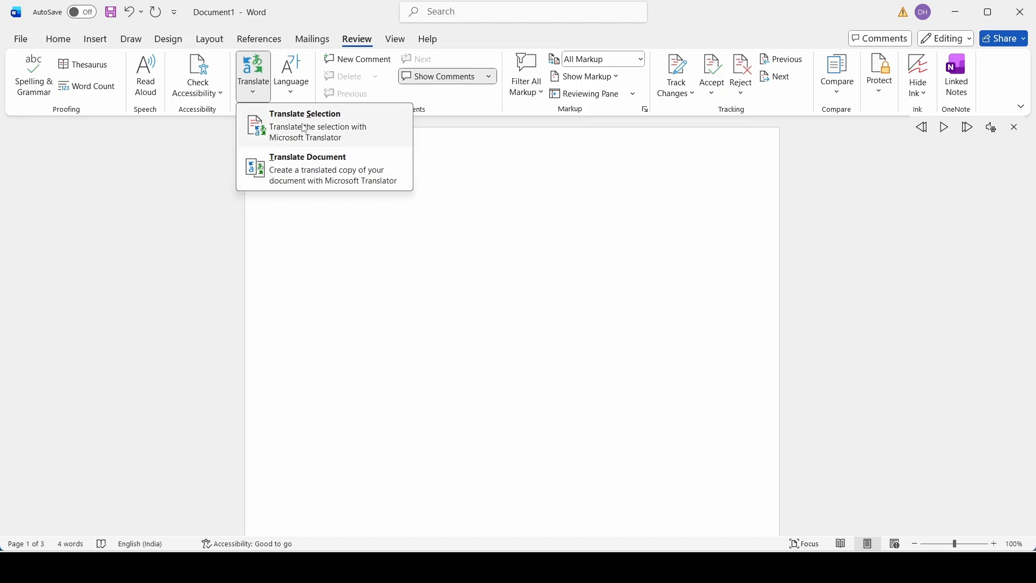
click(270, 204)
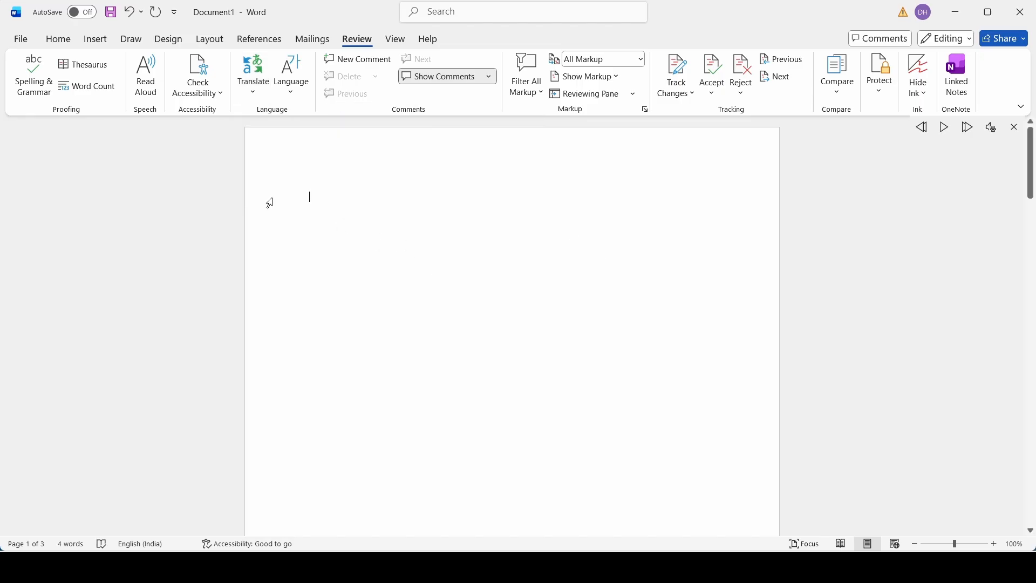
View the document in Read Mode and in Web Layout, returning to Print Layout
click(396, 40)
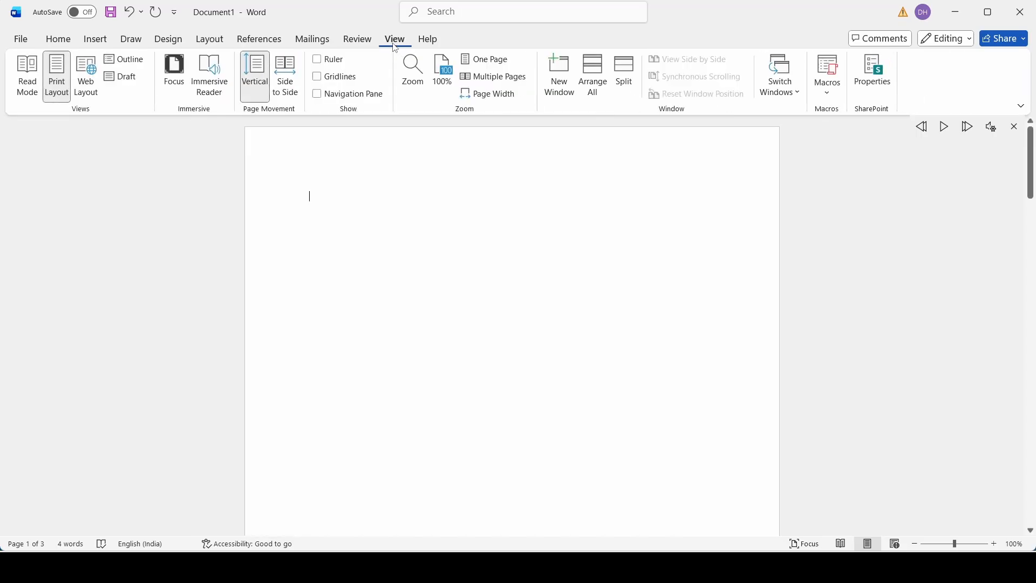
click(30, 69)
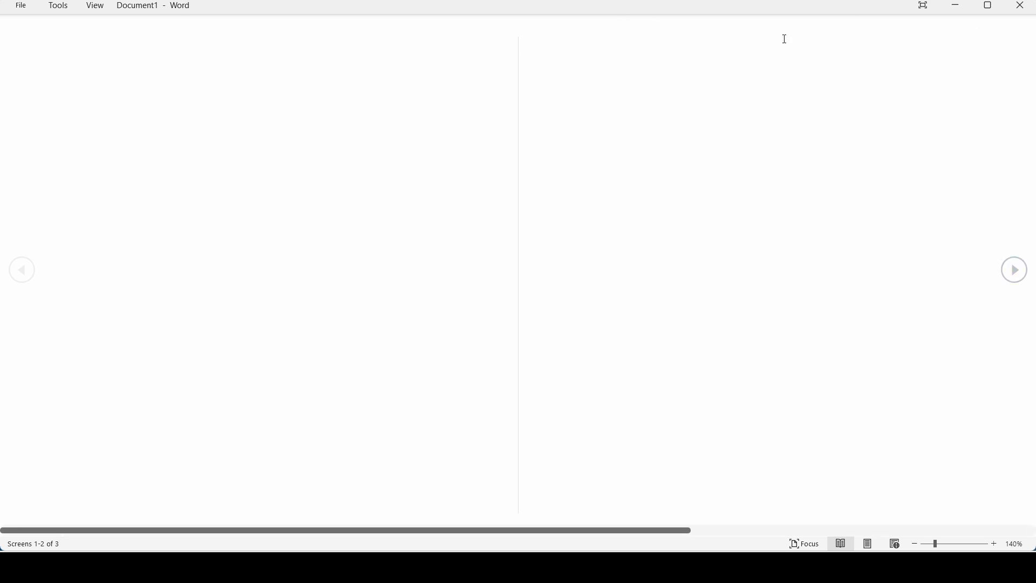
key(Escape)
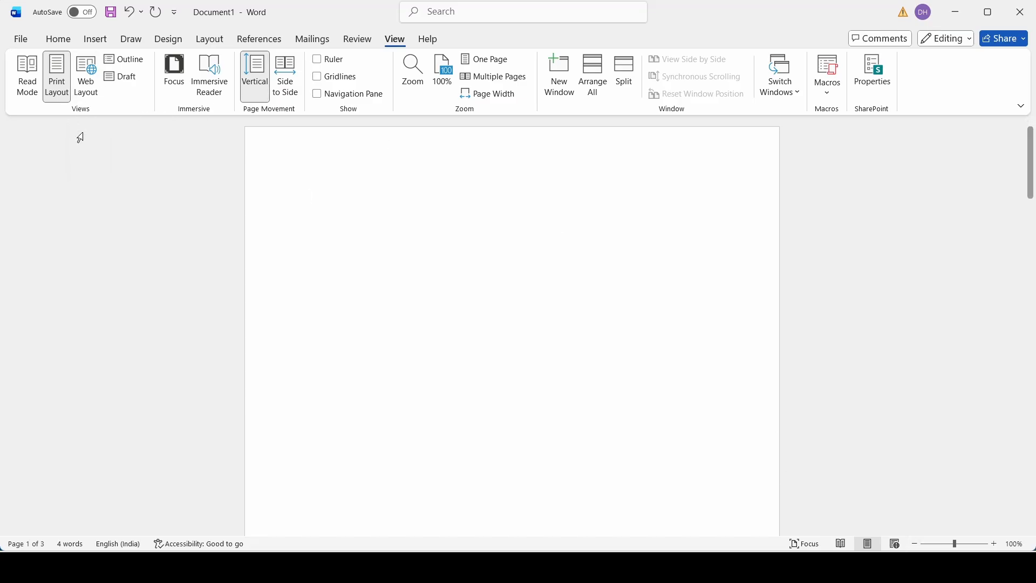
click(89, 76)
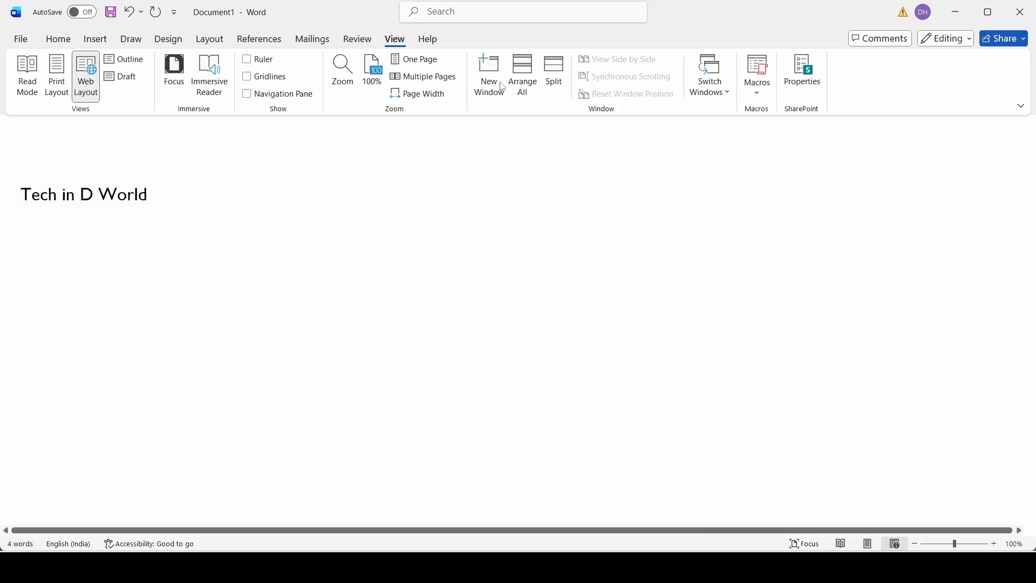
click(58, 65)
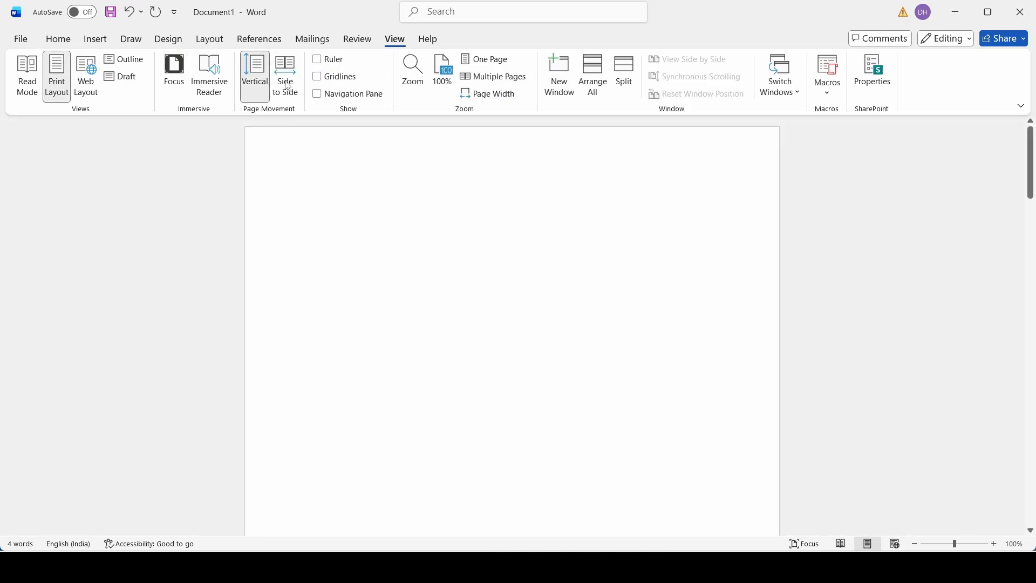
Show the document in Outline view and switch back to Print Layout
click(134, 62)
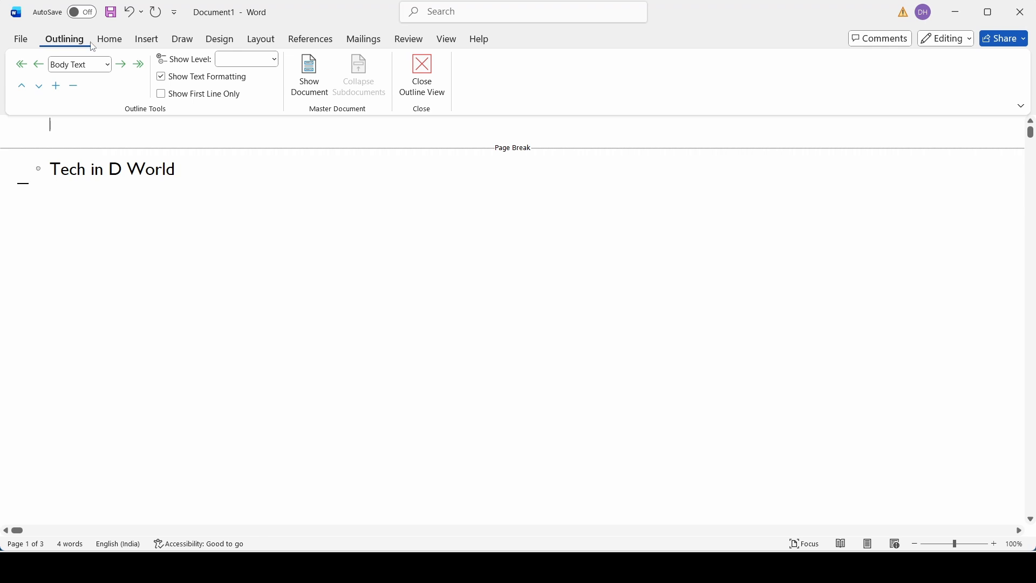
click(449, 41)
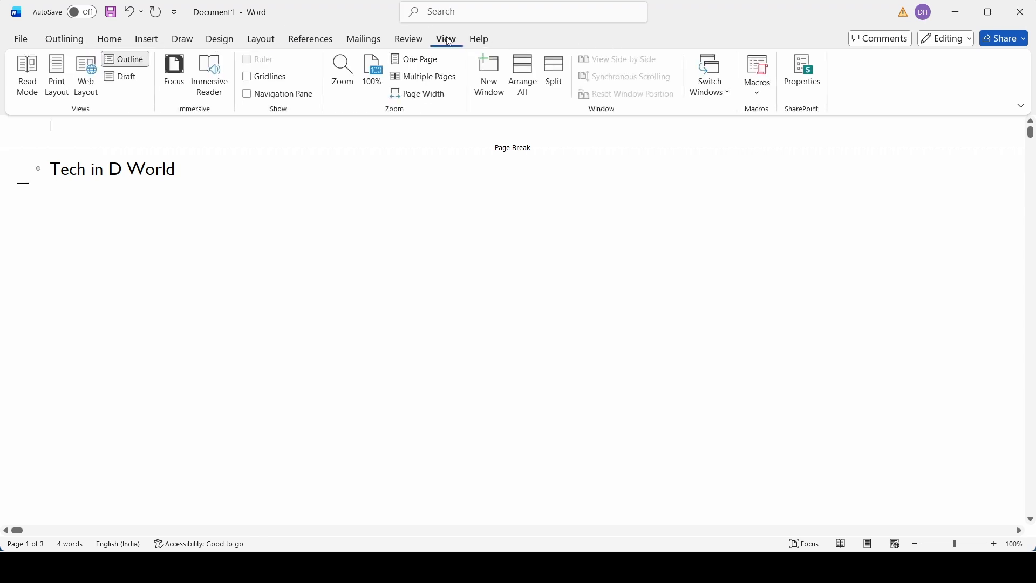
click(58, 75)
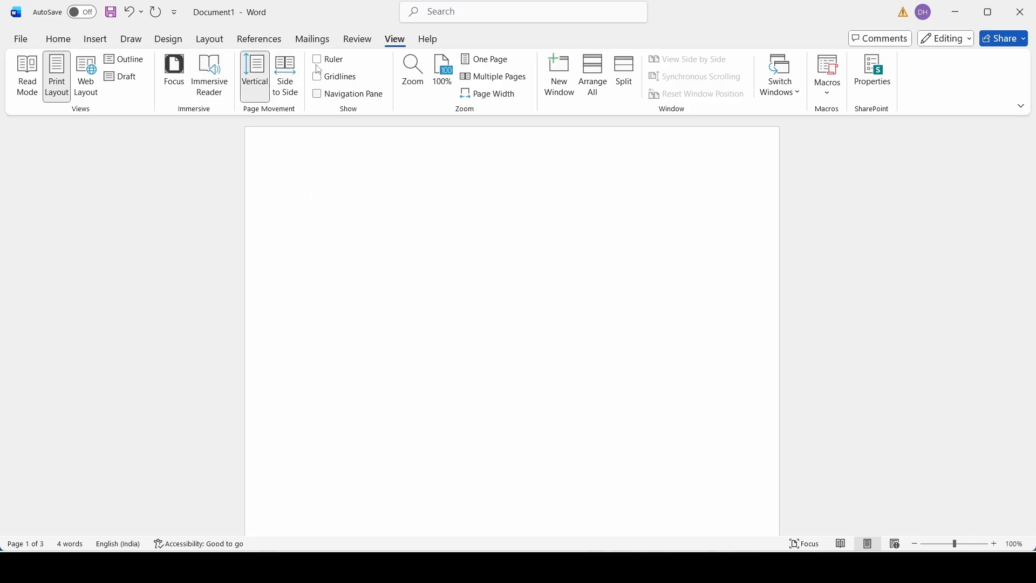
Show the pages with Side to Side movement, turn on the ruler, and return to Vertical page movement
click(286, 72)
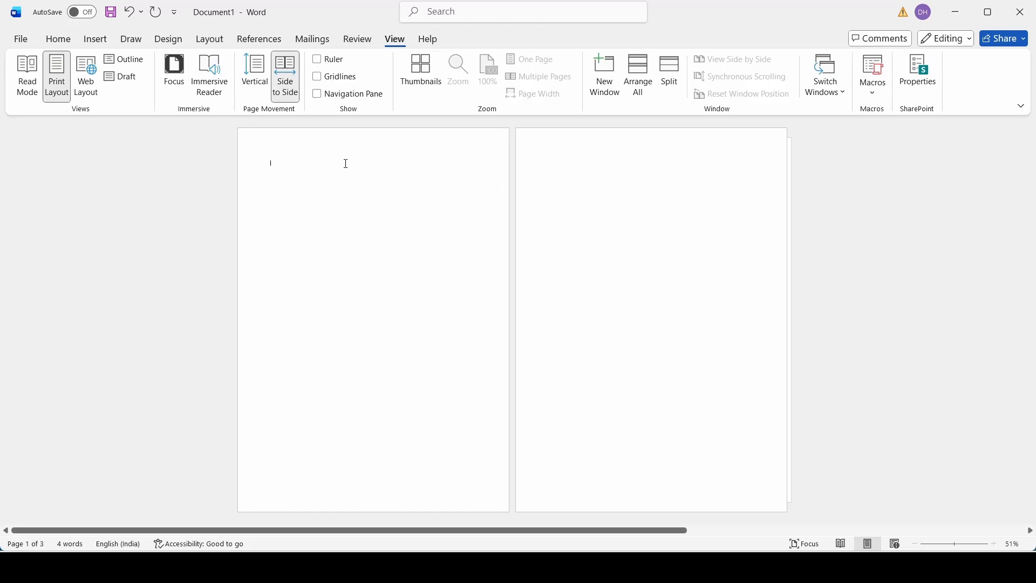
click(318, 59)
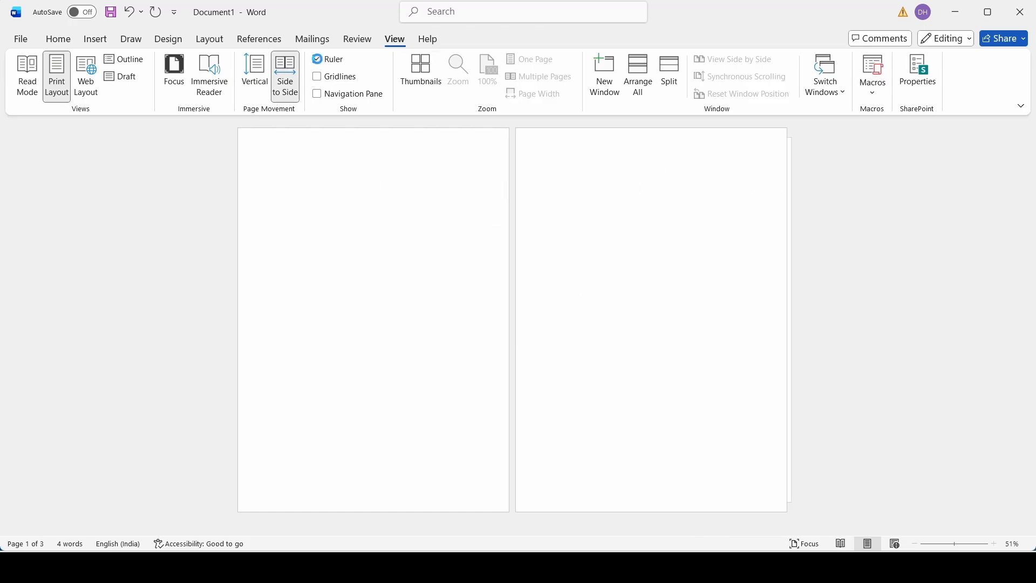
click(261, 71)
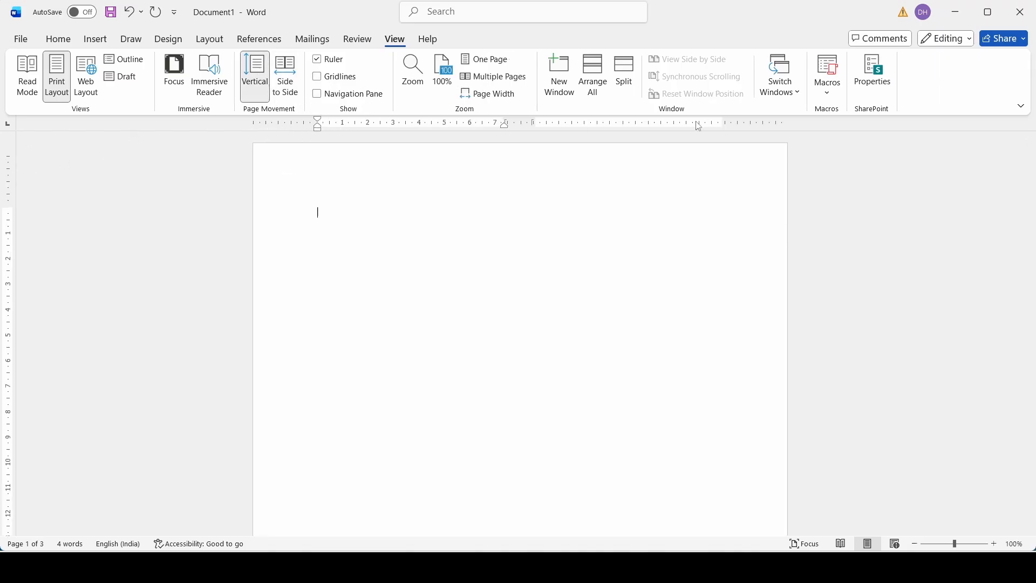
Display the gridlines and look over the gridded page, and turn off both the gridlines and the ruler
click(318, 78)
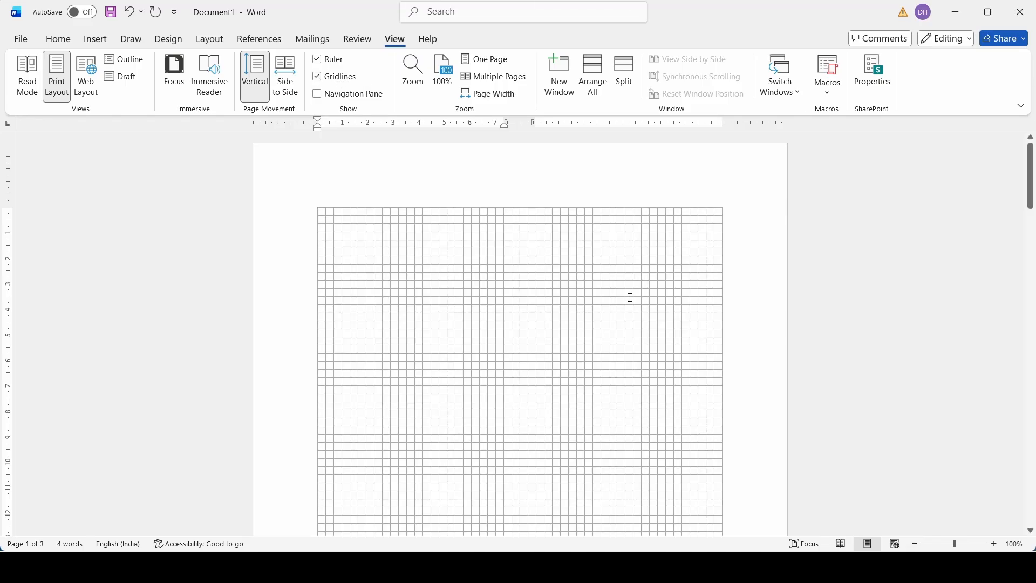
scroll(595, 354, down, 10)
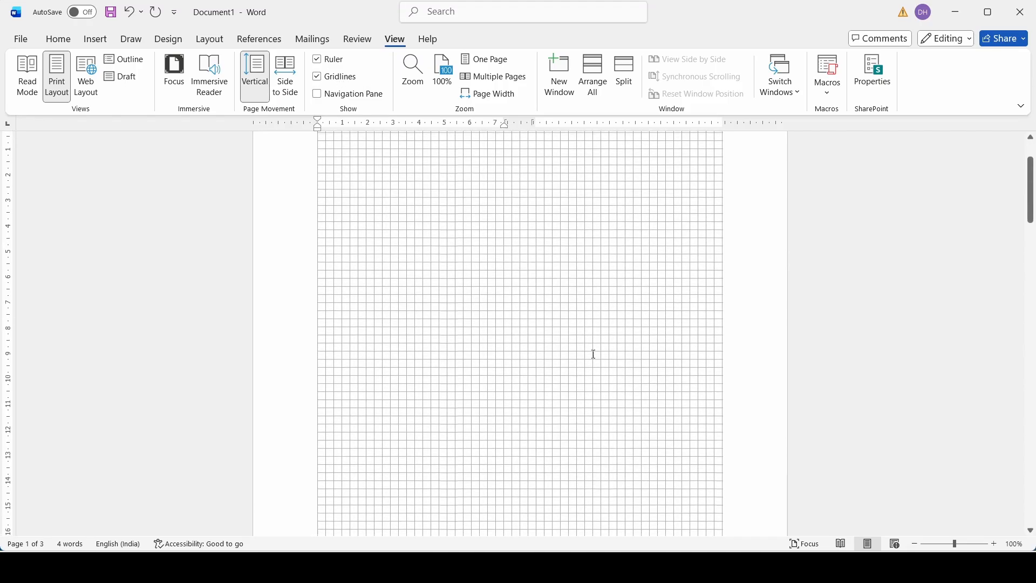
scroll(594, 354, up, 10)
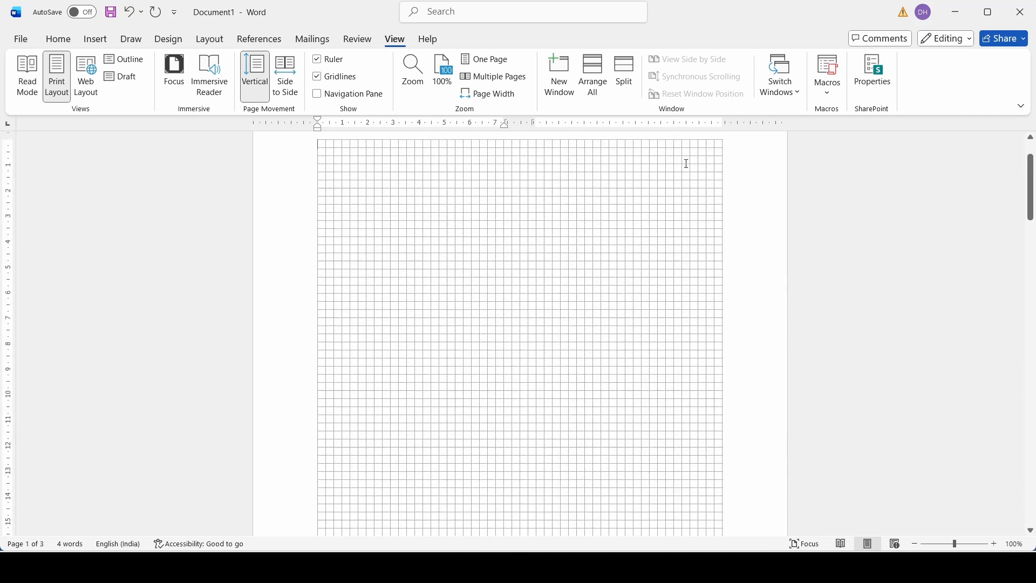
scroll(687, 163, up, 3)
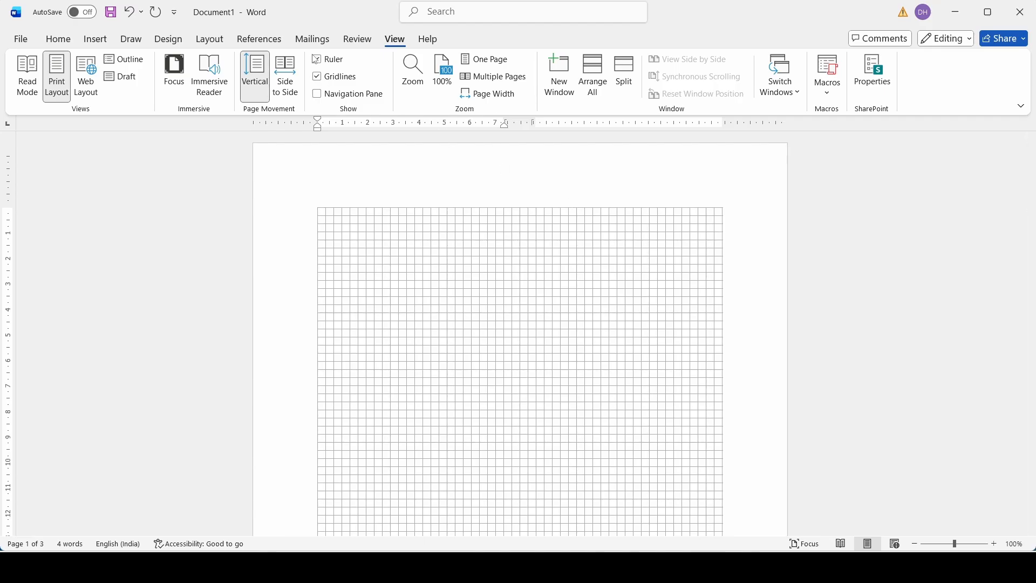
click(320, 77)
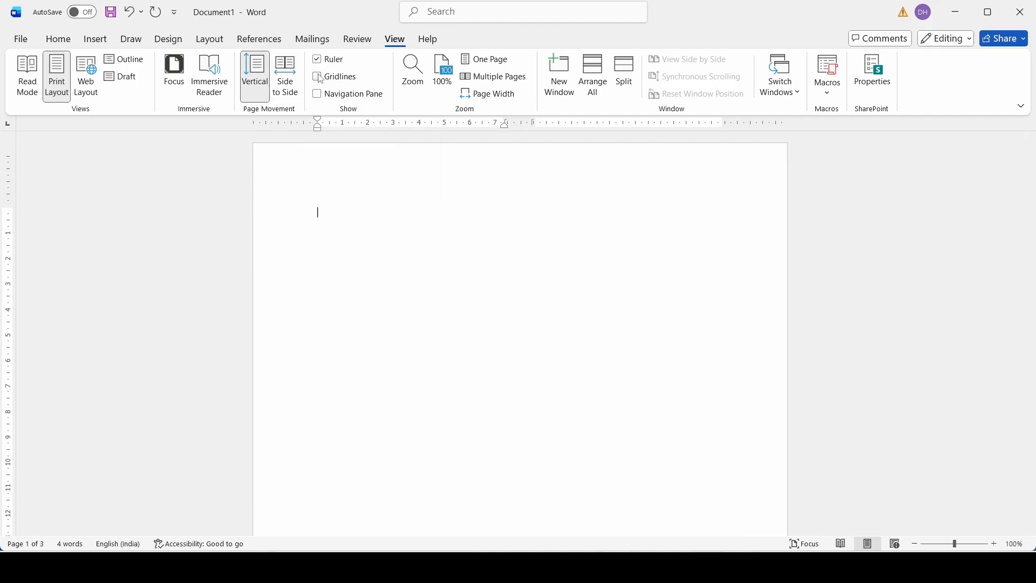
click(319, 62)
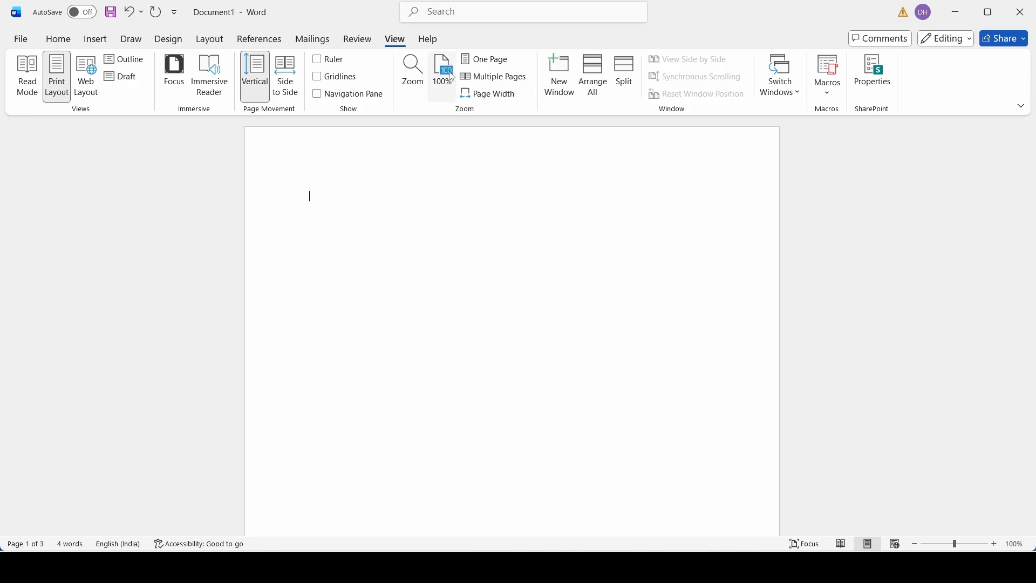
Zoom the document to 200% and reset the zoom to 100%
click(415, 71)
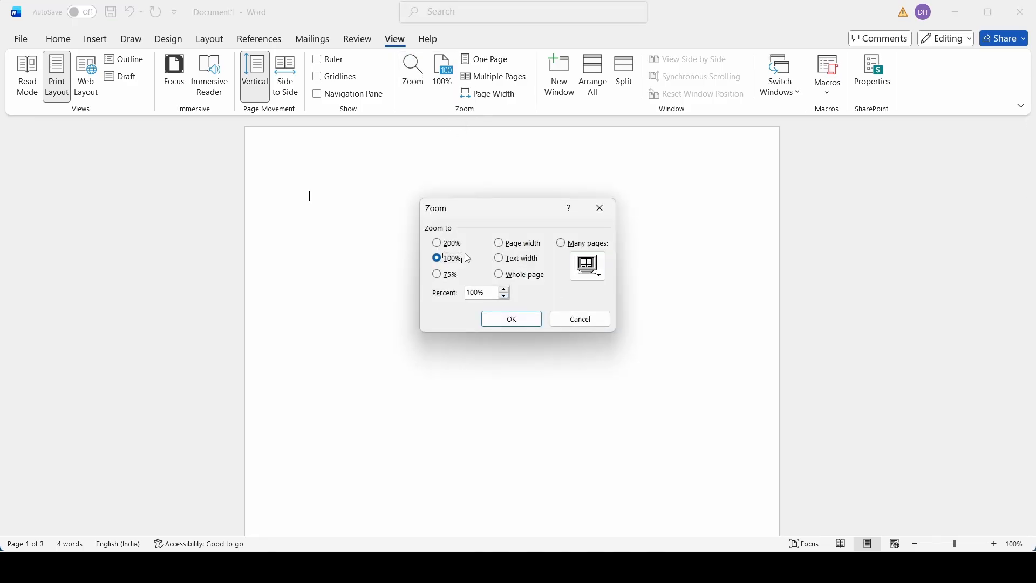
click(437, 244)
click(500, 319)
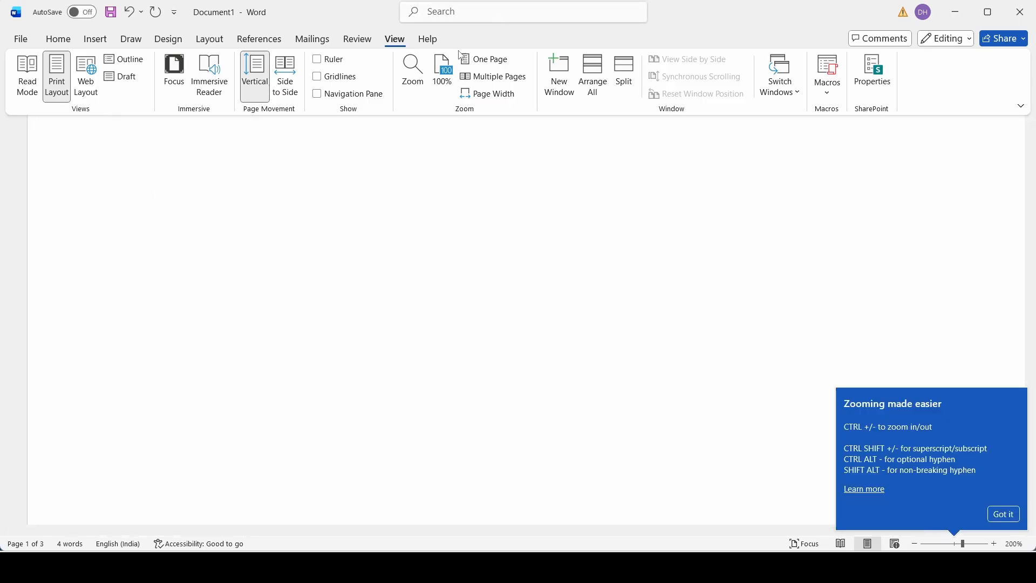
click(443, 73)
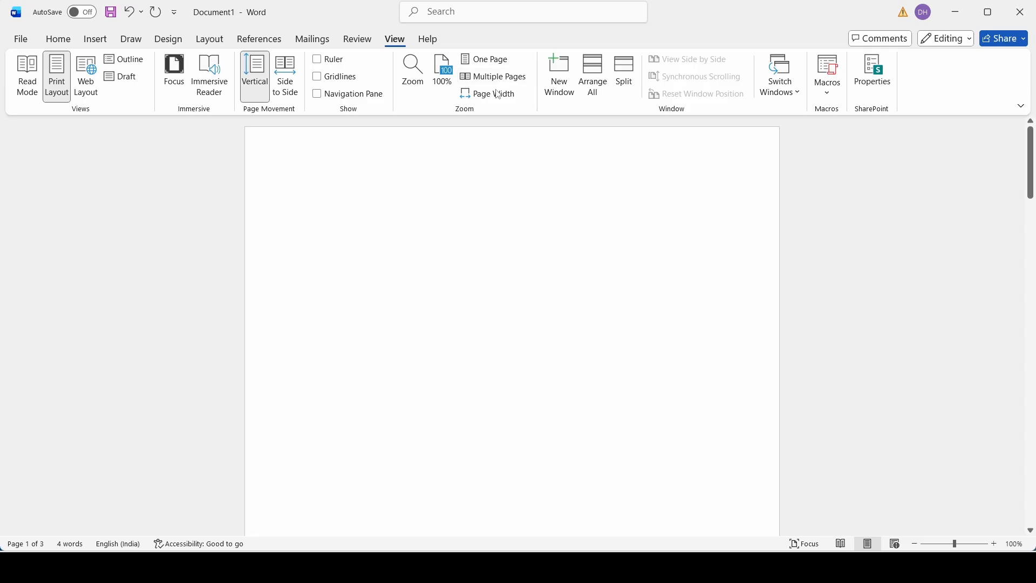
View the document in the One Page and Multiple Pages zoom modes, and fit the zoom to Page Width
click(472, 61)
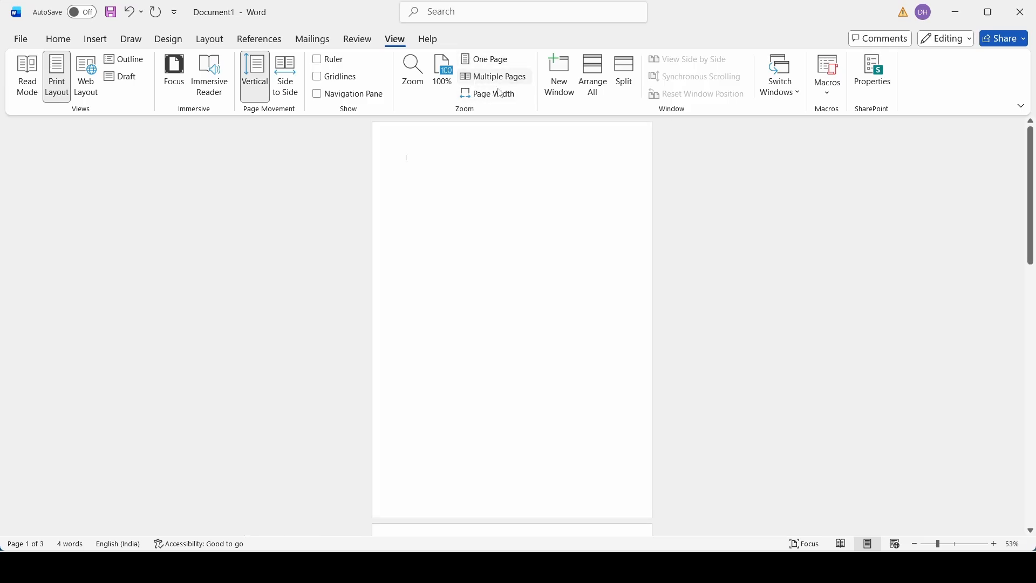
click(471, 83)
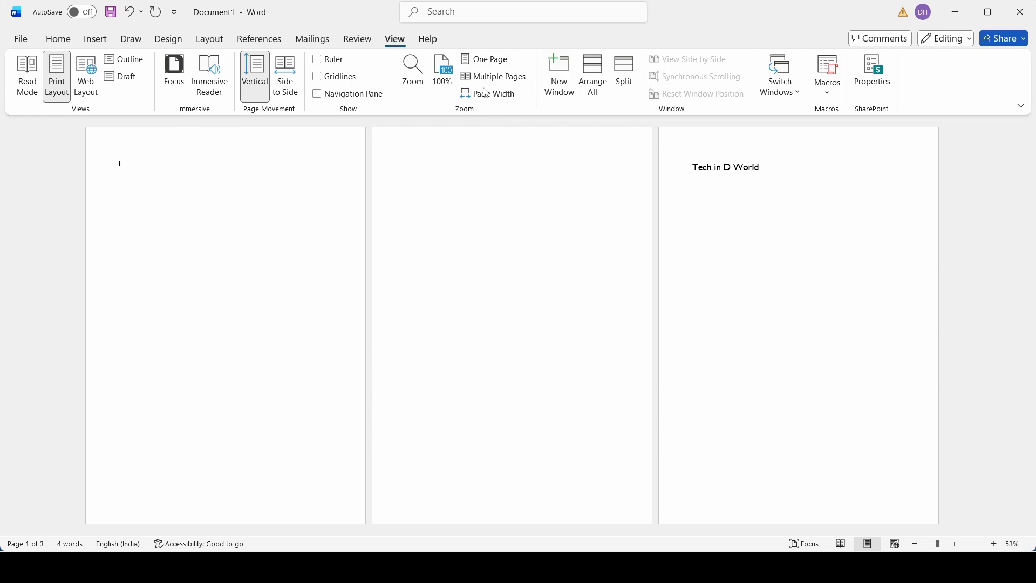
click(469, 95)
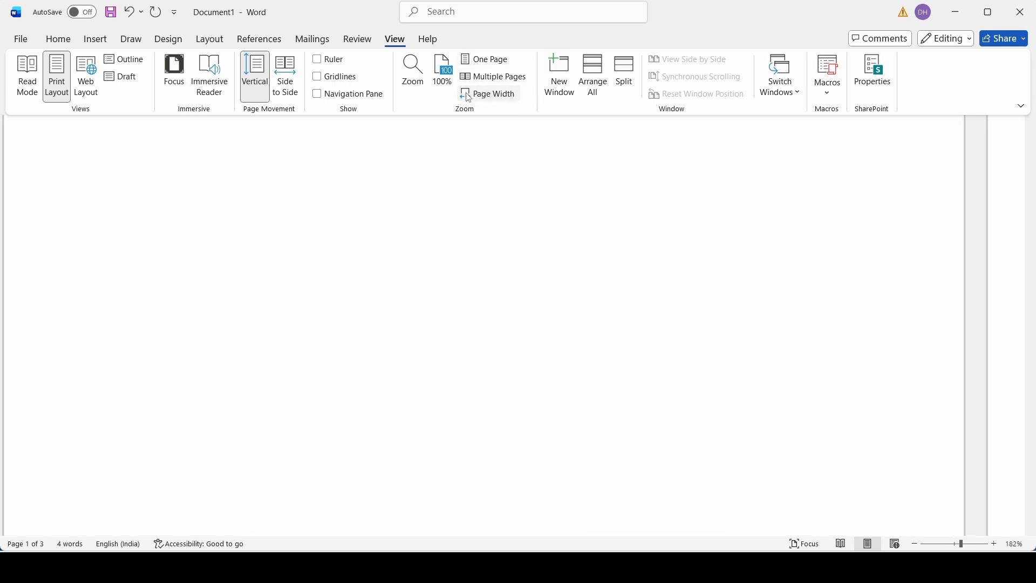
View one whole page of the document and reset the zoom to 100%
click(469, 65)
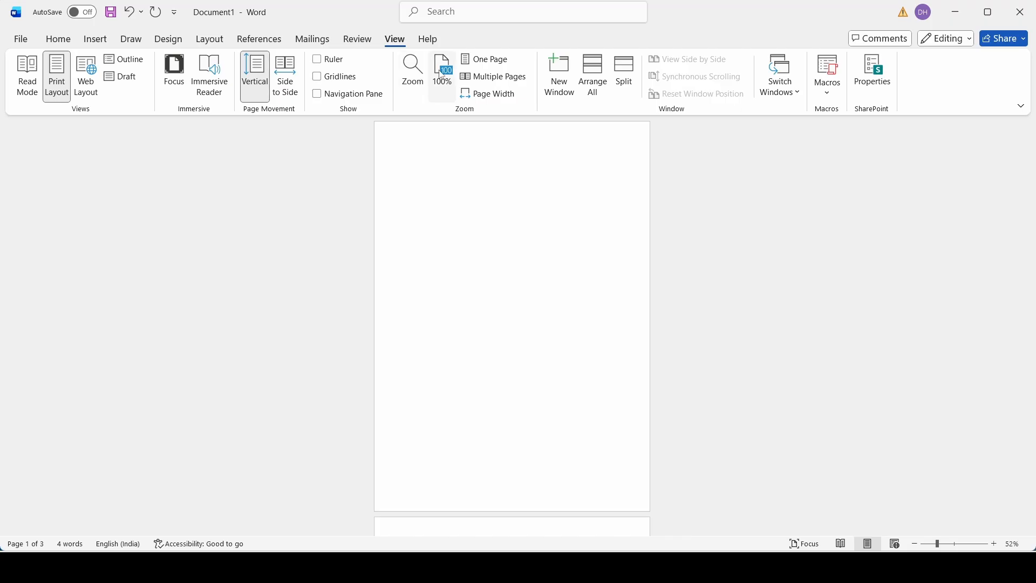
click(443, 73)
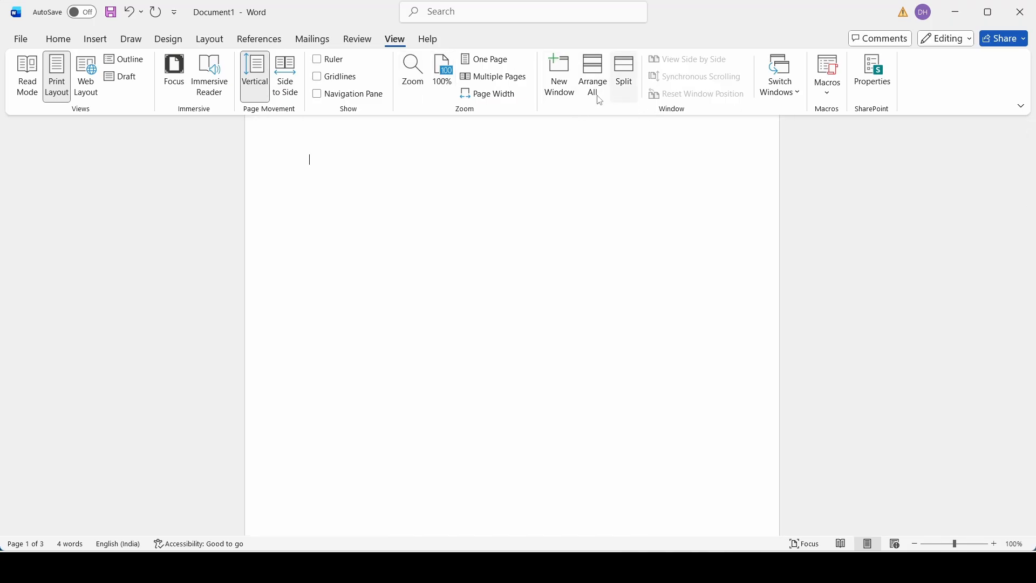
Open a second window of the current document and close that window again
click(561, 72)
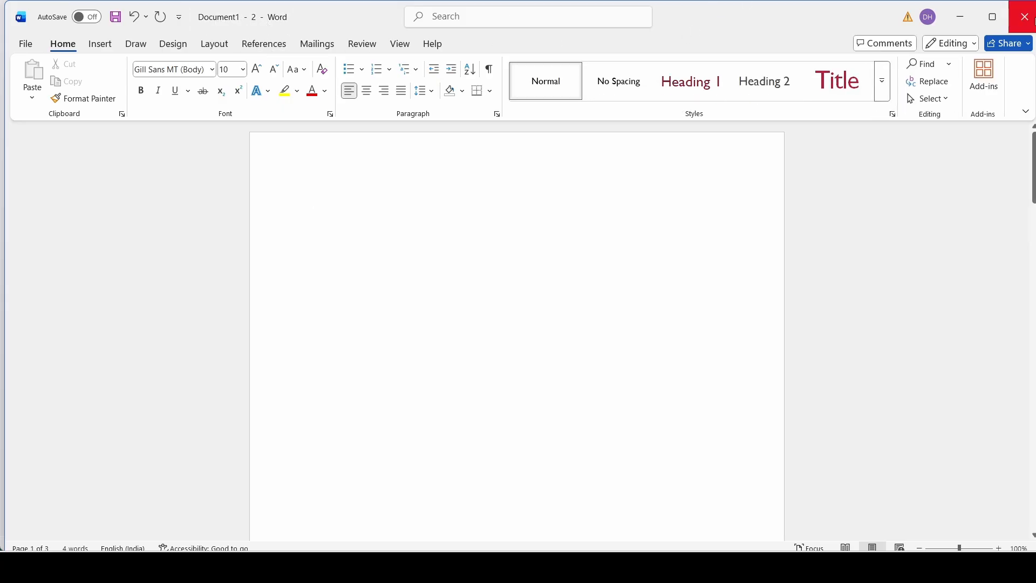
click(1023, 12)
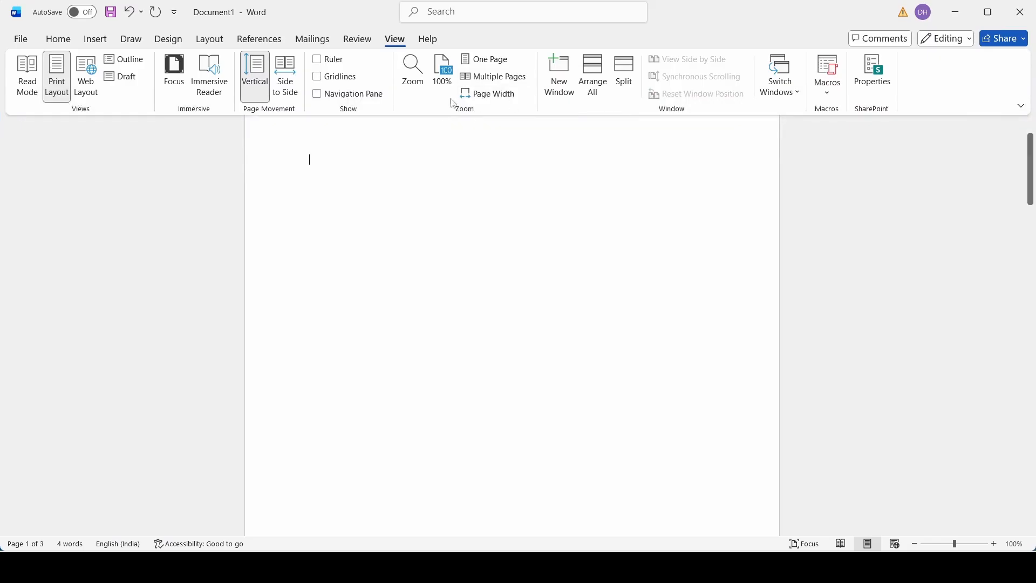
Split the document window into two panes, look at different parts of the document in each, and remove the split
click(624, 77)
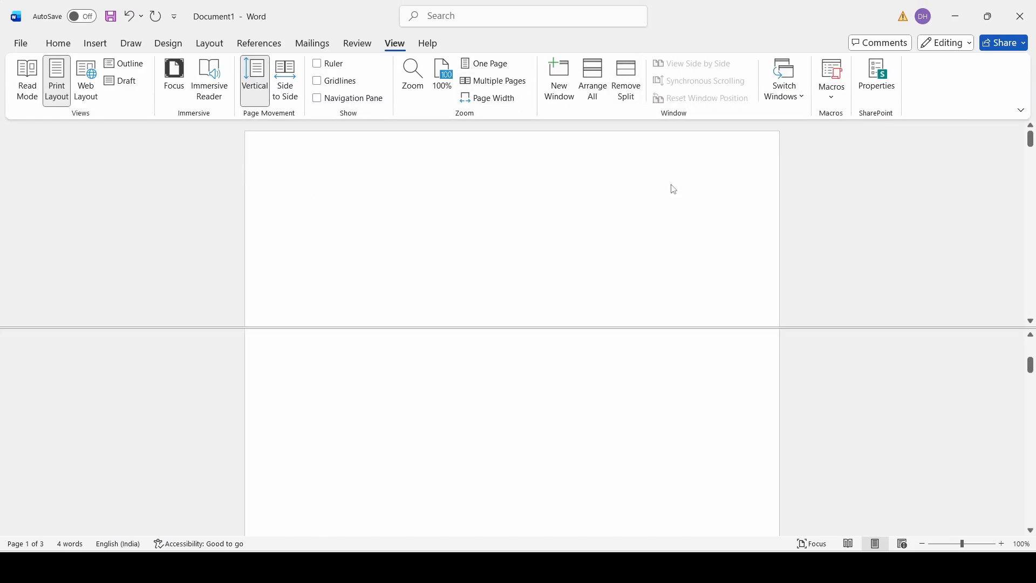
scroll(481, 287, down, 1)
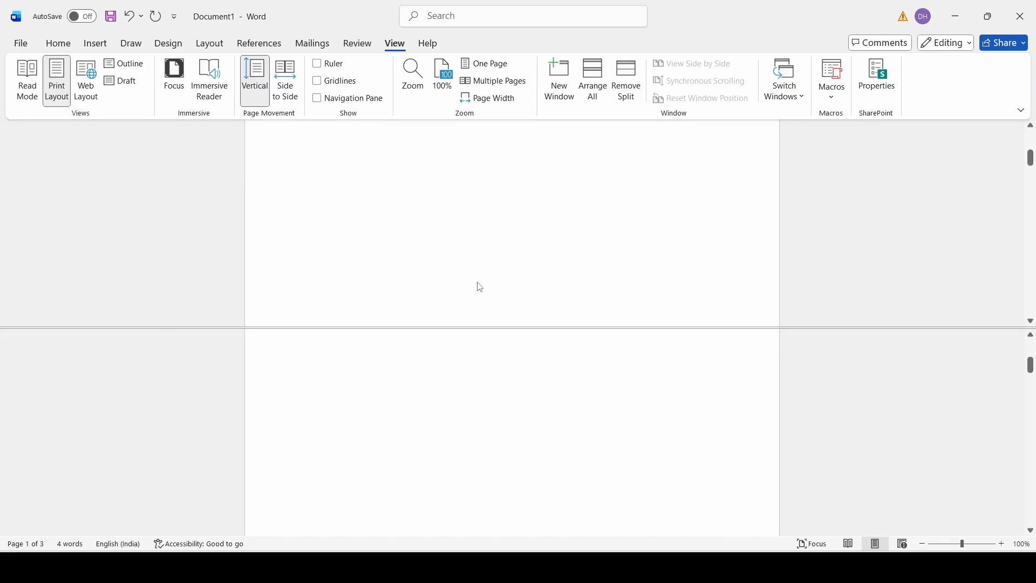
scroll(480, 287, up, 1)
scroll(465, 391, up, 1)
scroll(465, 391, down, 2)
drag(1030, 383, 1031, 348)
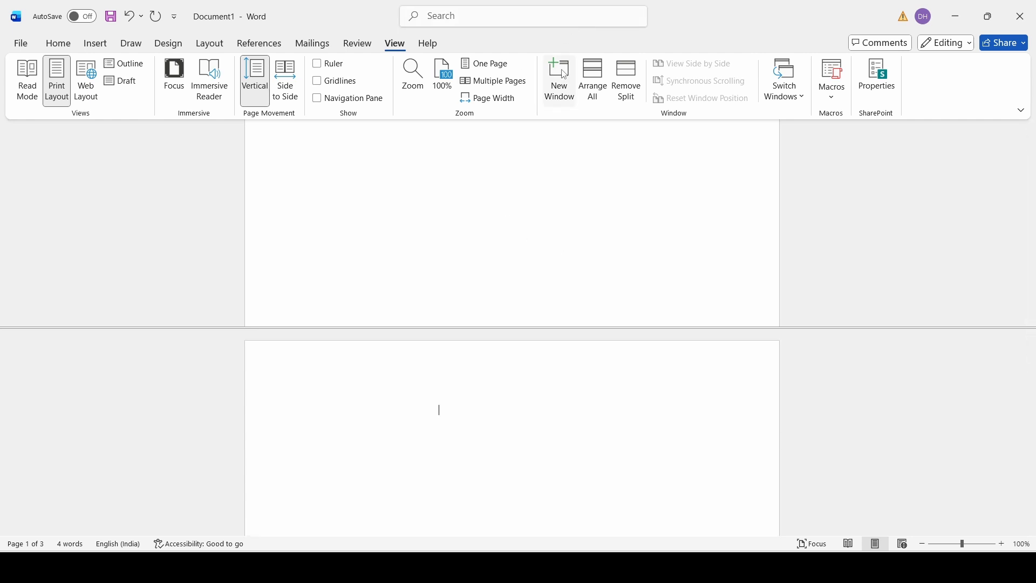
click(626, 81)
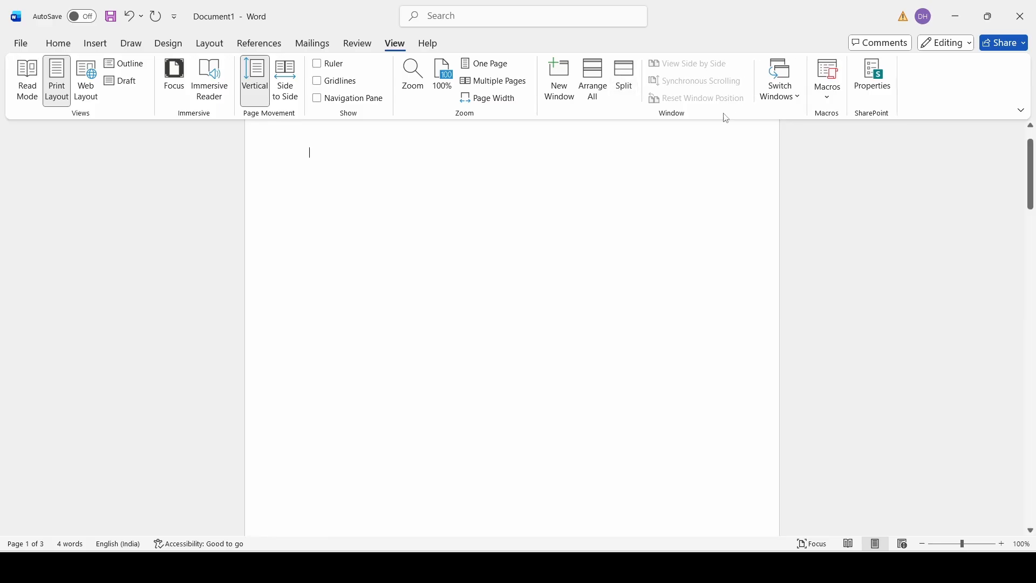
Look over the Help commands and return to the Home commands
click(435, 47)
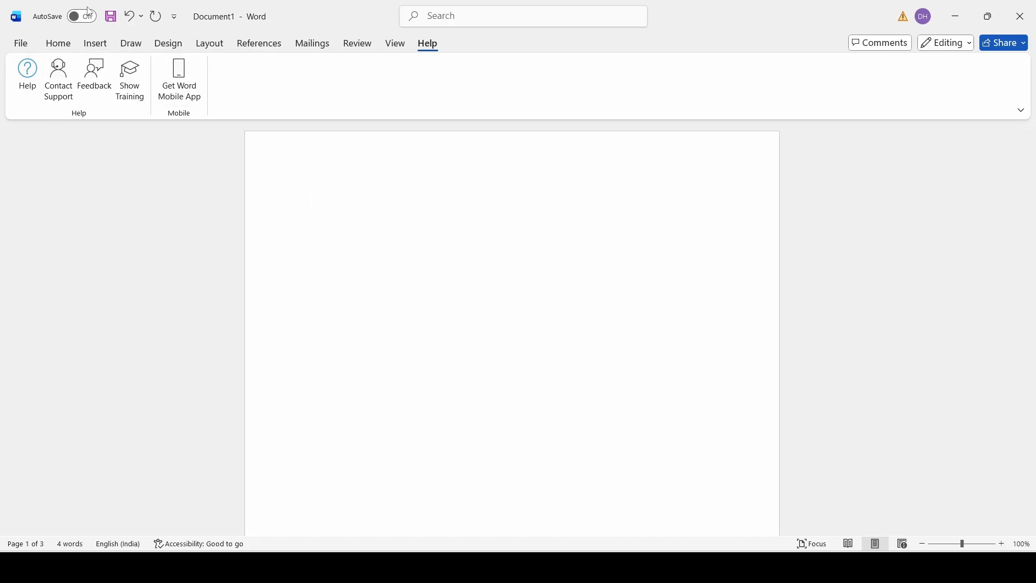
click(56, 44)
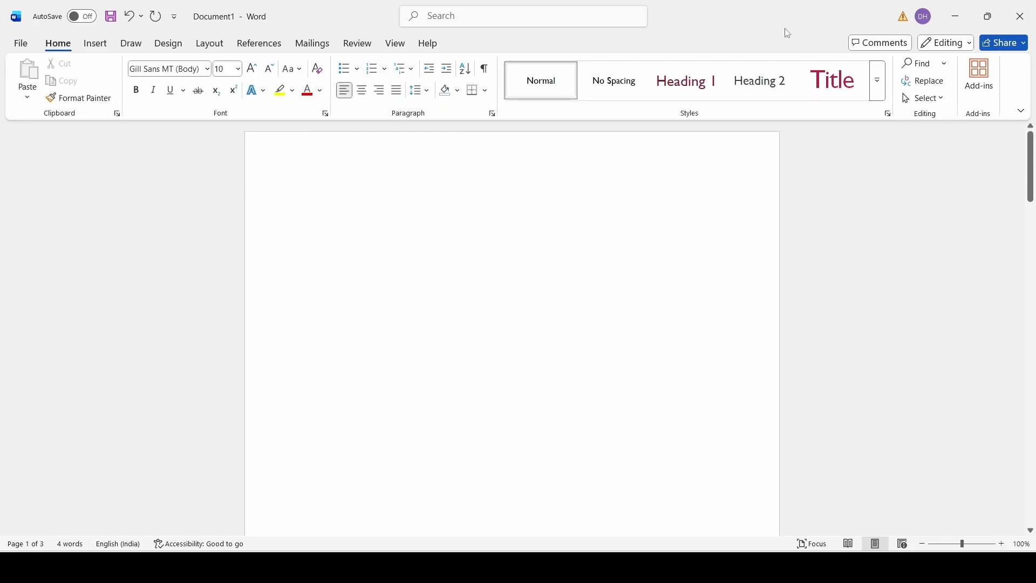
Insert a footnote through the search suggestions for recently used actions, and undo the insertion
click(417, 16)
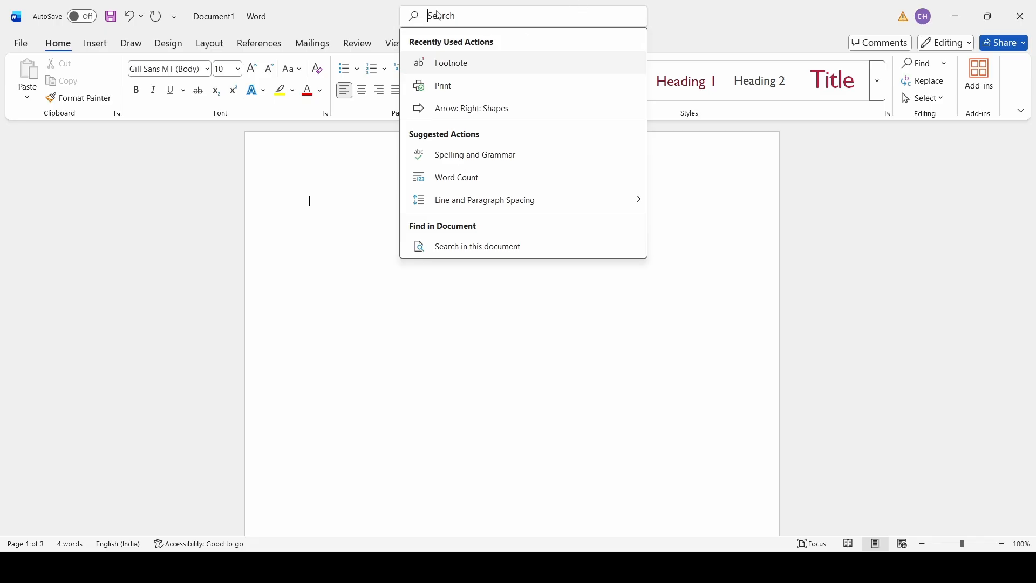
click(451, 68)
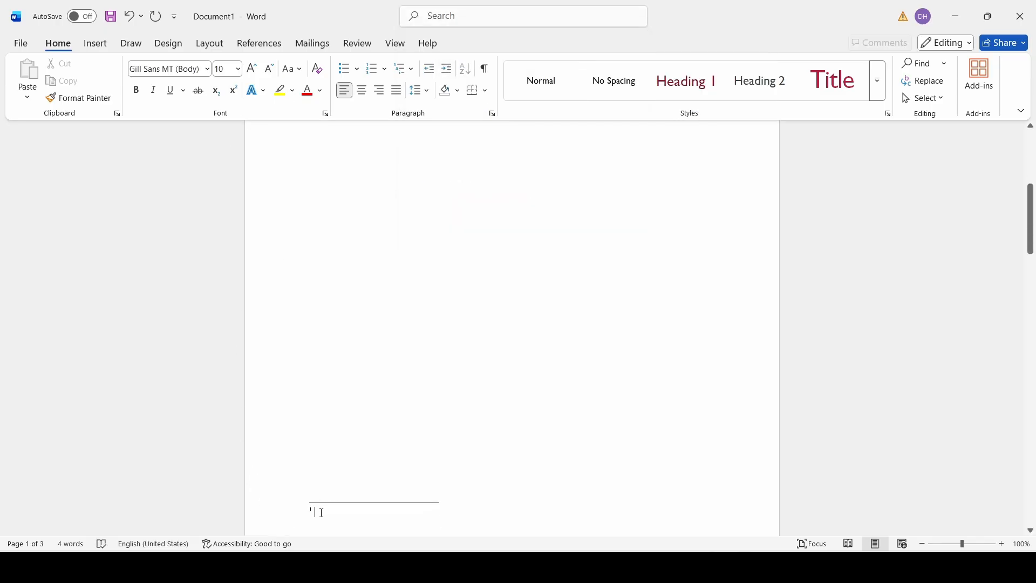
key(ctrl+z)
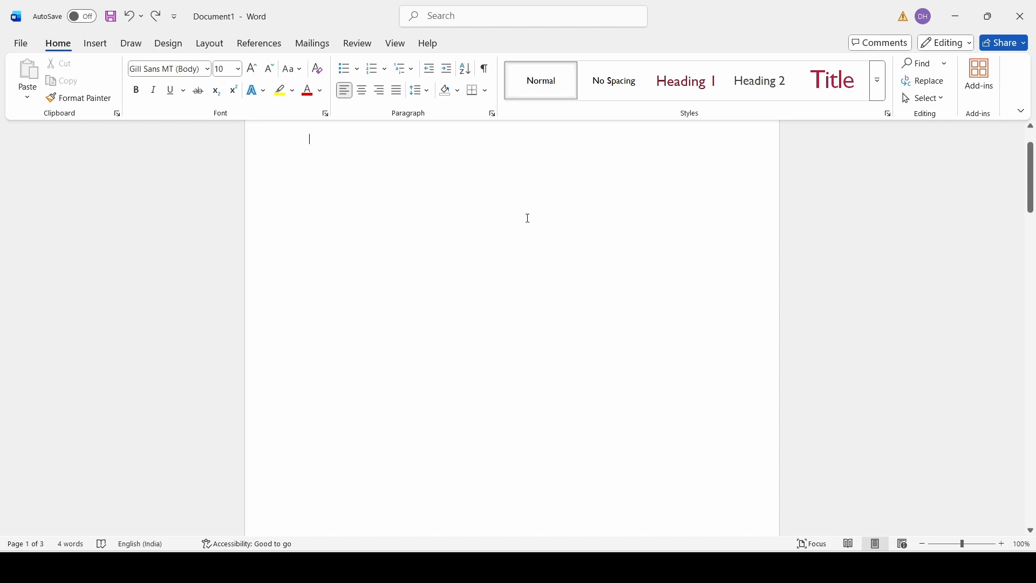
scroll(598, 290, up, 3)
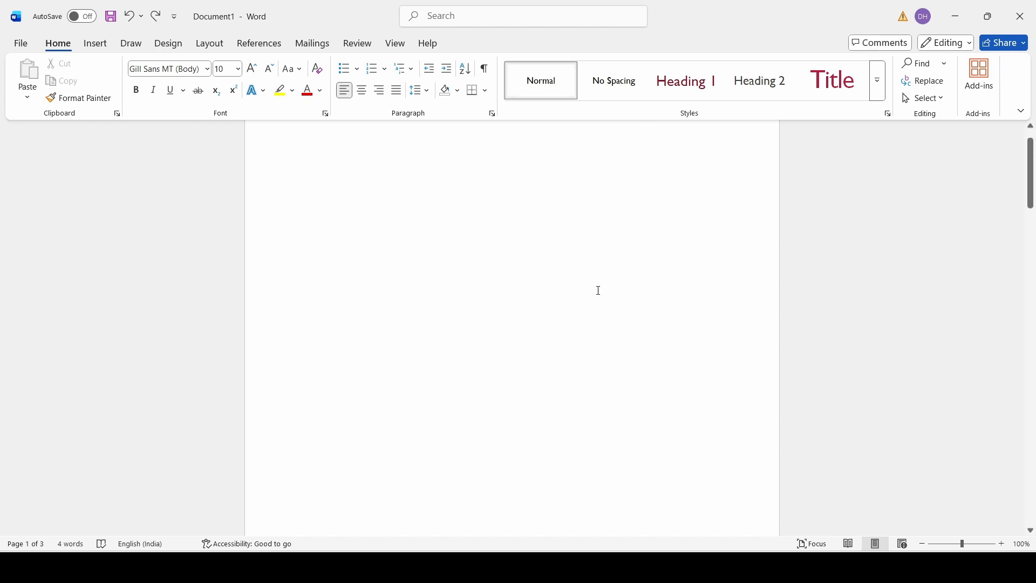